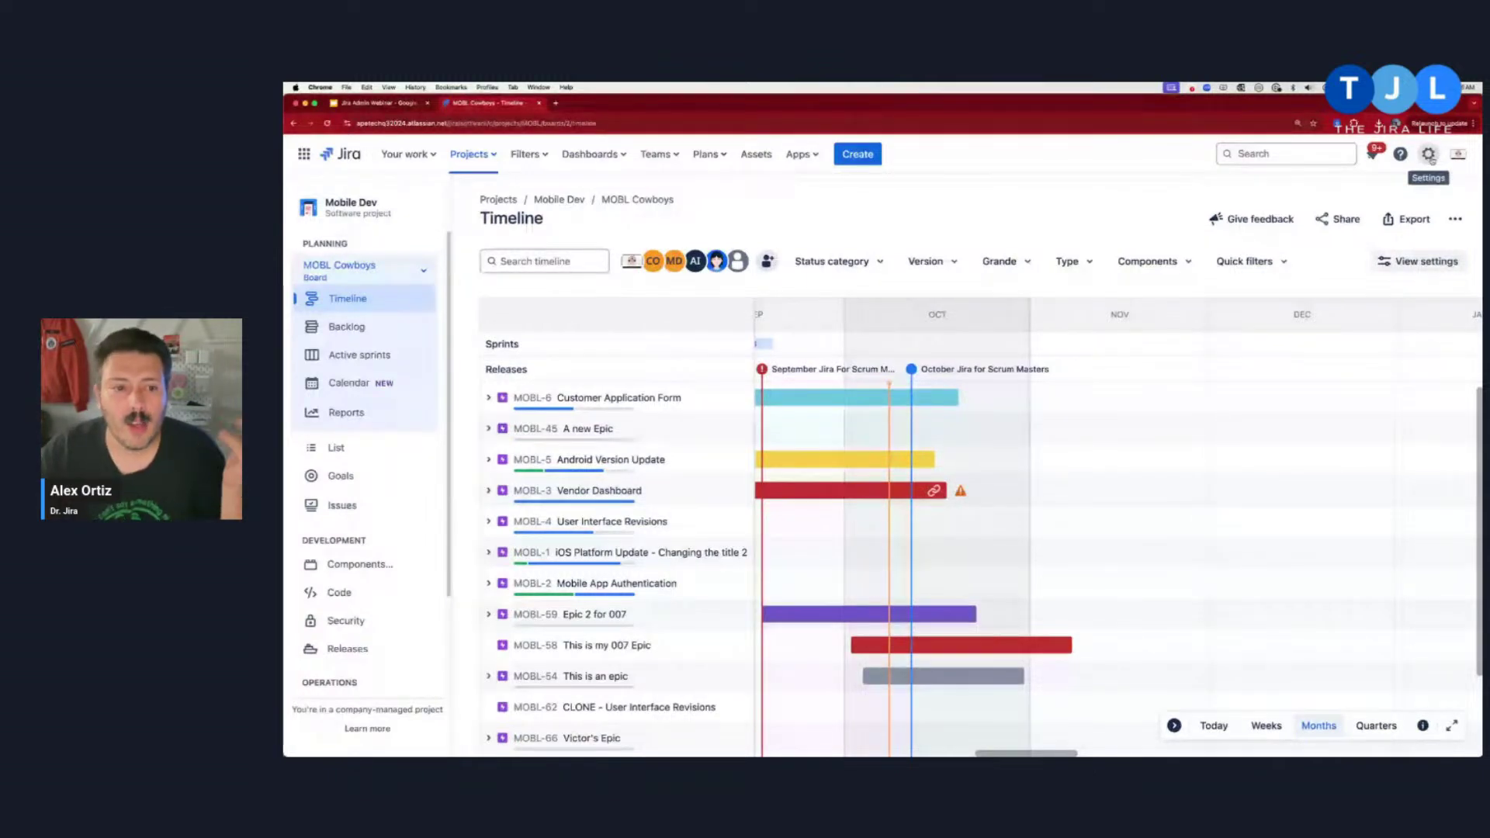
# Open the Customer Application Form epic (MOBL-6) on its own page and examine its fields from Due date down to Fix versions.
pyautogui.click(534, 398)
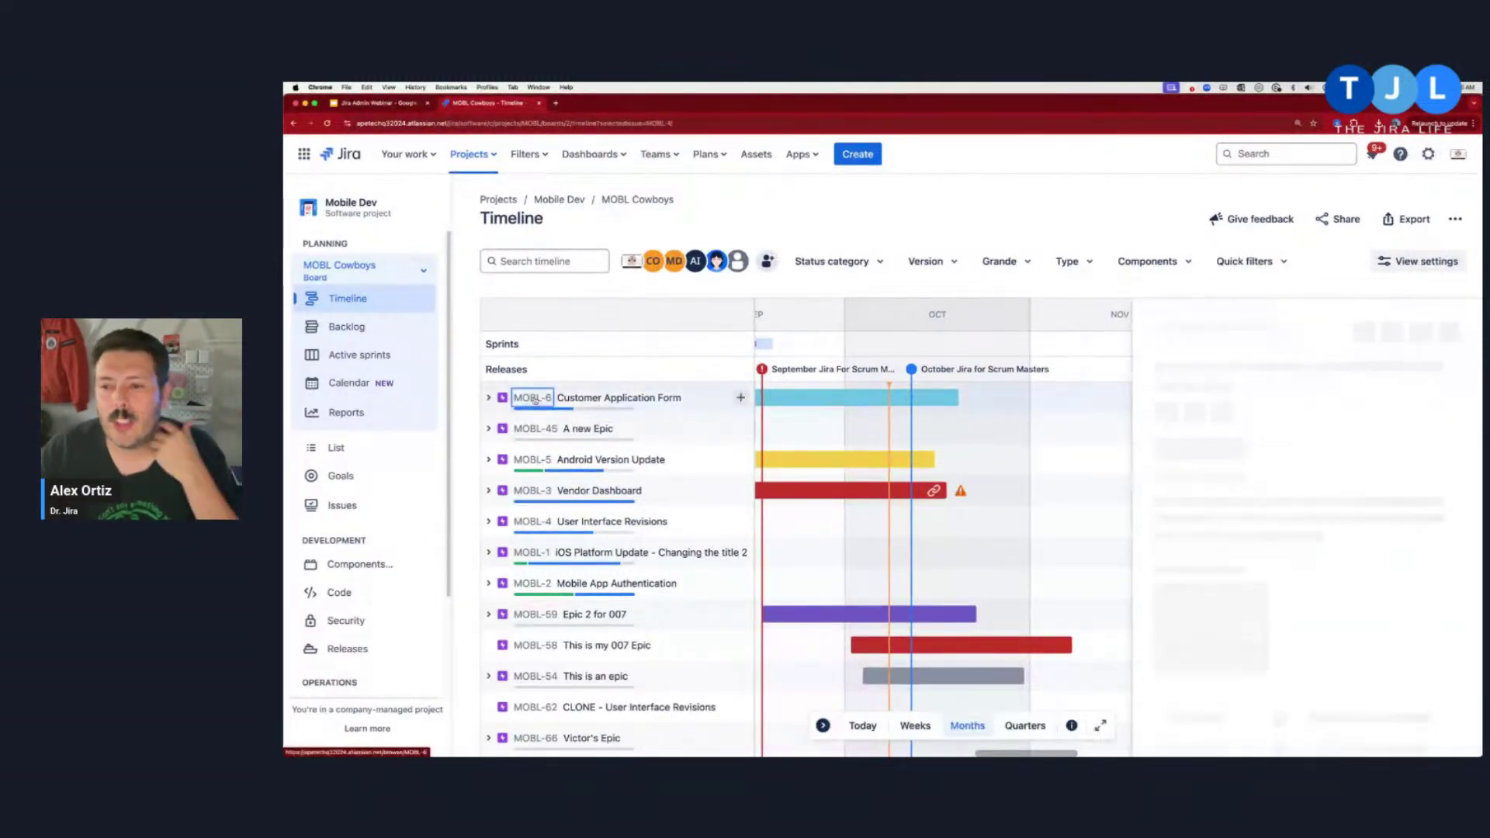
pyautogui.click(1188, 342)
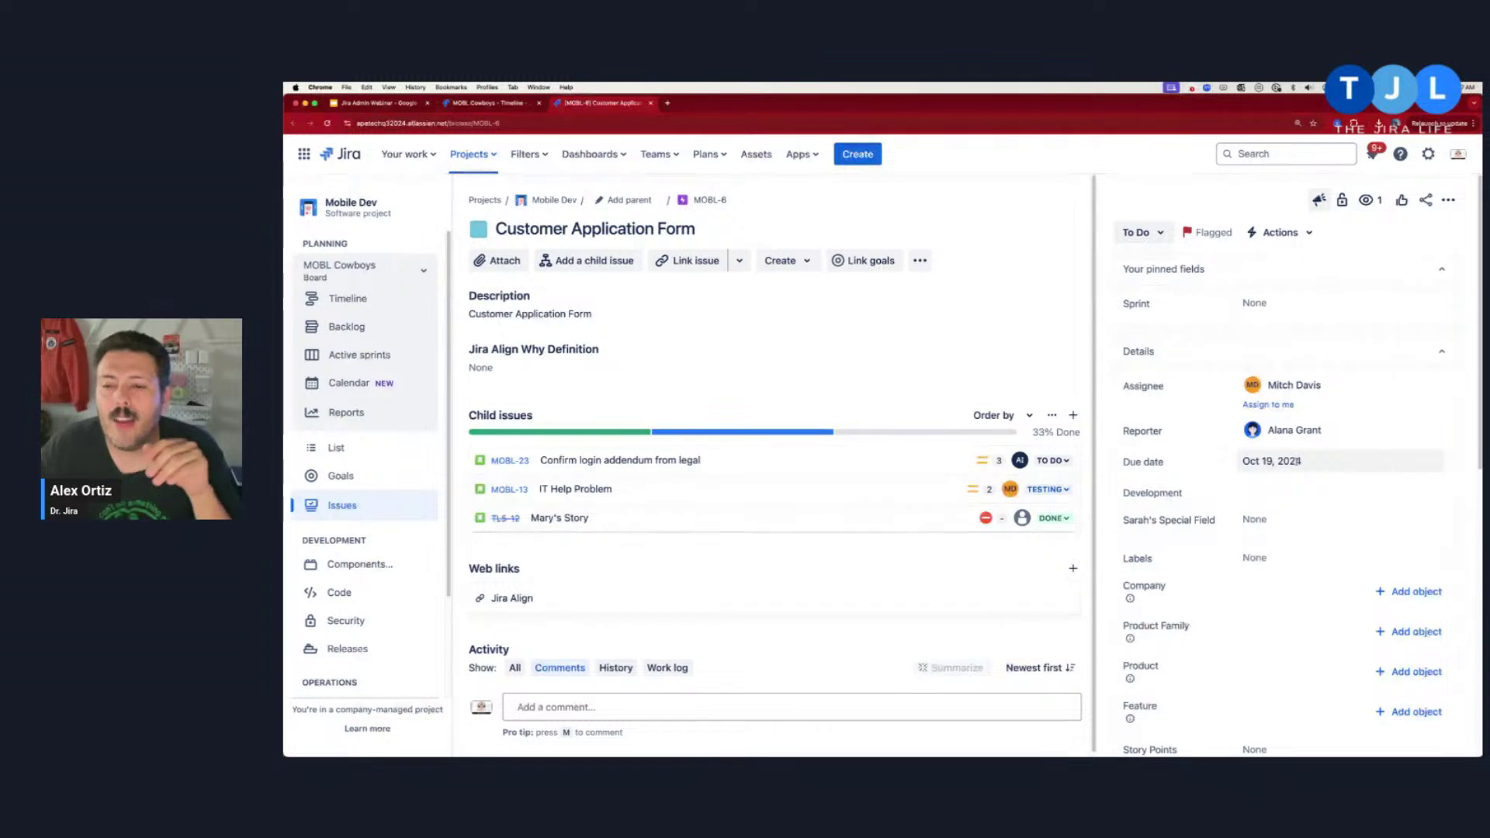
pyautogui.scroll(-5, 1143, 506)
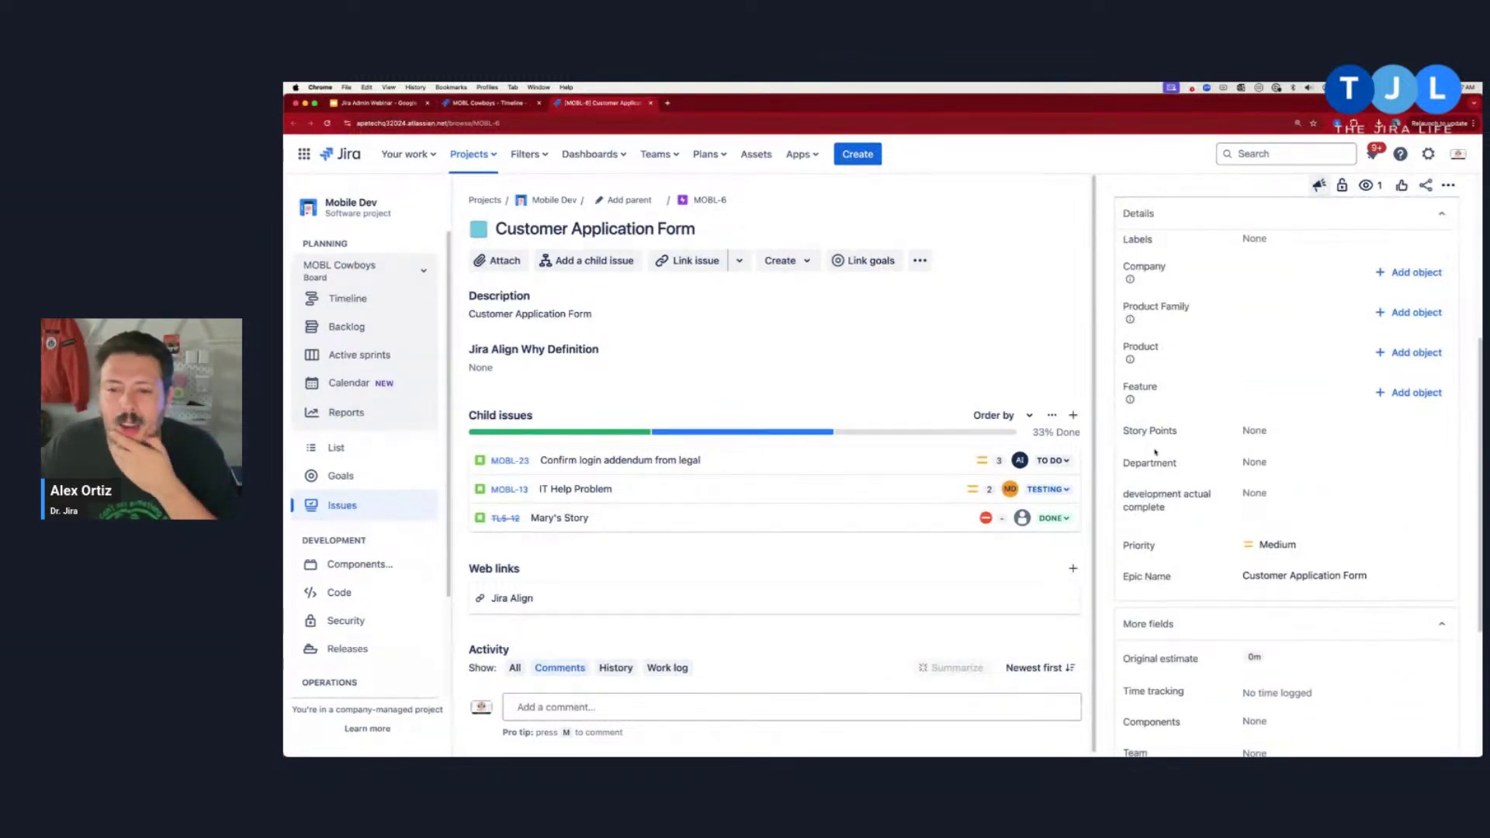
pyautogui.scroll(-1, 1145, 481)
pyautogui.moveTo(1123, 513); pyautogui.dragTo(1147, 513)
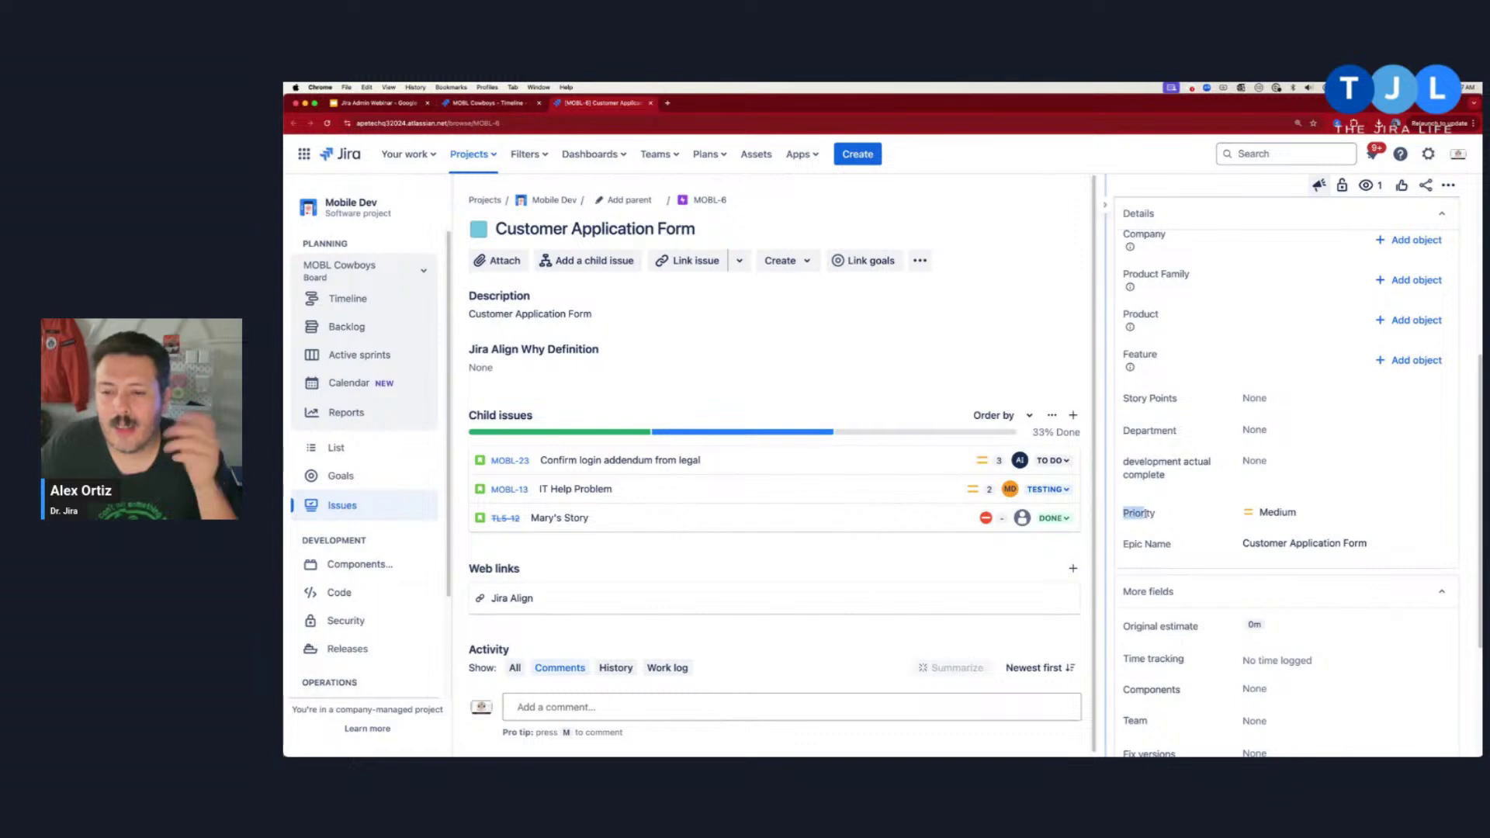
pyautogui.scroll(-5, 1167, 520)
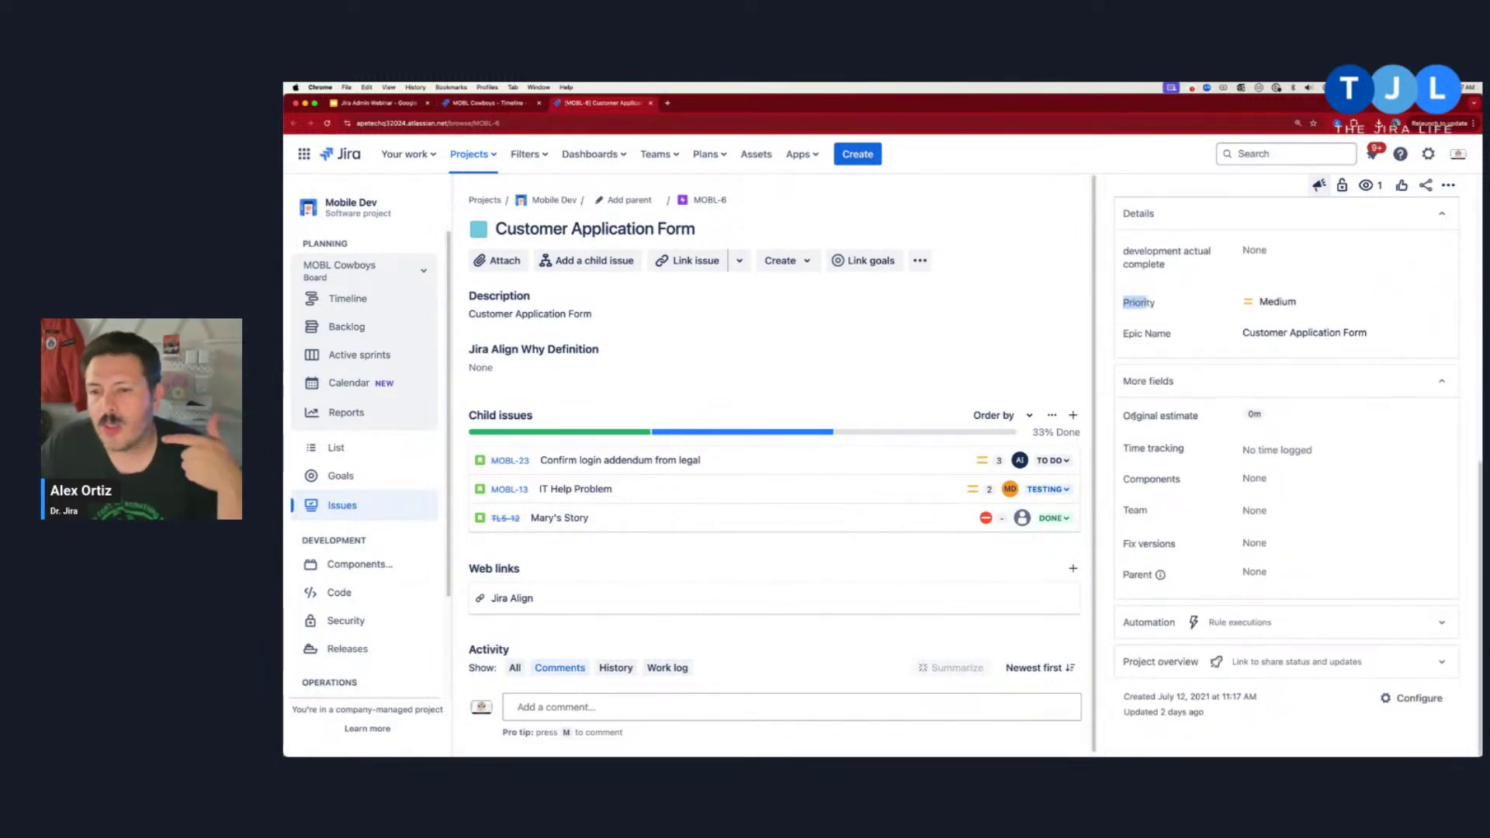
pyautogui.moveTo(1131, 416); pyautogui.dragTo(1180, 479)
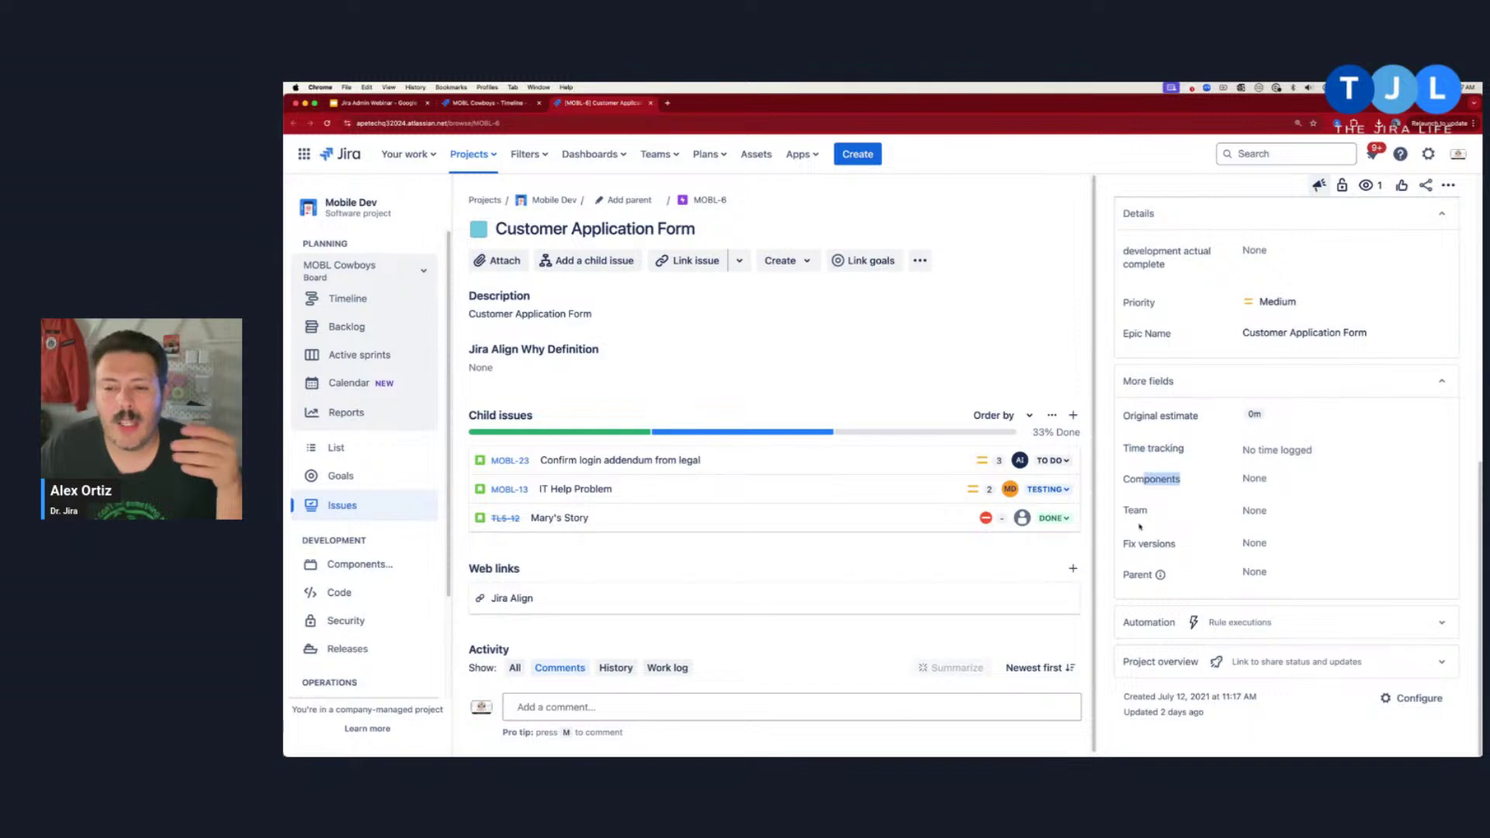
pyautogui.moveTo(1129, 544); pyautogui.dragTo(1177, 545)
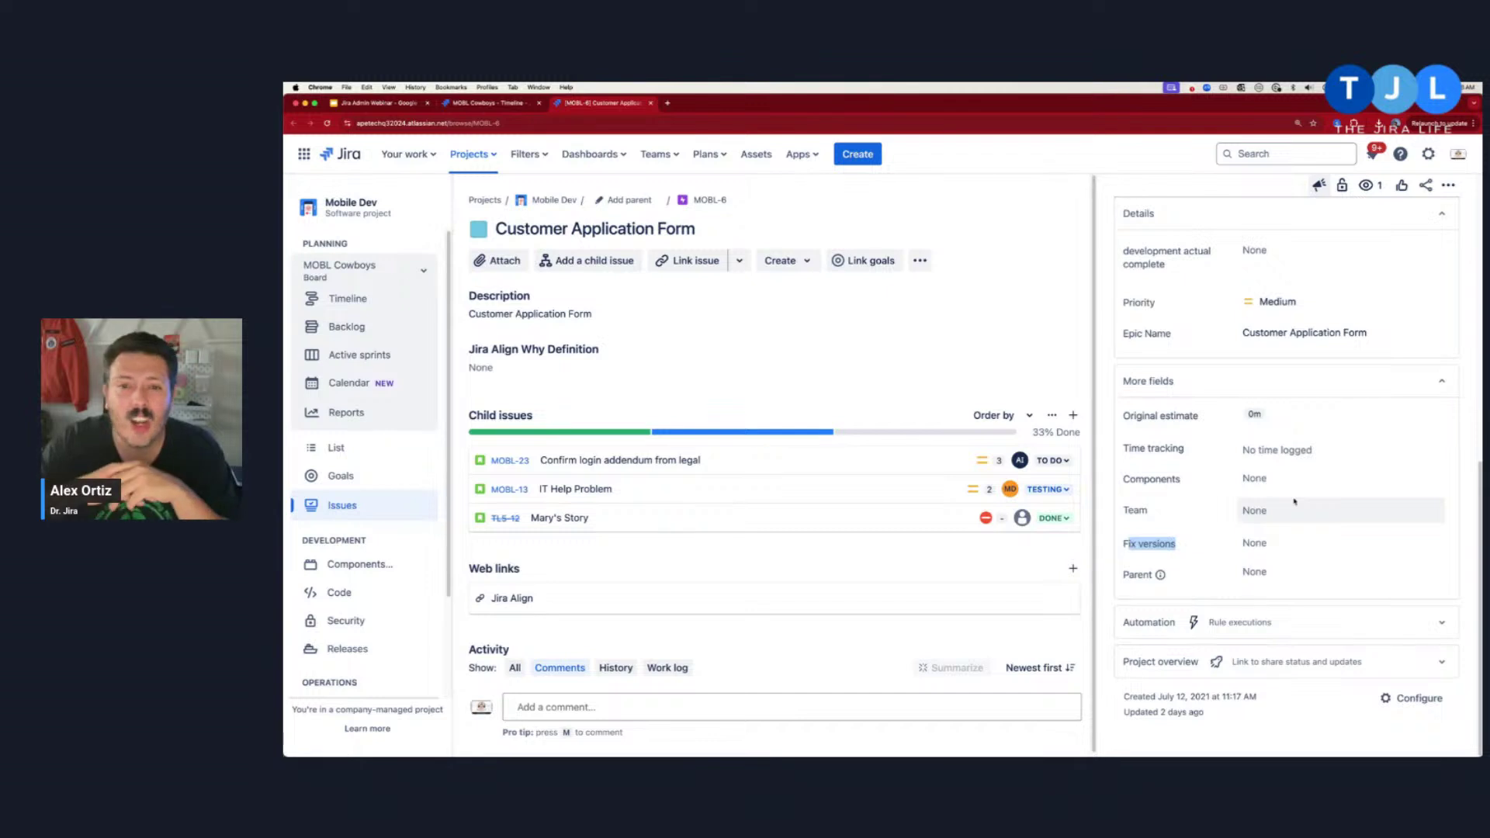
# Return to the epic's Details section and examine the custom special field between Development and Labels.
pyautogui.scroll(5, 1294, 501)
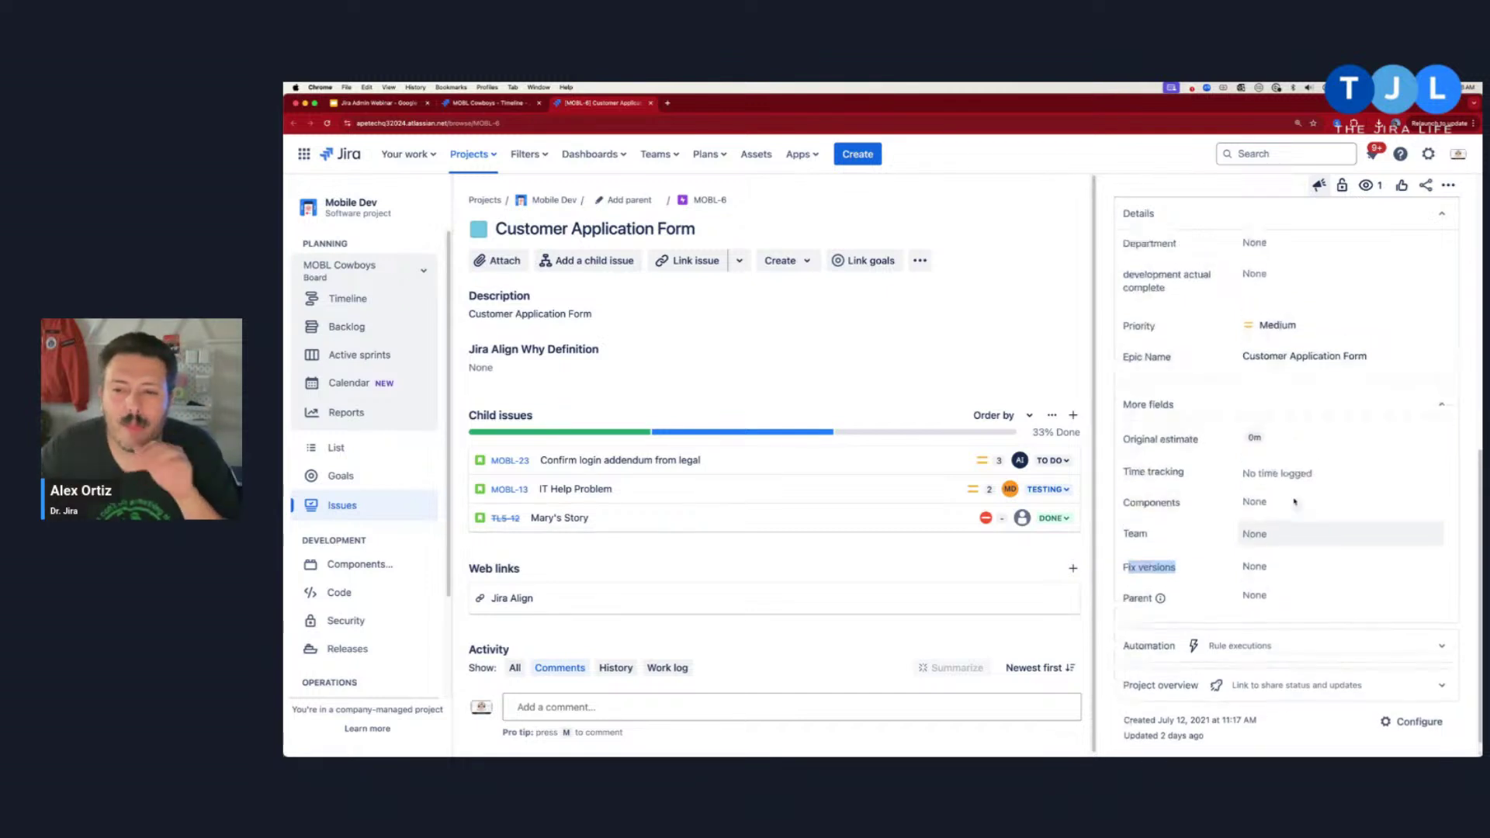
pyautogui.scroll(3, 1294, 502)
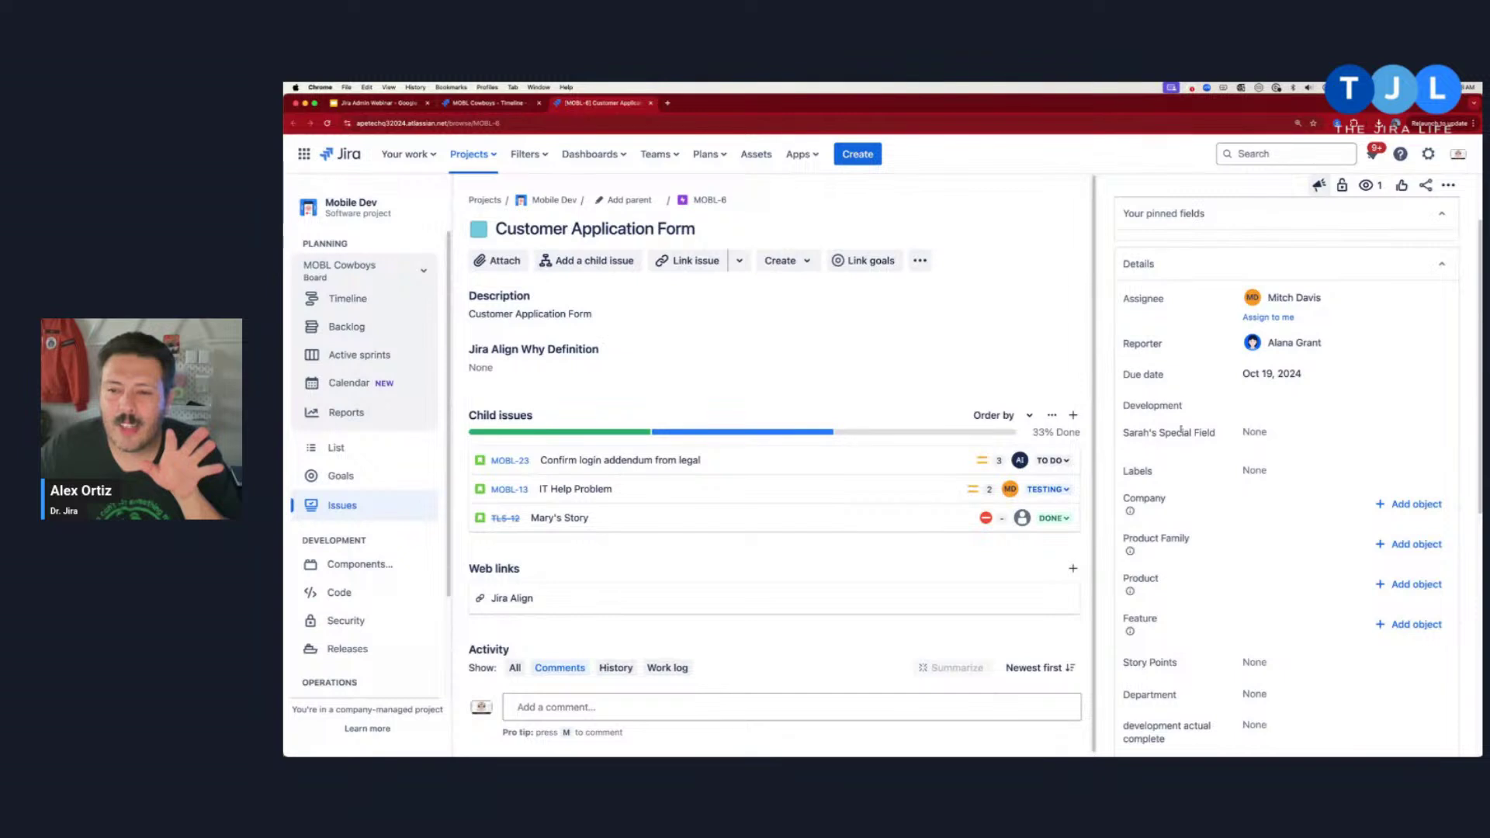
pyautogui.moveTo(1125, 433); pyautogui.dragTo(1201, 433)
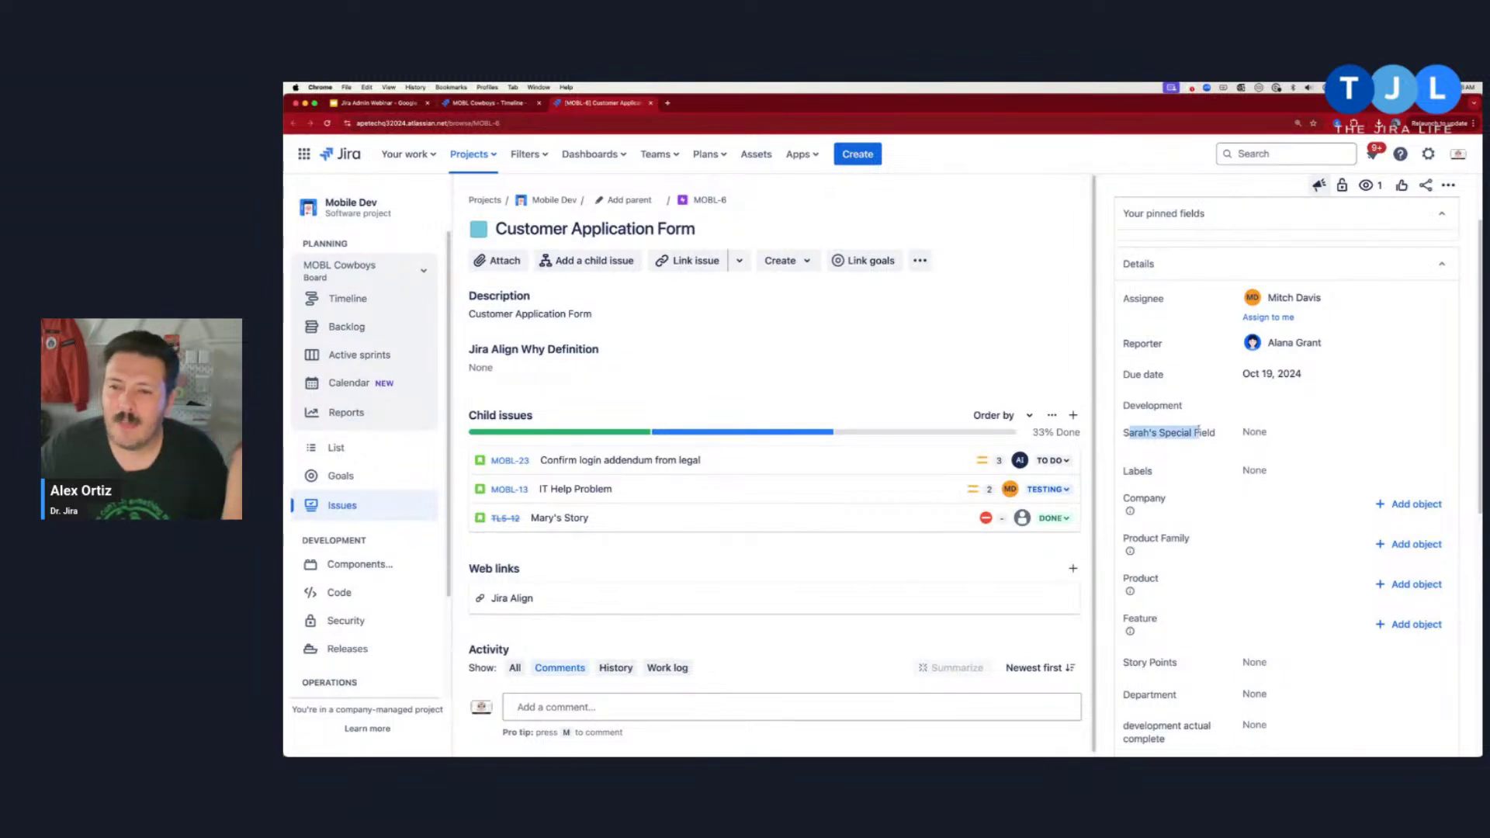
pyautogui.click(1207, 431)
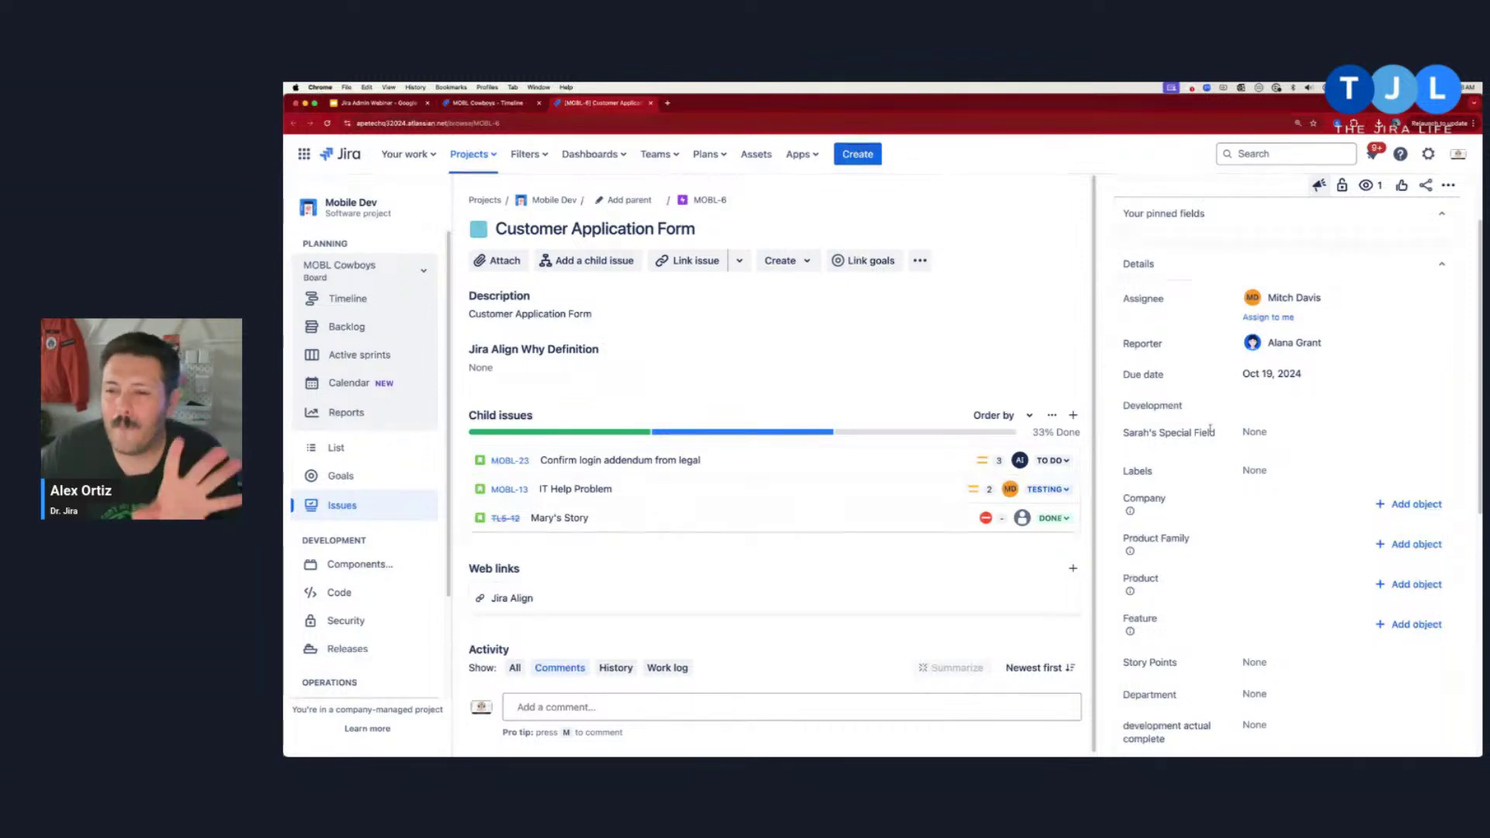
pyautogui.moveTo(1211, 429); pyautogui.dragTo(1125, 432)
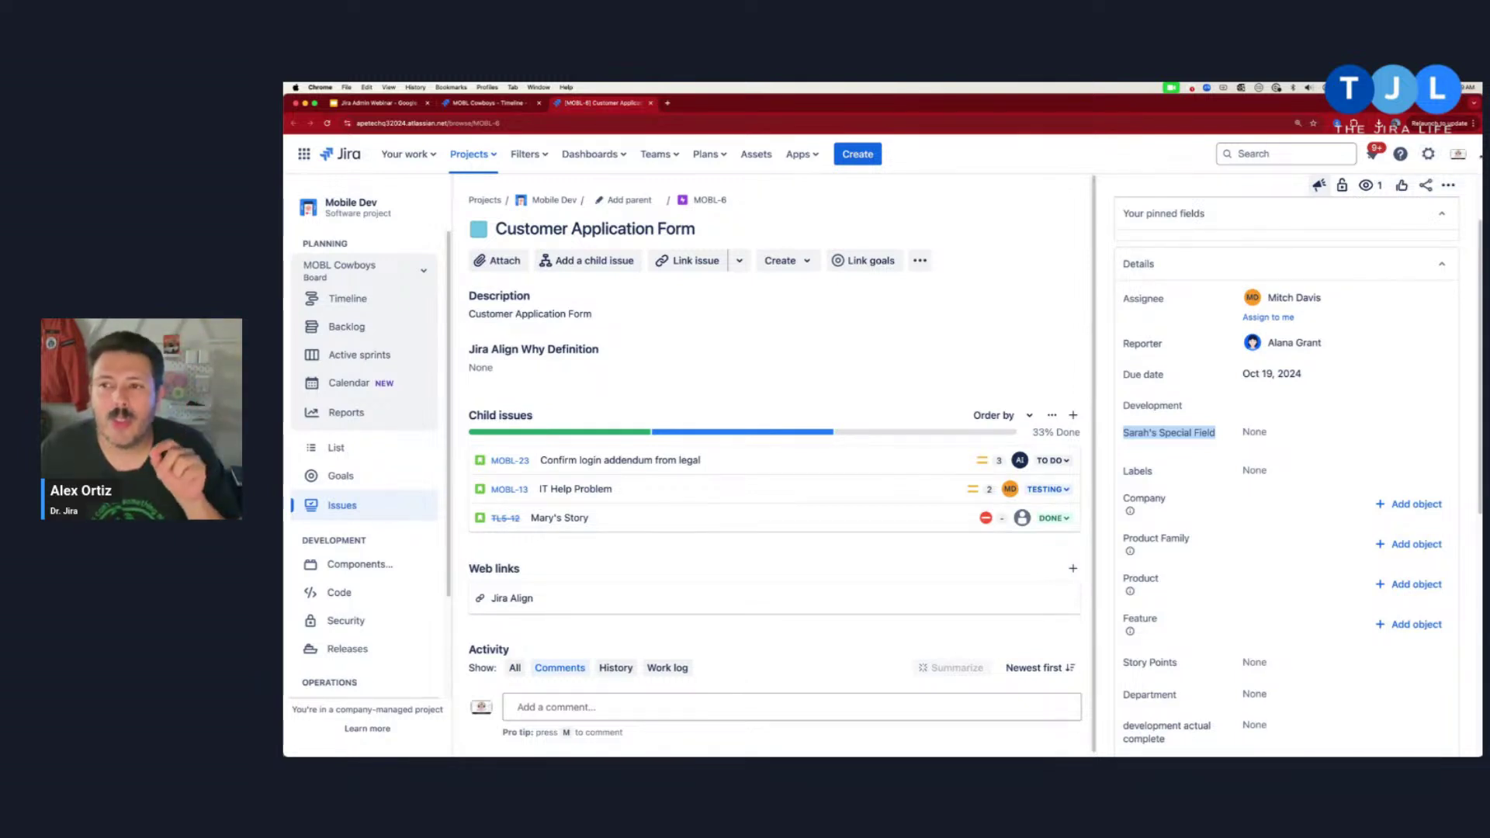
# Open the Custom fields administration page in the Jira issue settings and start creating a custom field.
pyautogui.click(1429, 154)
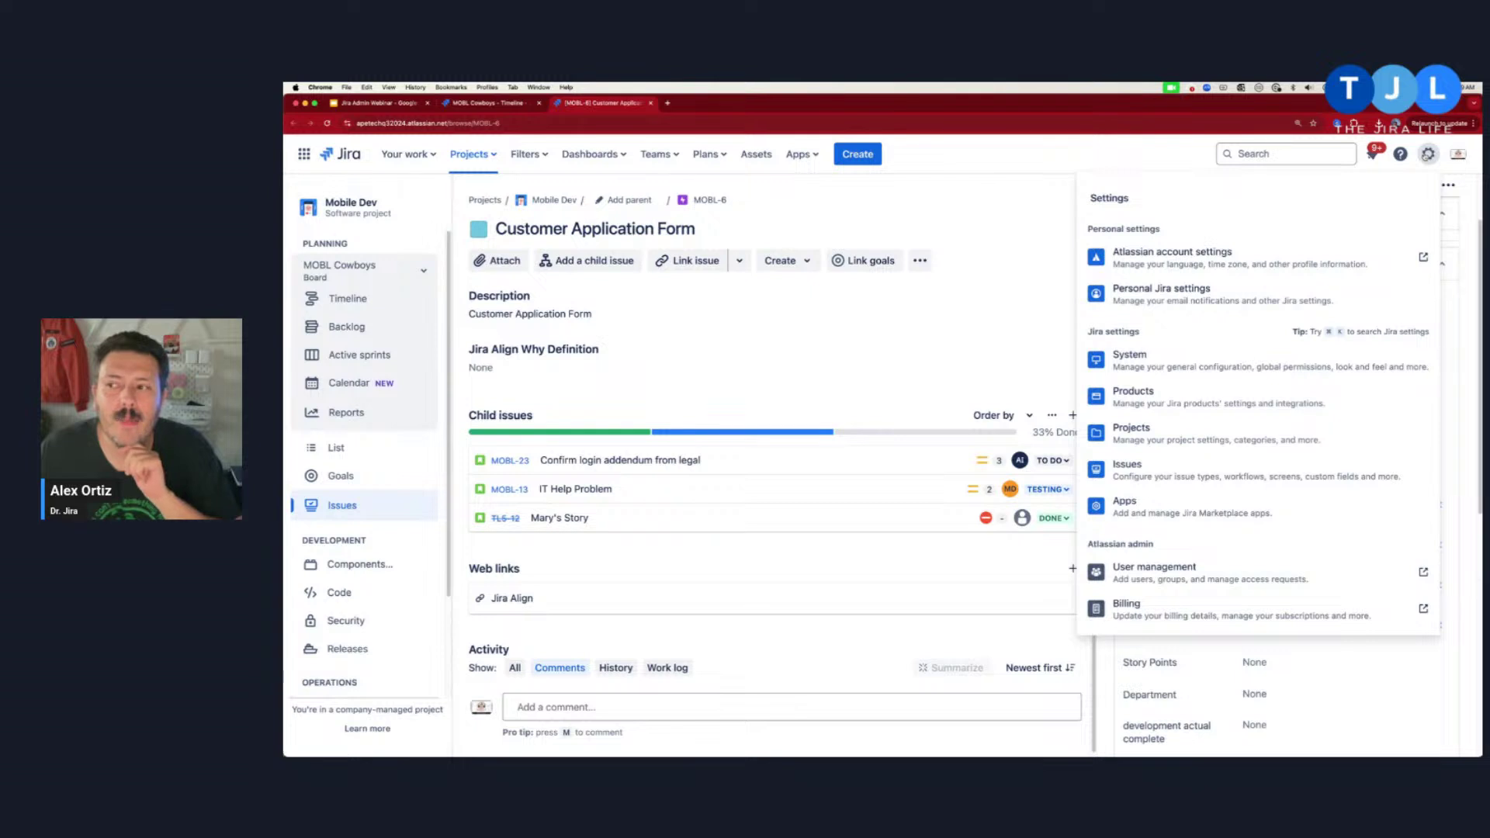
pyautogui.click(1194, 467)
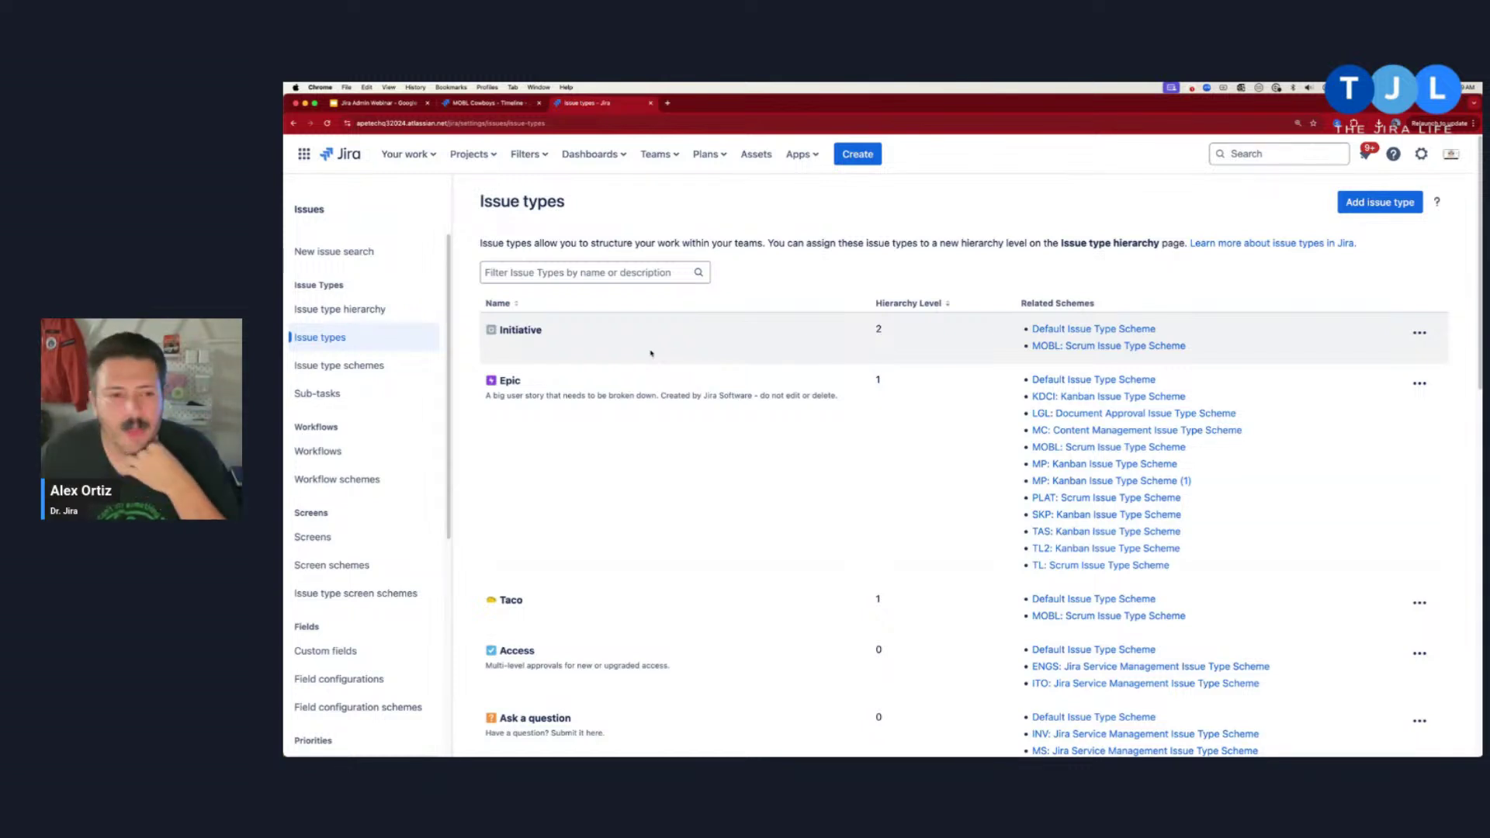
pyautogui.click(322, 654)
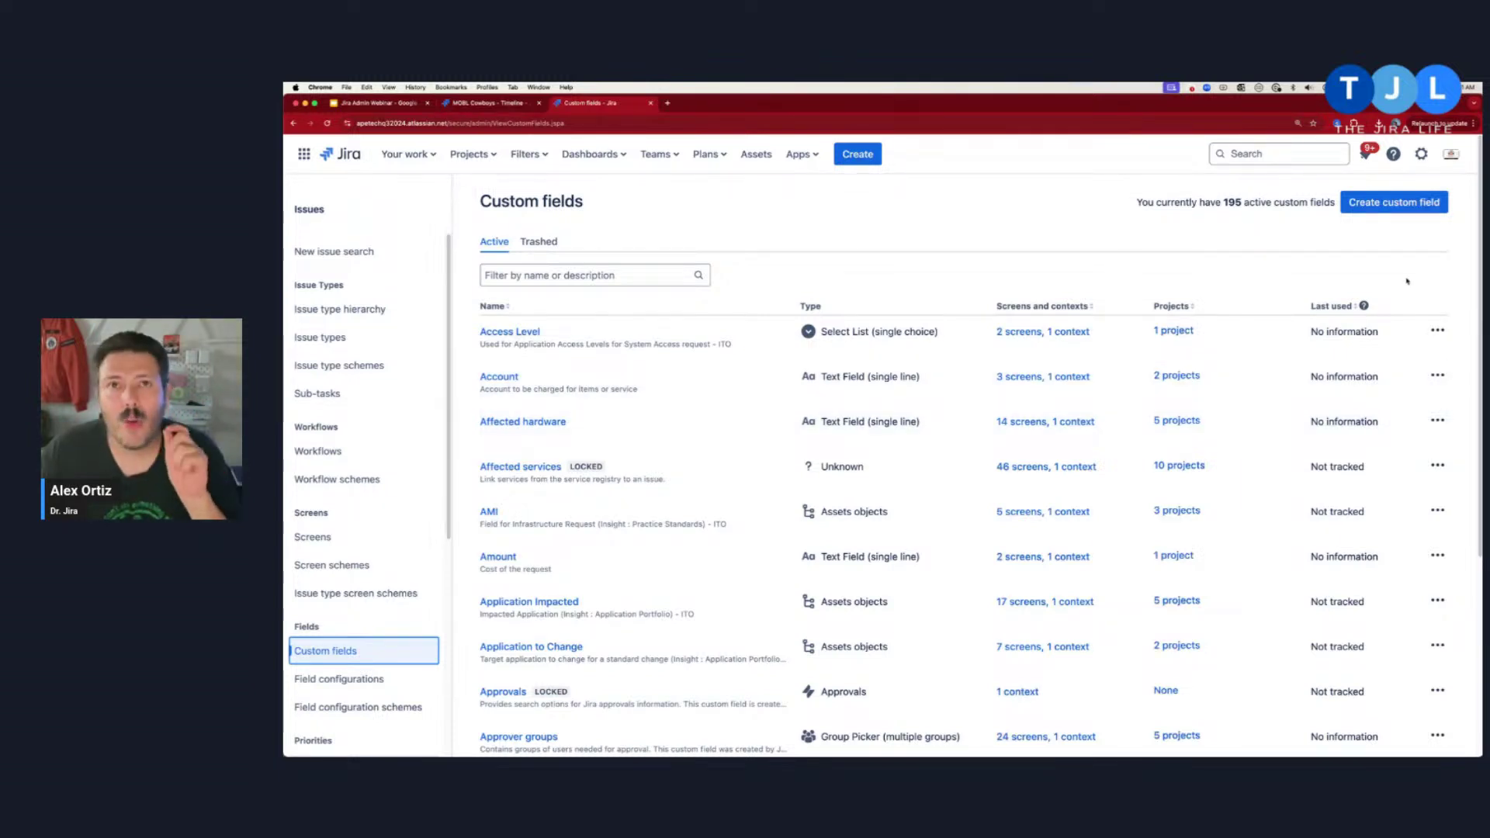
pyautogui.doubleClick(1226, 202)
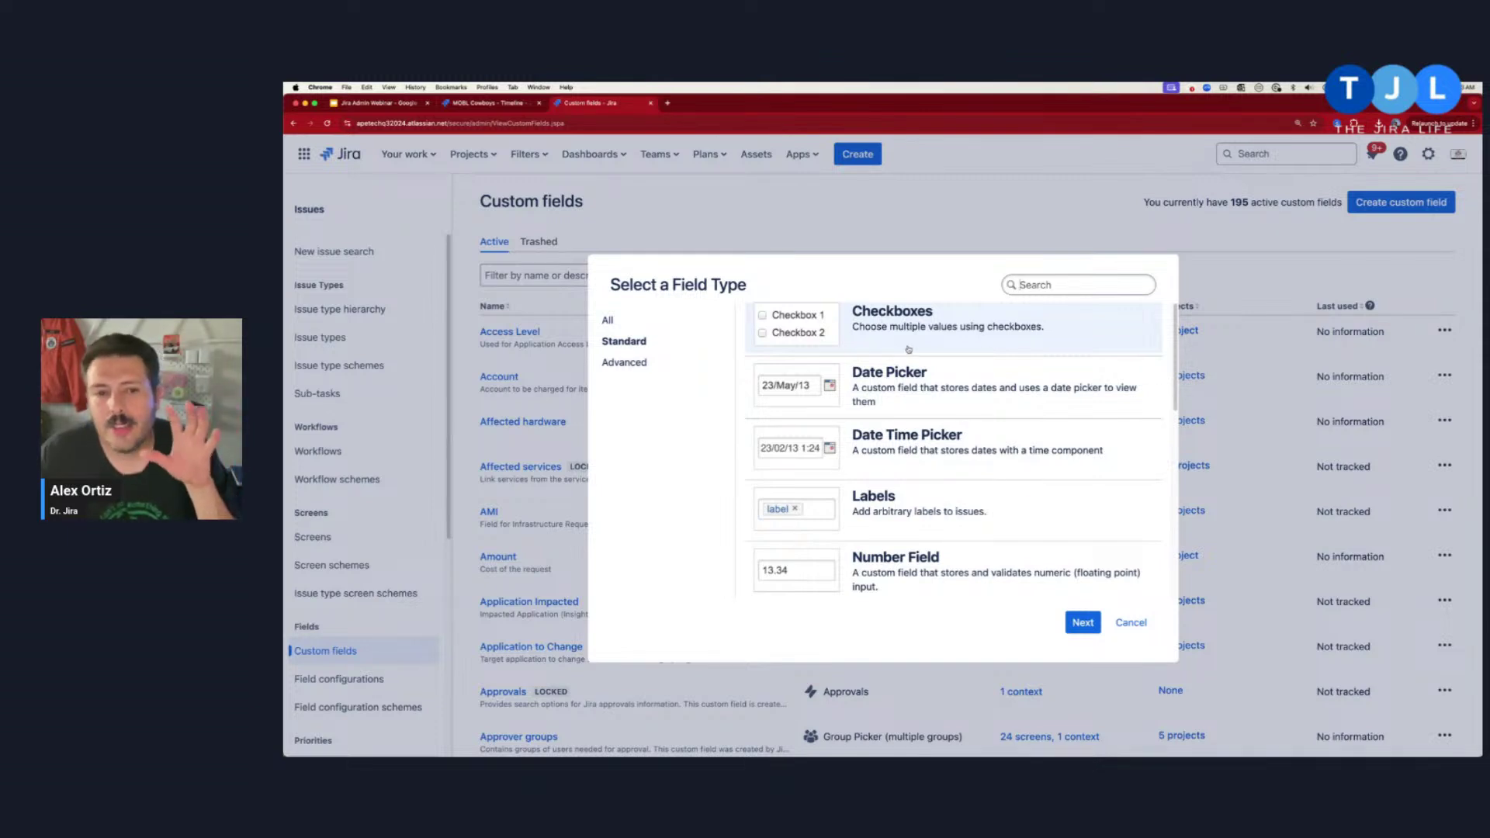
# Compare the Advanced and Standard field type categories, and examine the standard types from Checkboxes through Paragraph.
pyautogui.click(629, 370)
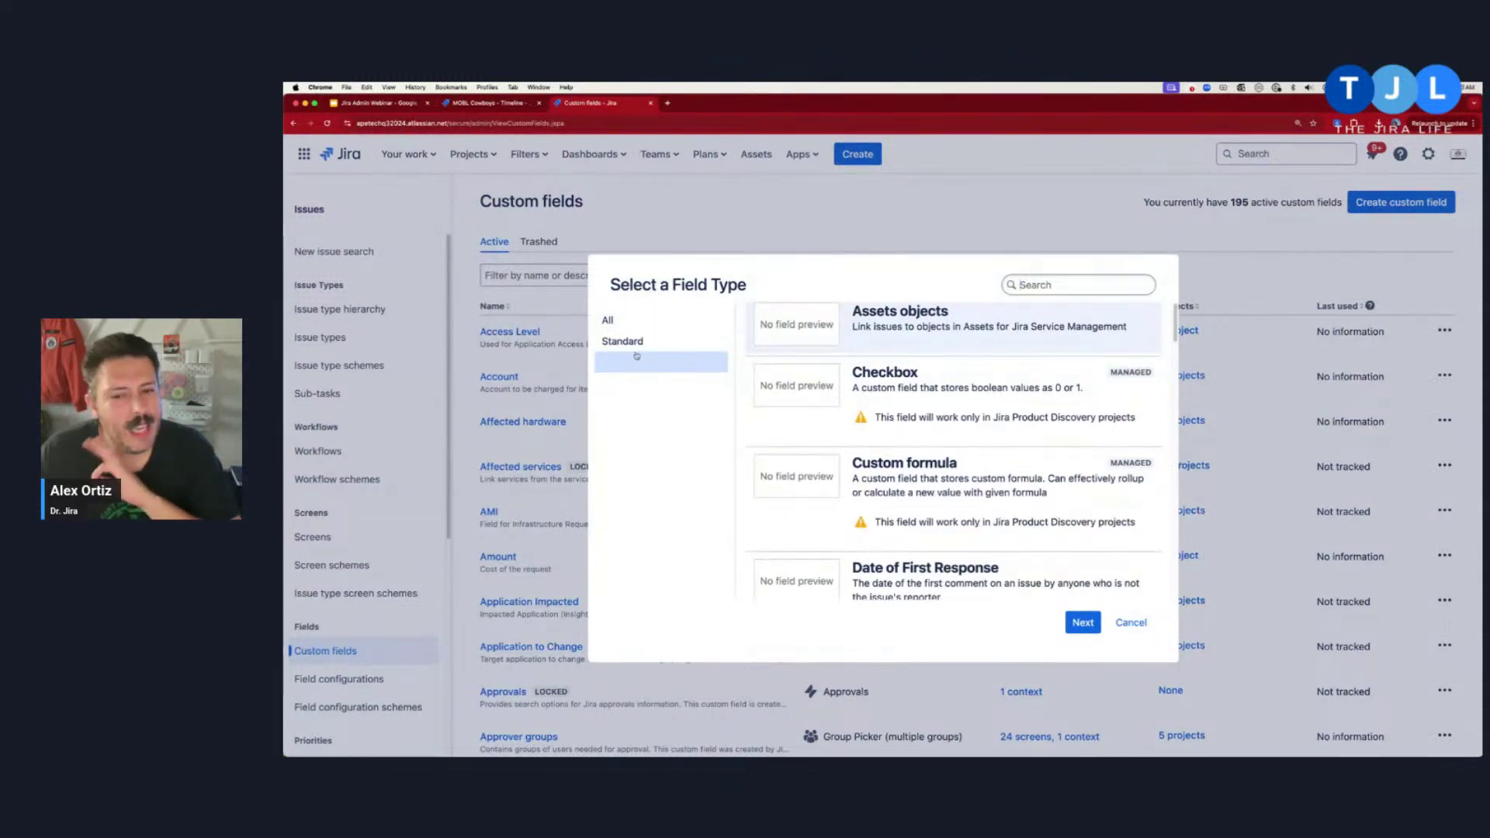
pyautogui.click(640, 342)
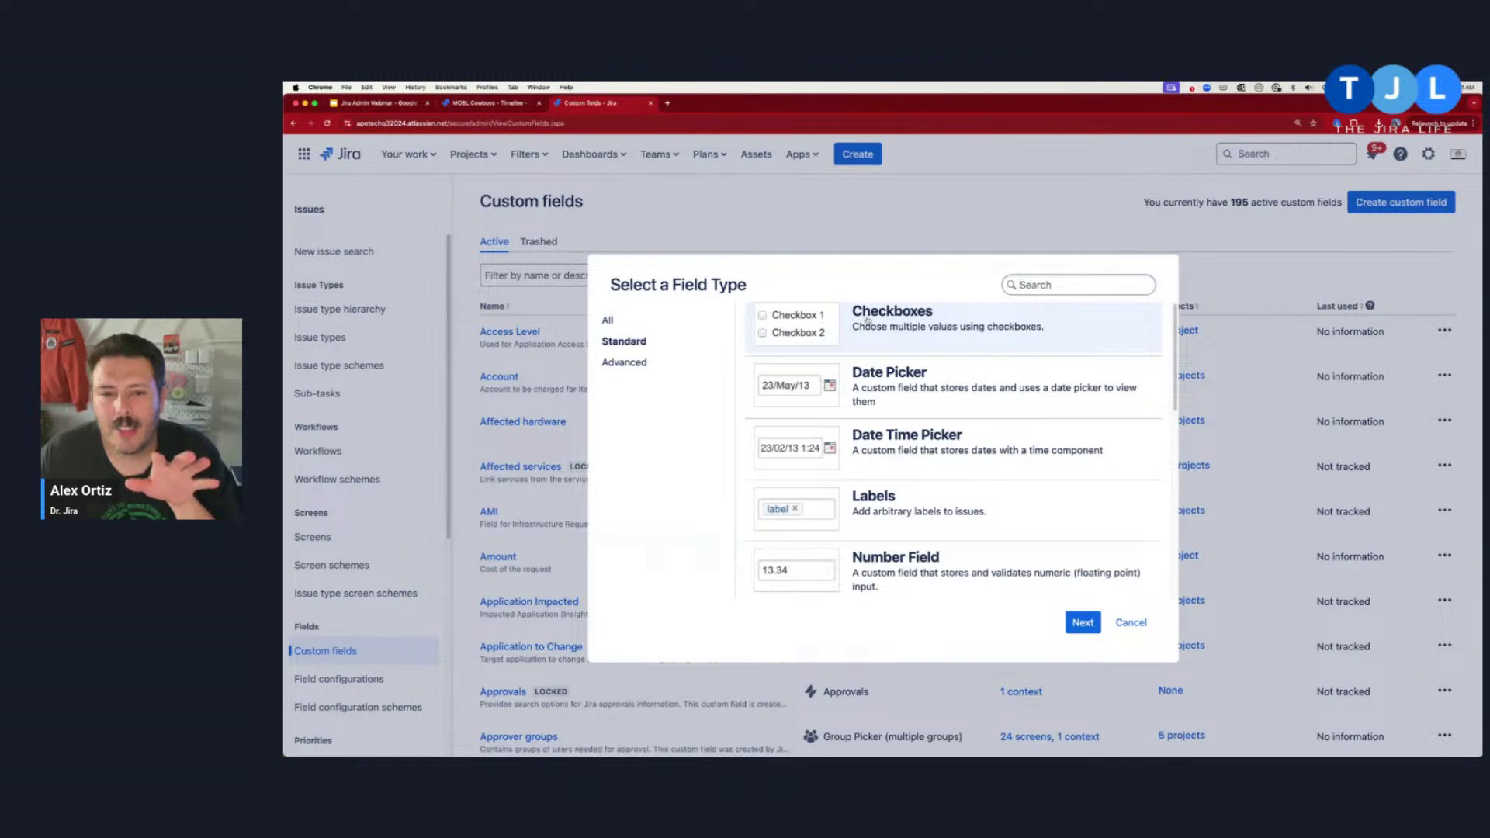
pyautogui.scroll(-1, 972, 390)
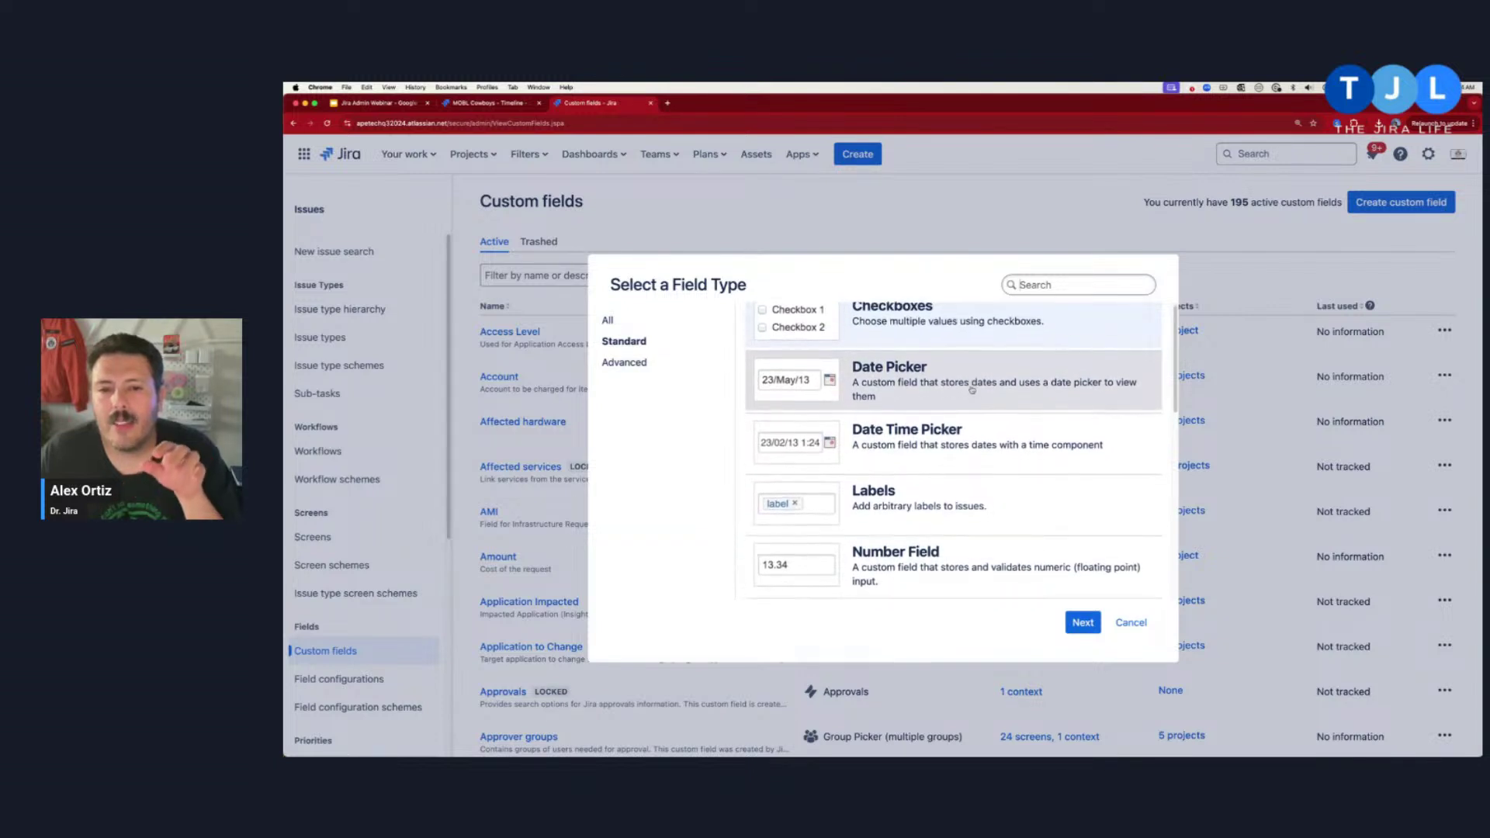
pyautogui.scroll(-2, 971, 390)
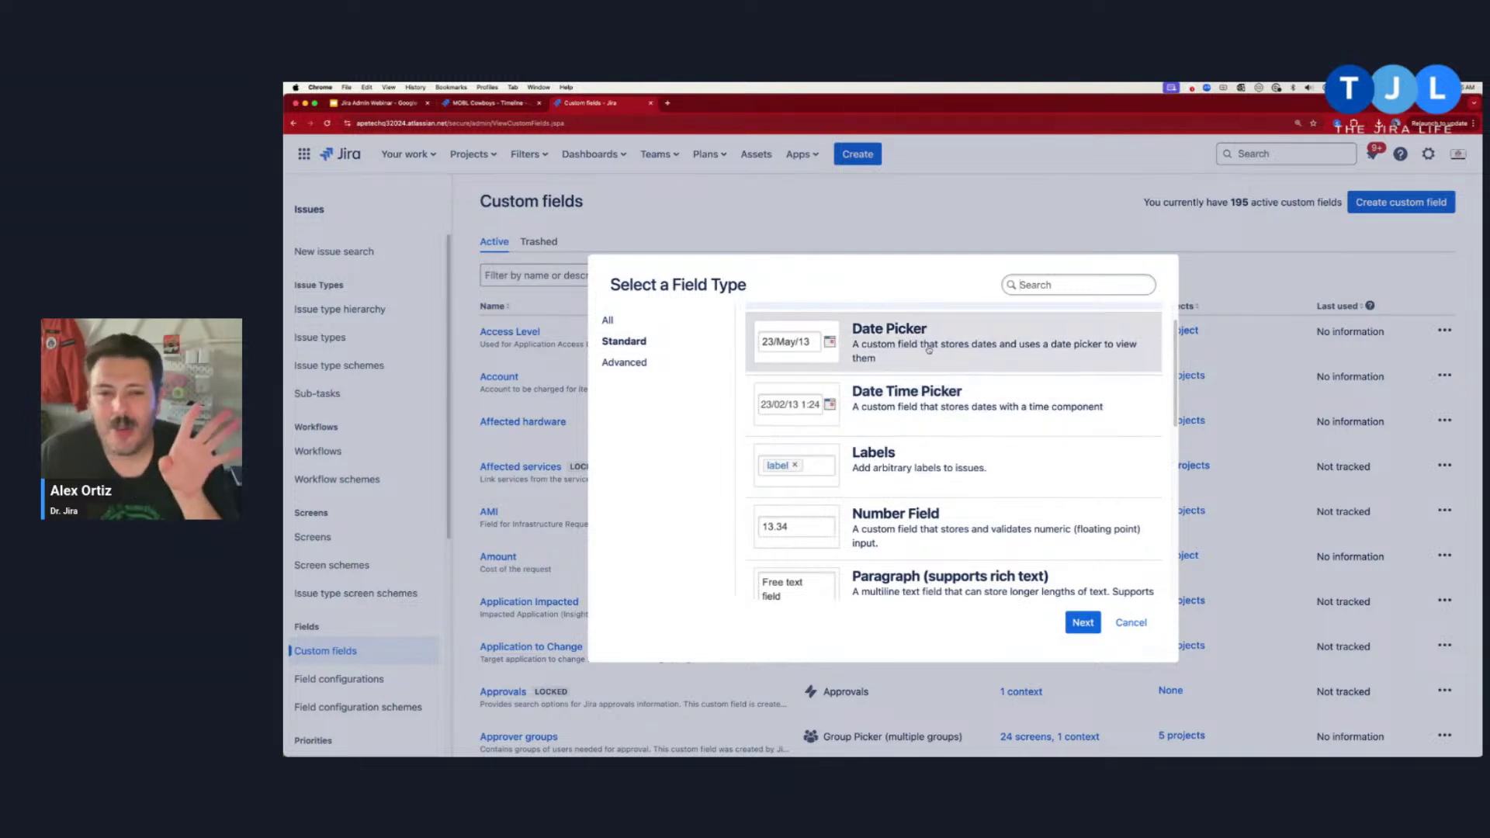
pyautogui.scroll(-3, 1028, 378)
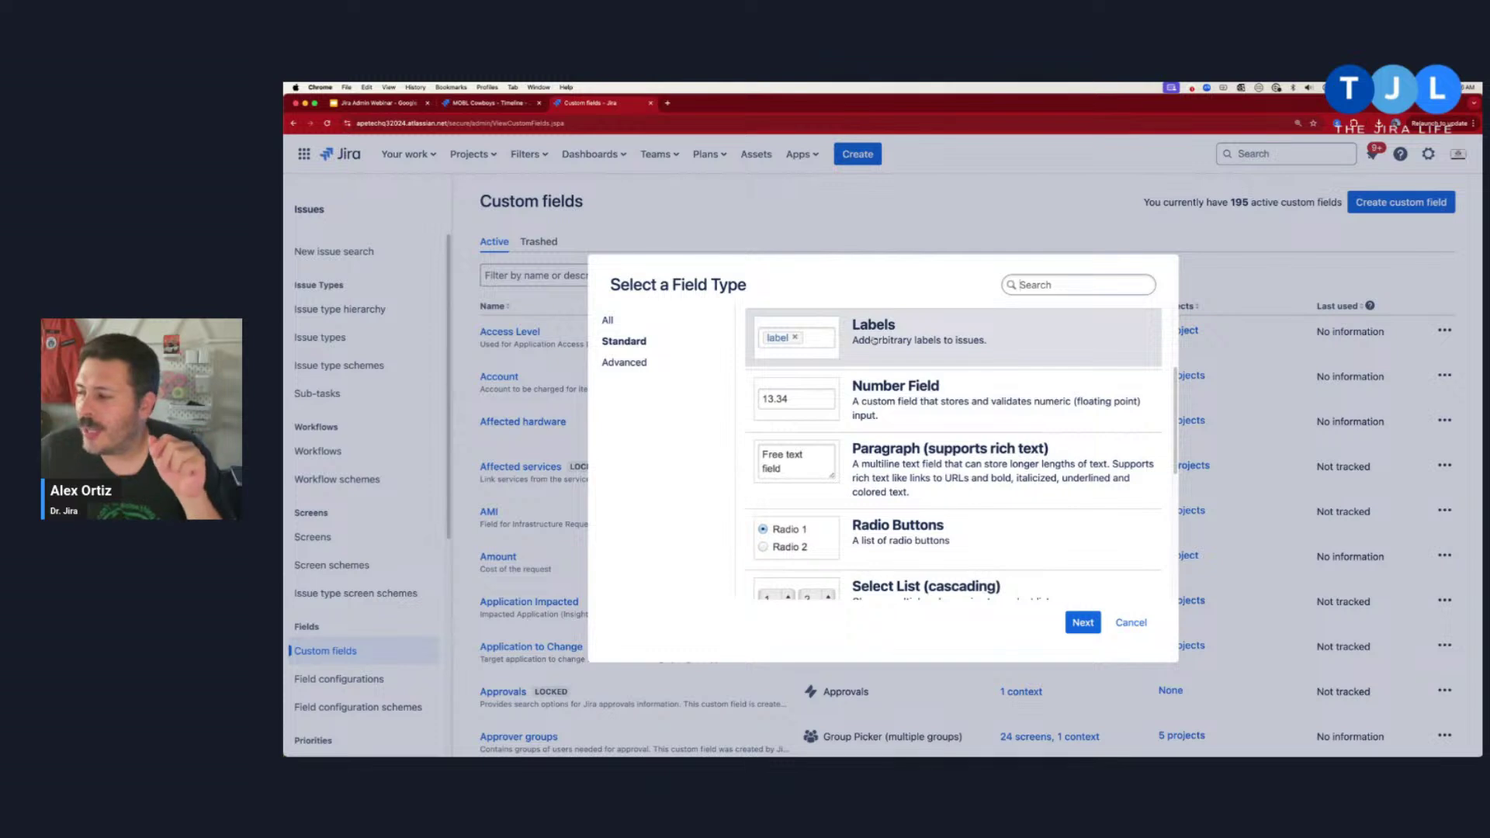
pyautogui.scroll(-2, 874, 340)
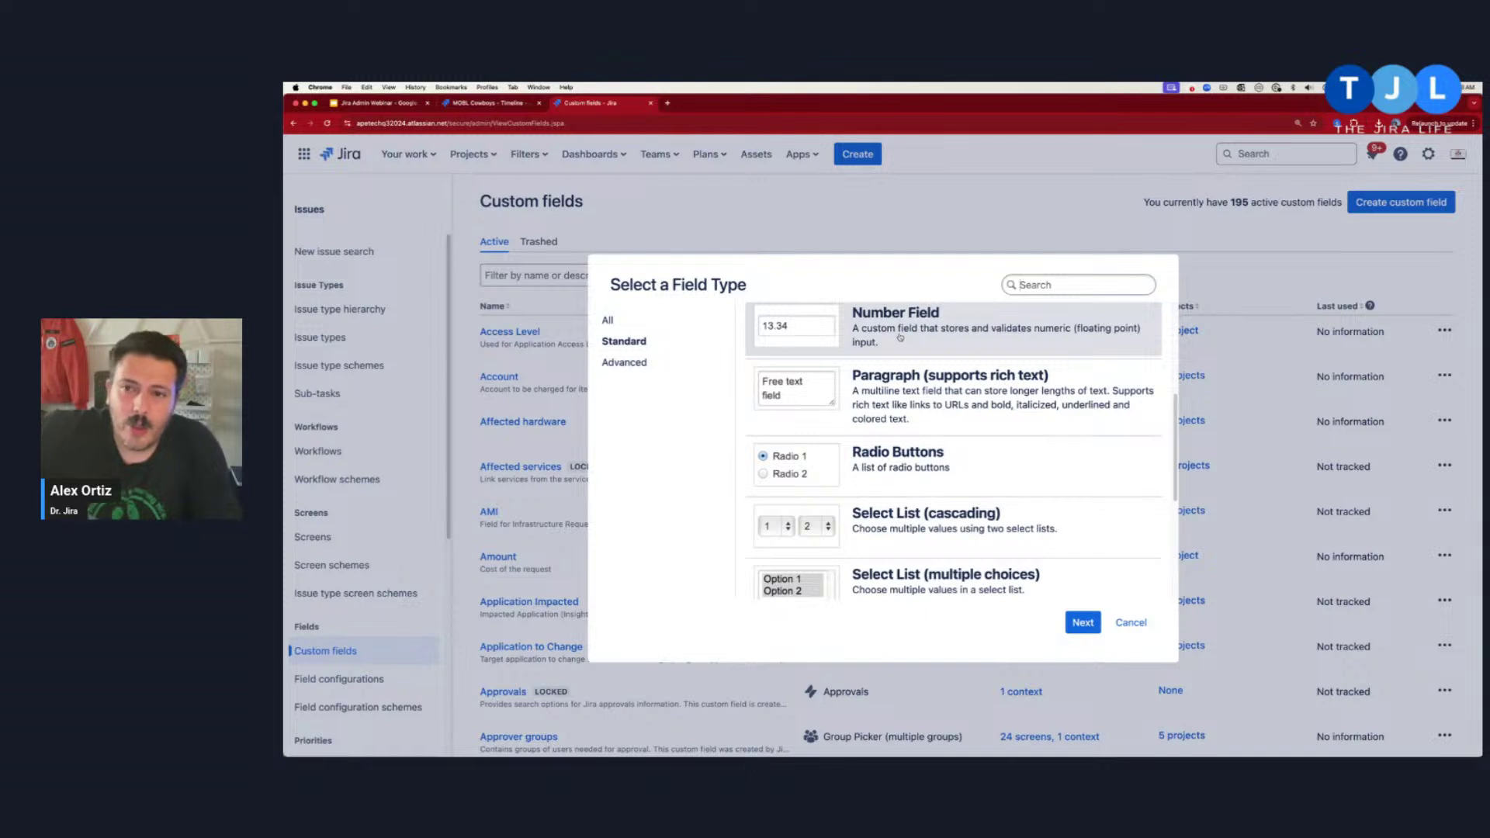
pyautogui.scroll(1, 900, 337)
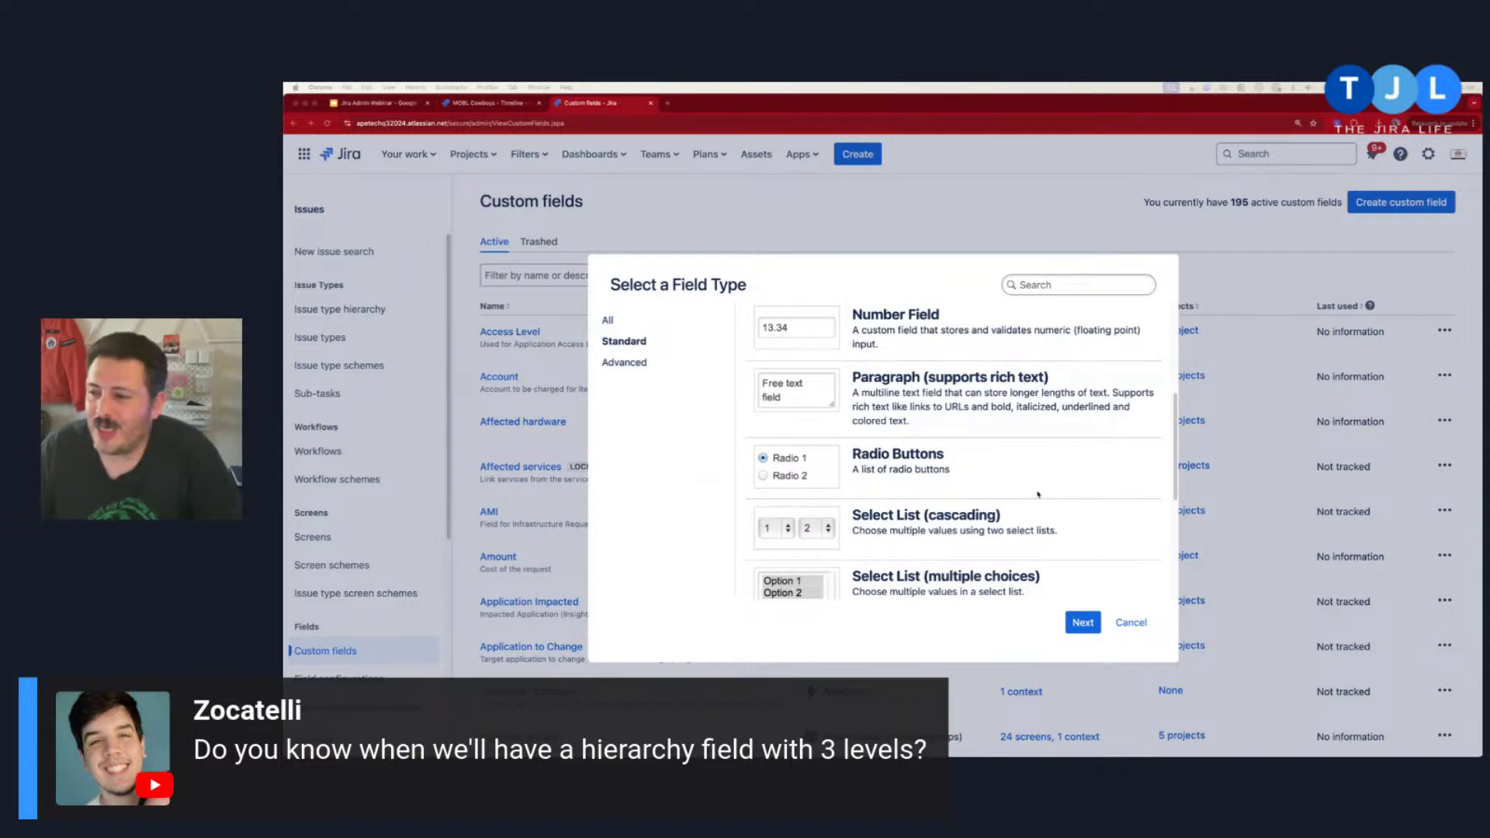
pyautogui.scroll(-2, 1036, 495)
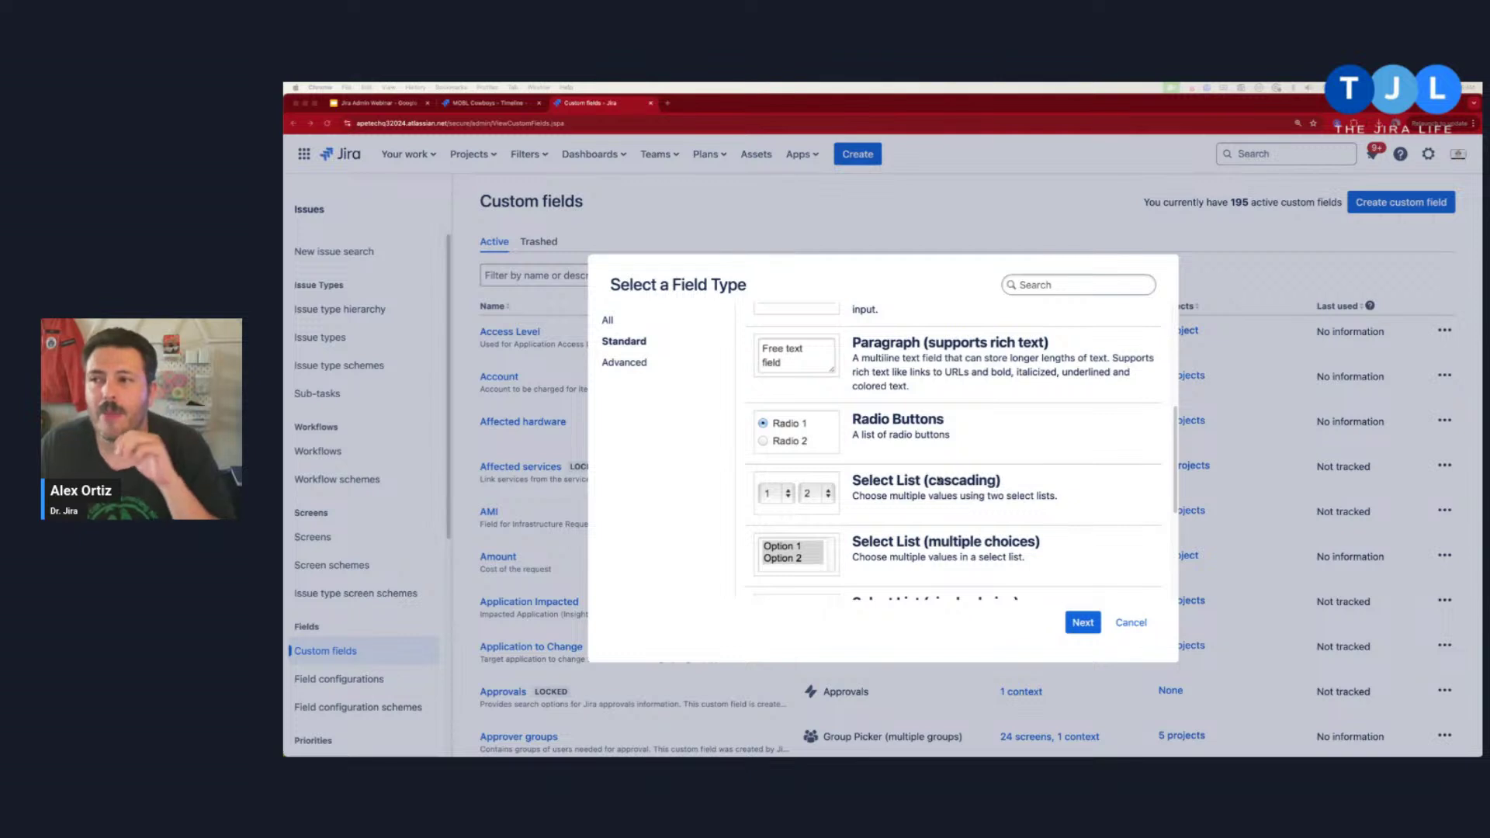
# Select the Radio Buttons type and review the remaining standard types, including select lists, Short text, URL Field and User Picker (single user).
pyautogui.click(932, 372)
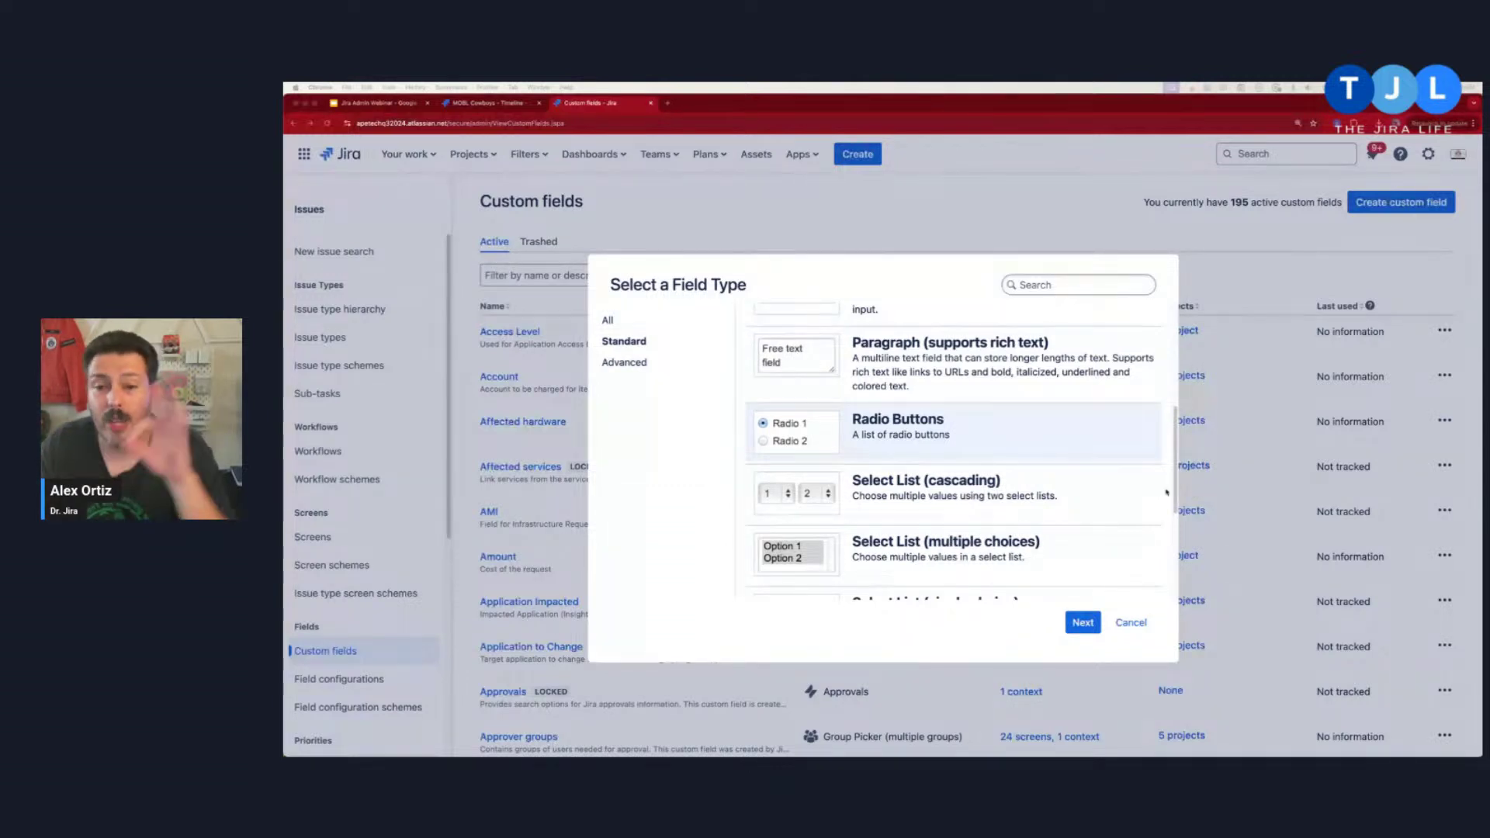
pyautogui.scroll(-3, 1166, 492)
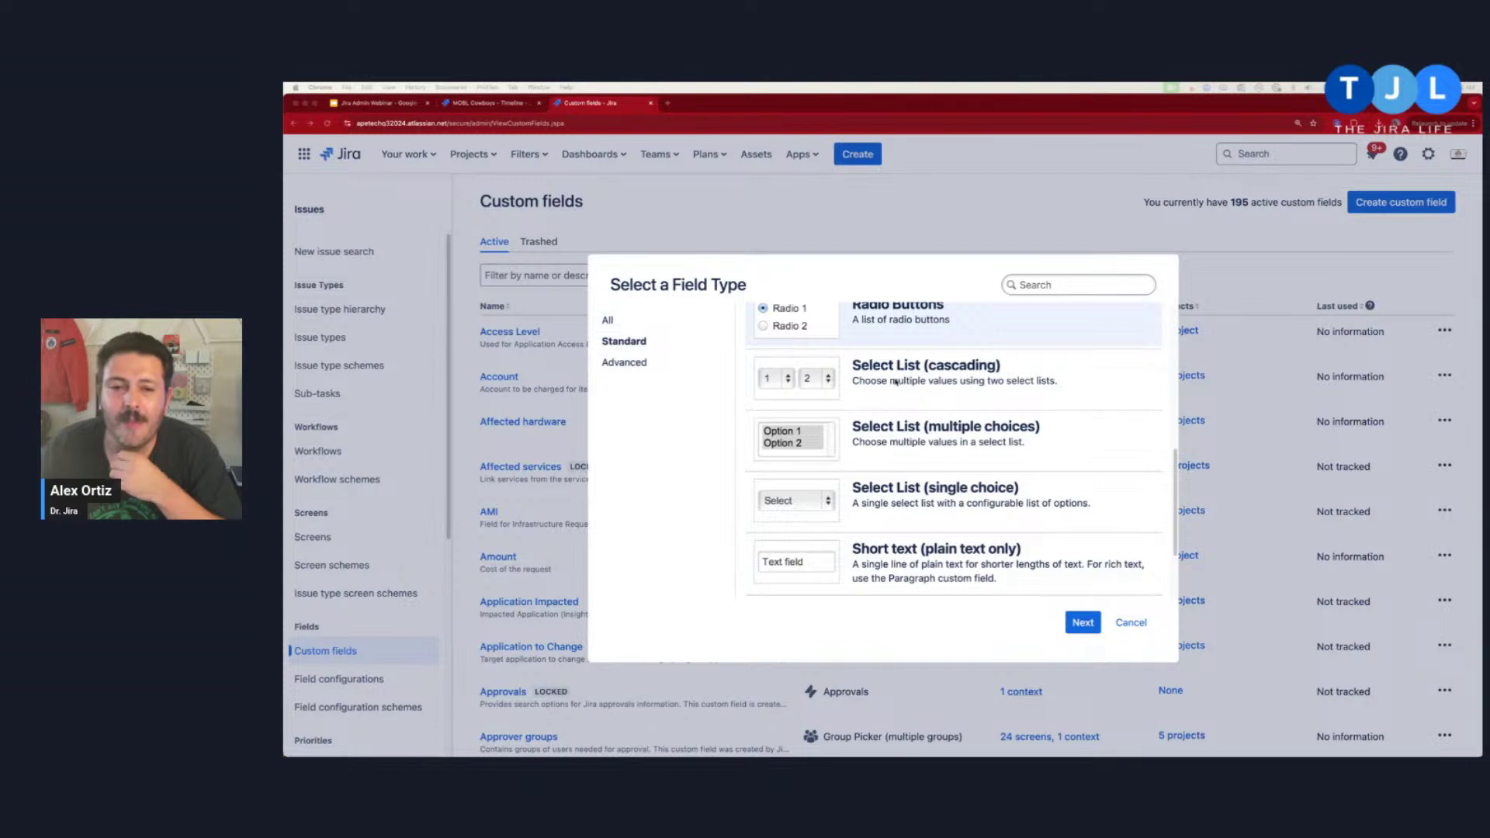
pyautogui.scroll(-1, 896, 382)
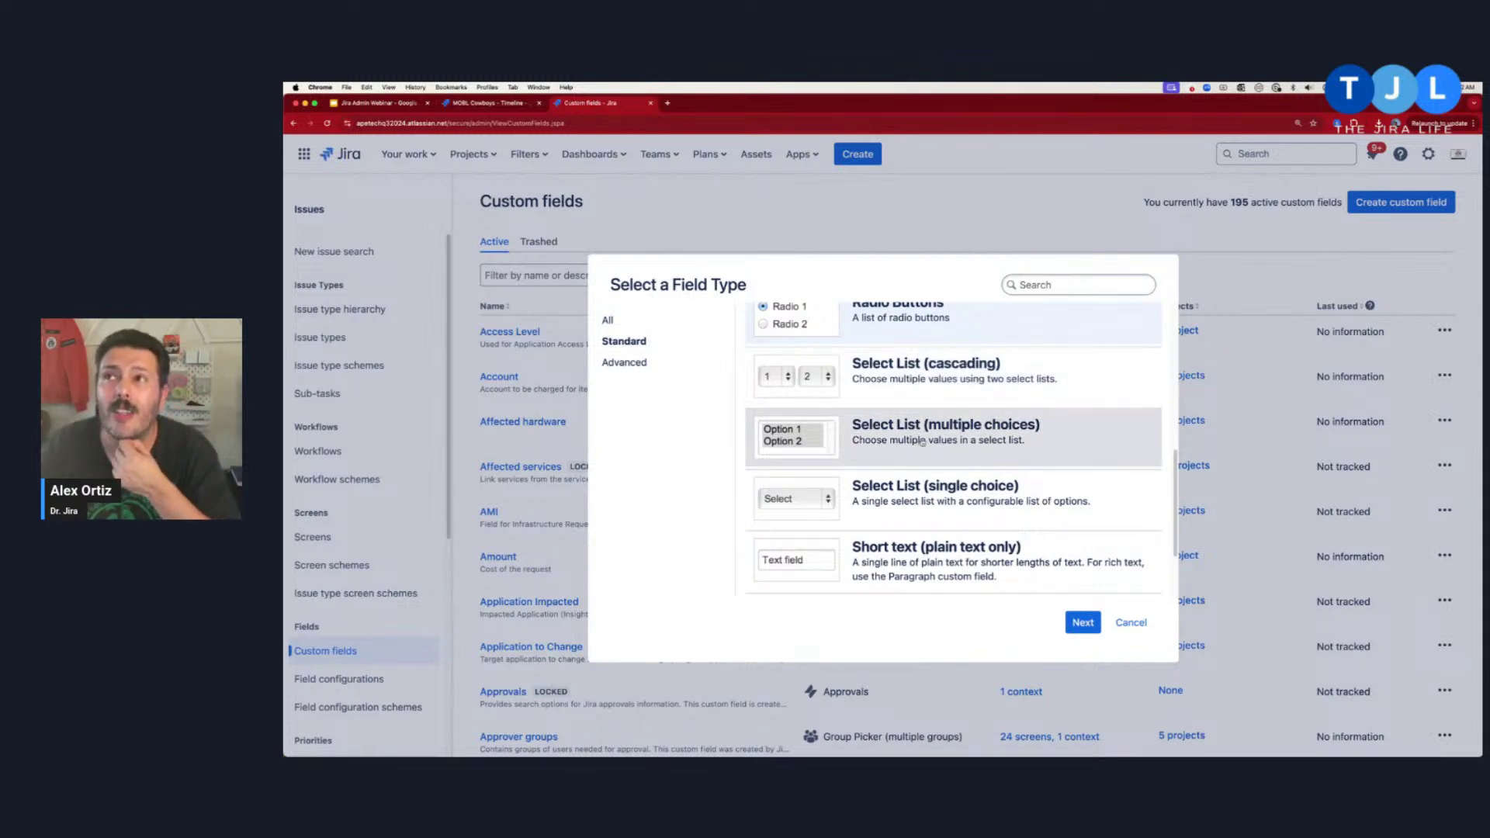
pyautogui.scroll(-2, 921, 440)
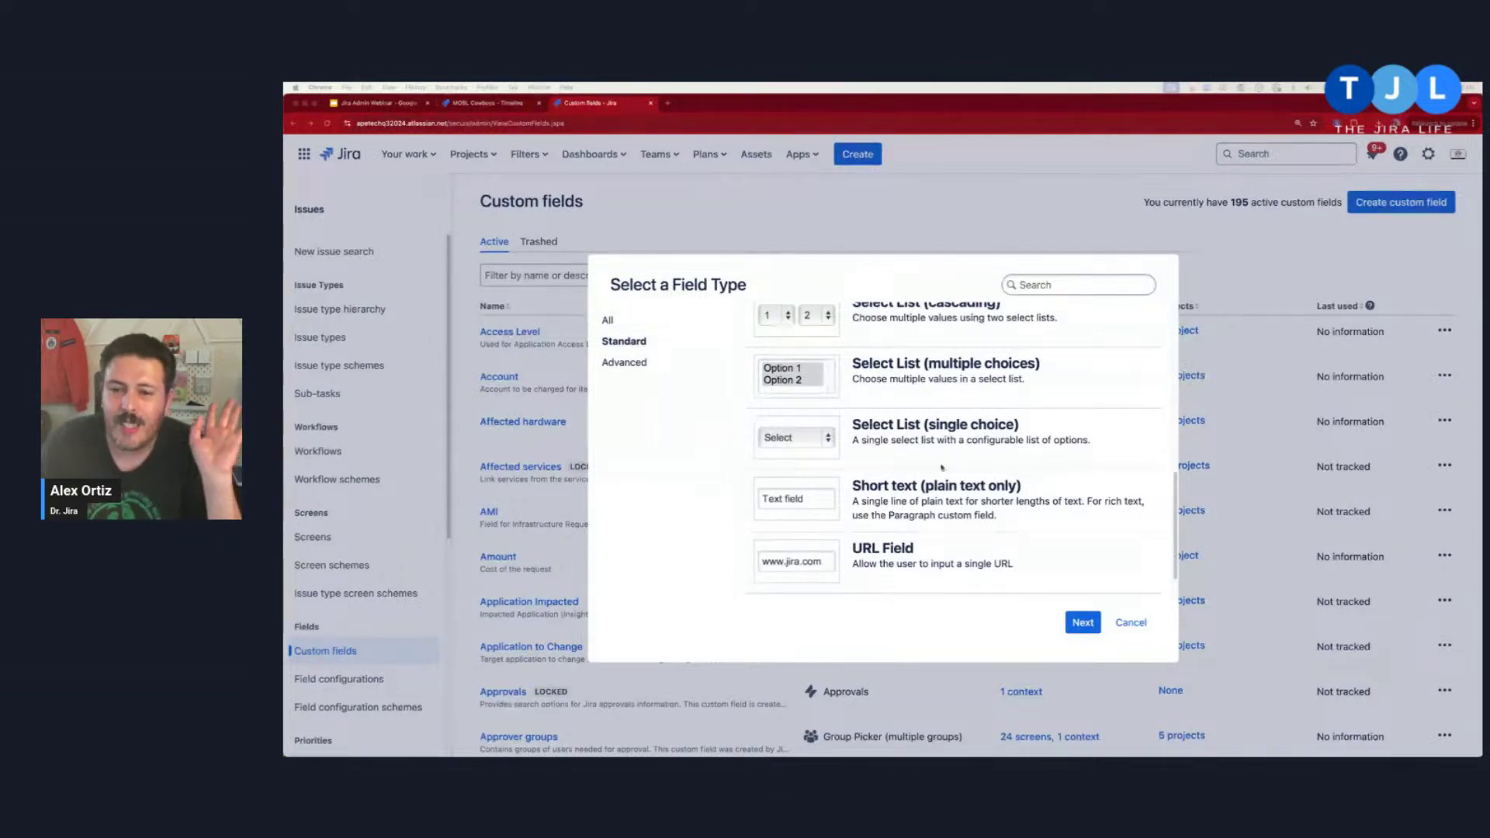
pyautogui.scroll(-1, 950, 479)
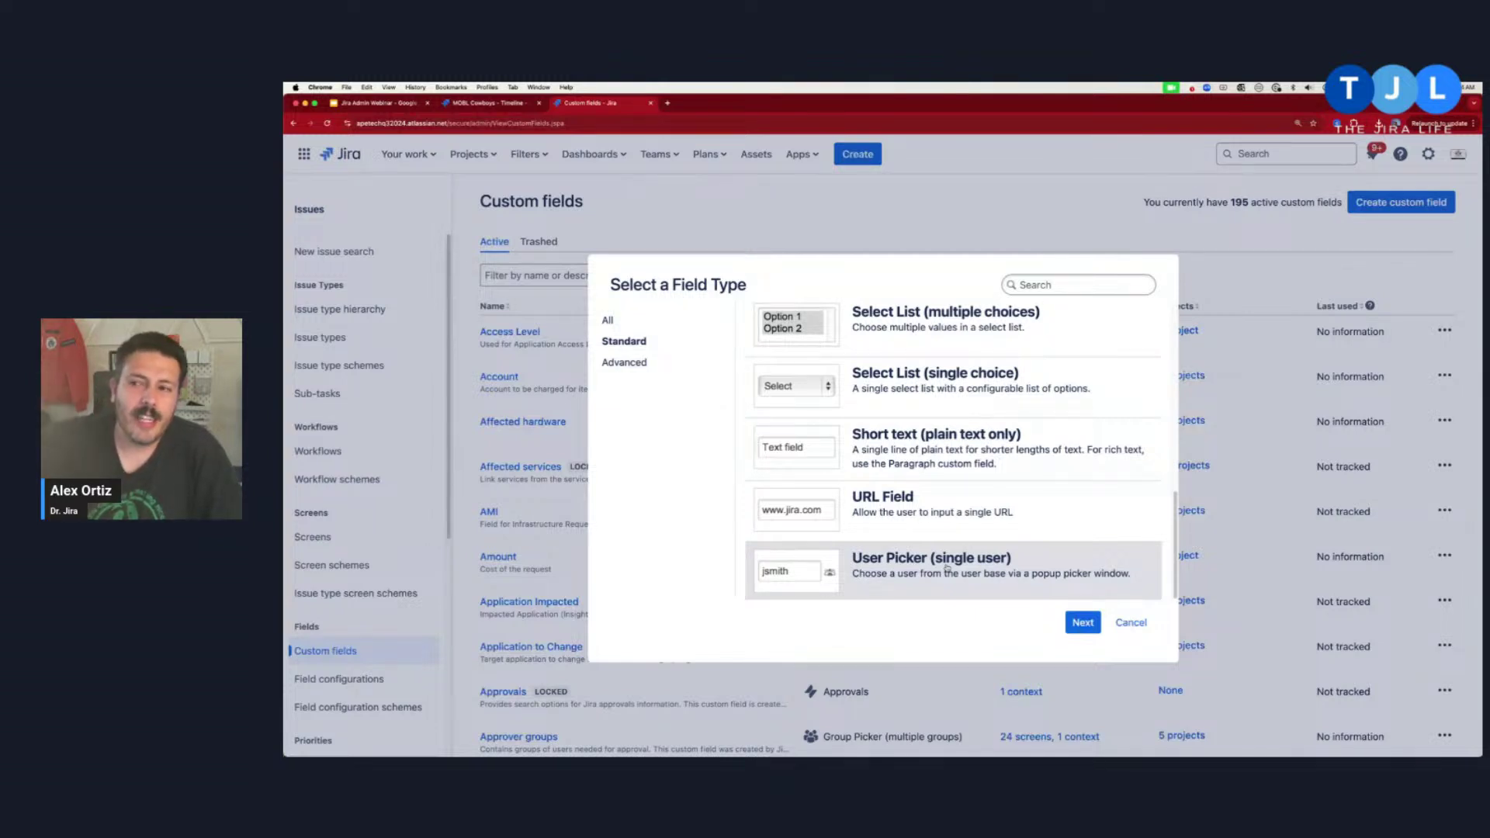
pyautogui.scroll(5, 963, 535)
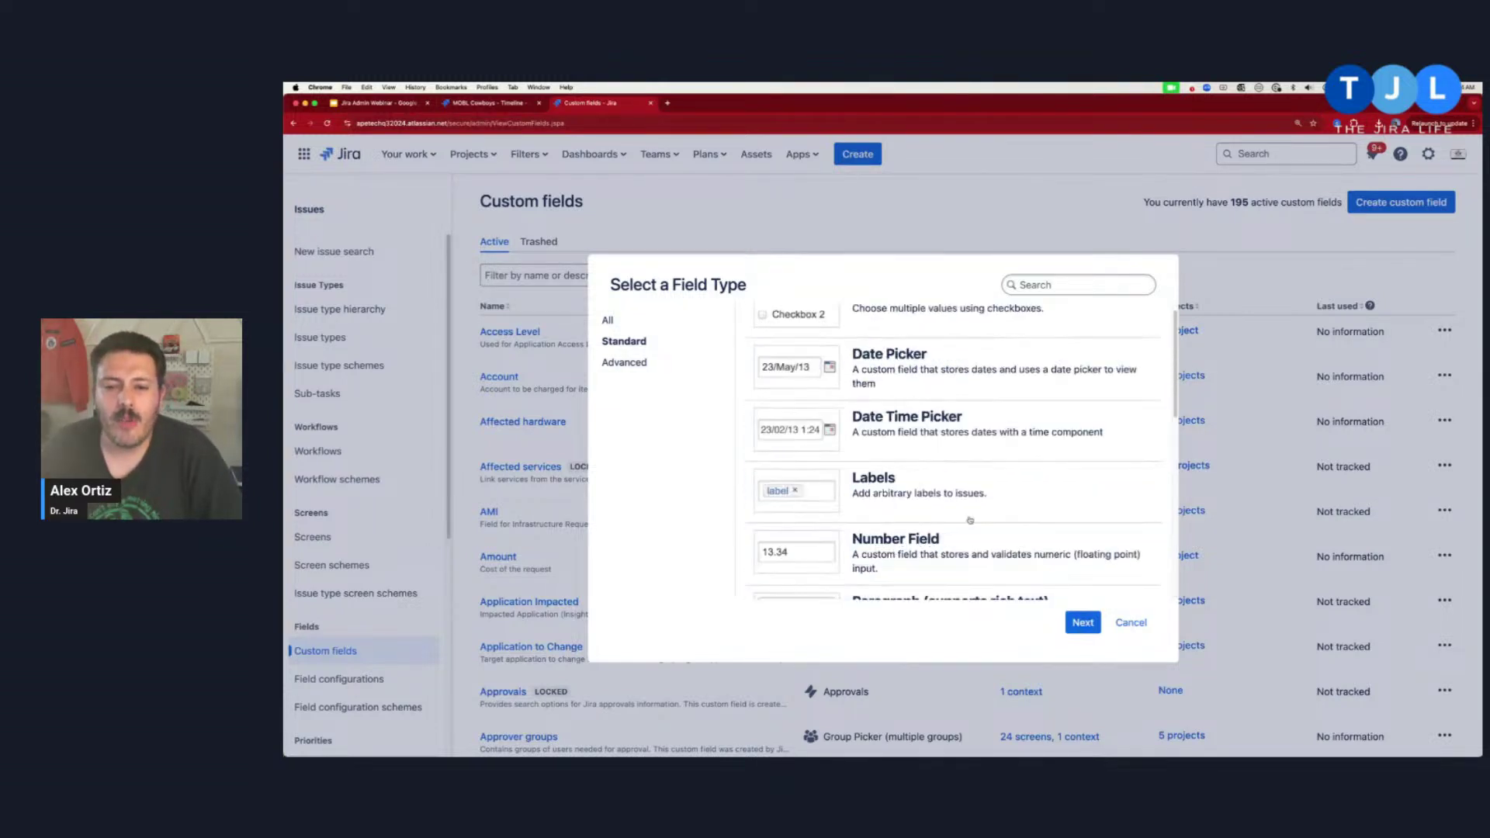
pyautogui.scroll(-5, 970, 520)
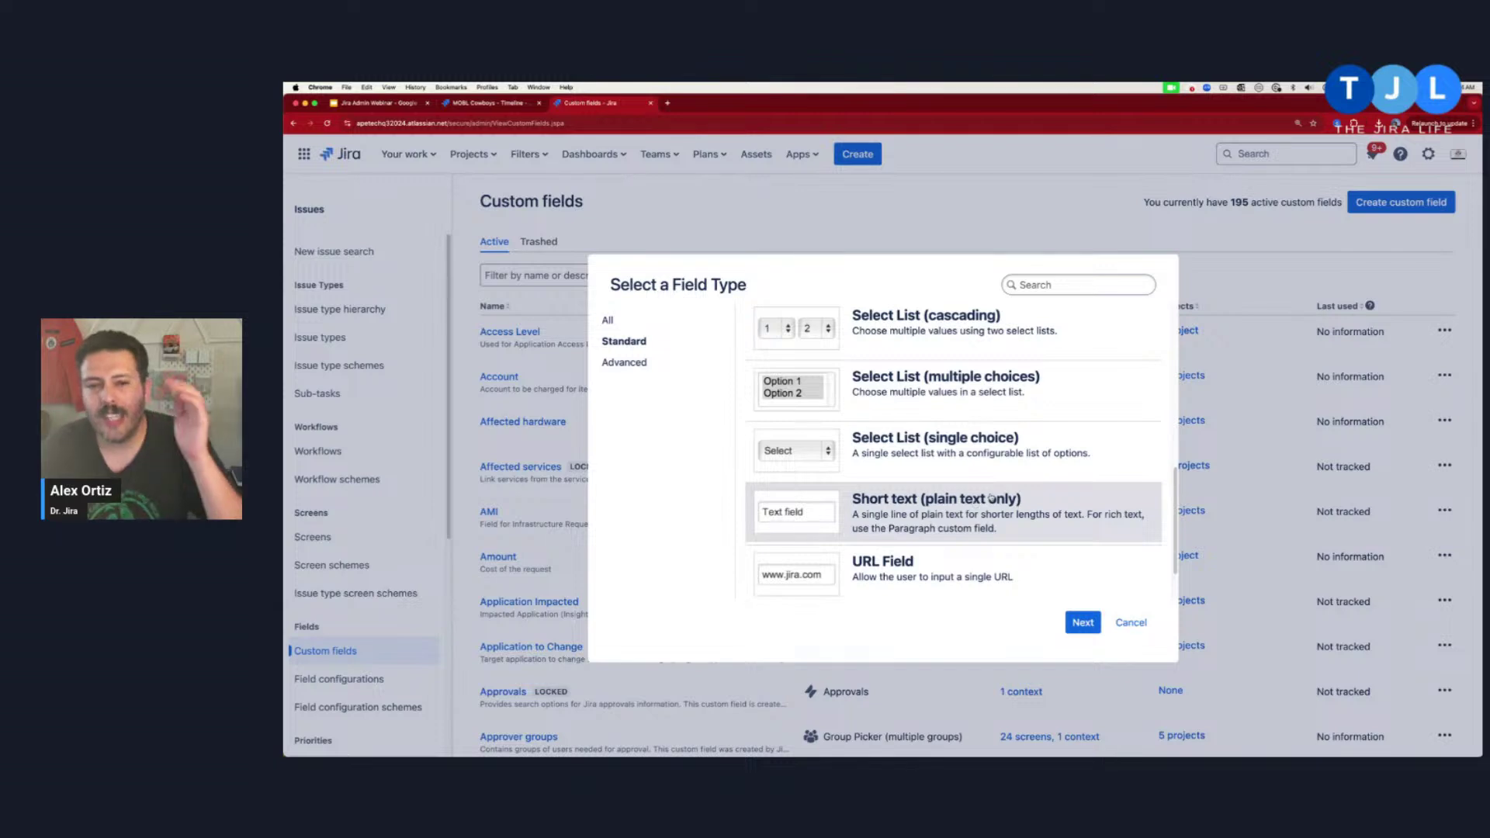
# Examine the advanced field types, from Assets objects through the user and version pickers.
pyautogui.click(625, 365)
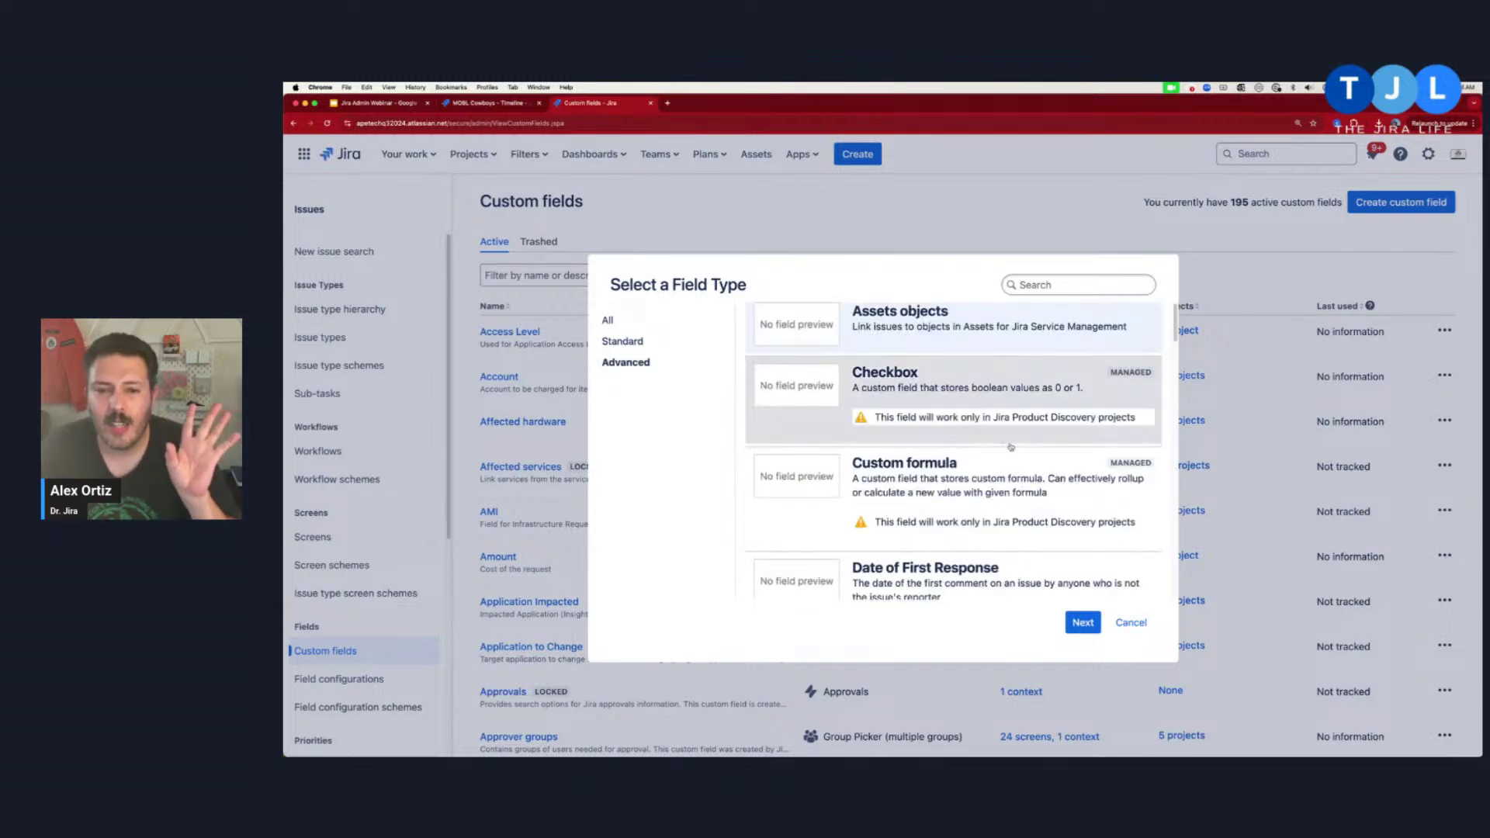
pyautogui.scroll(-10, 1013, 448)
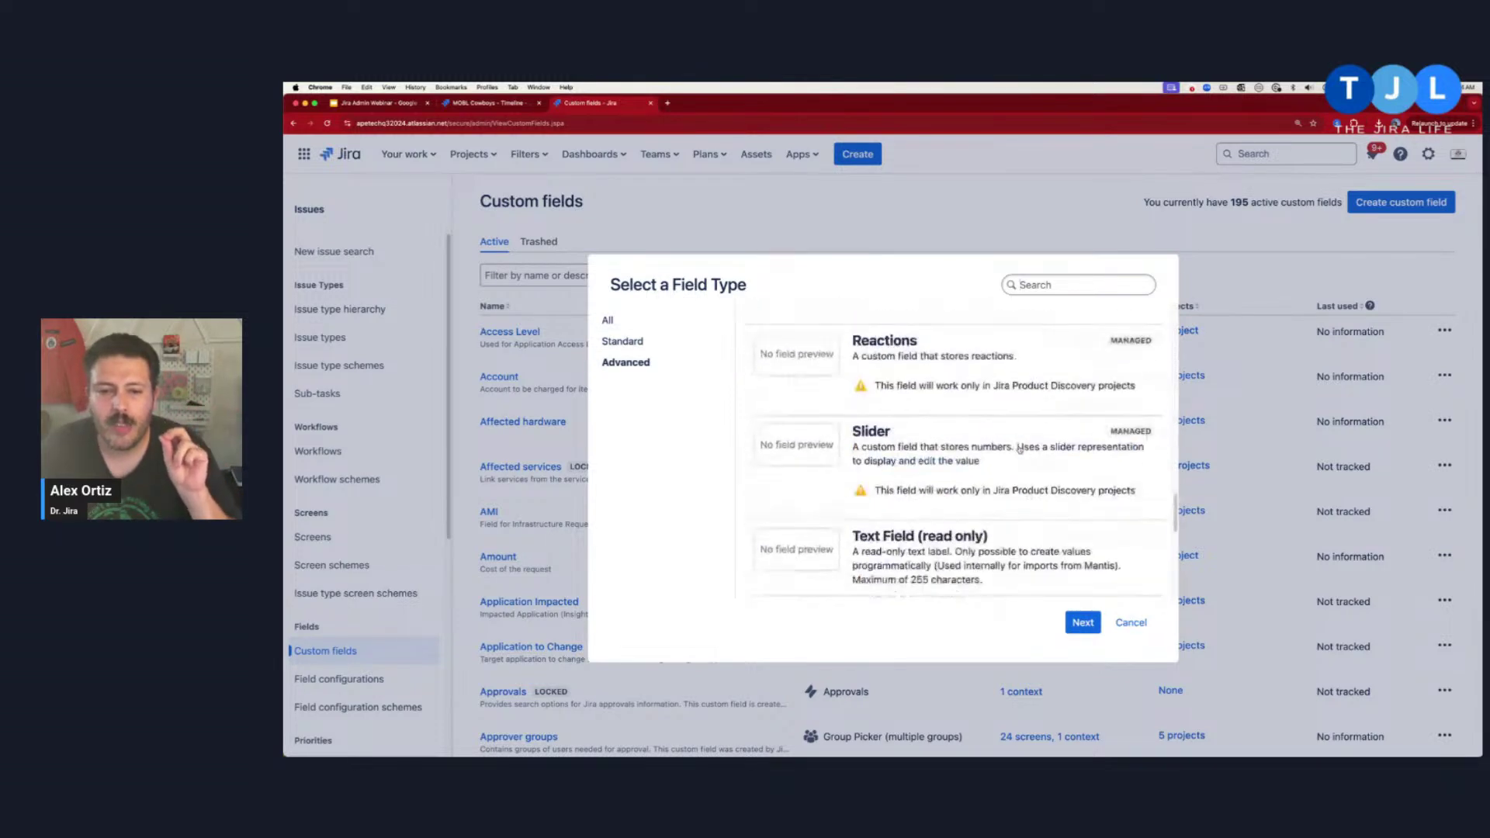
pyautogui.scroll(-5, 1019, 449)
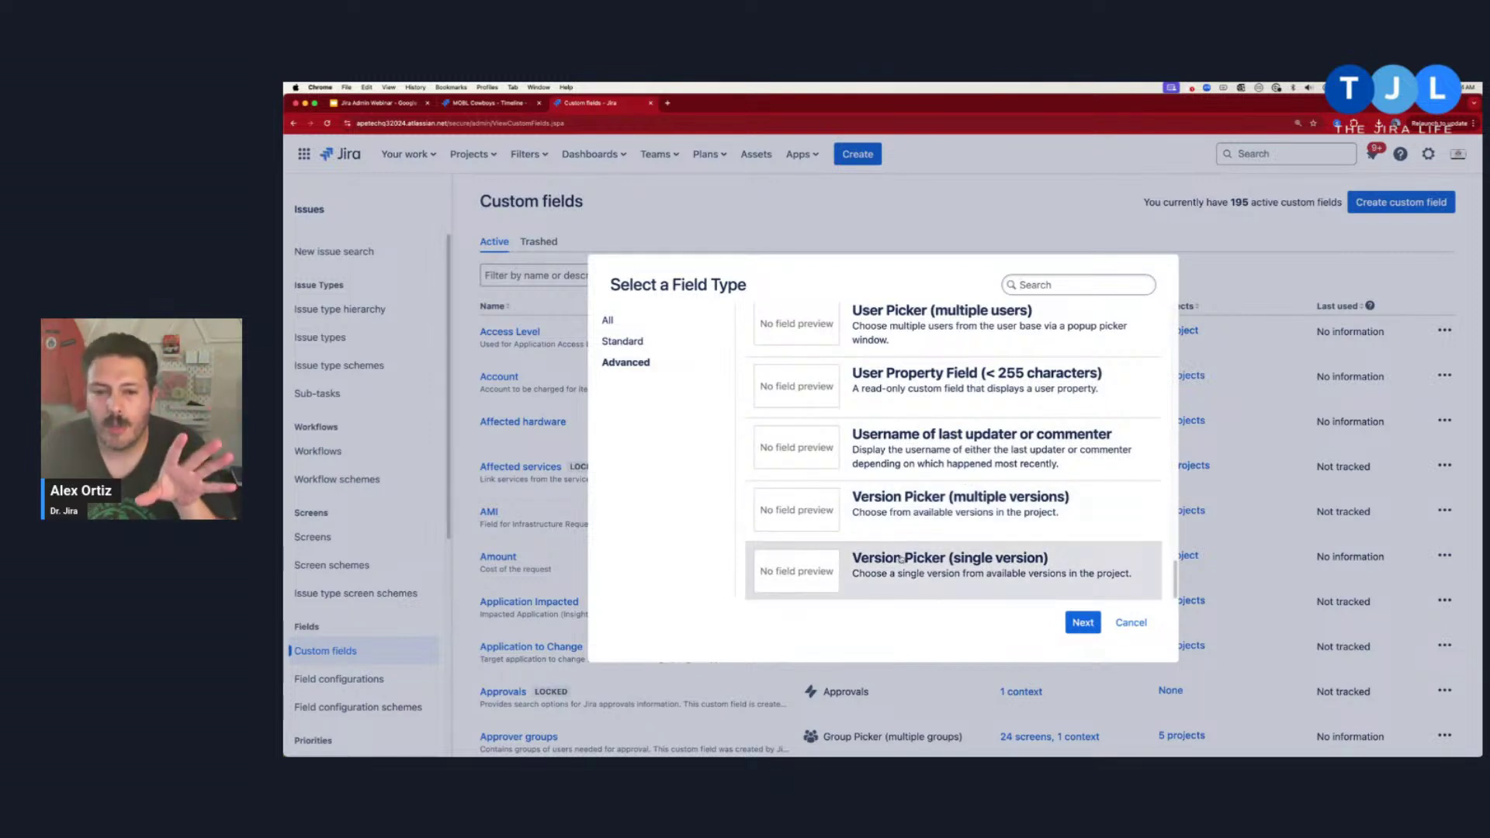
pyautogui.scroll(4, 931, 509)
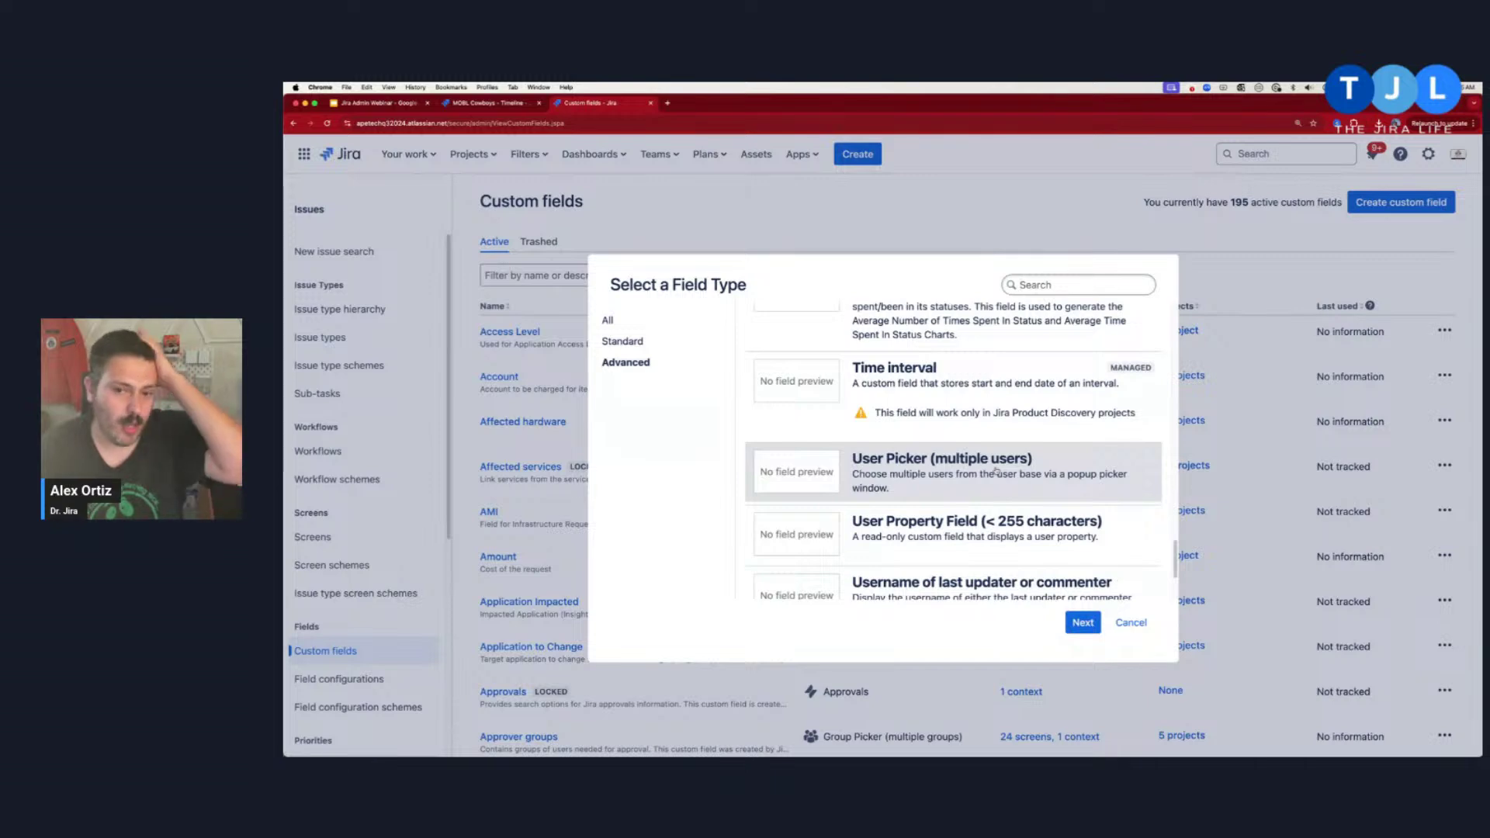
# Review the advanced field types again, from User Picker (multiple users) back to Assets objects and forward to Time interval.
pyautogui.scroll(10, 997, 471)
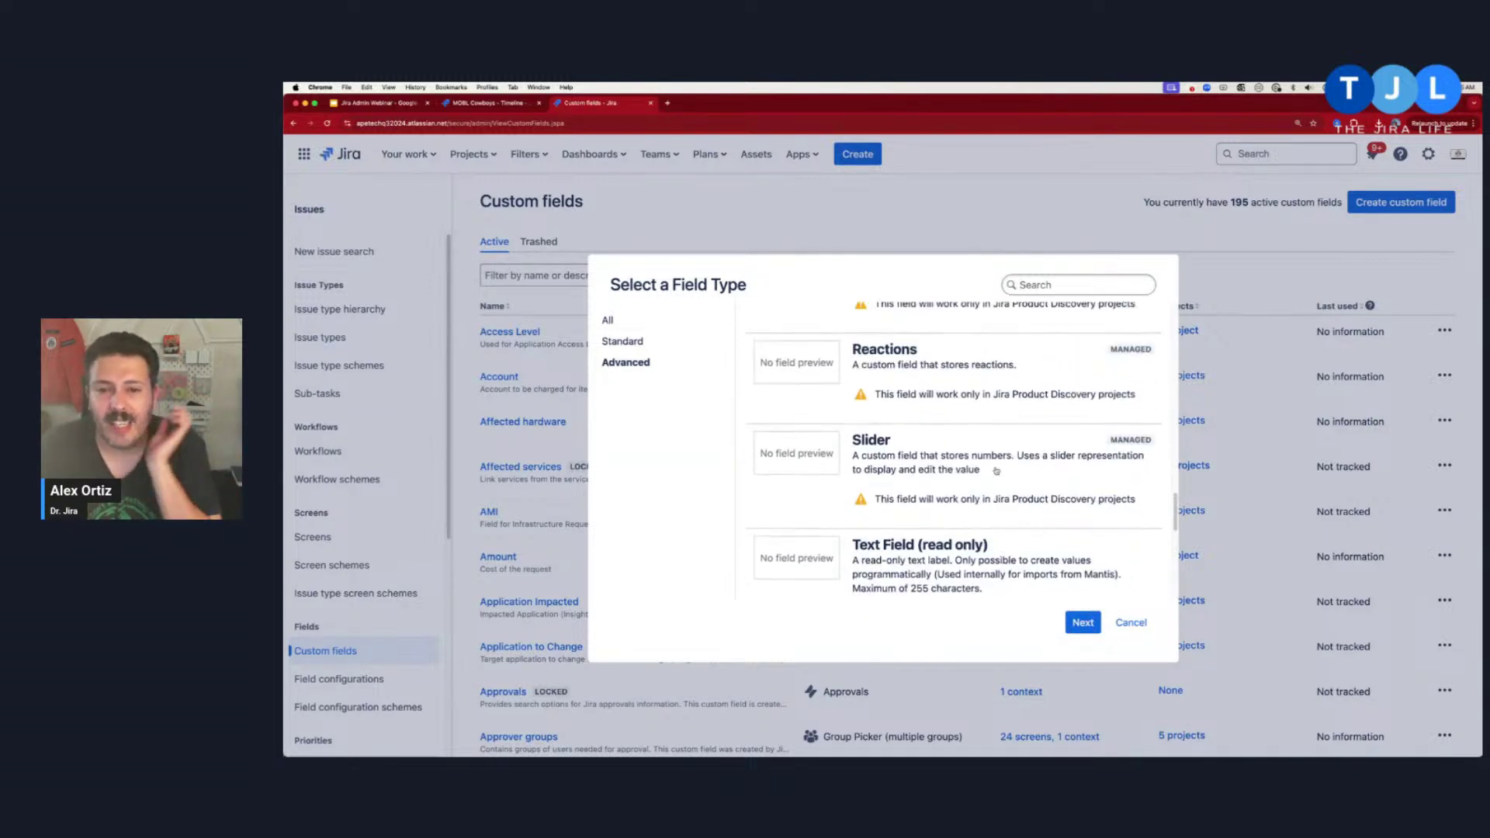
pyautogui.scroll(3, 996, 471)
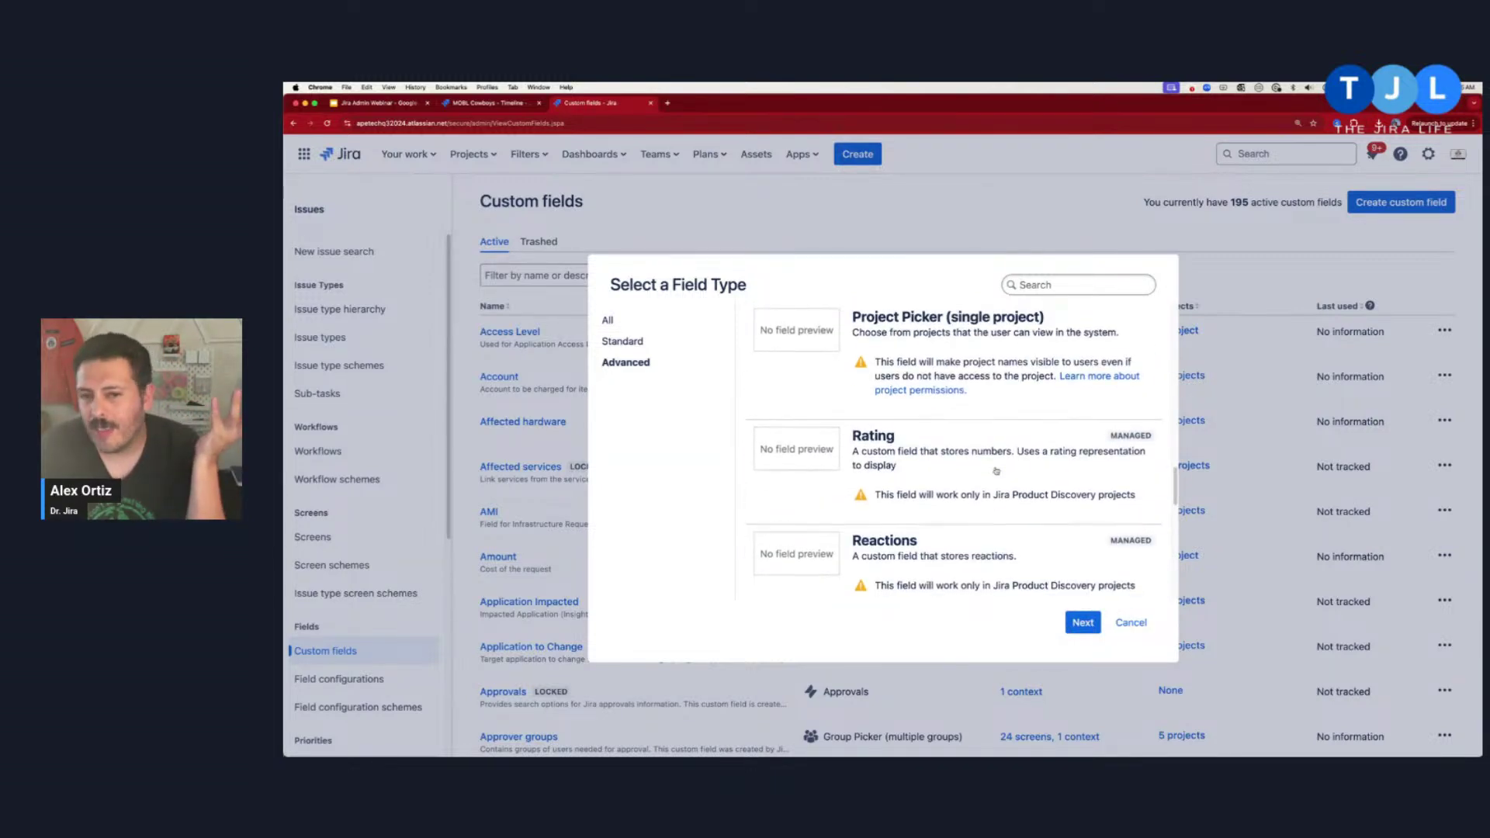
pyautogui.scroll(6, 996, 471)
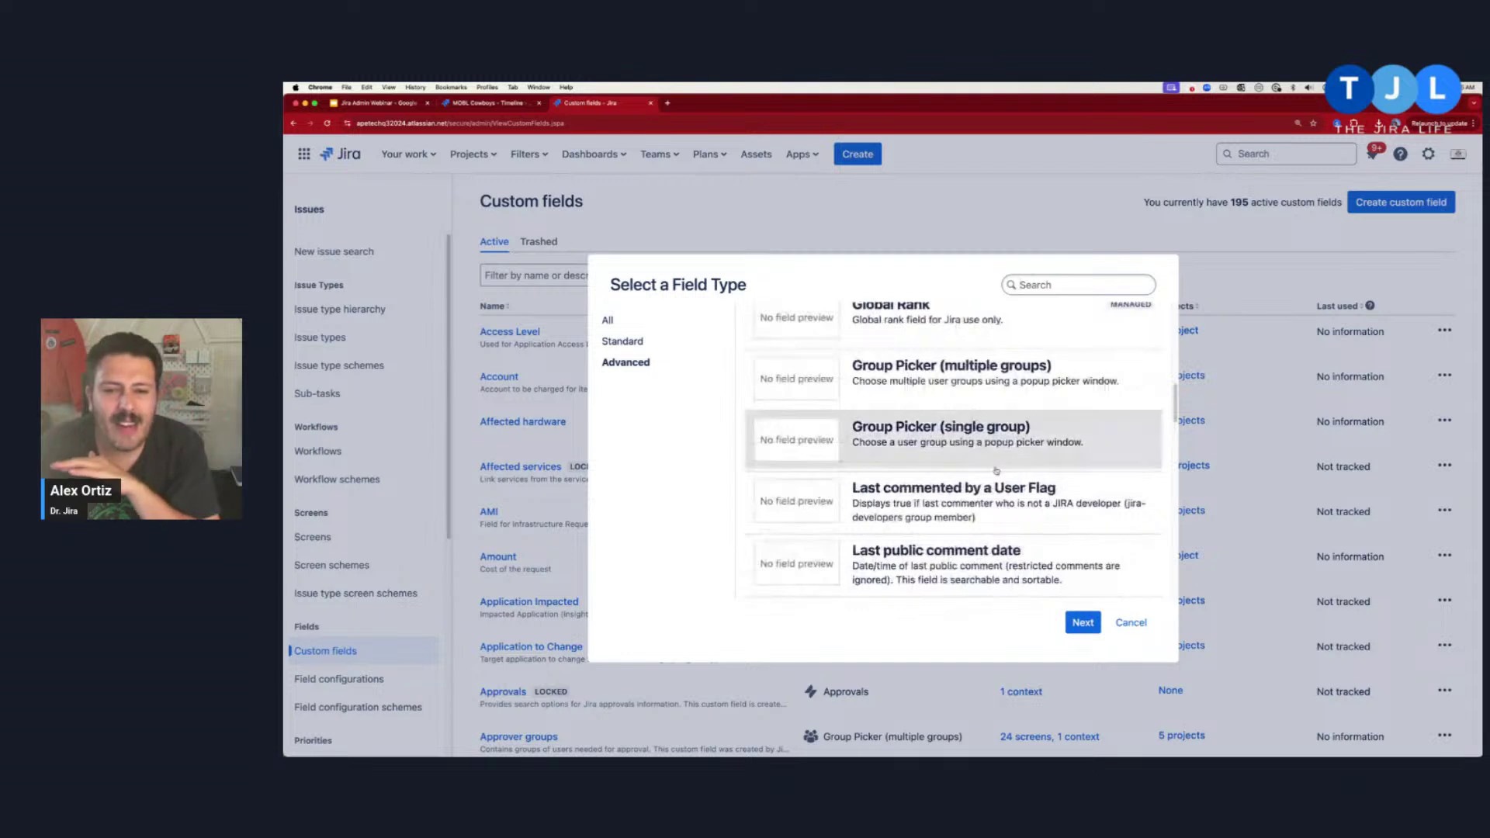
pyautogui.scroll(1, 997, 471)
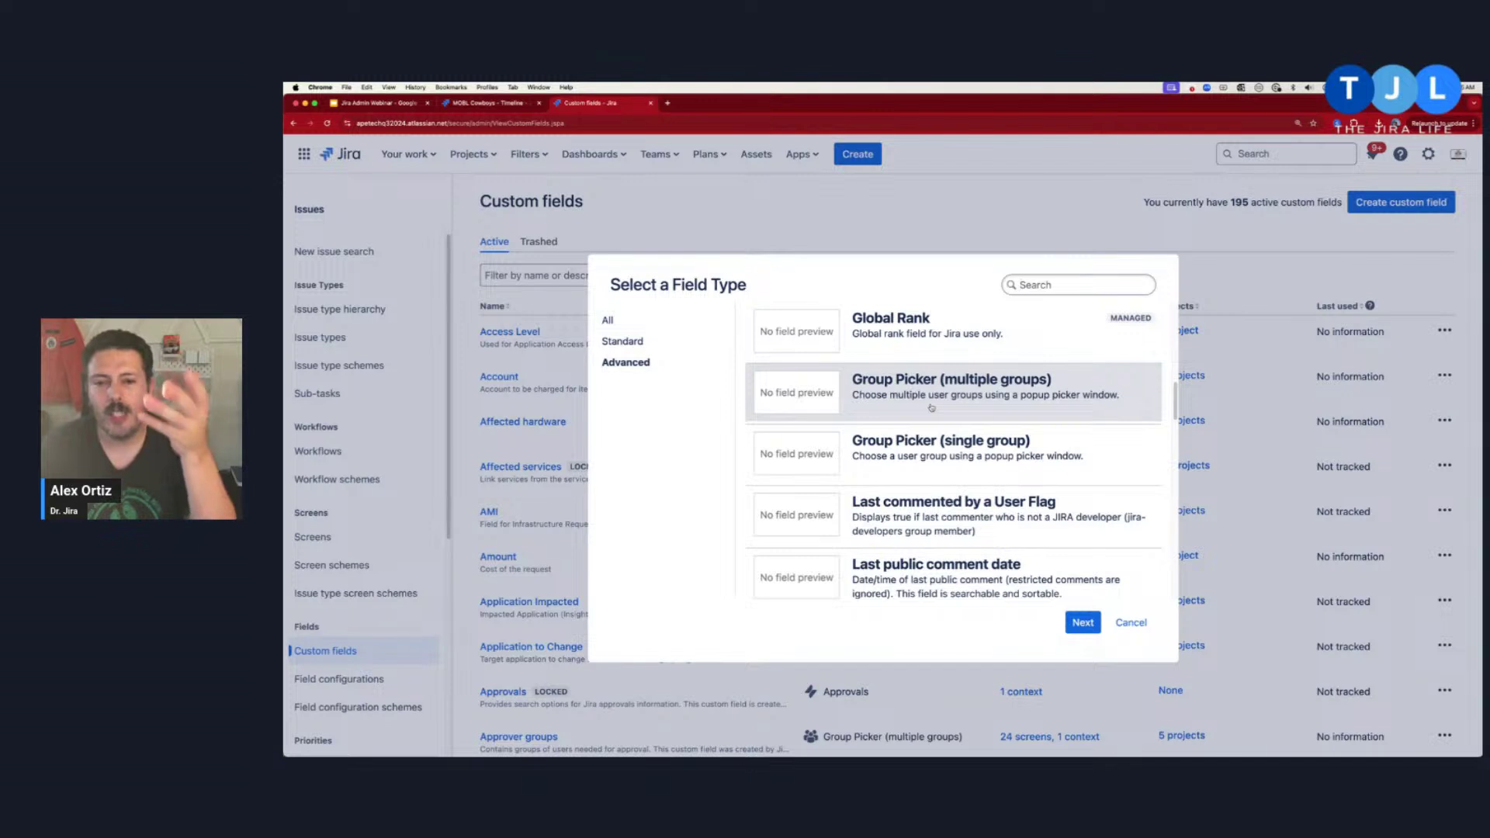
pyautogui.scroll(5, 931, 407)
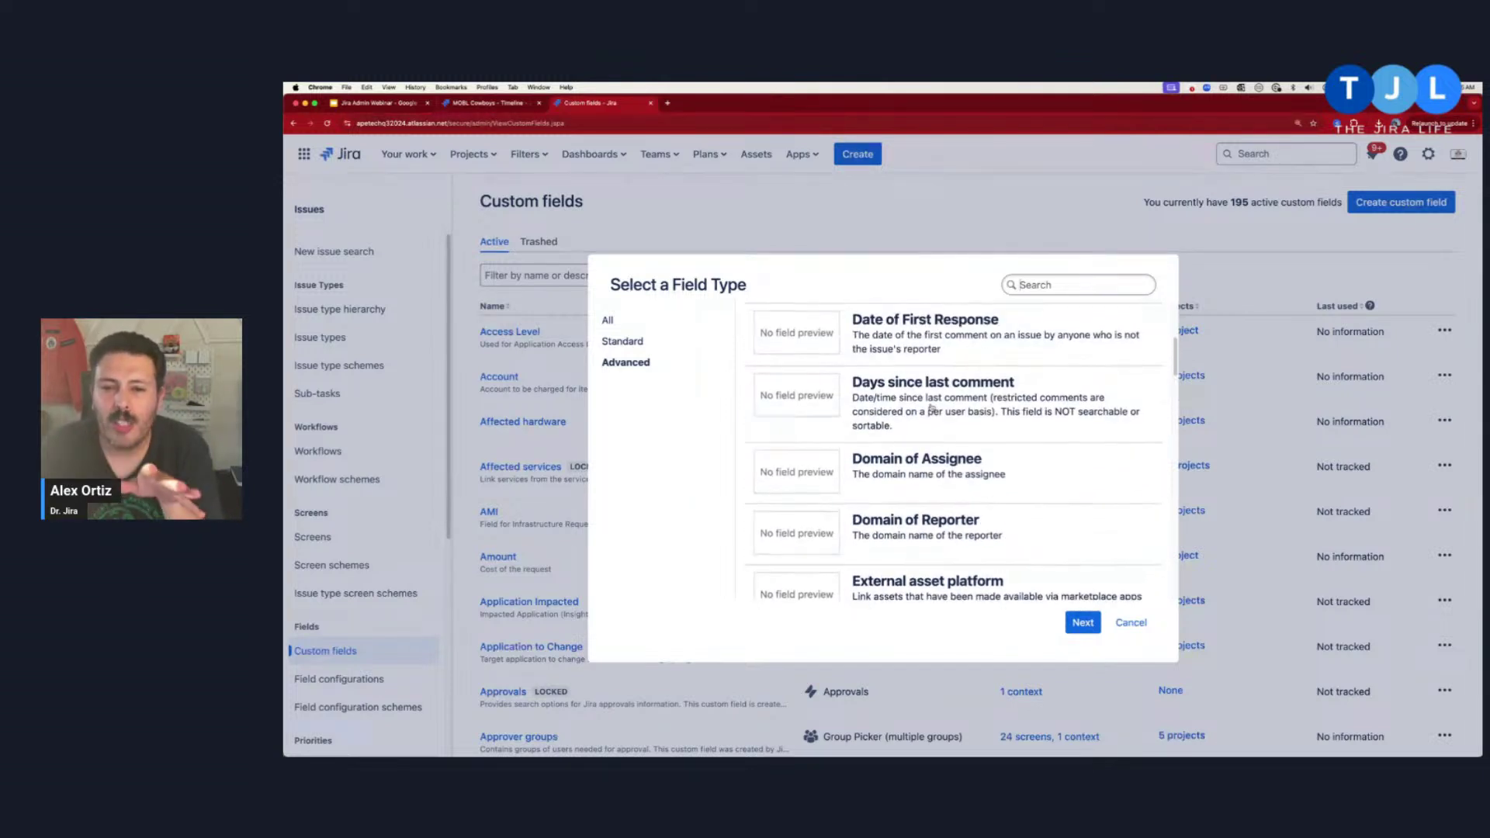
pyautogui.scroll(3, 1009, 409)
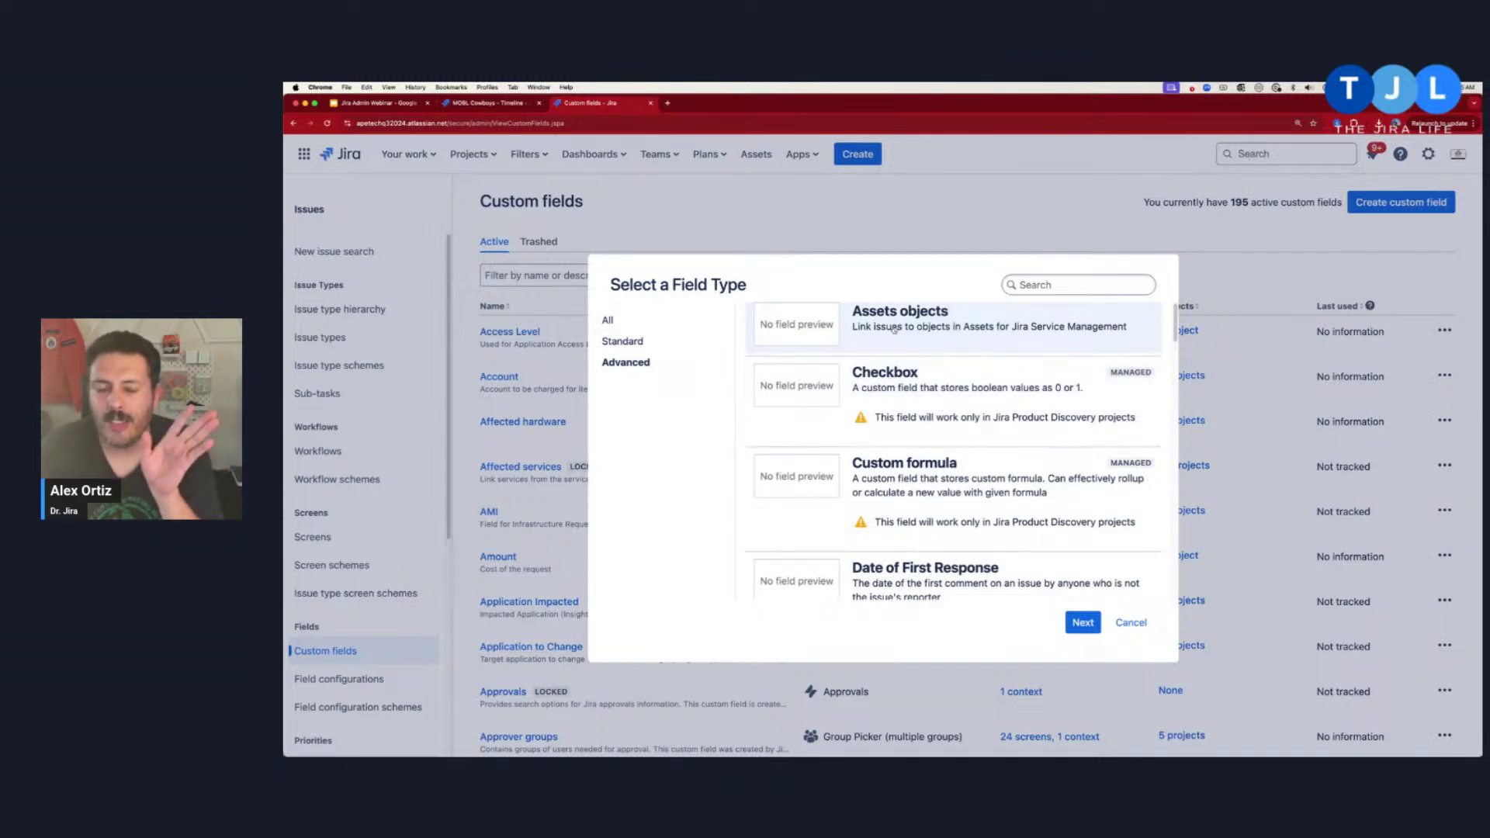
pyautogui.scroll(-6, 982, 409)
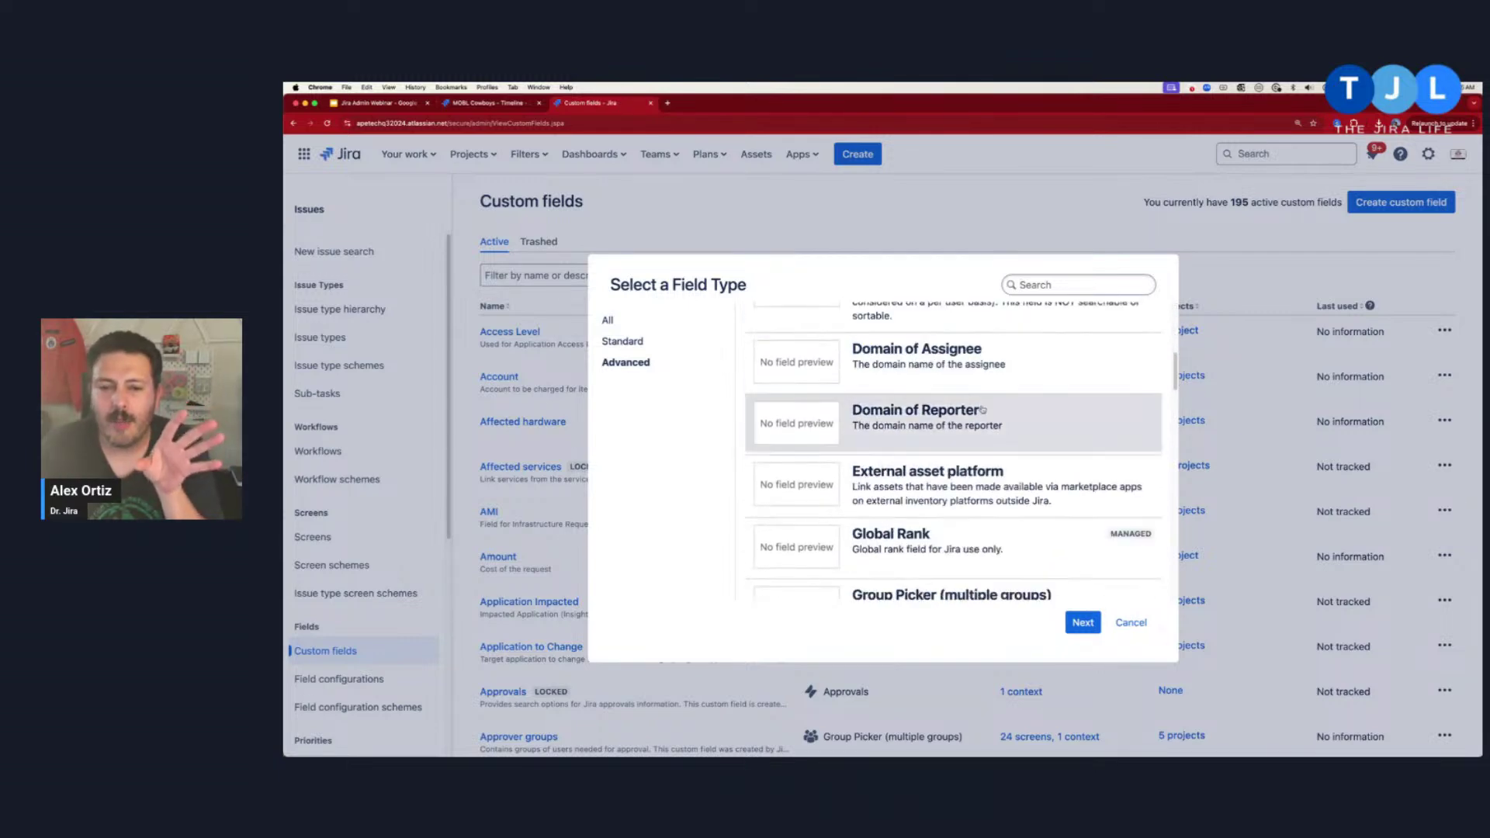
pyautogui.scroll(-8, 982, 409)
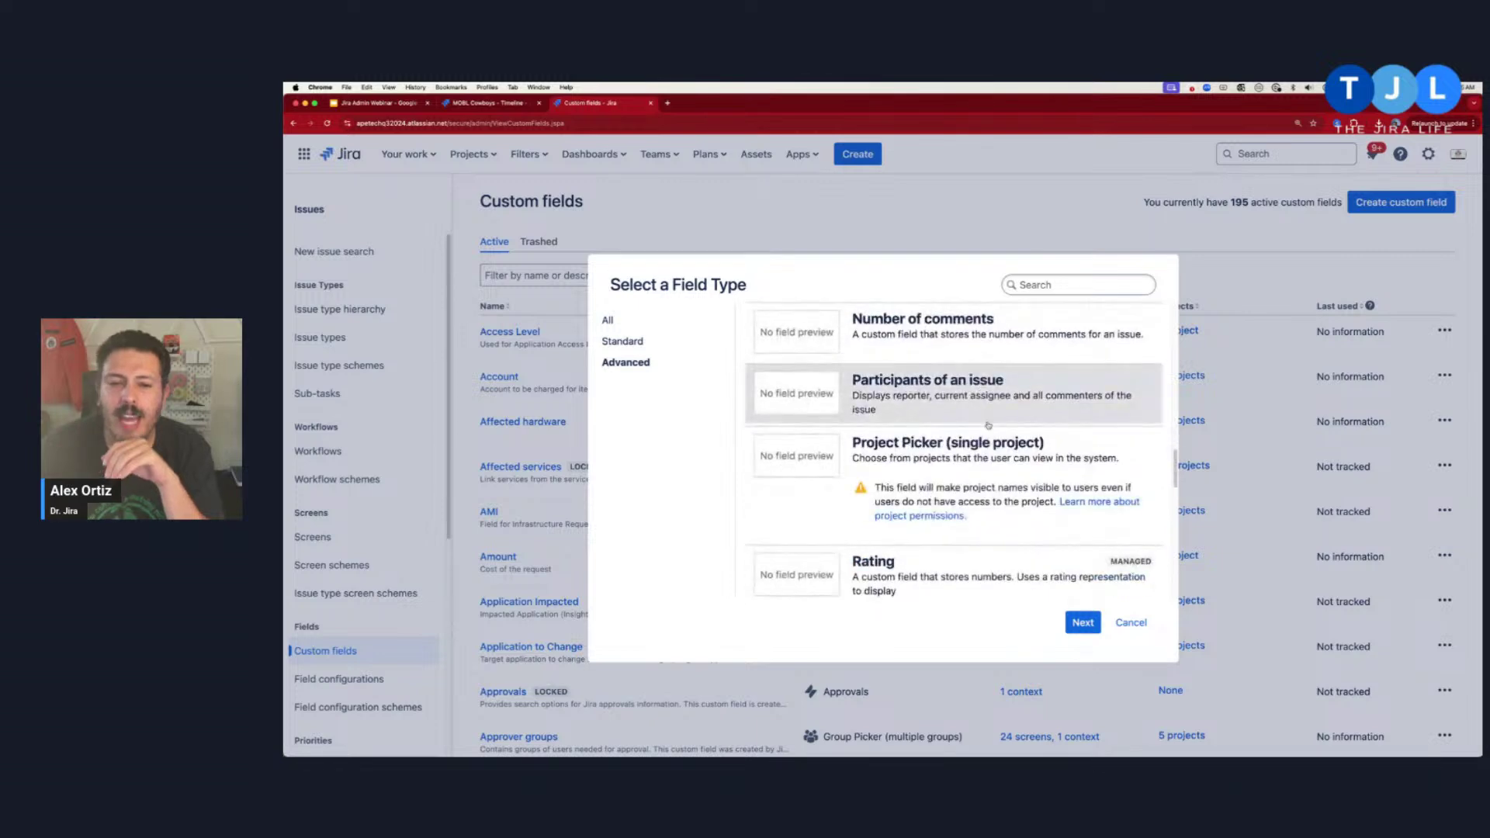
pyautogui.scroll(-8, 988, 425)
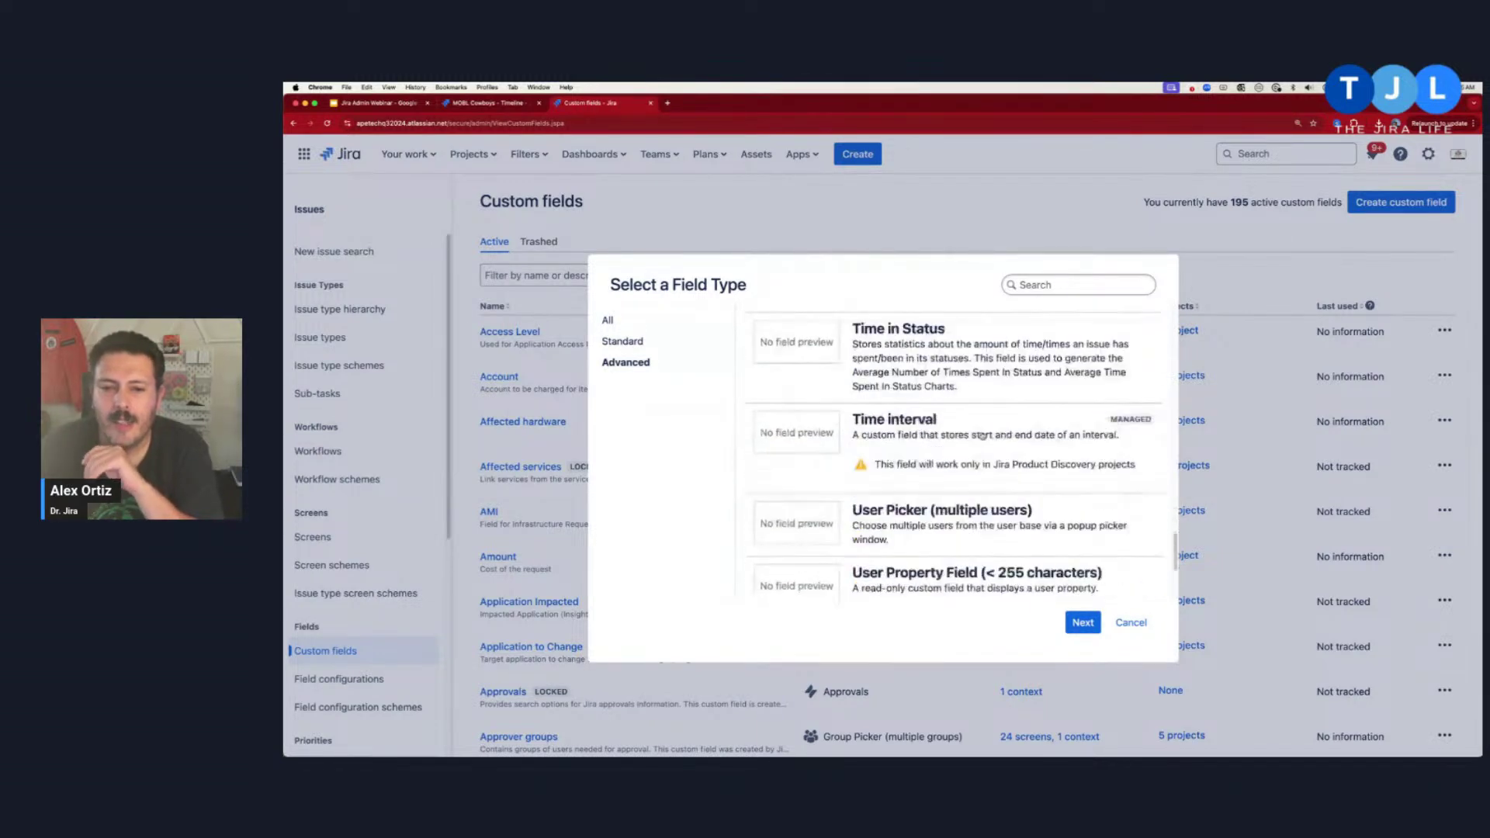
pyautogui.click(669, 343)
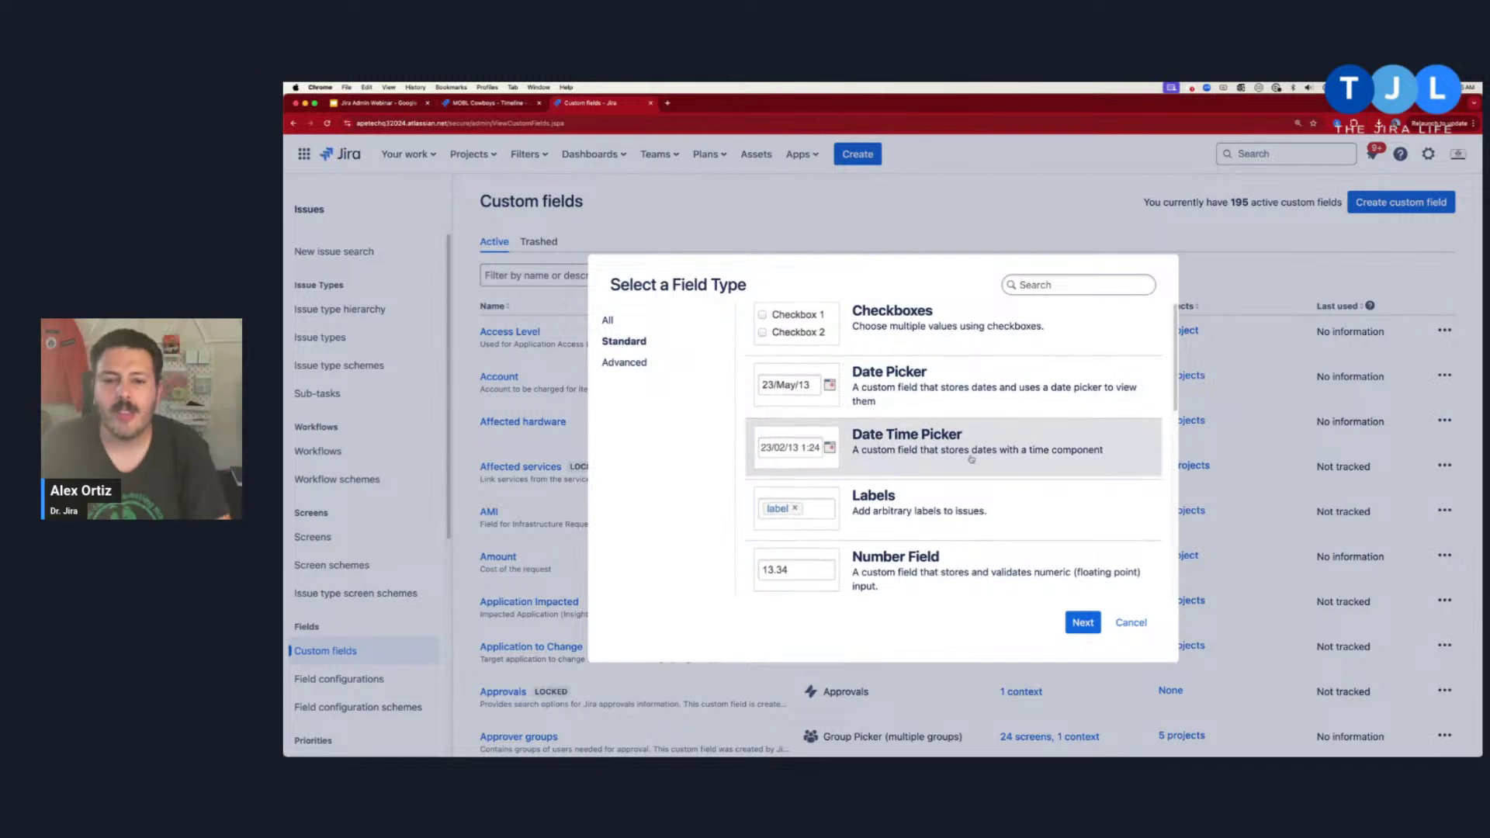
pyautogui.scroll(-2, 971, 459)
pyautogui.scroll(-5, 971, 459)
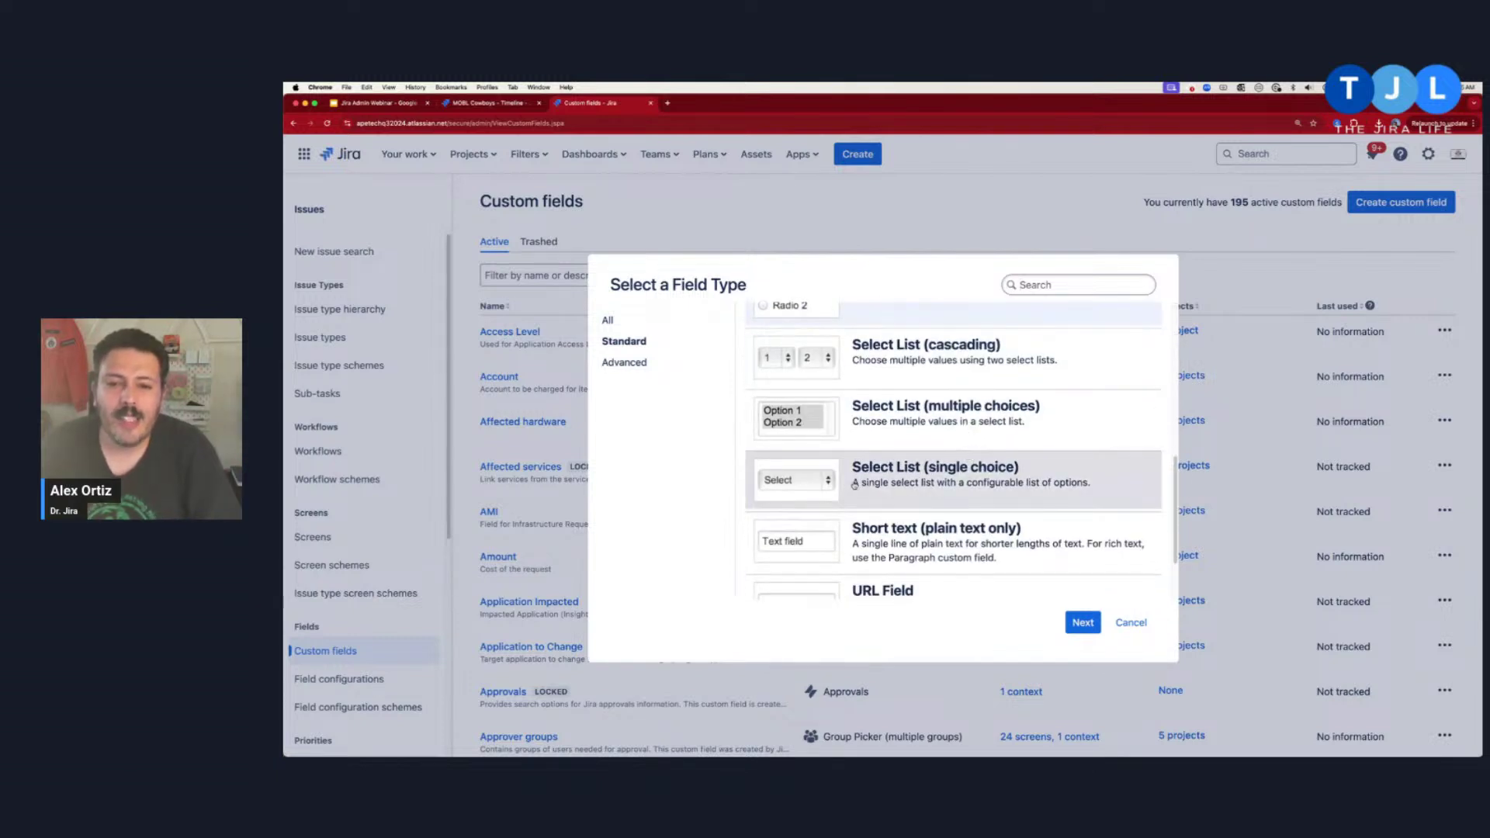
pyautogui.click(887, 482)
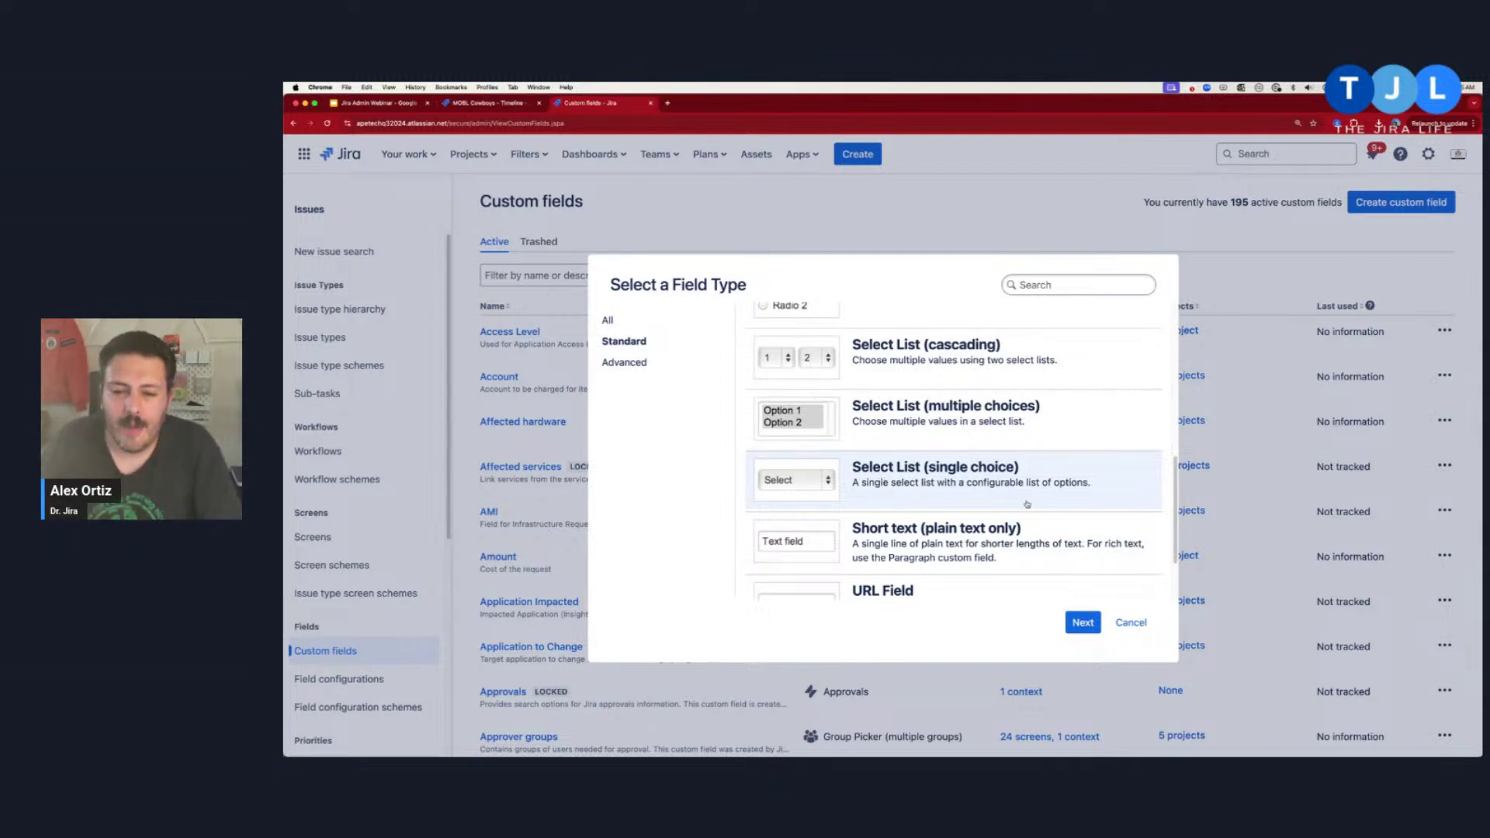
pyautogui.click(1083, 622)
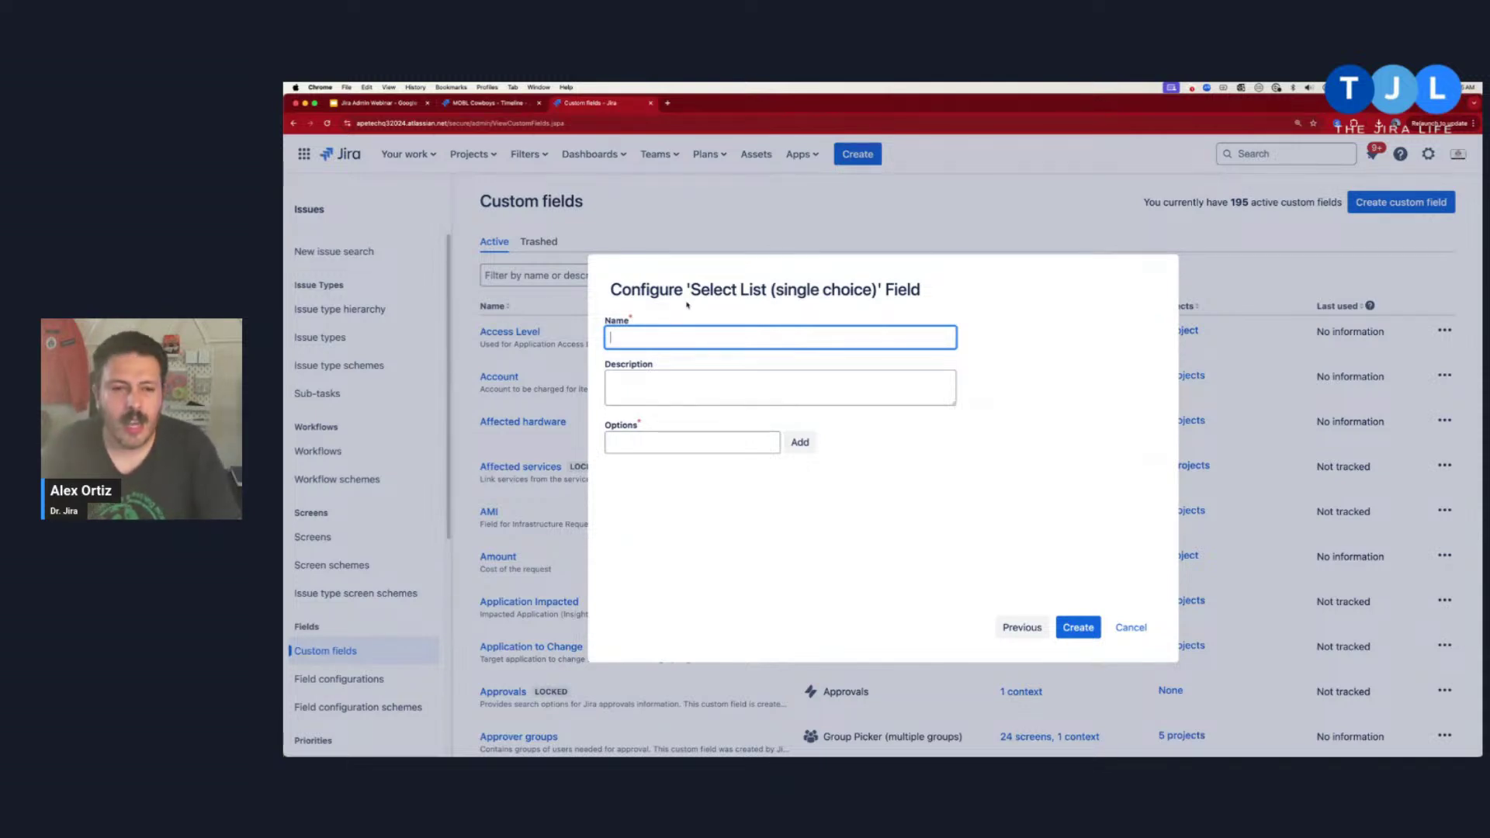
pyautogui.write("Shawn's S")
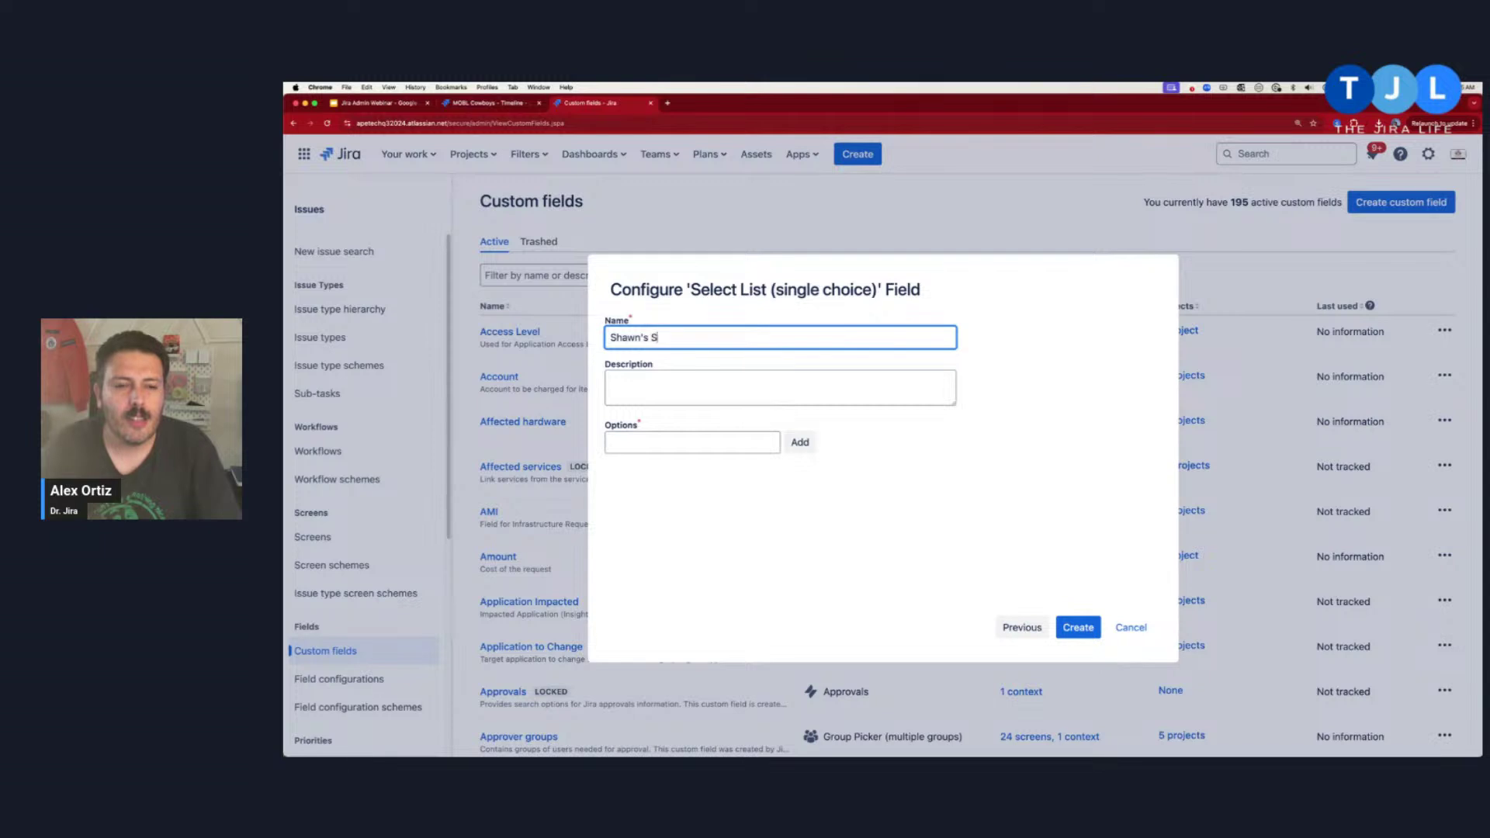
pyautogui.write('pecial Field')
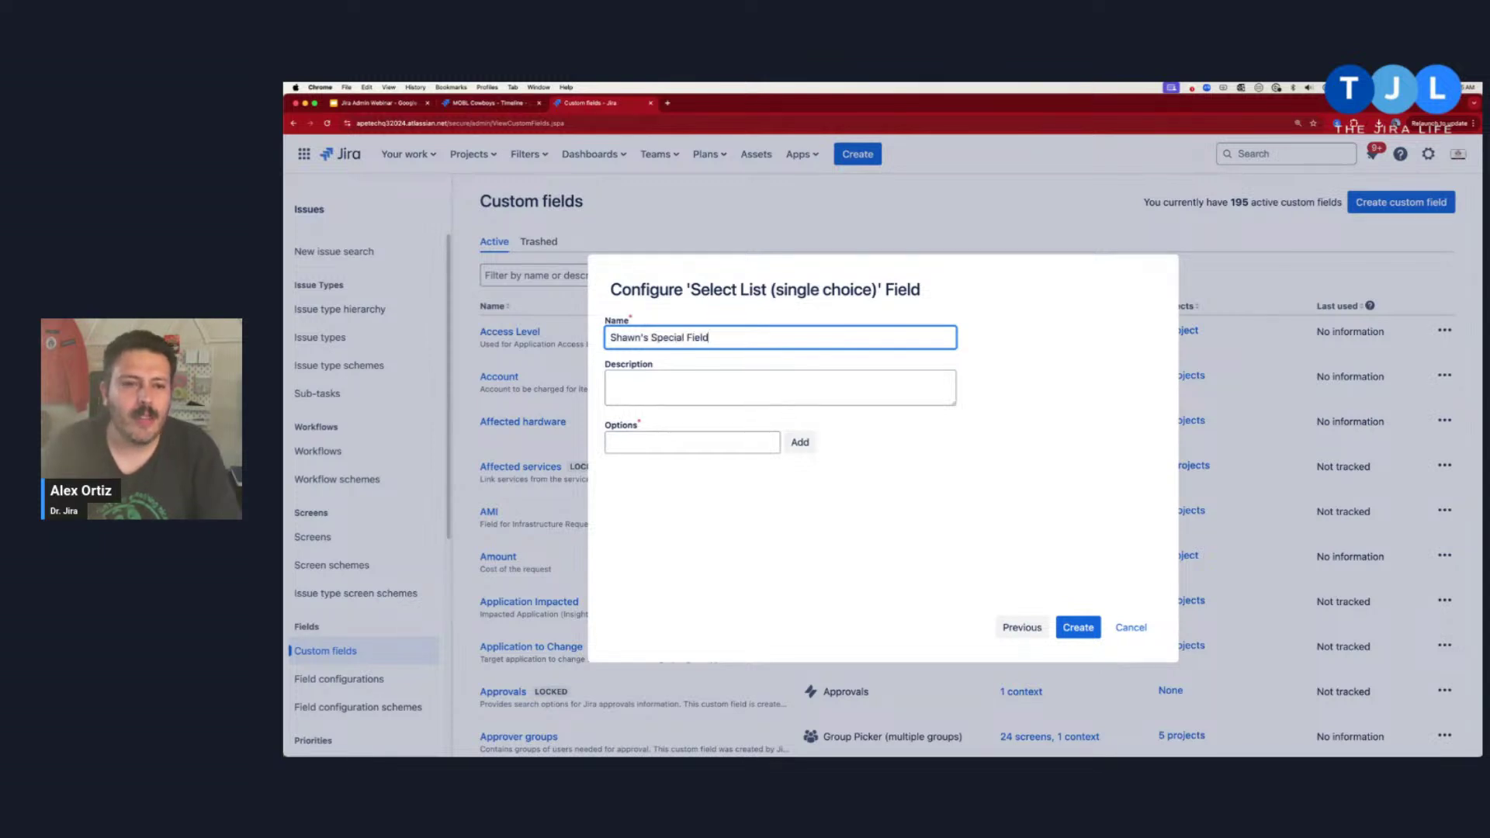
pyautogui.click(669, 443)
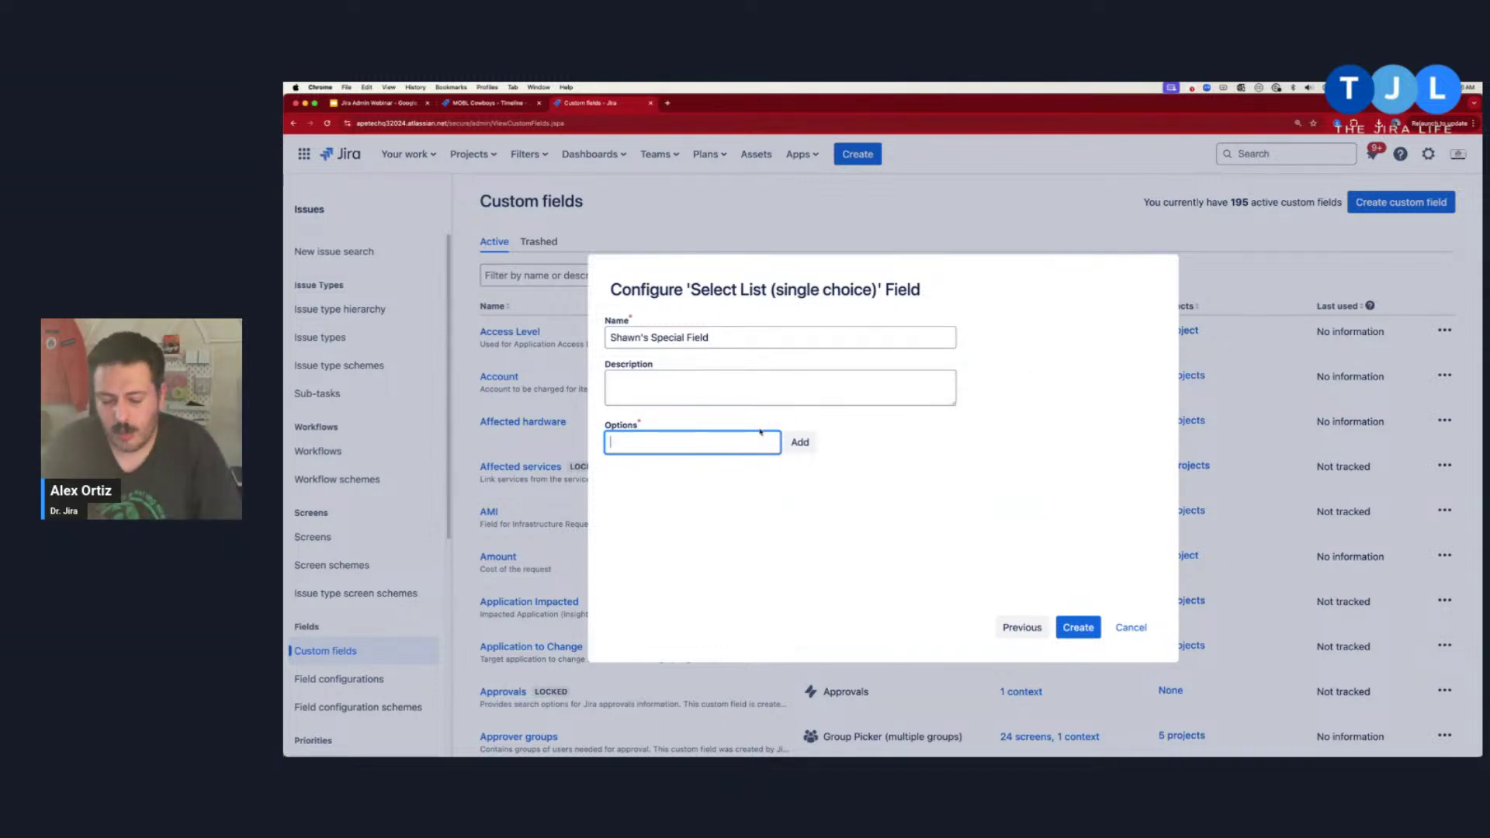
pyautogui.write('Option')
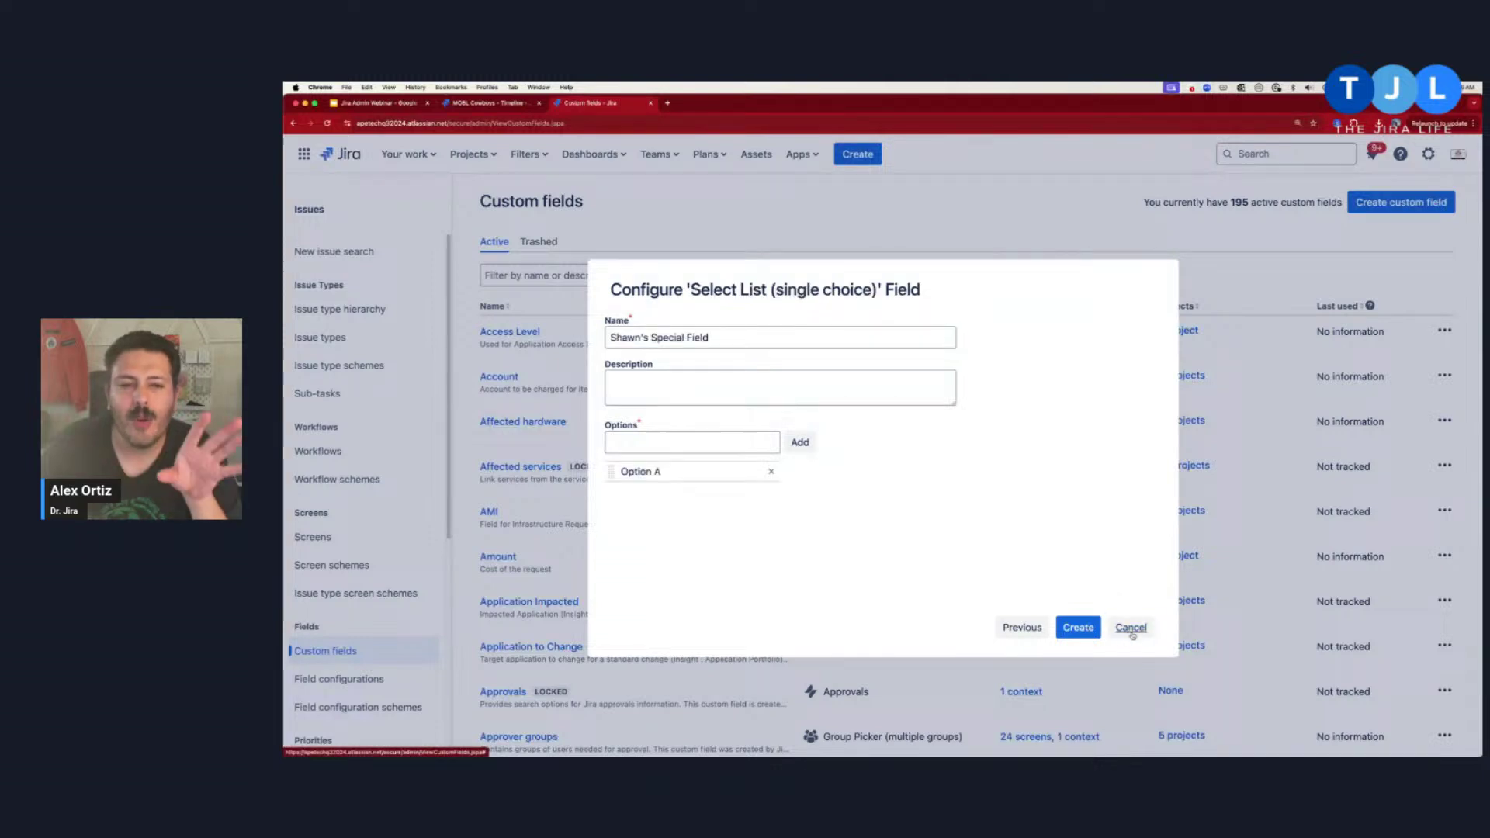
pyautogui.click(1131, 627)
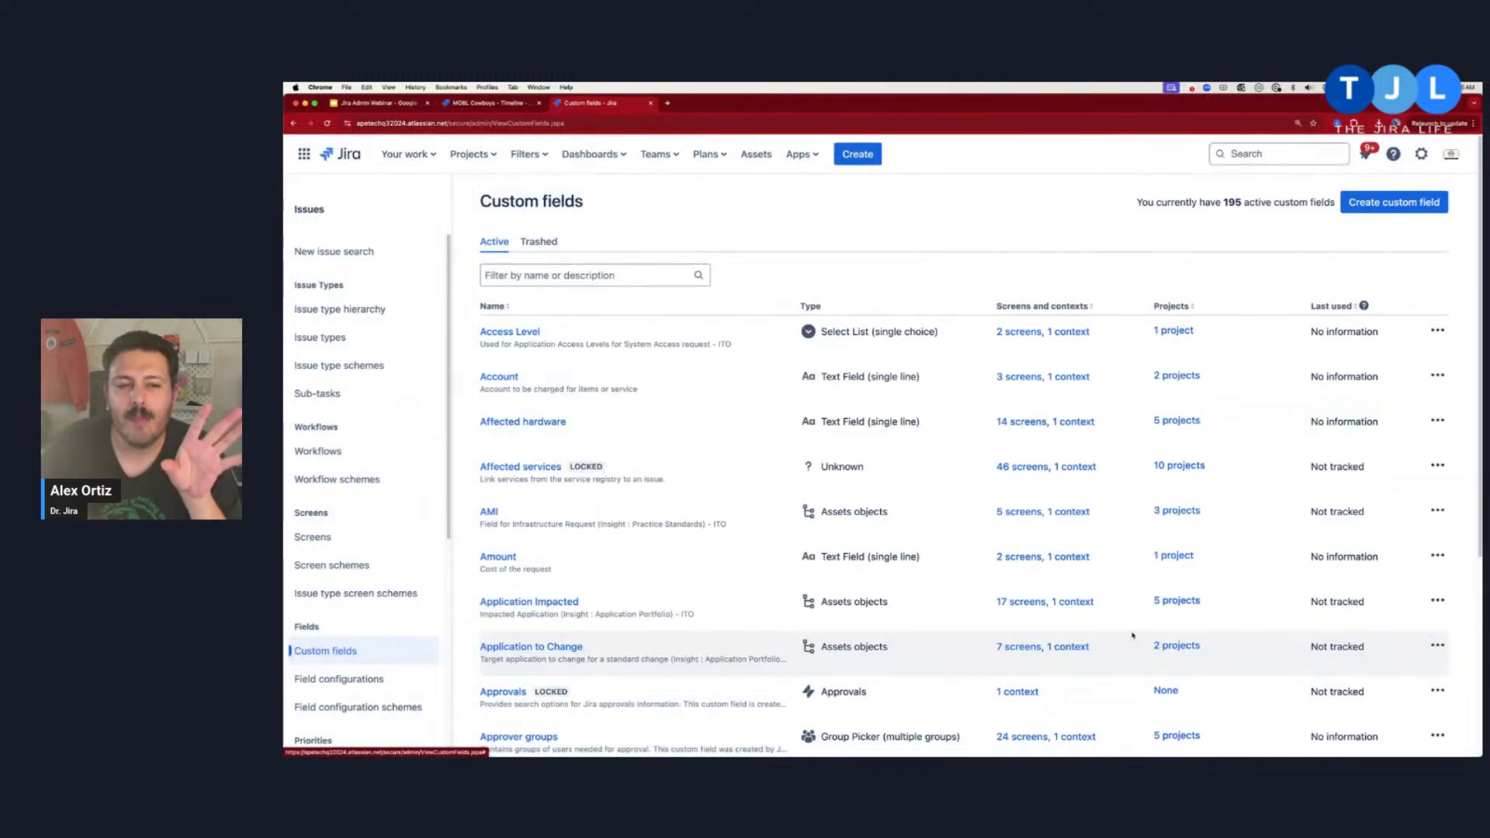
# Start creating a custom field of the standard type Select List (single choice).
pyautogui.click(1389, 202)
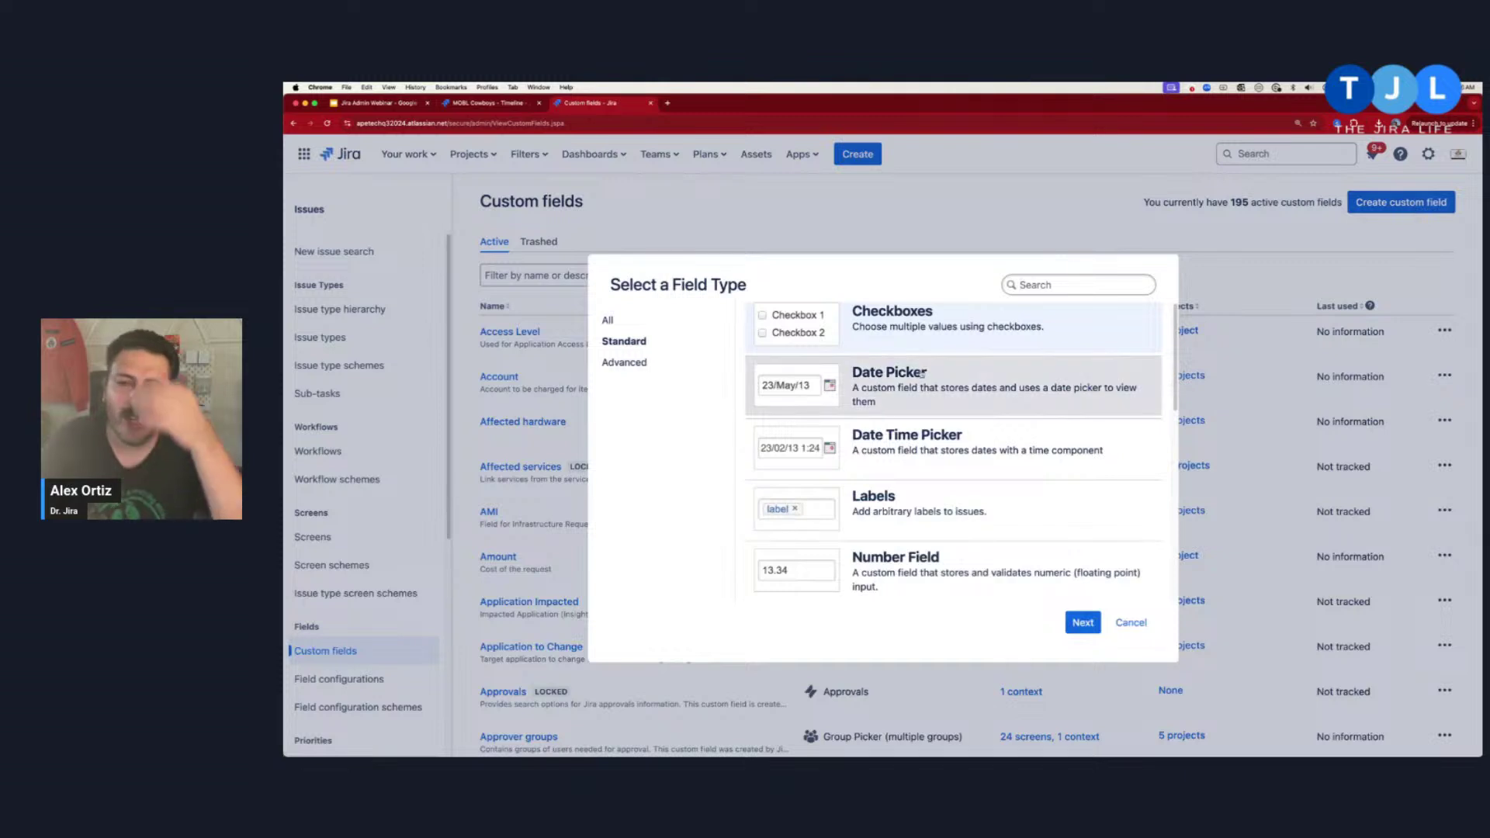
pyautogui.scroll(-3, 886, 448)
pyautogui.scroll(-4, 886, 448)
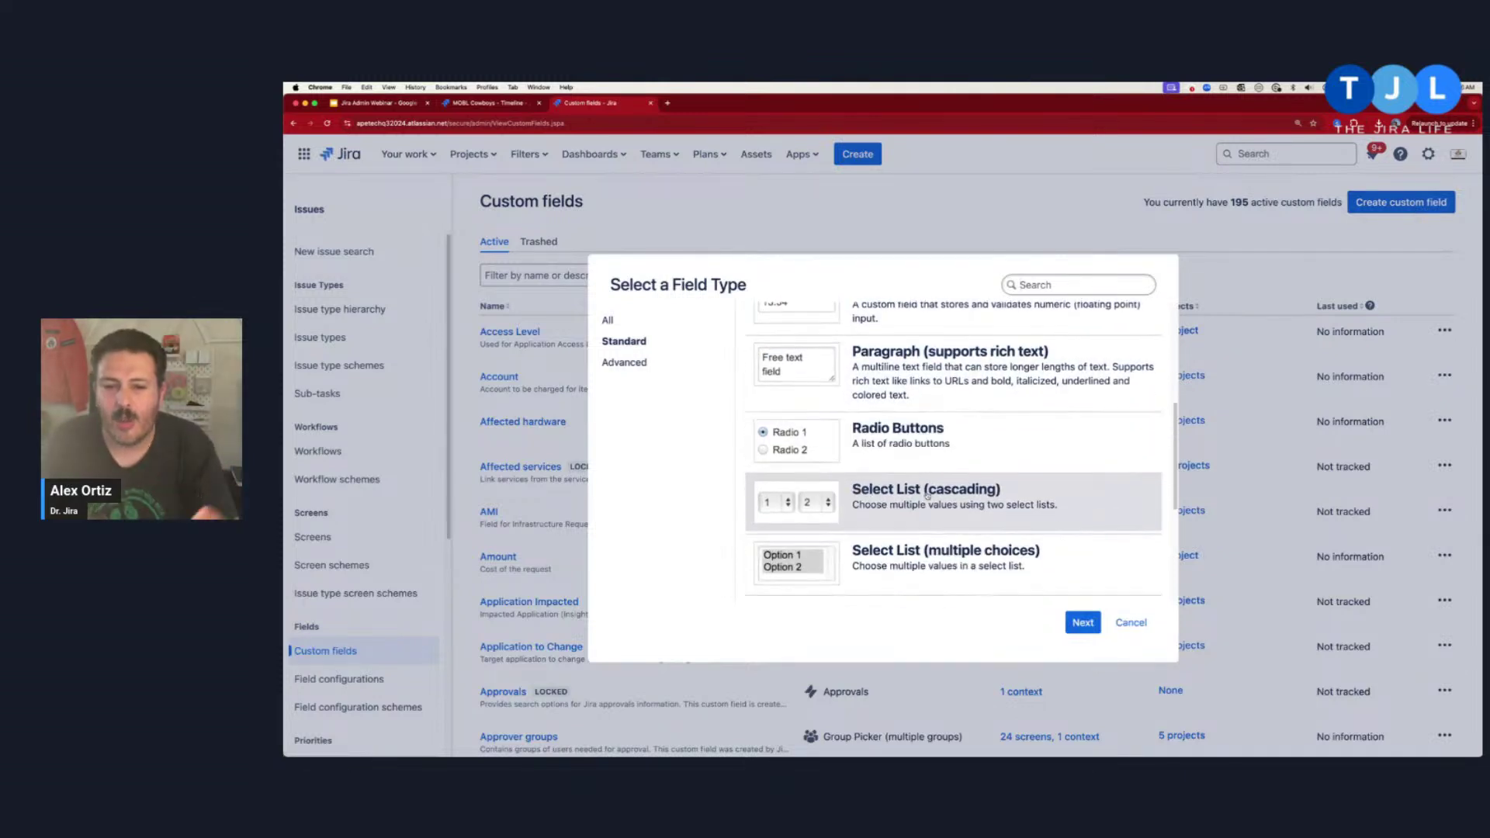
pyautogui.click(885, 444)
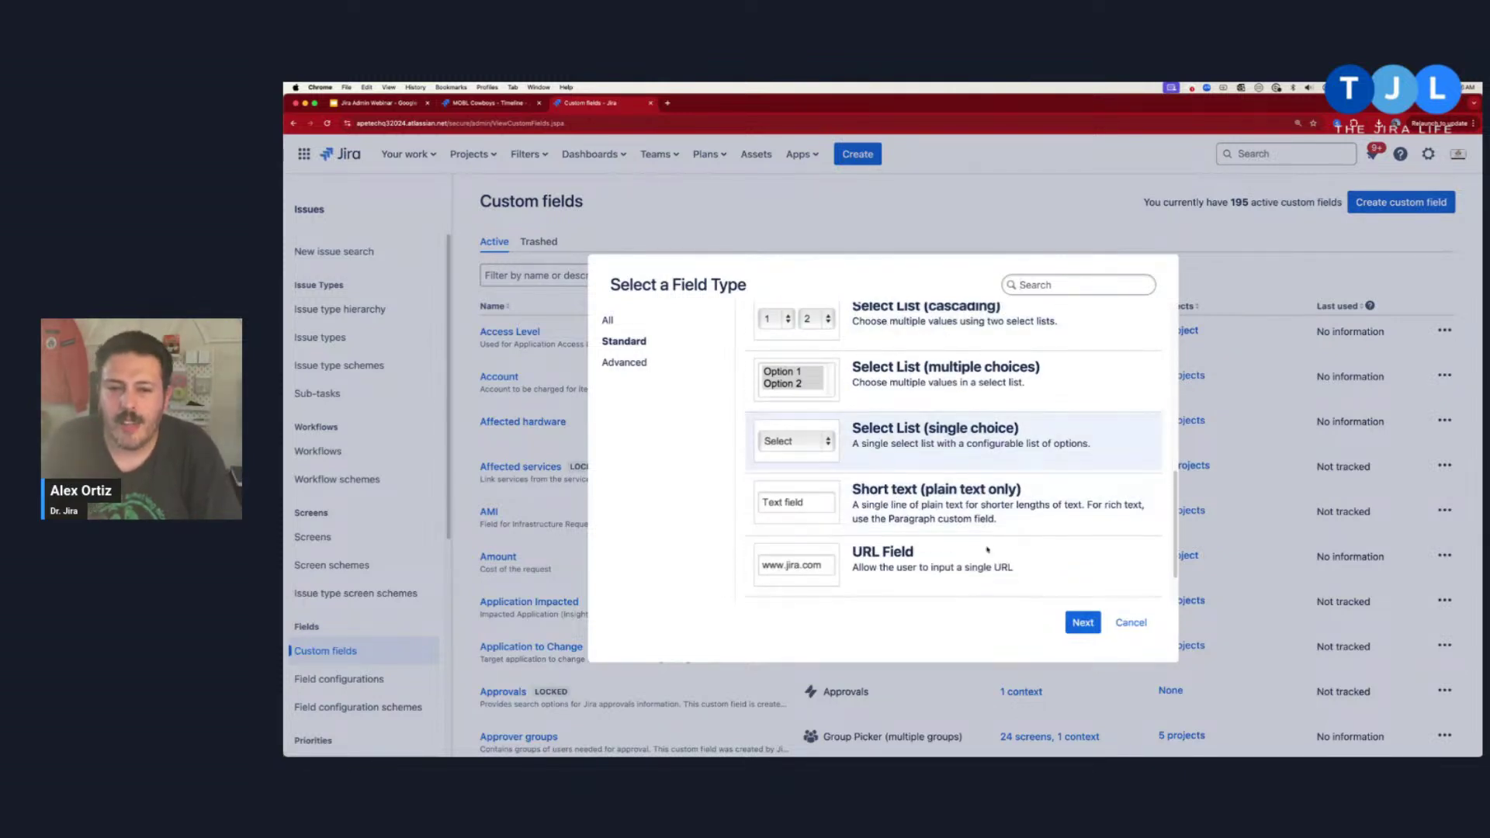
pyautogui.click(1082, 622)
# Name the new select list with the person's first name in possessive form followed by "field", leaving the description empty.
pyautogui.write('S')
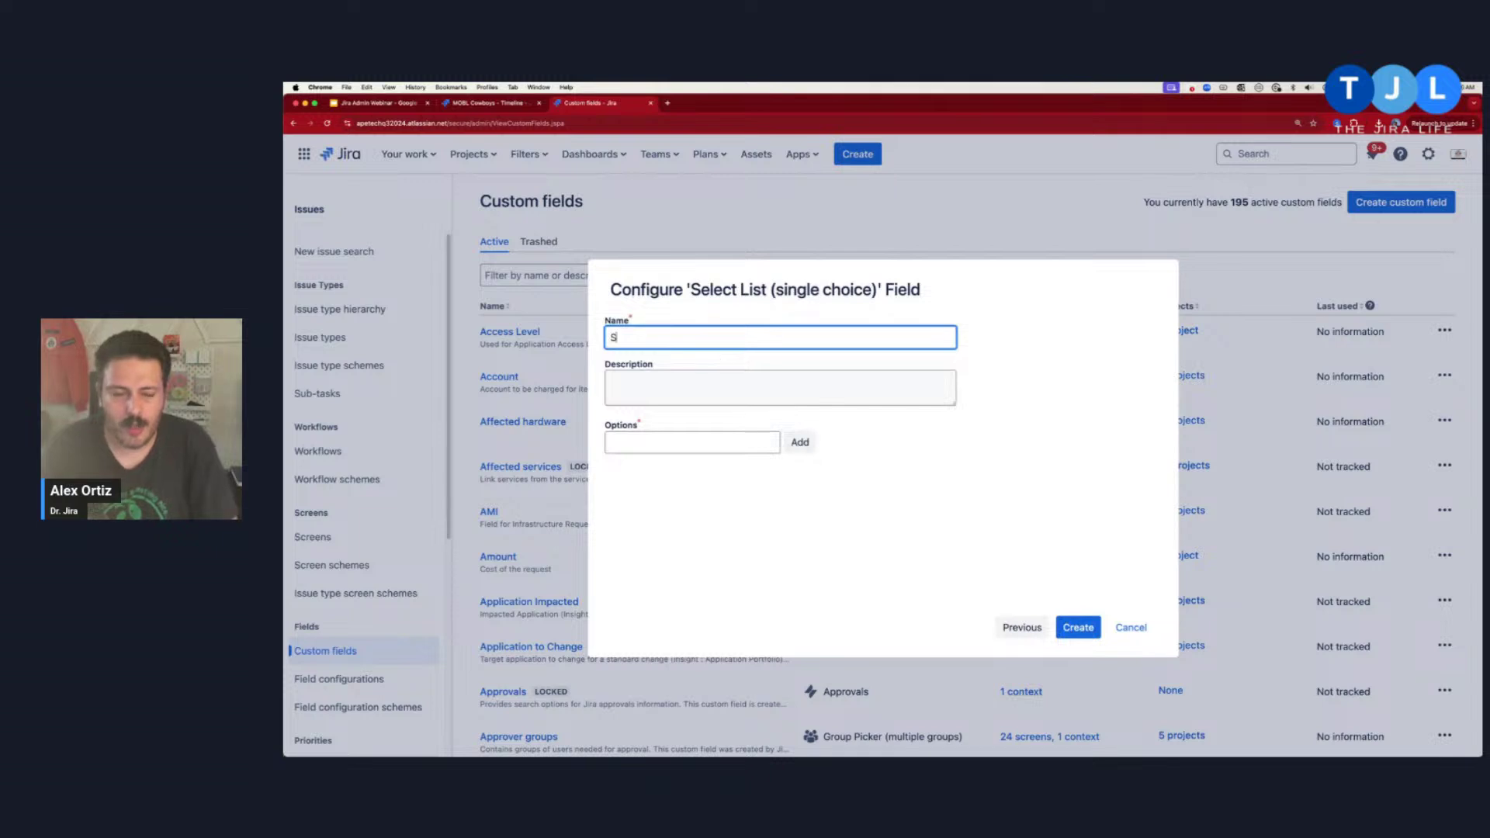
pyautogui.write("hawn's field")
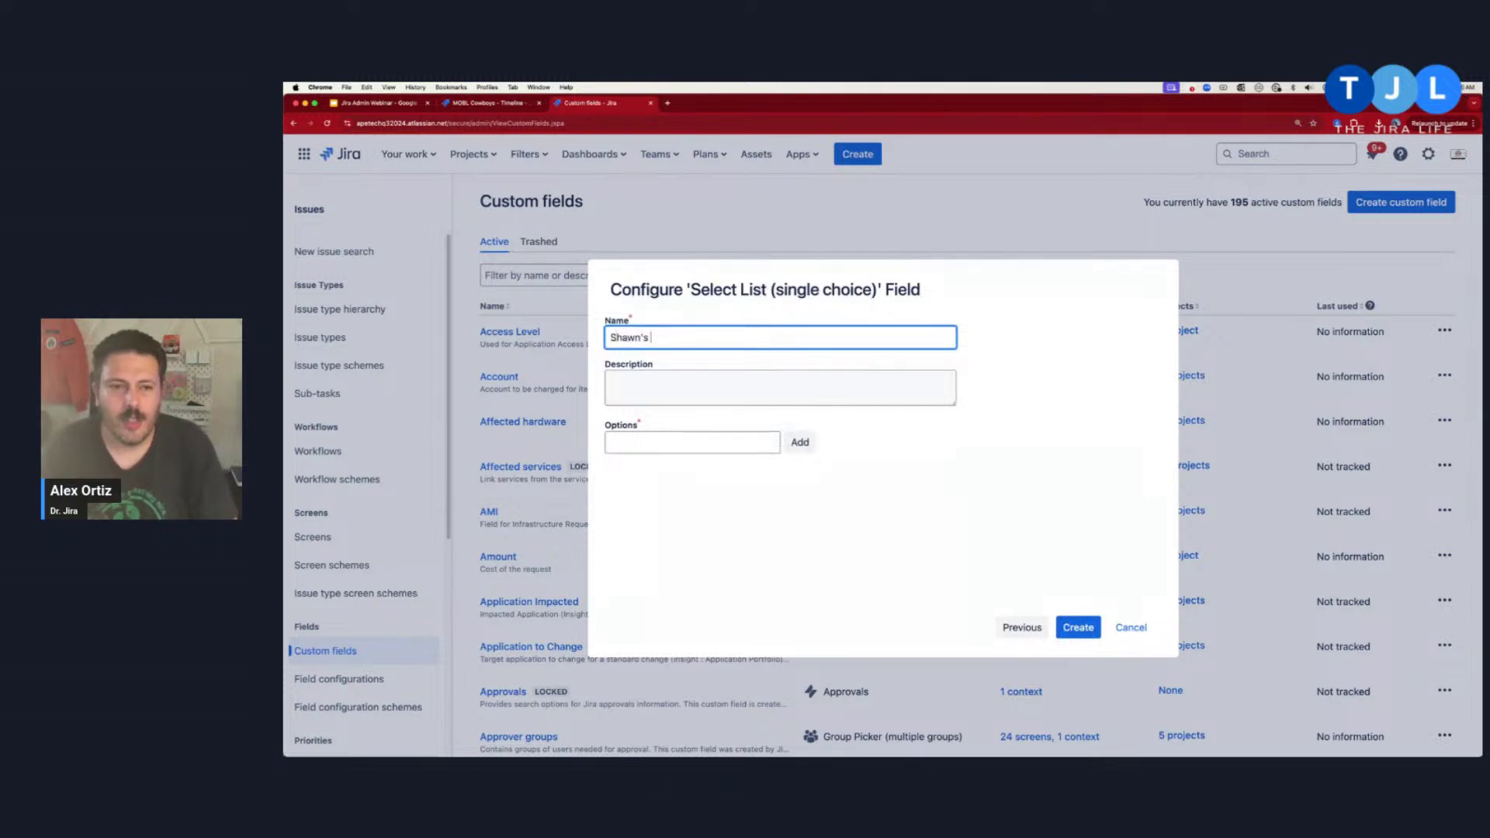
pyautogui.press('Tab')
pyautogui.press('Tab')
# Add the choices Option A, Option B and Option C to the select list and create the field.
pyautogui.write('Option A')
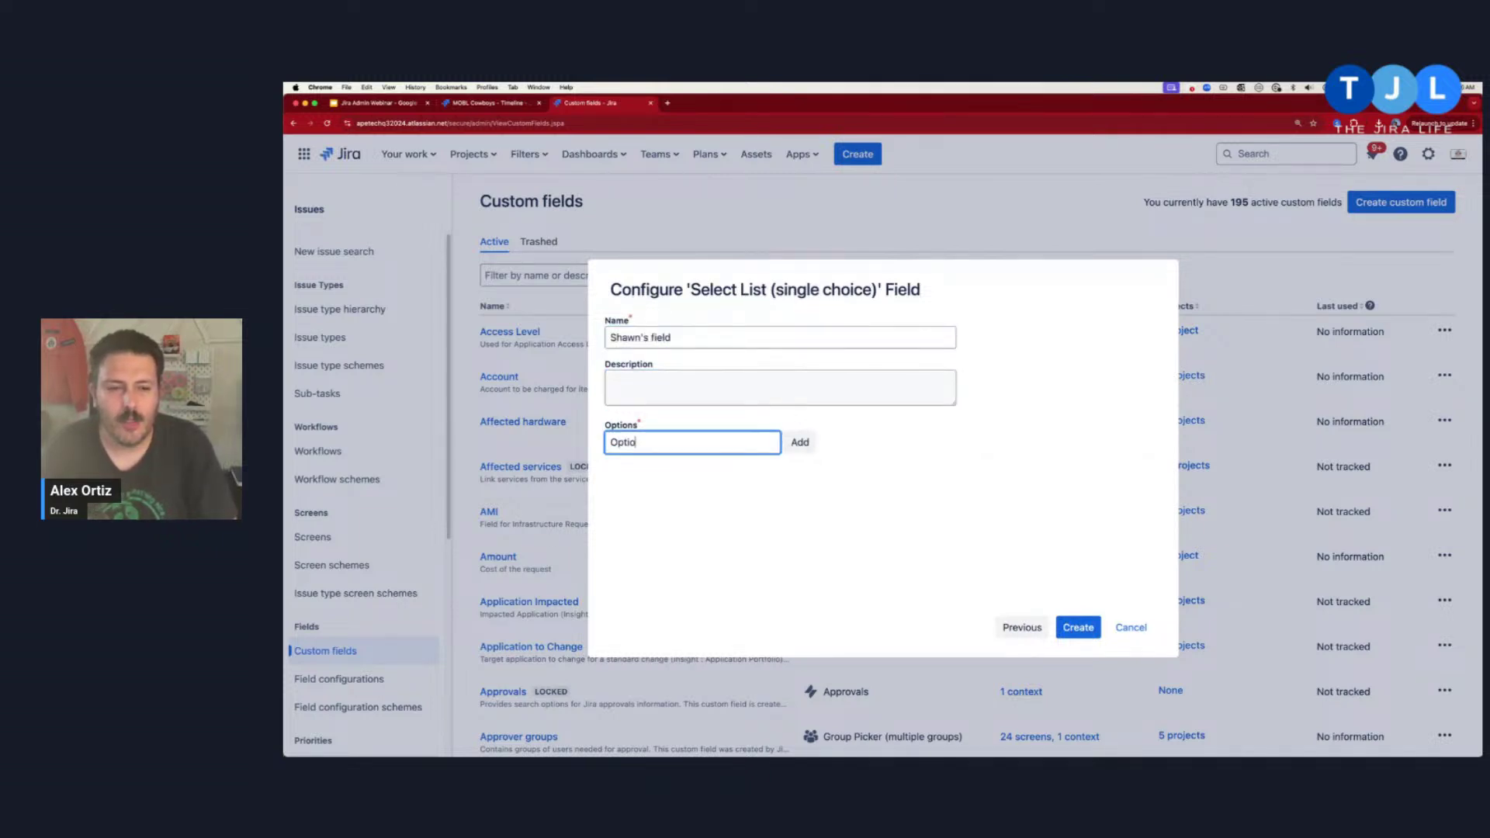
pyautogui.press('Return')
pyautogui.write('Option B')
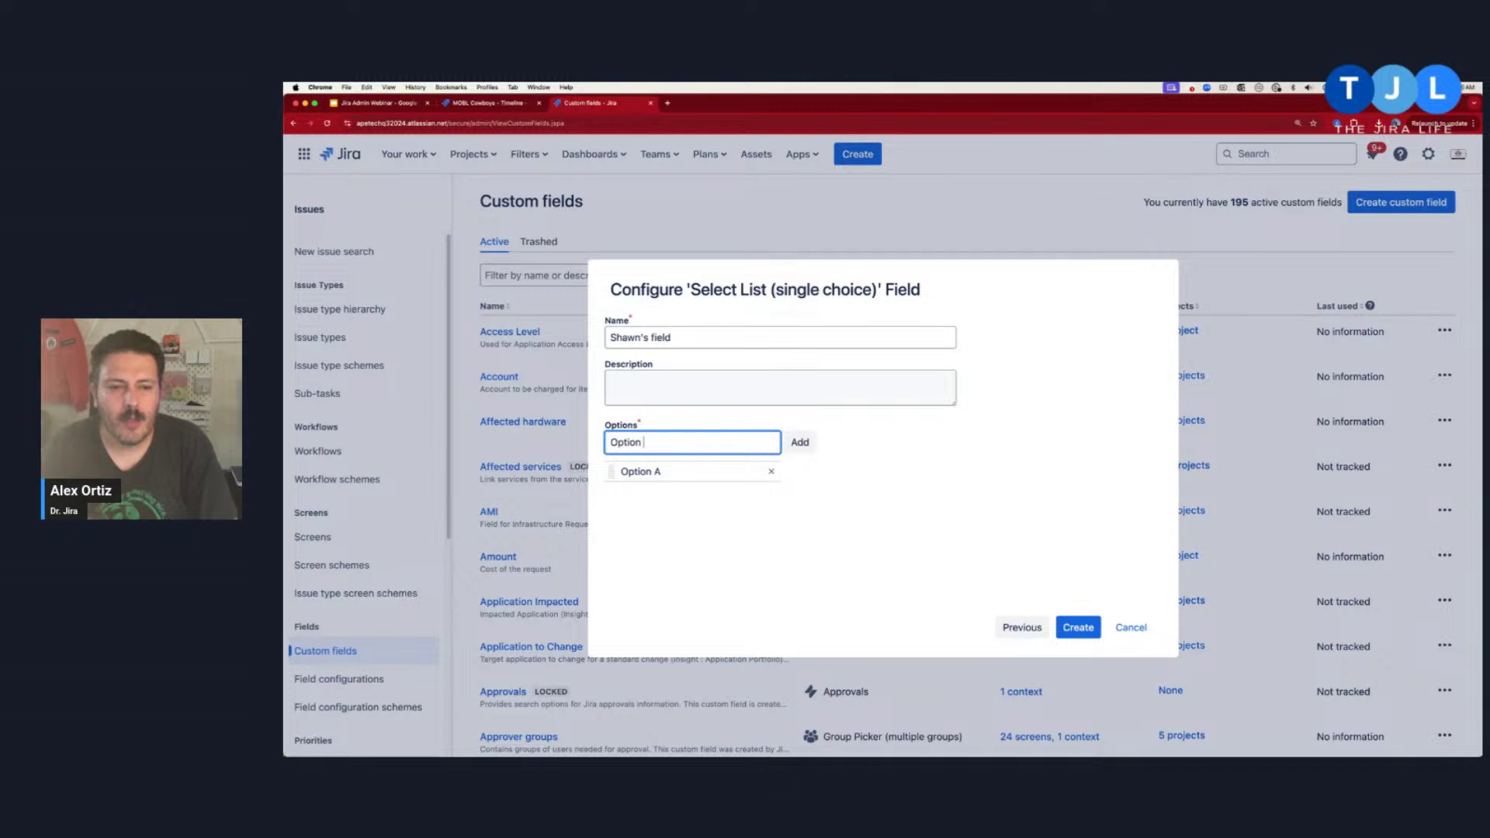
pyautogui.press('Return')
pyautogui.write('Option C')
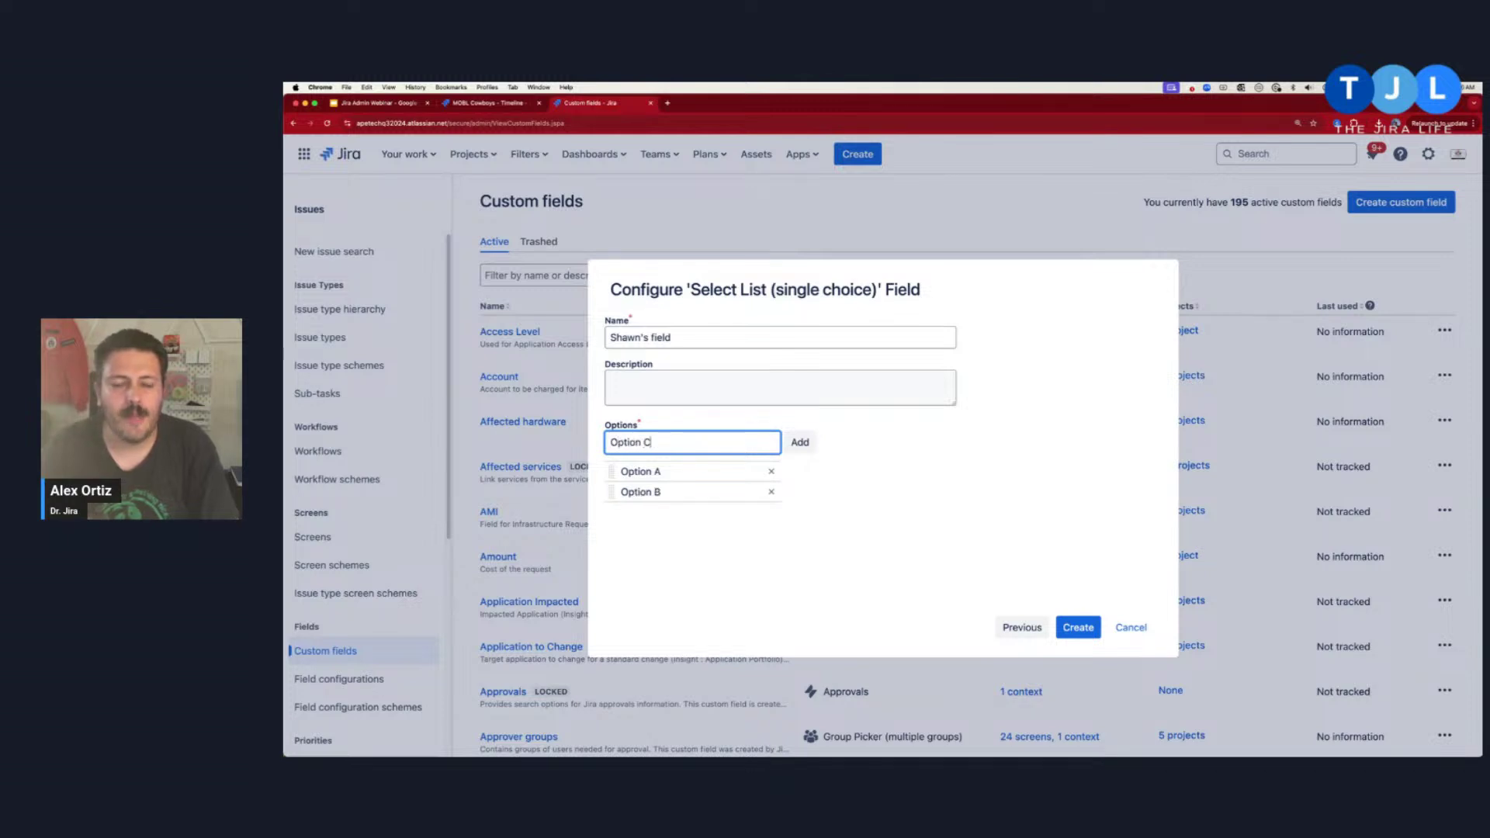
pyautogui.press('Return')
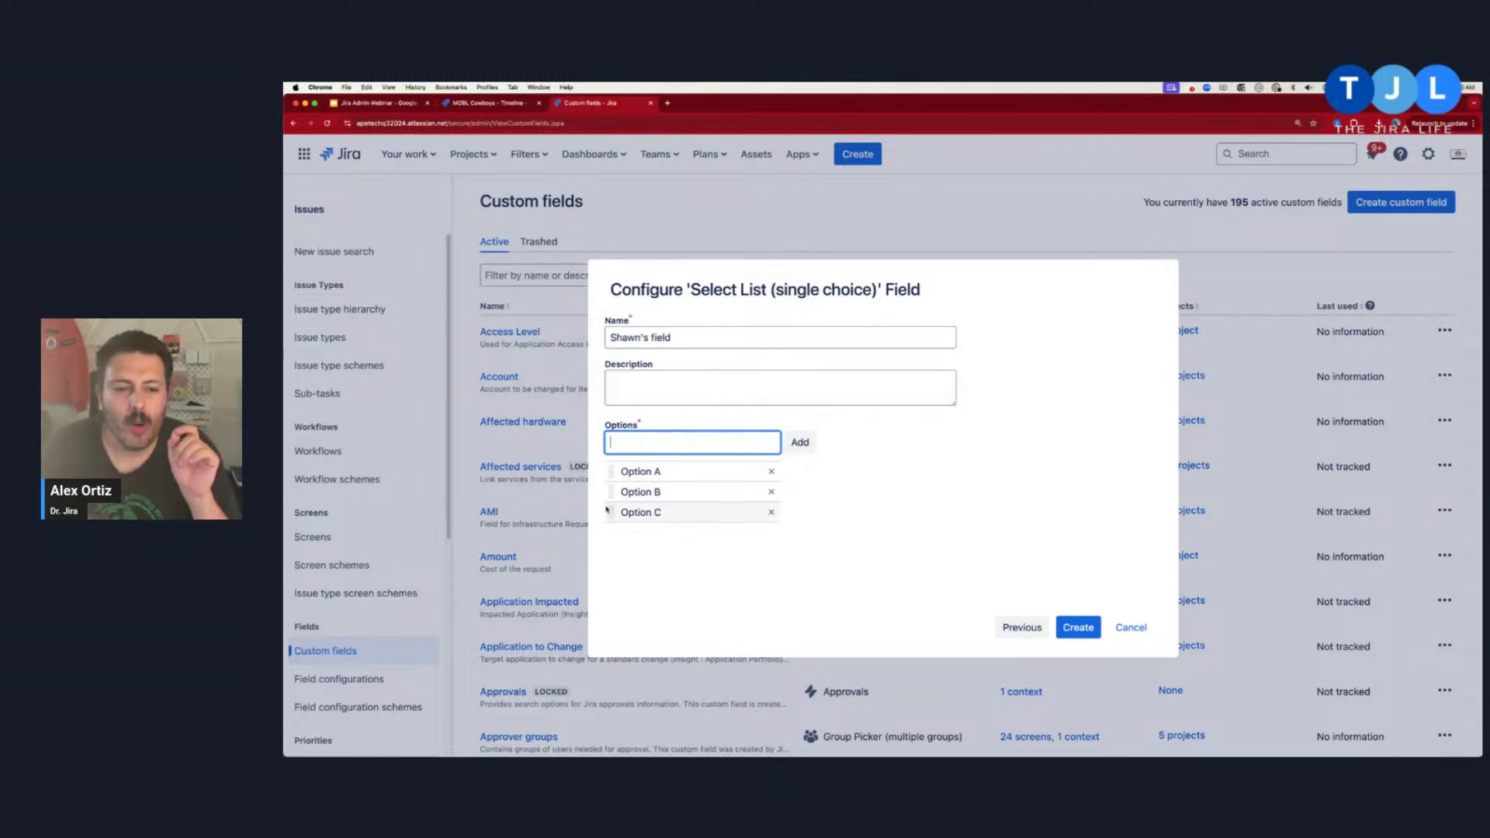
pyautogui.moveTo(612, 492)
pyautogui.mouseDown()
pyautogui.moveTo(619, 514)
pyautogui.moveTo(614, 483)
pyautogui.mouseUp()
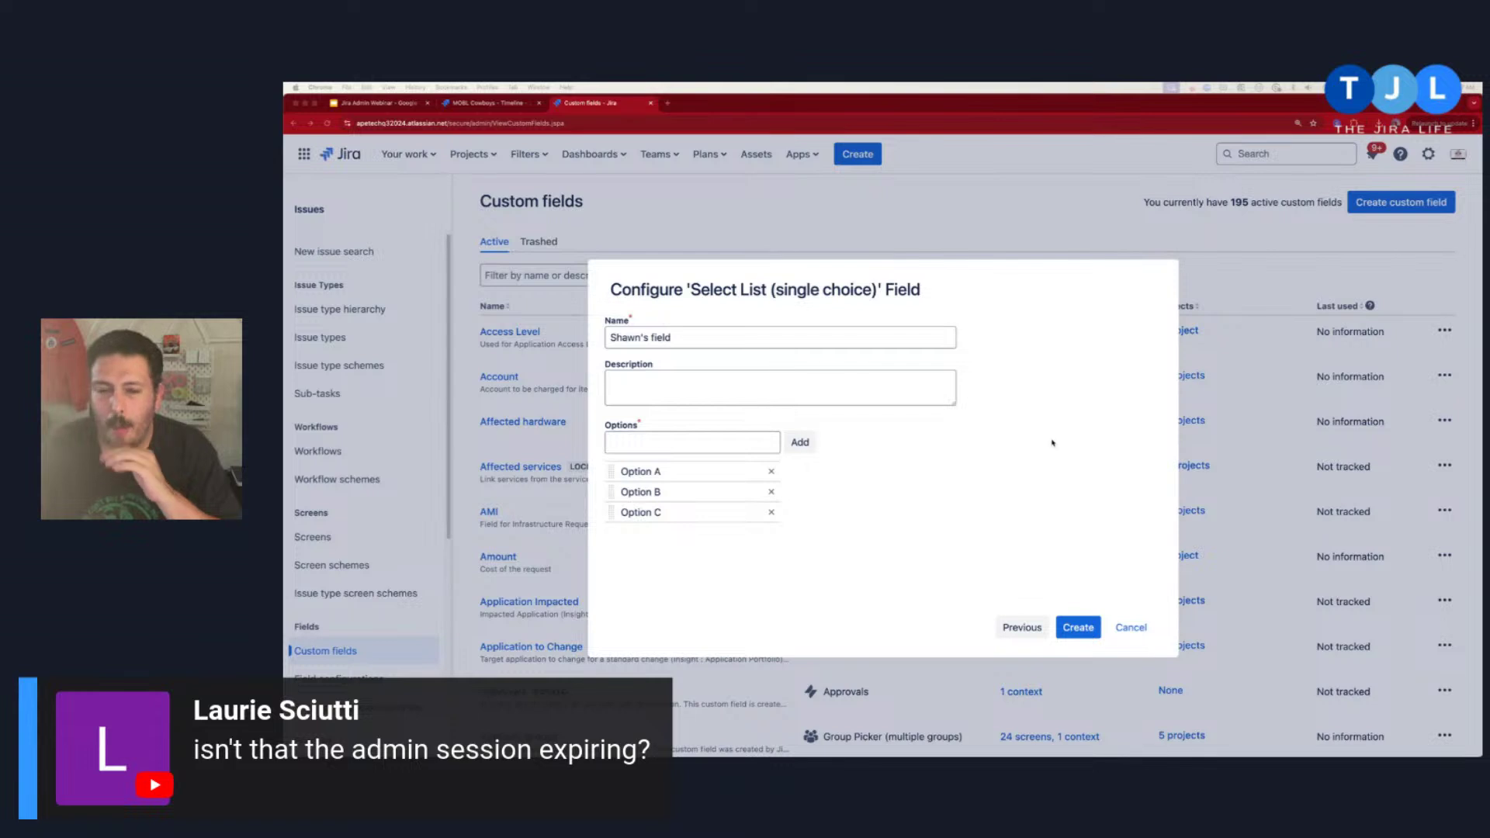
pyautogui.click(1078, 625)
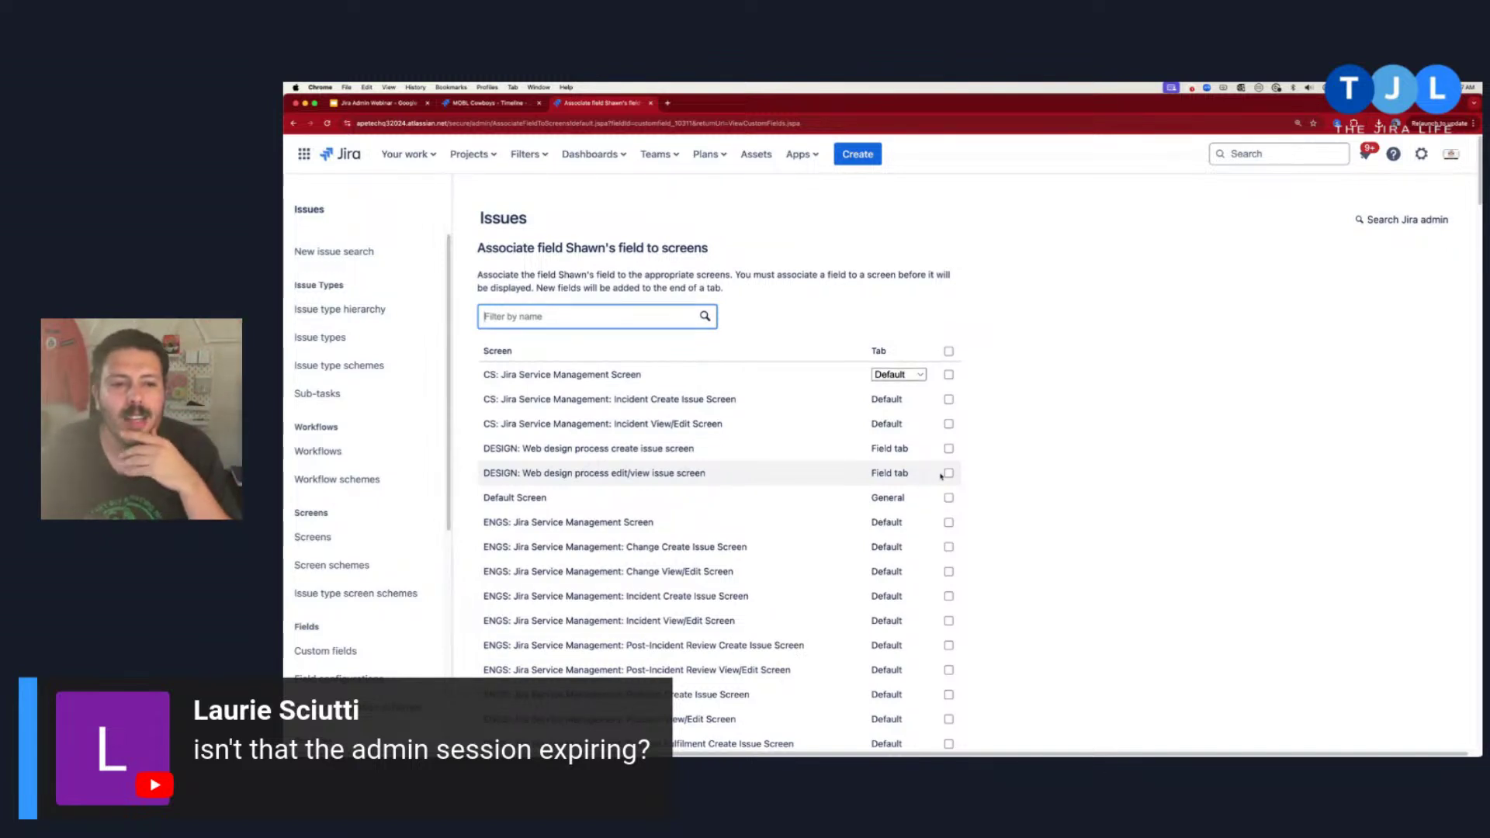
# Examine the full list of screens and their tabs with which the new field can be associated.
pyautogui.scroll(-1, 941, 476)
pyautogui.scroll(-3, 940, 476)
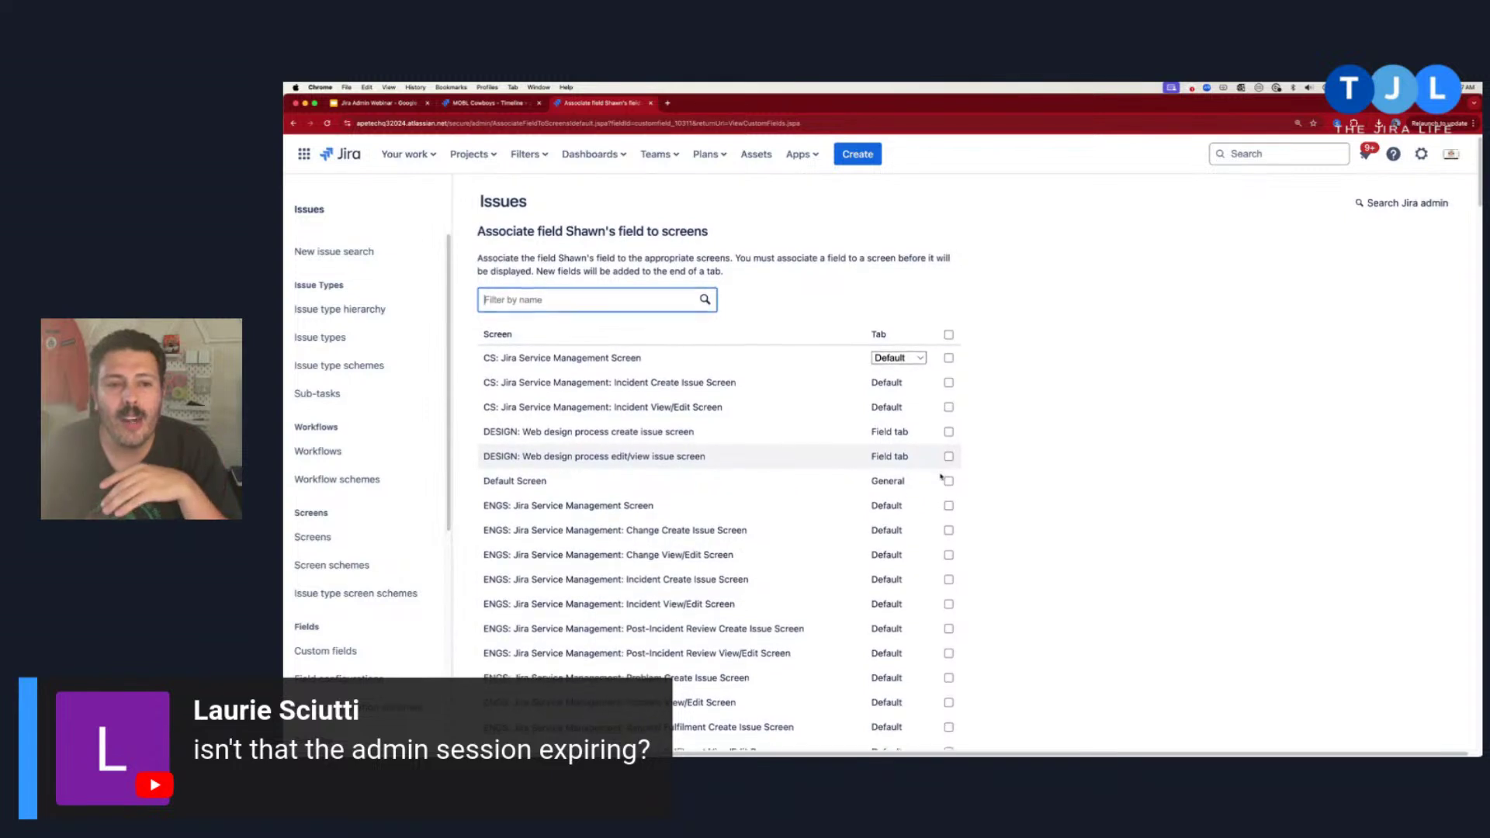
pyautogui.scroll(-1, 941, 476)
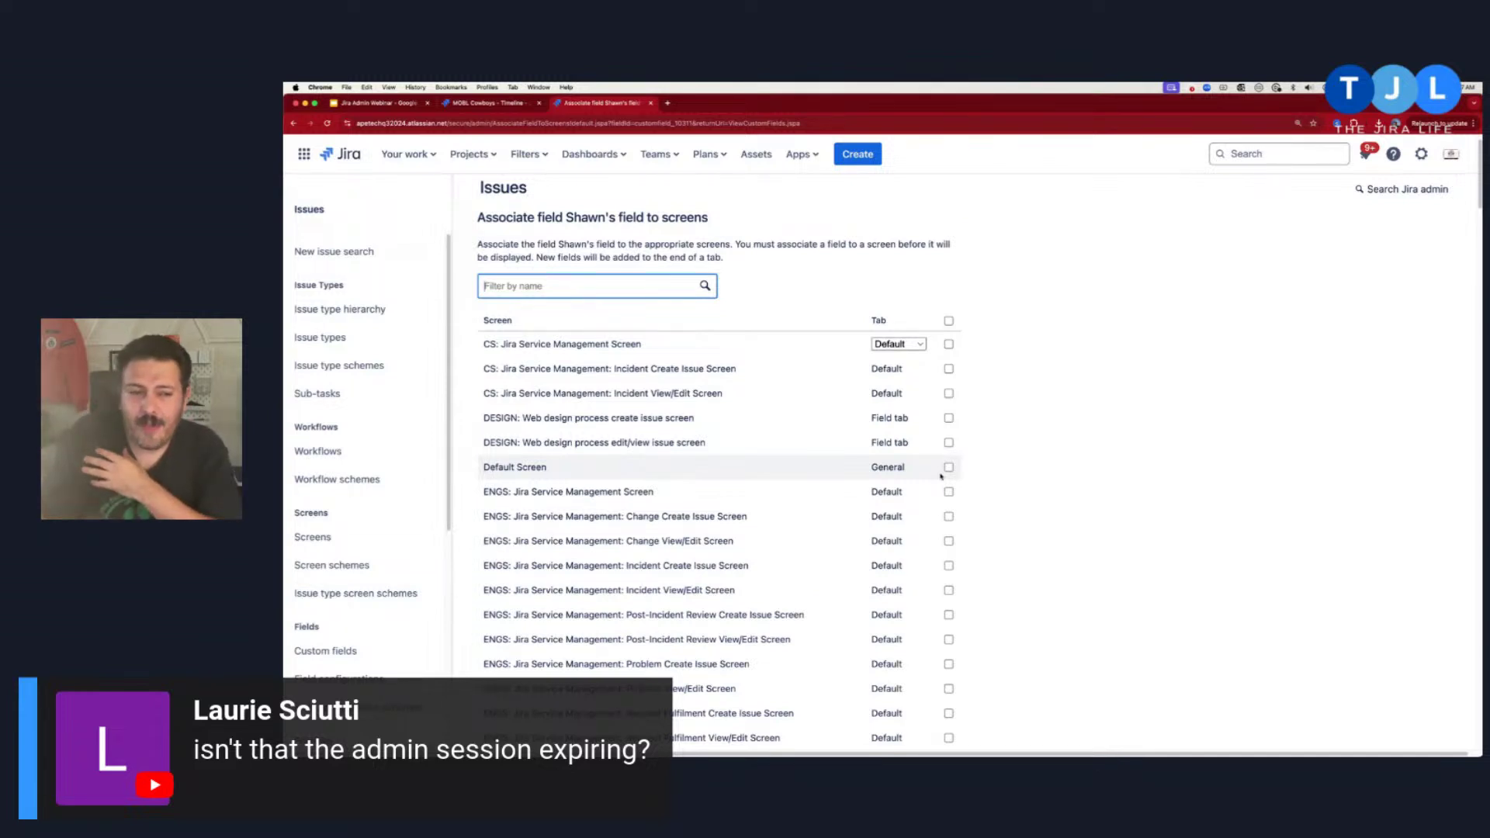
pyautogui.scroll(-4, 940, 476)
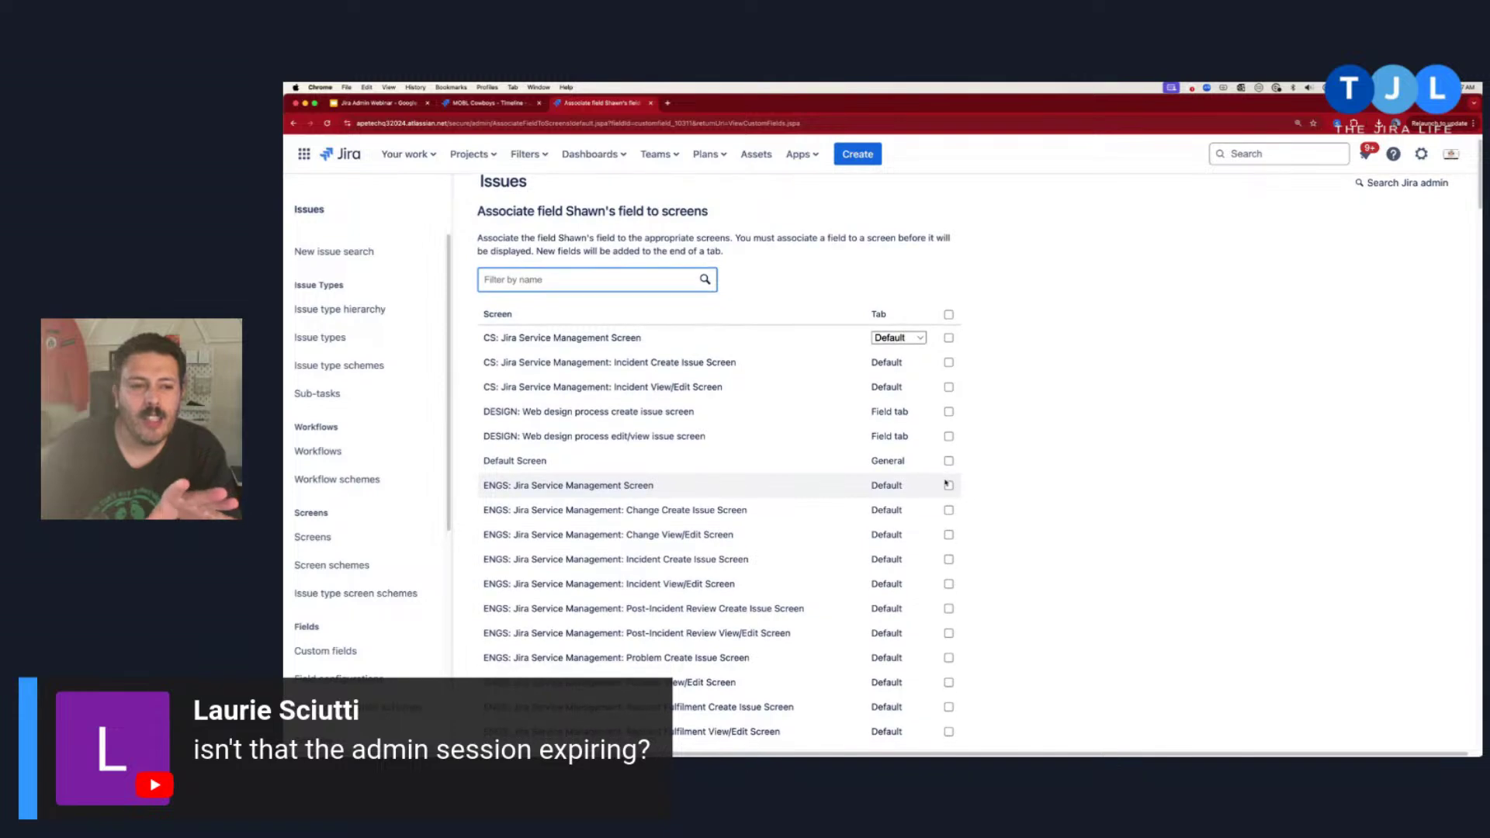
pyautogui.scroll(-10, 873, 434)
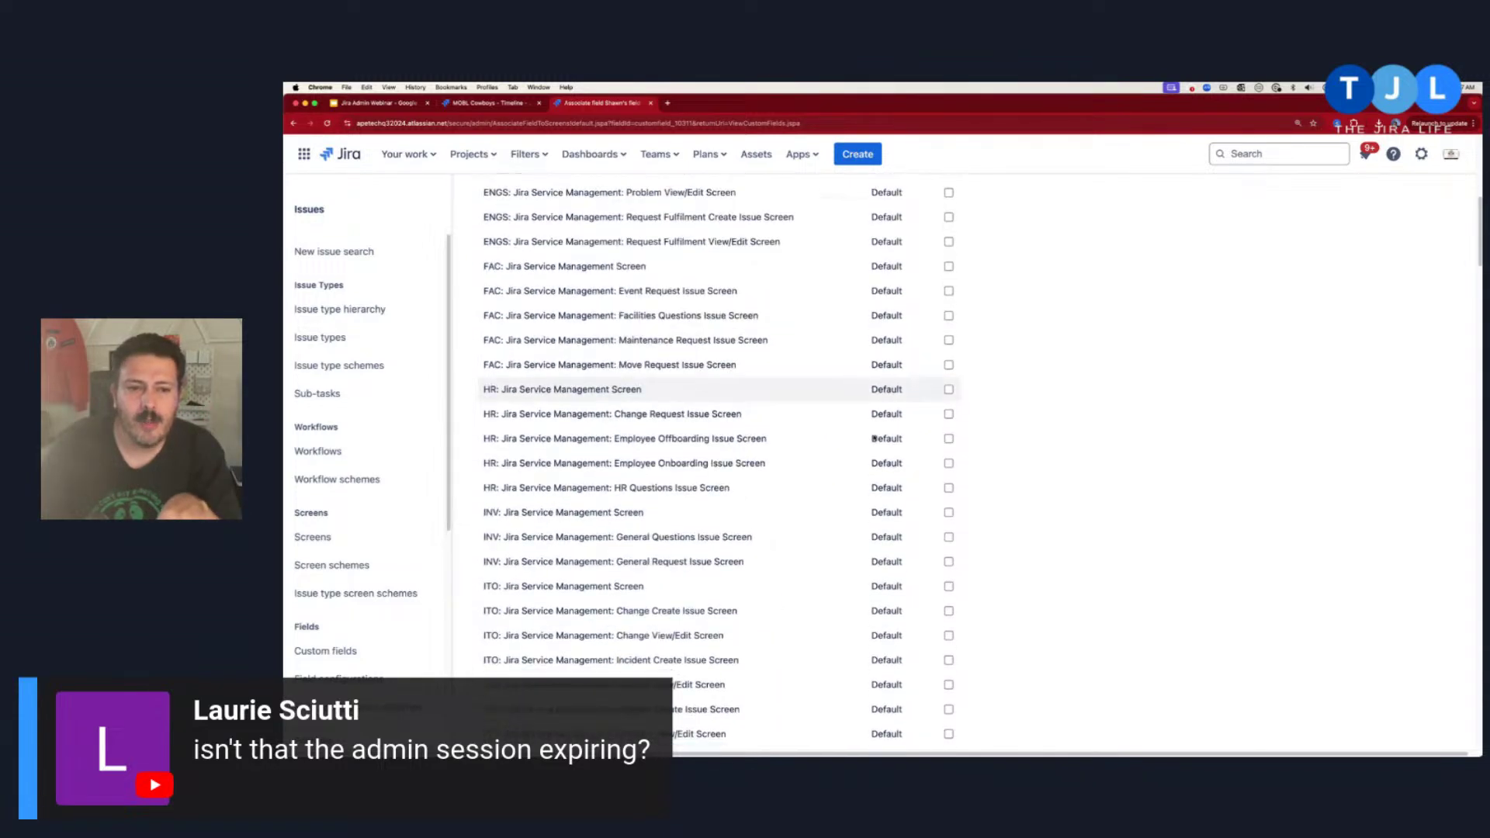
pyautogui.scroll(-10, 874, 444)
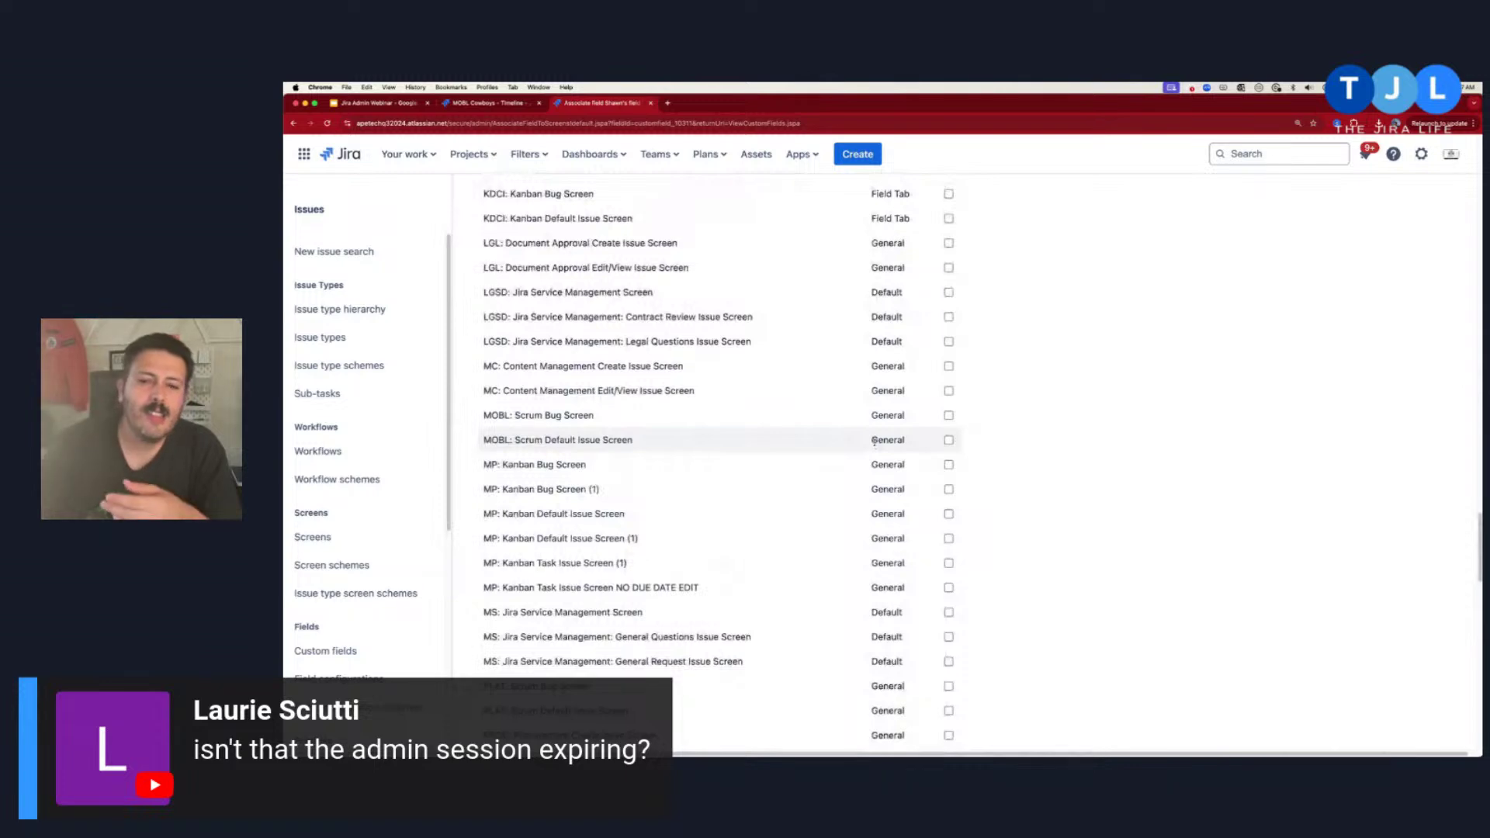
pyautogui.scroll(-3, 875, 427)
pyautogui.scroll(-15, 876, 413)
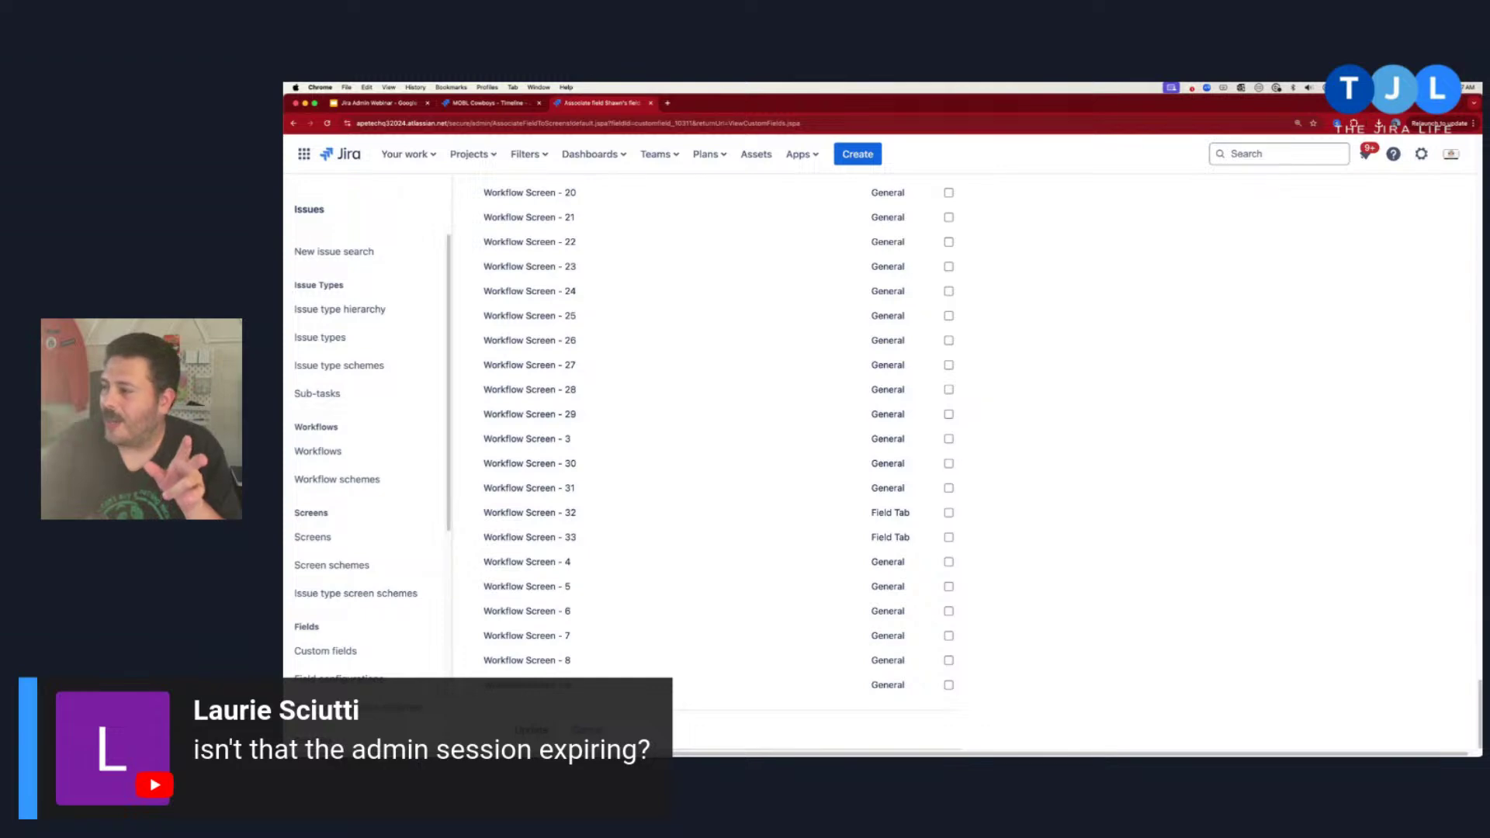
# Review the list of associable screens and submit the association page without selecting any screen.
pyautogui.scroll(6, 1403, 352)
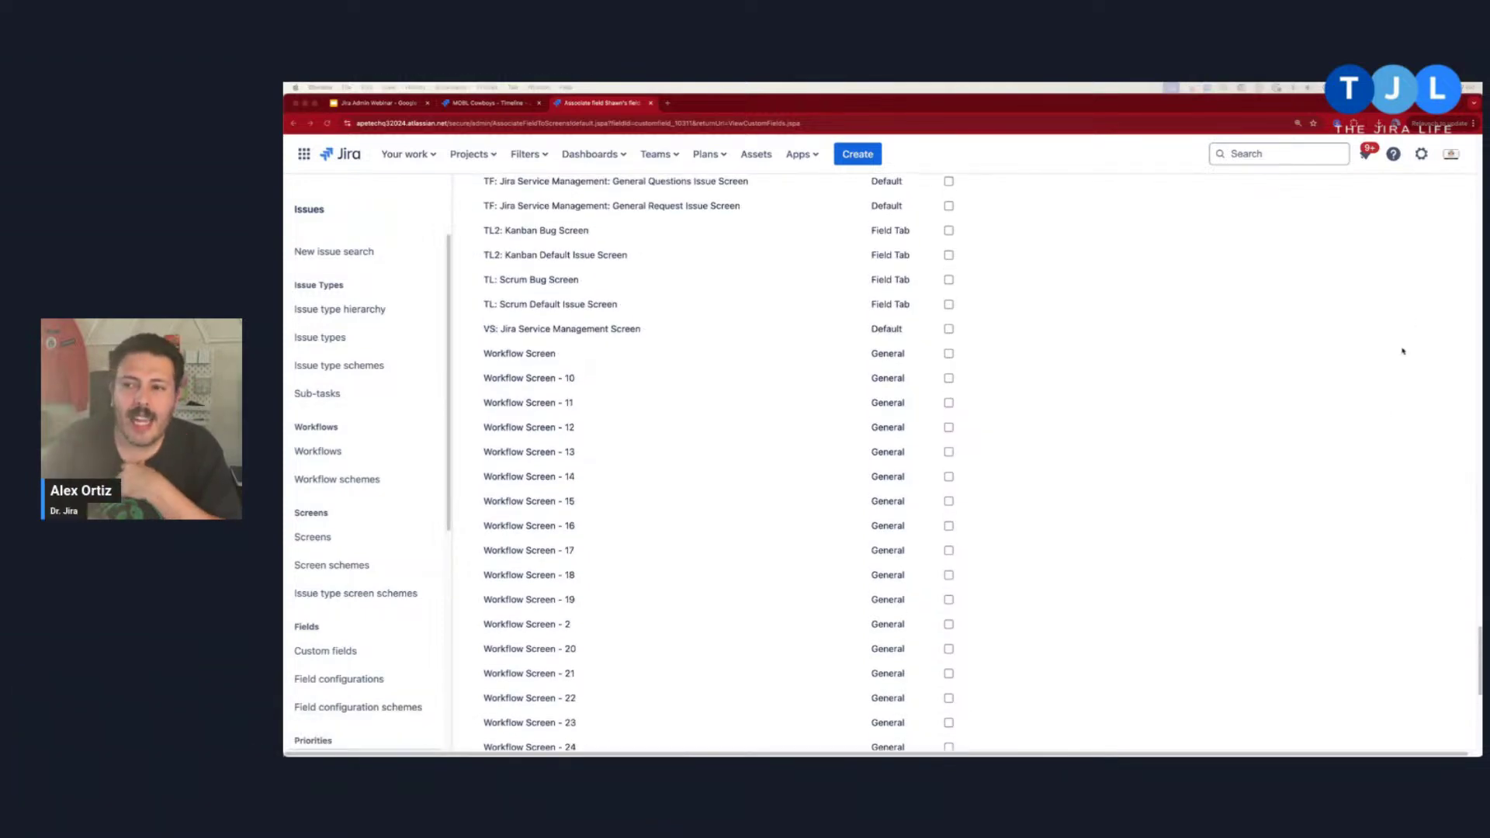
pyautogui.scroll(7, 1403, 351)
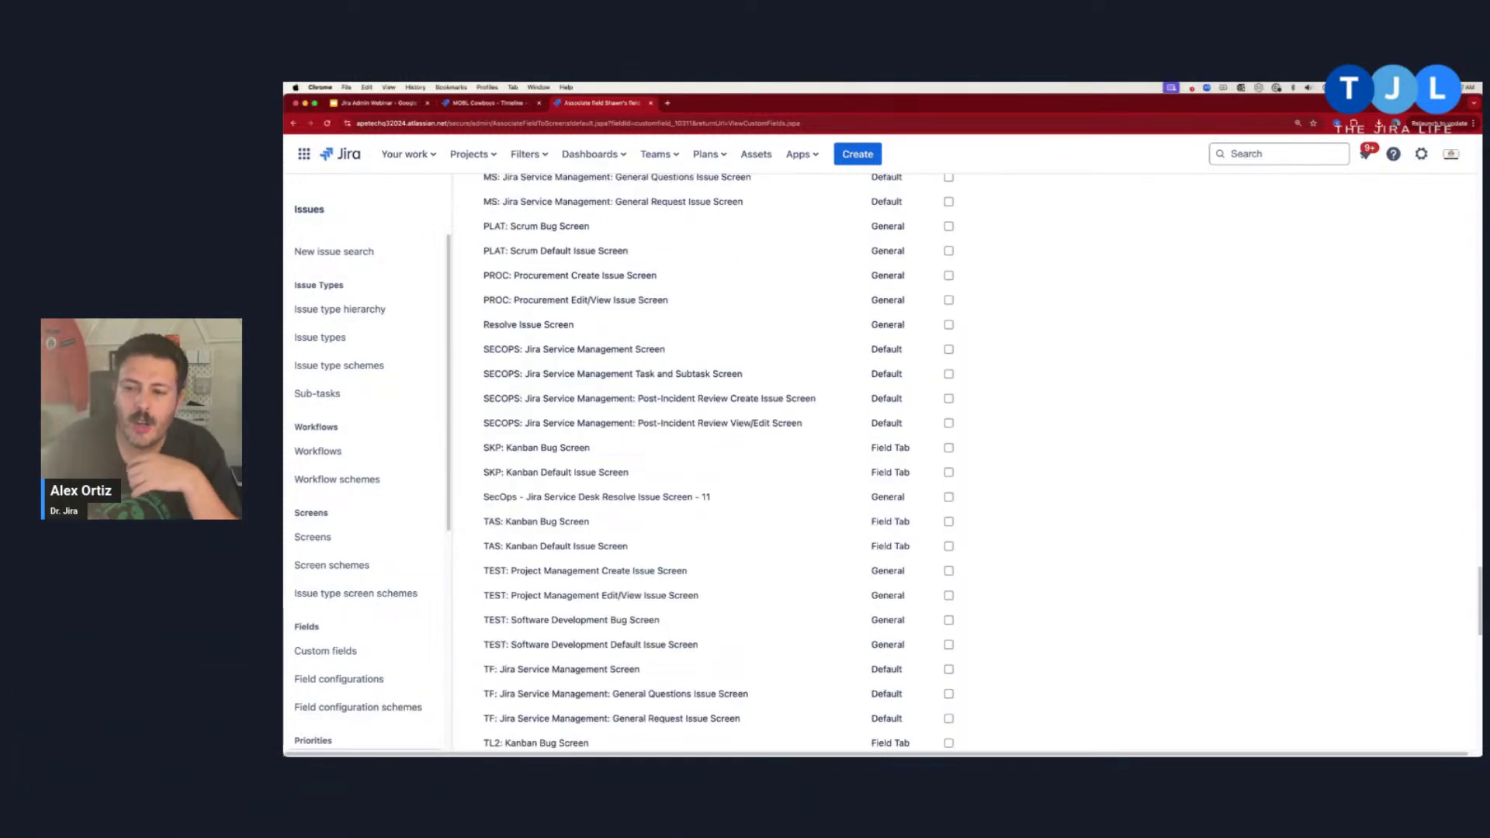
pyautogui.scroll(-12, 1231, 628)
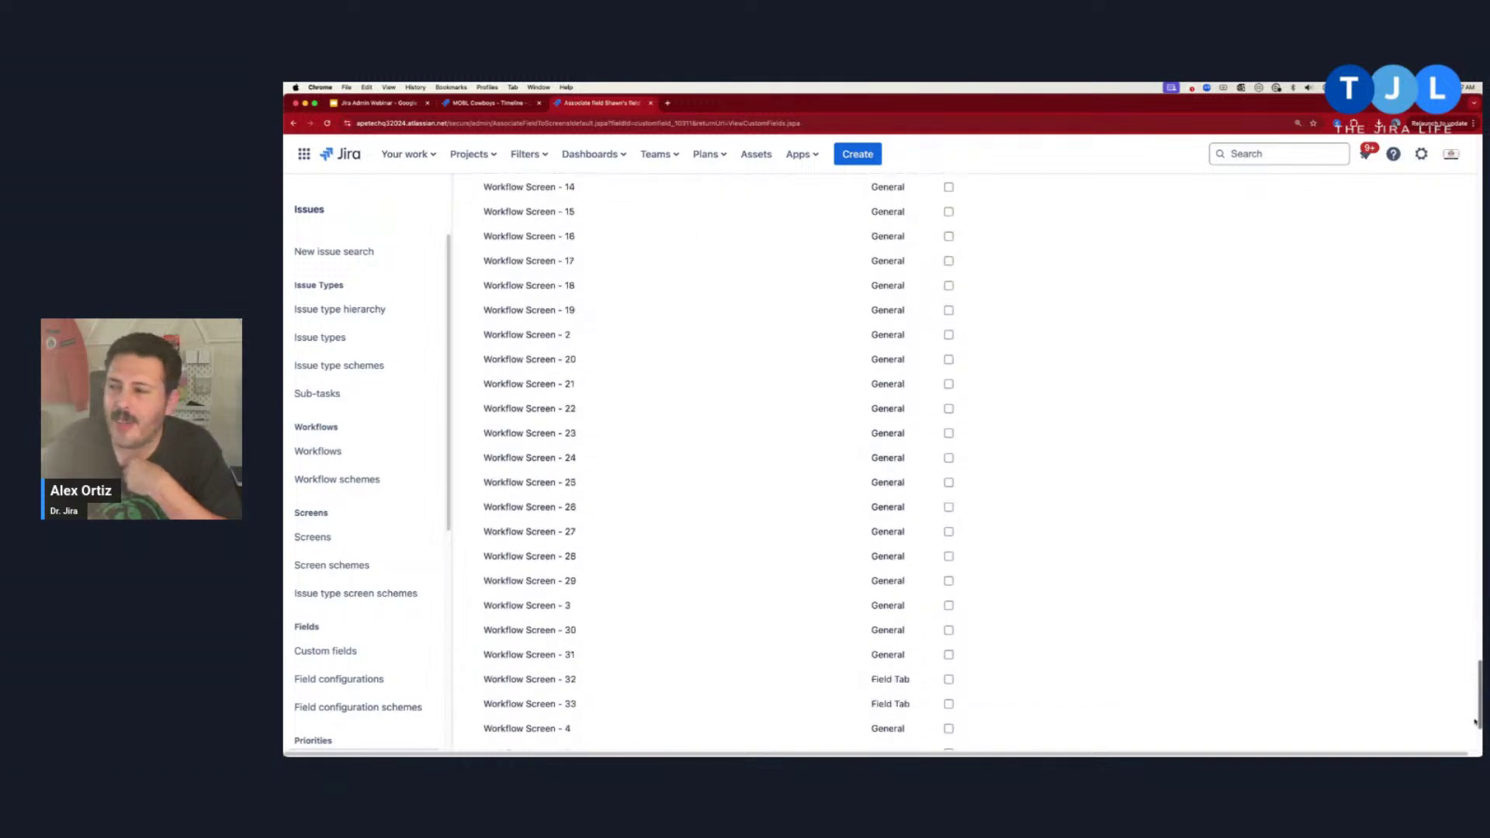
pyautogui.scroll(-2, 1231, 629)
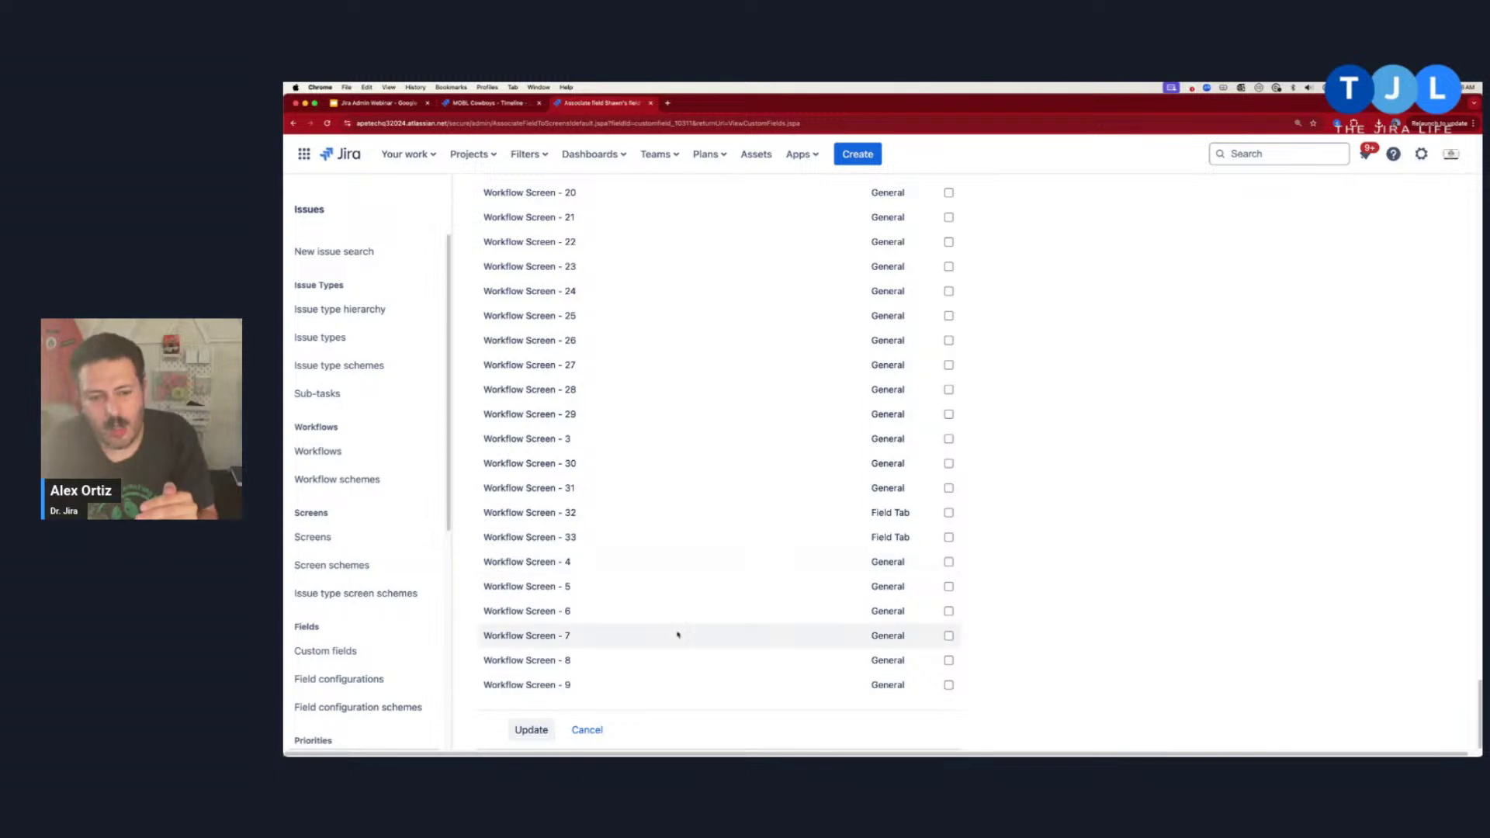
pyautogui.click(532, 729)
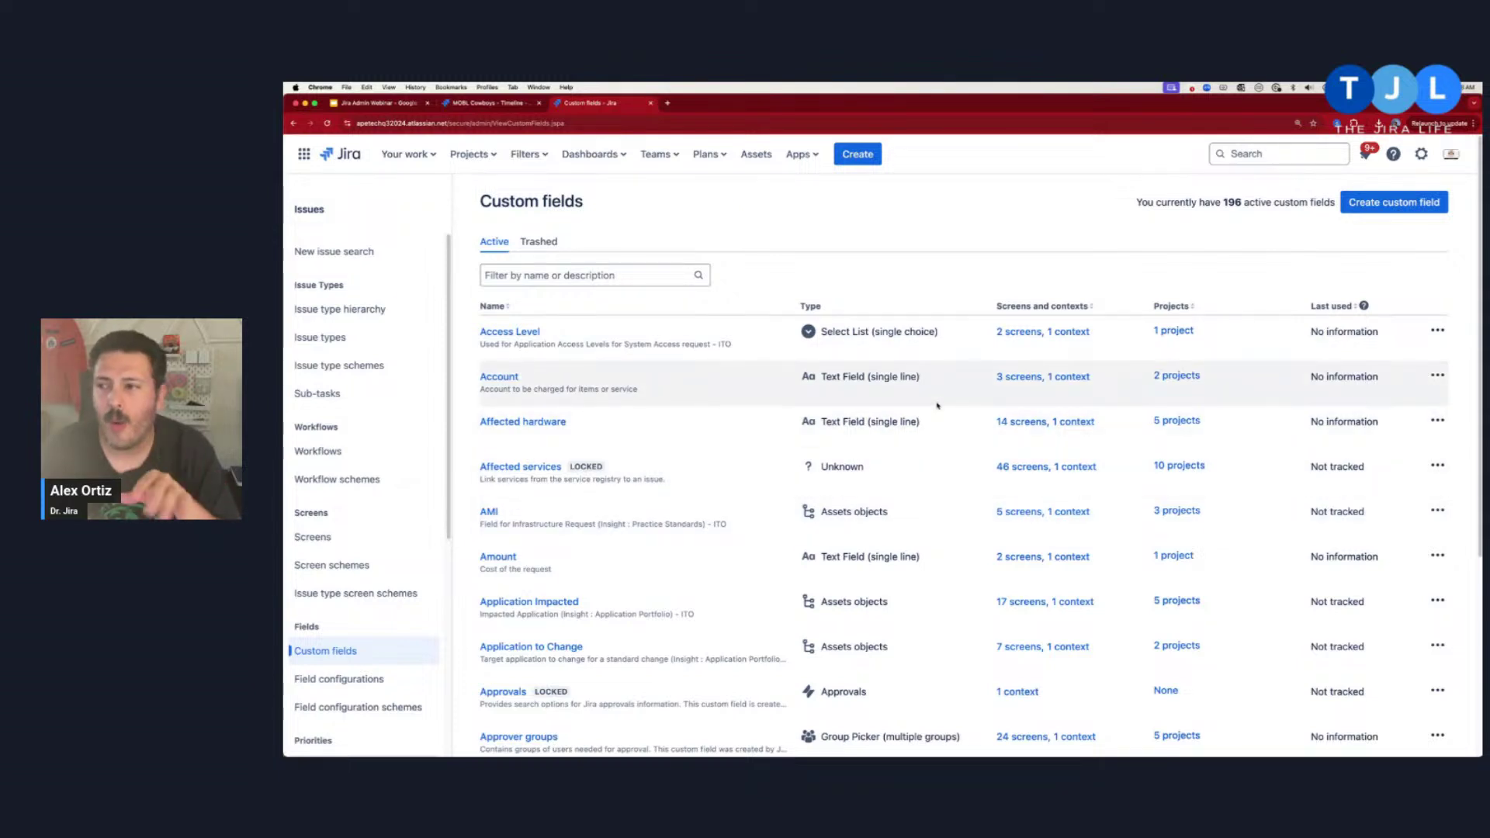
# Filter the custom fields by the first name used in the new field's name and check its field type.
pyautogui.click(584, 276)
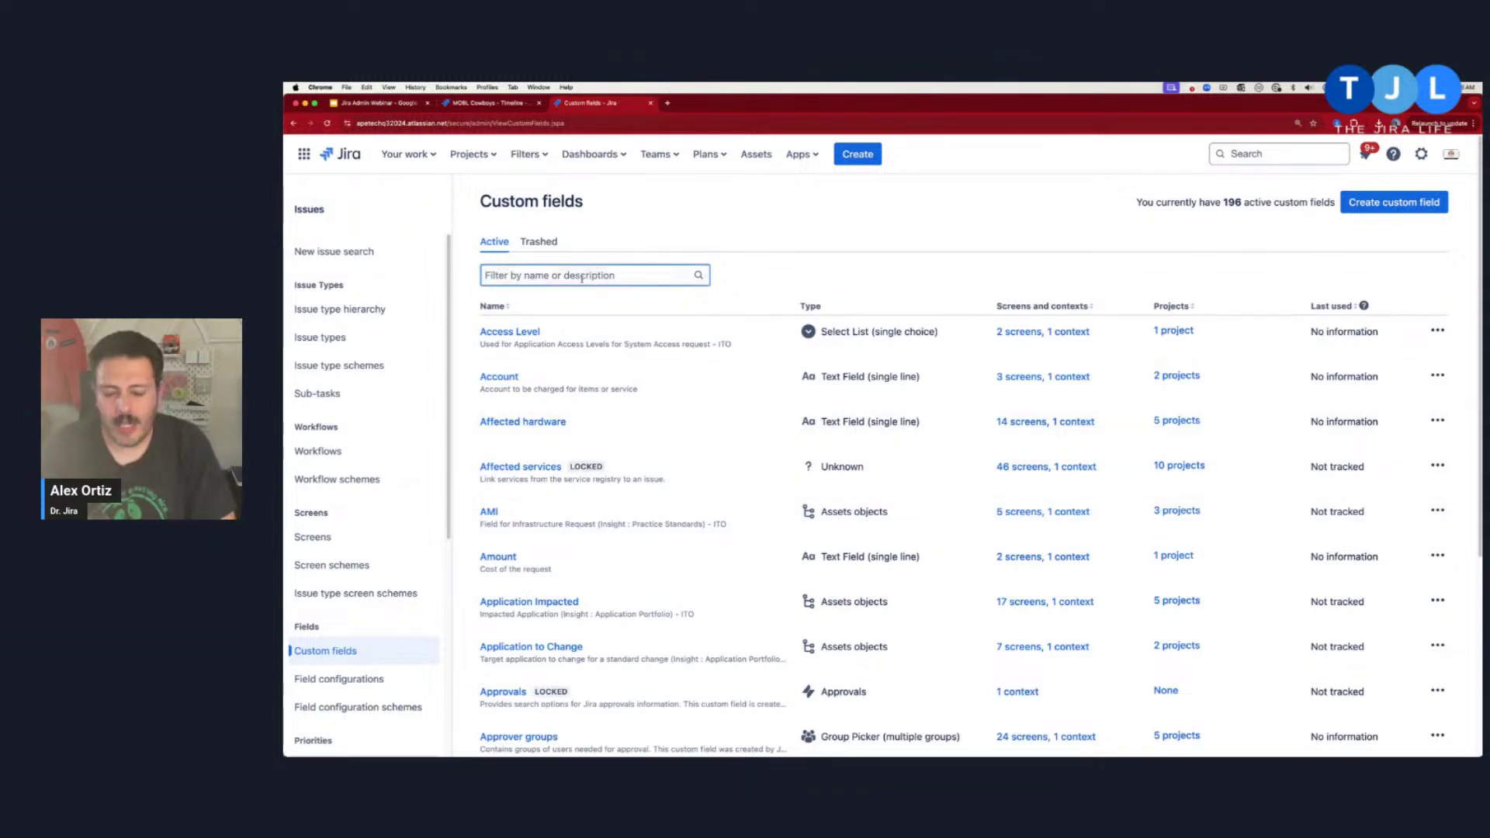
pyautogui.write('shawn')
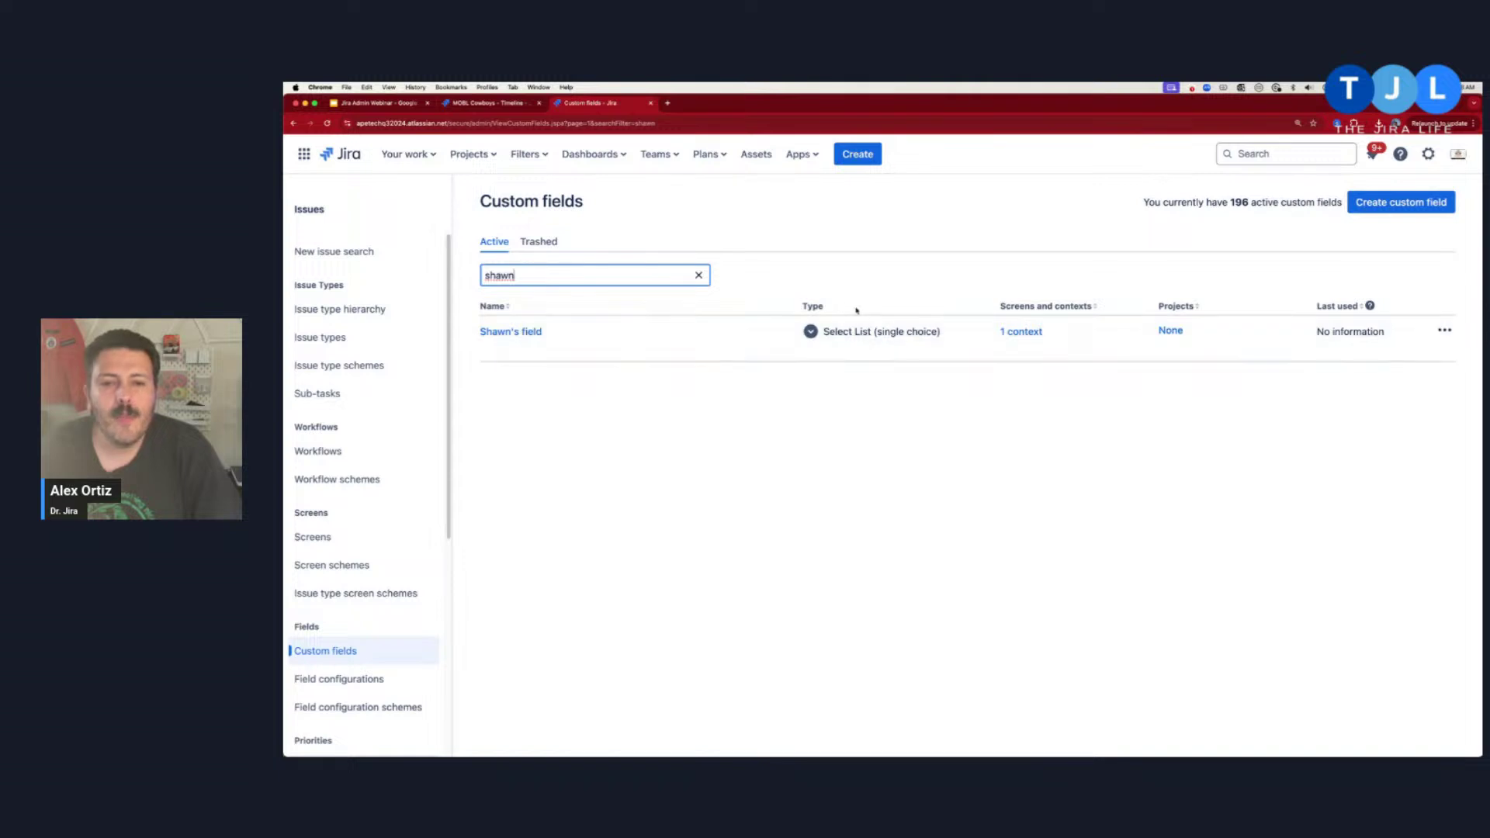
pyautogui.moveTo(807, 307); pyautogui.dragTo(826, 307)
pyautogui.moveTo(938, 332); pyautogui.dragTo(941, 331)
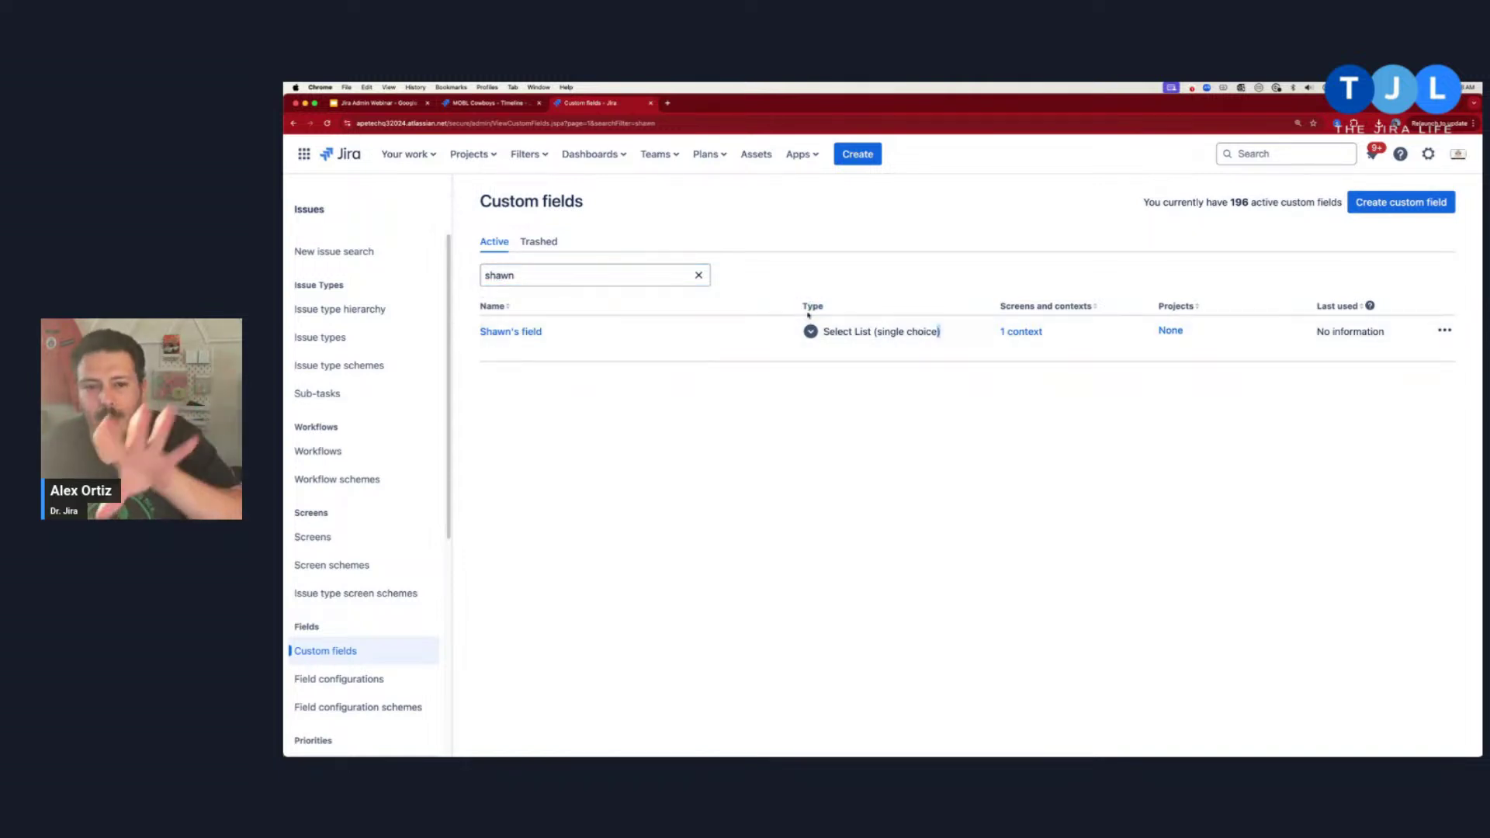
pyautogui.moveTo(808, 307); pyautogui.dragTo(824, 307)
pyautogui.moveTo(937, 332); pyautogui.dragTo(843, 332)
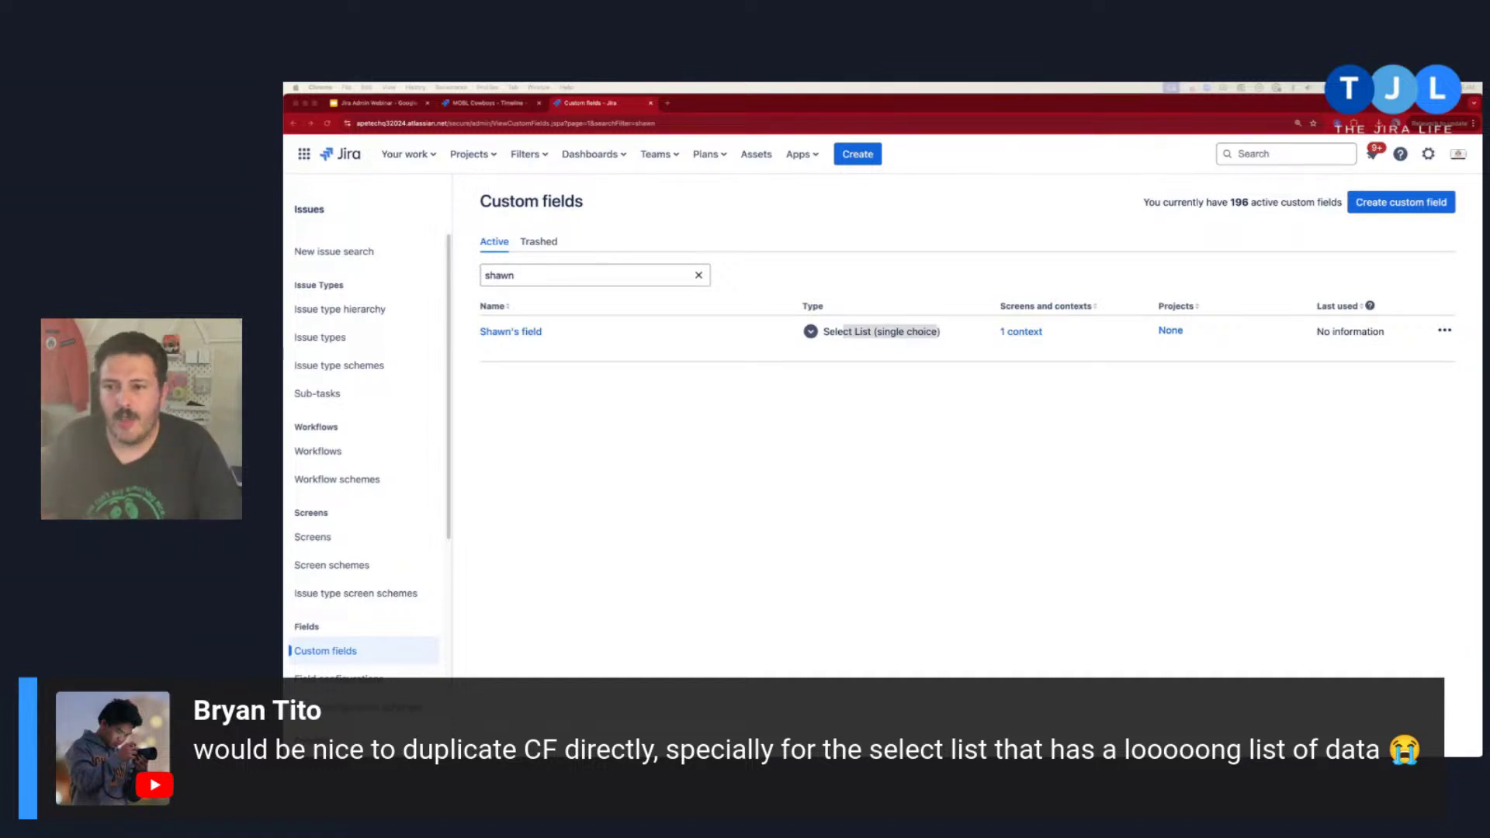
# Look over the actions available for the new select list field without choosing one.
pyautogui.click(1443, 333)
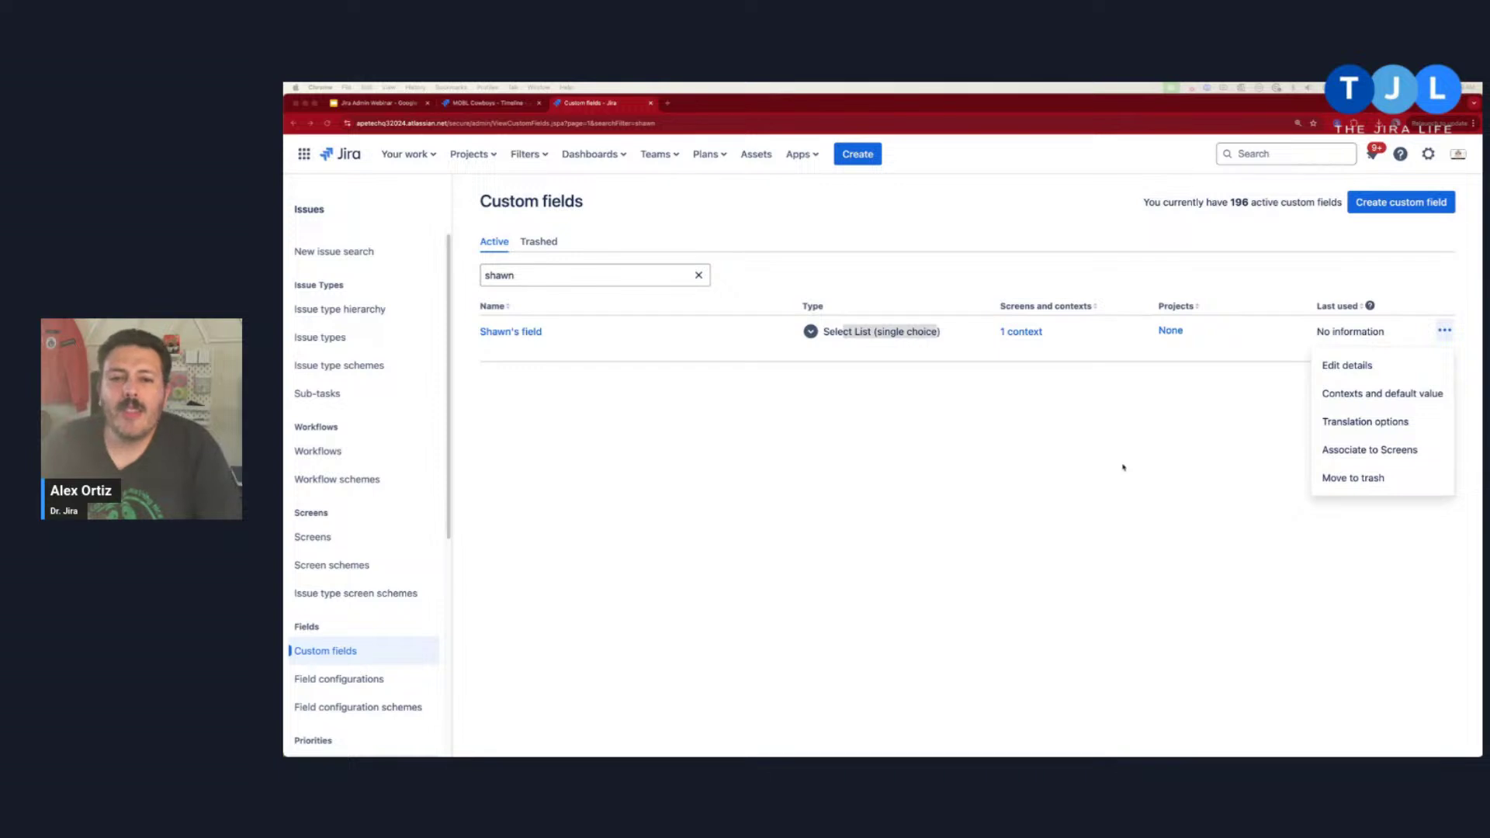
pyautogui.click(603, 443)
pyautogui.click(831, 332)
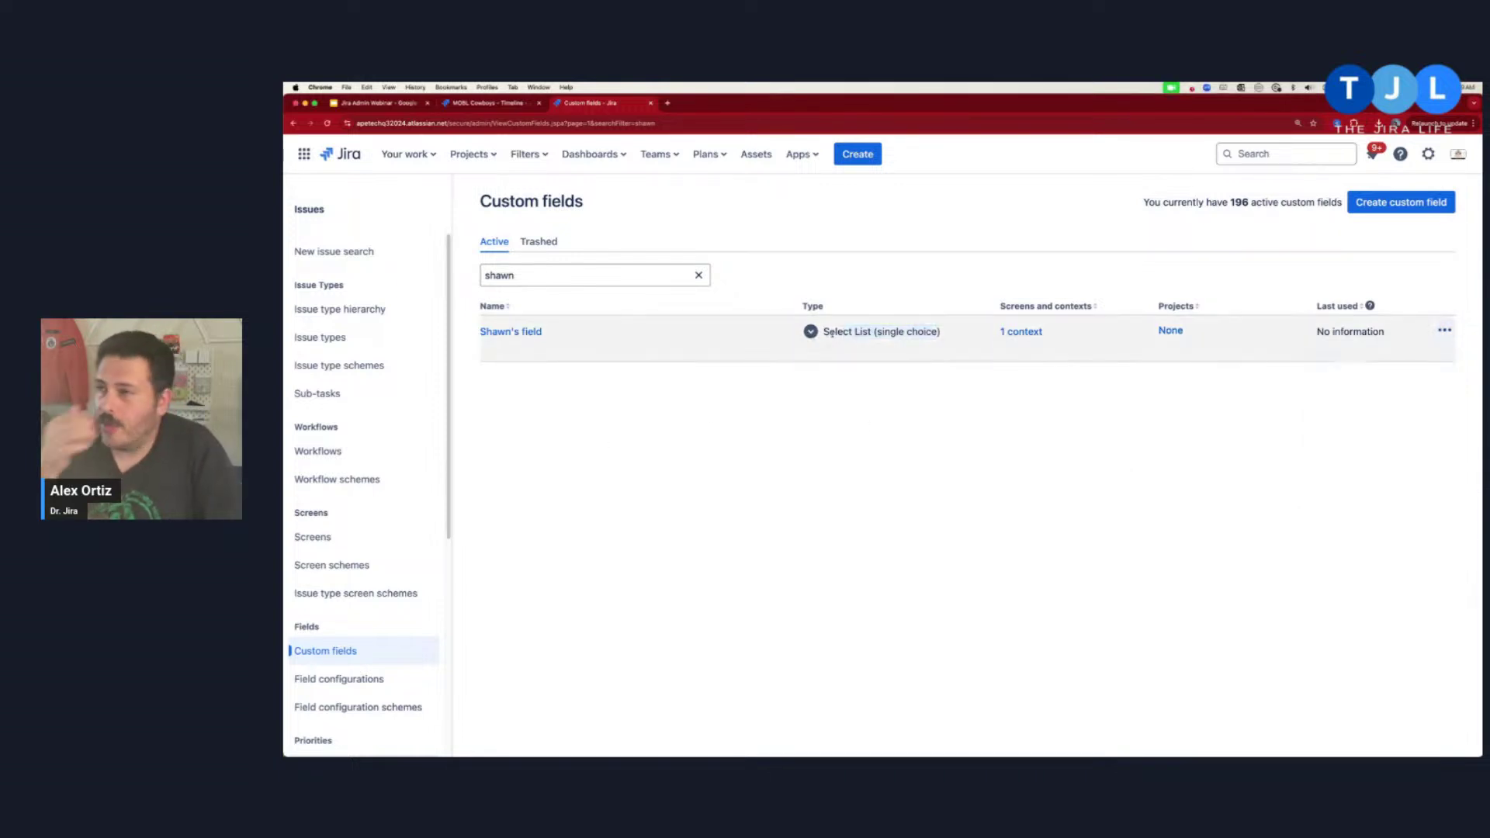
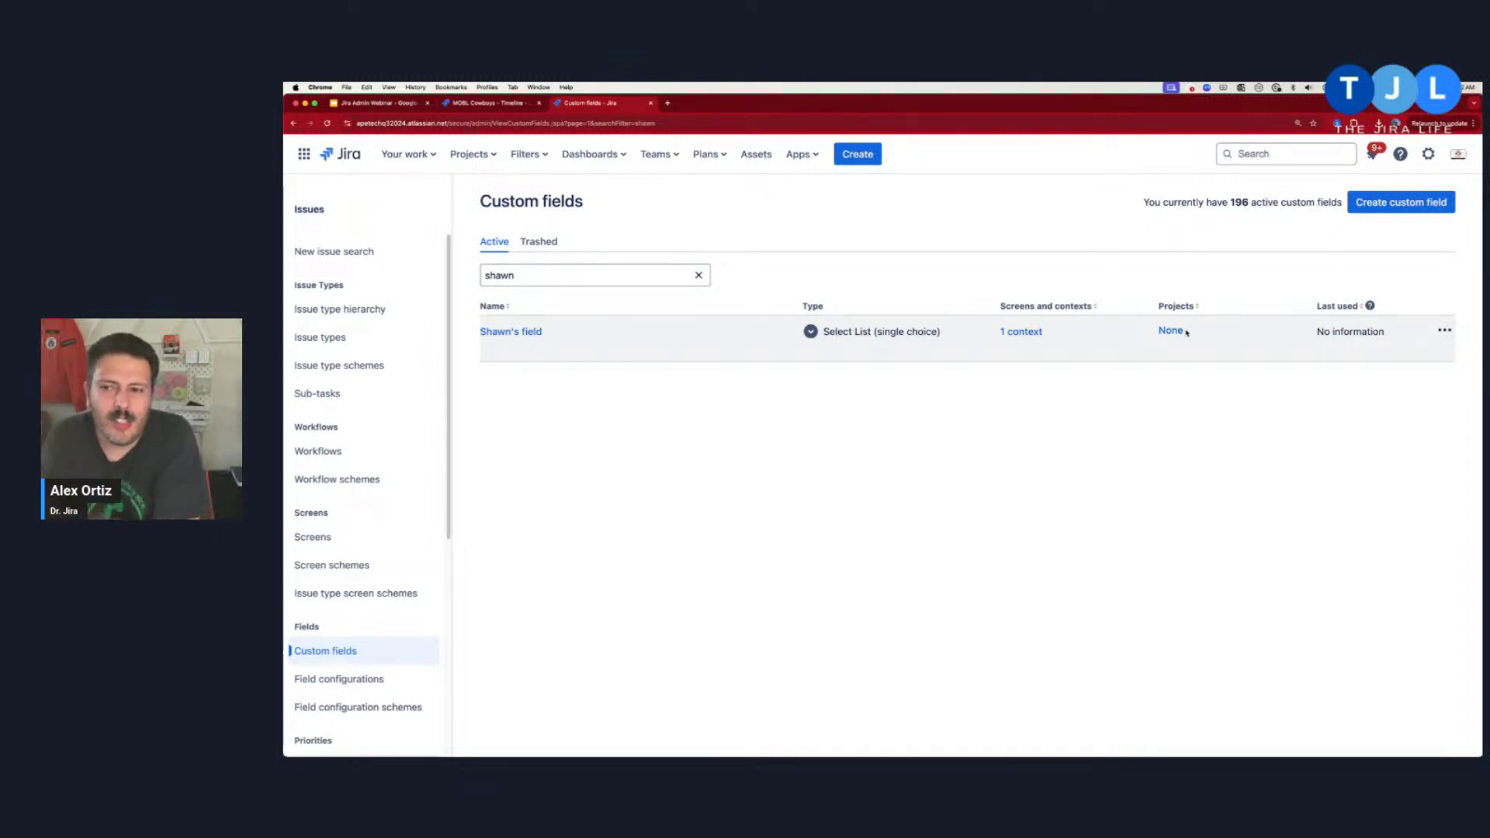
# Inspect the new field's last used information, its applied contexts and its associated projects.
pyautogui.moveTo(1335, 333)
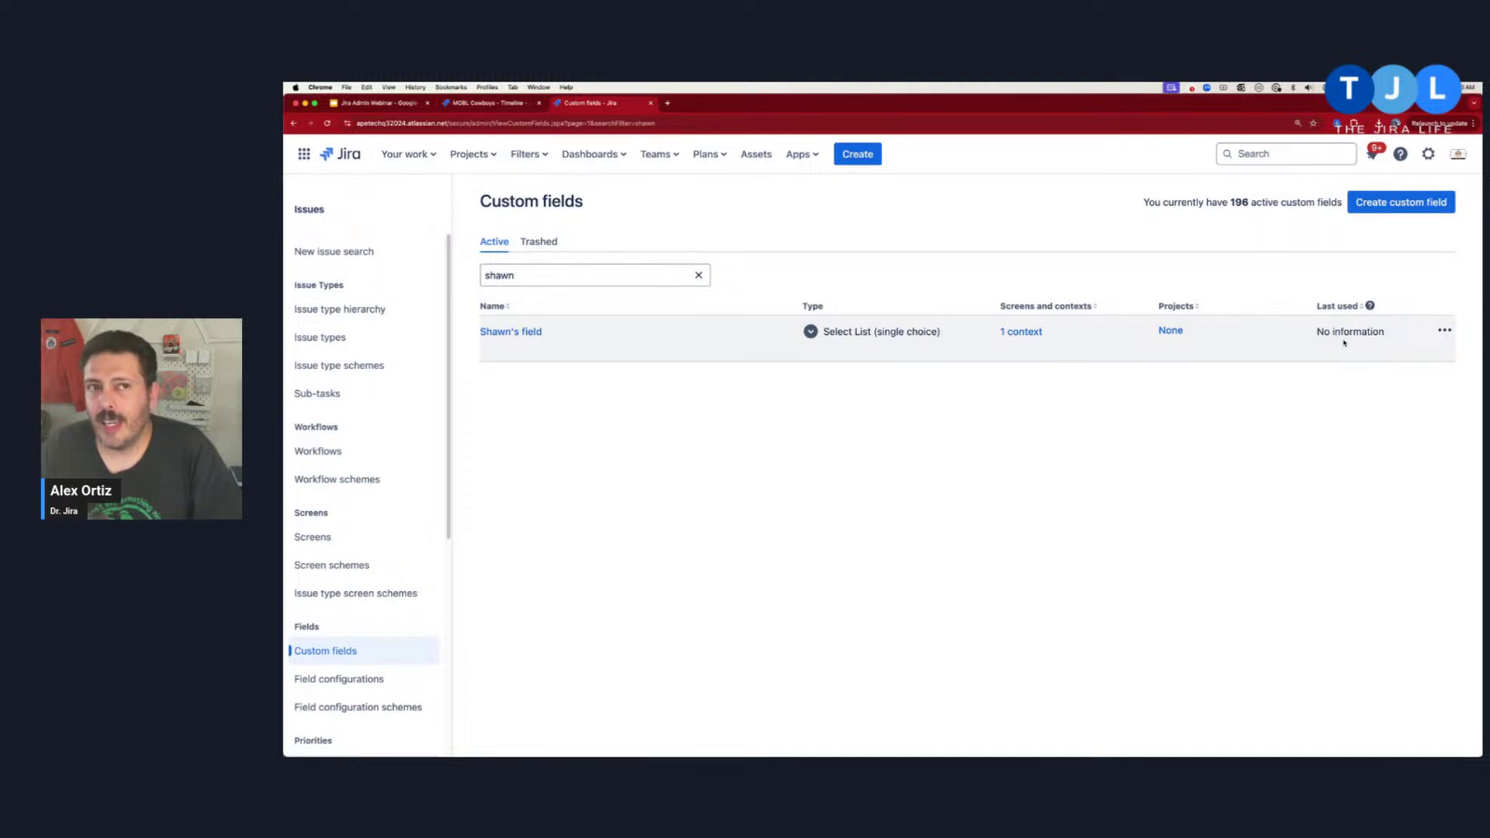
pyautogui.moveTo(1348, 336)
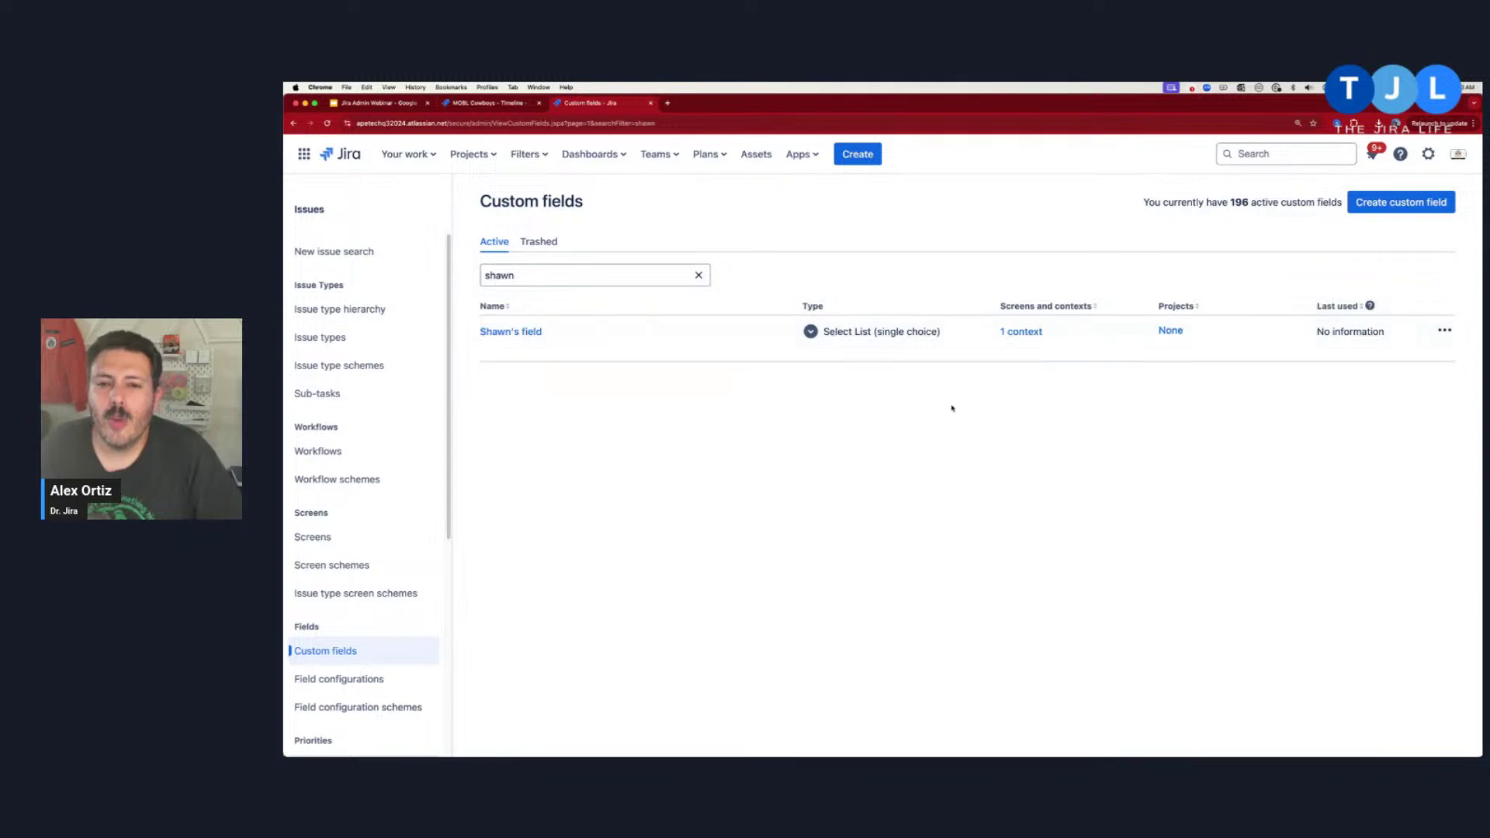
pyautogui.click(1017, 332)
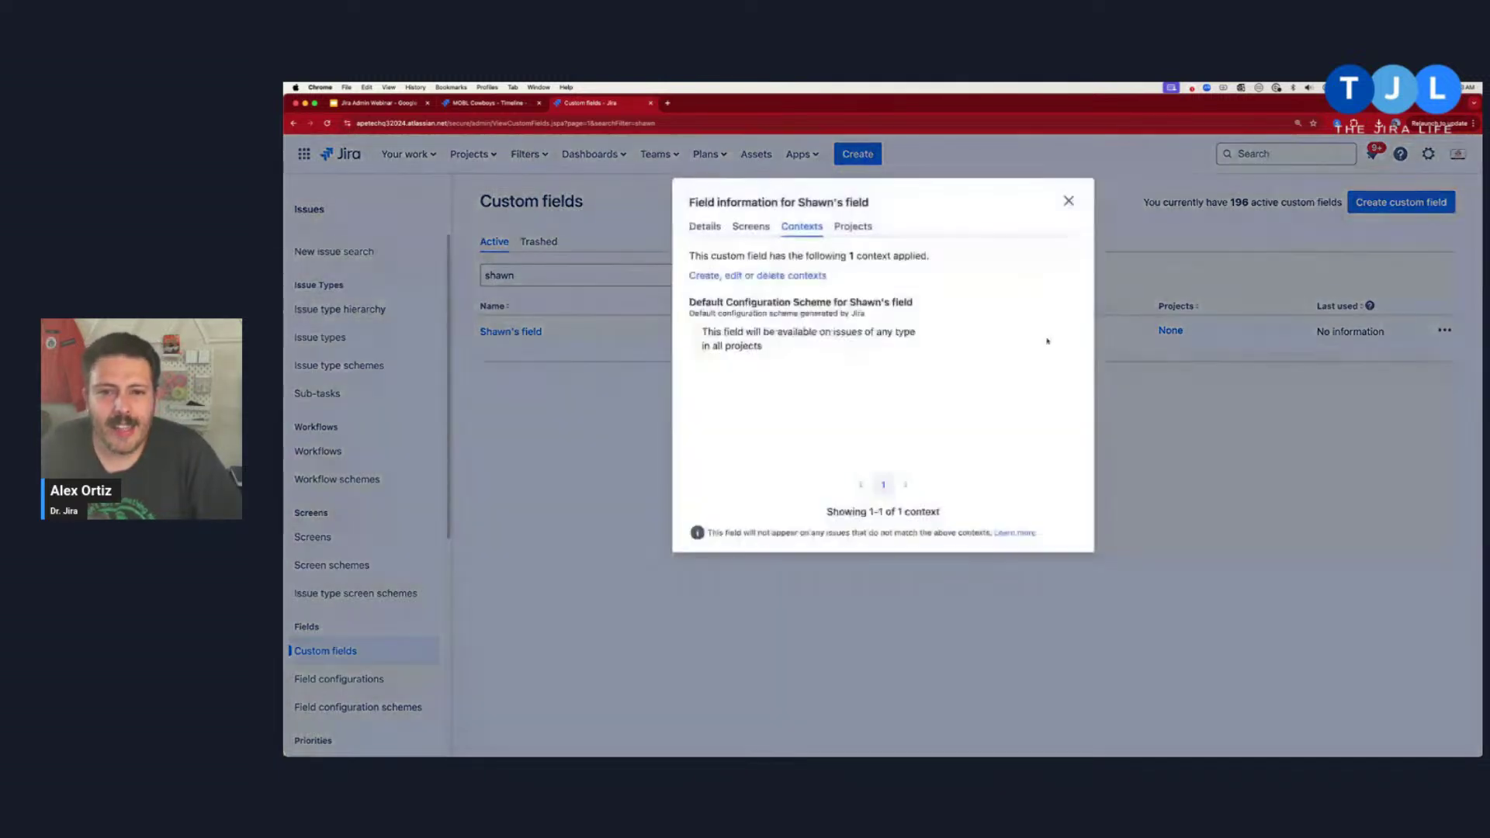
pyautogui.click(1067, 197)
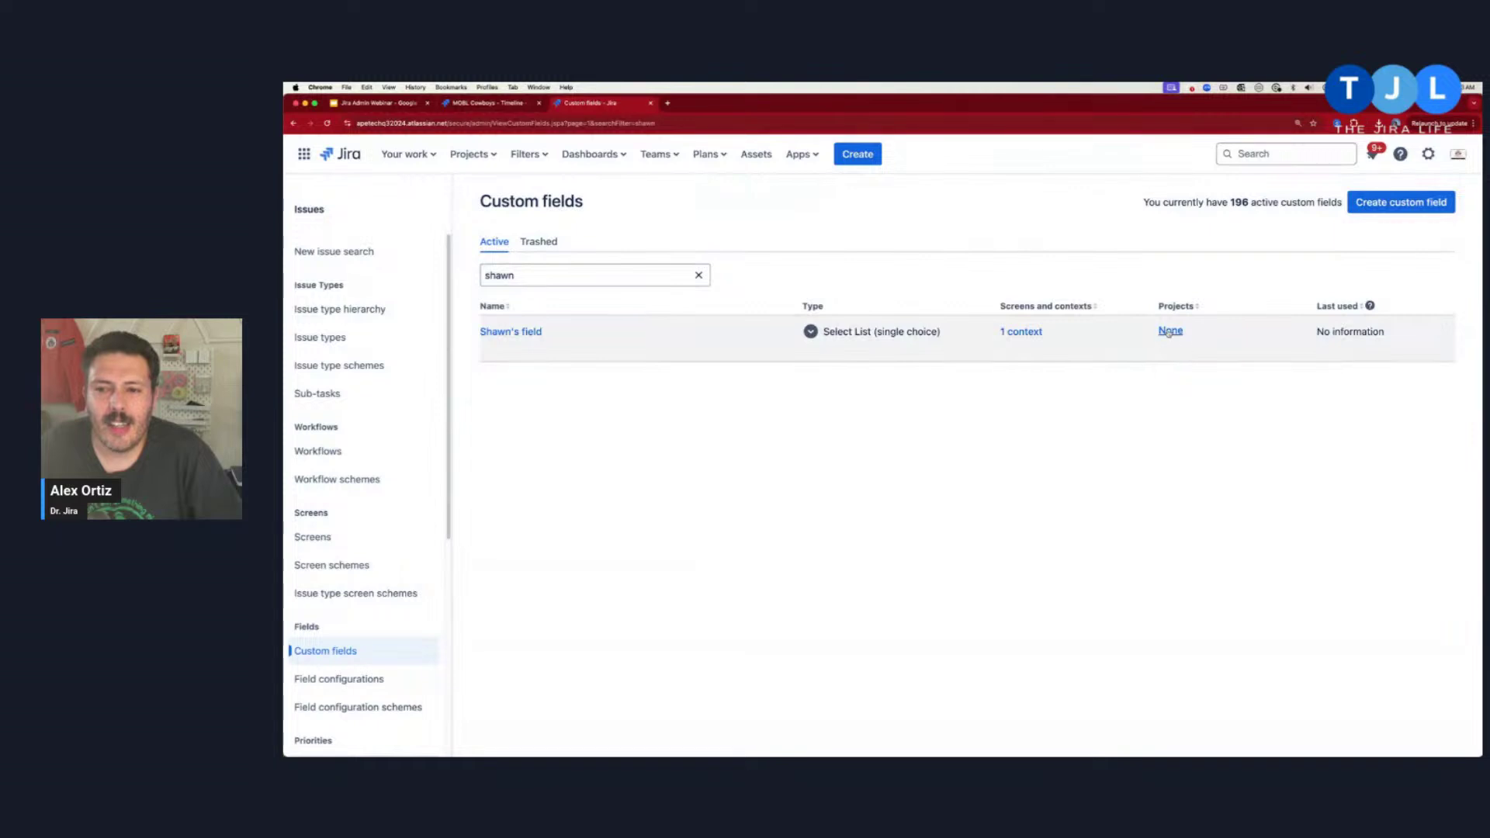
pyautogui.click(1170, 331)
pyautogui.click(1069, 200)
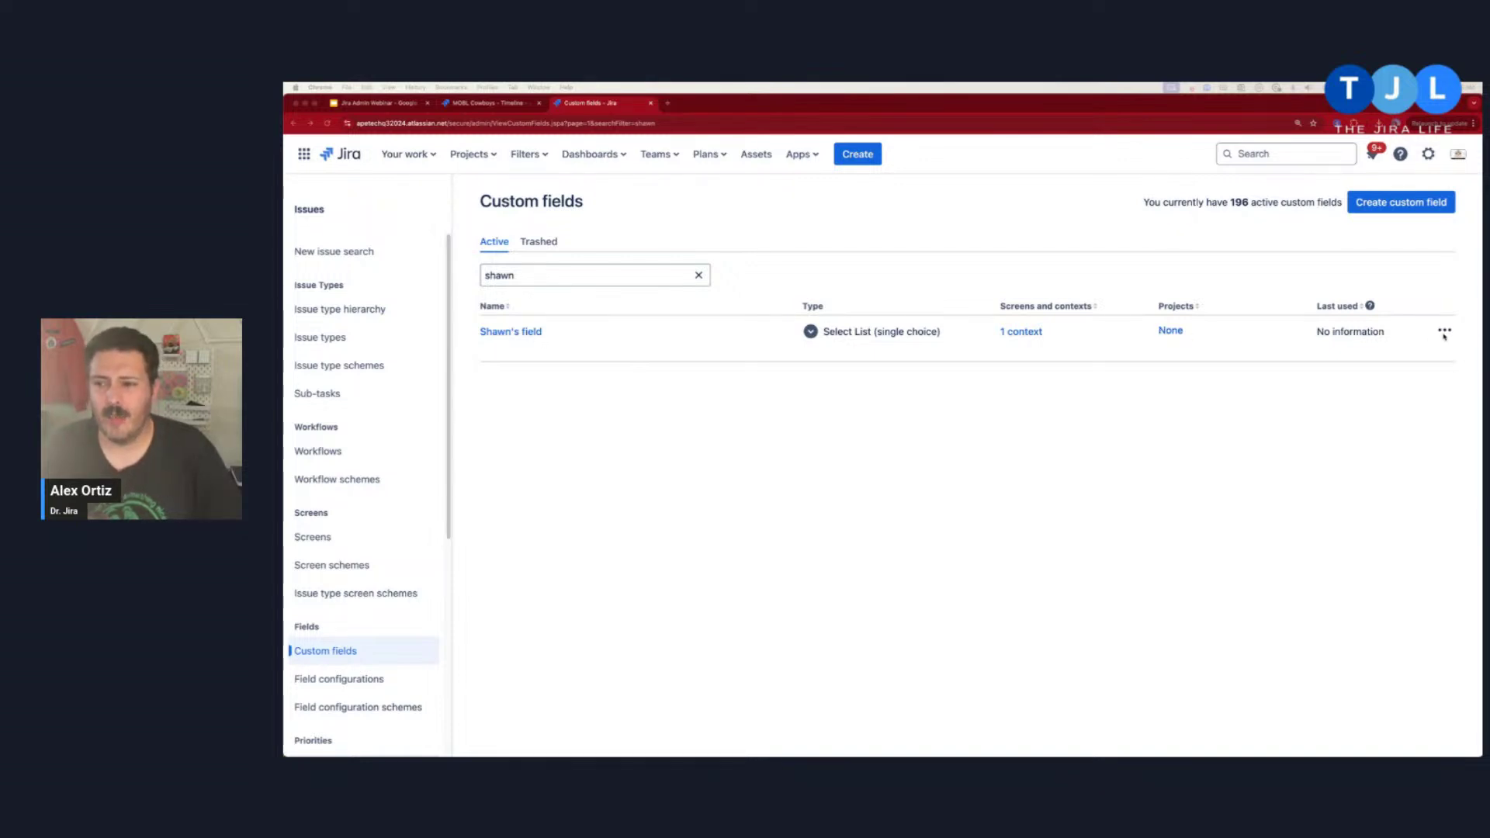
pyautogui.click(519, 333)
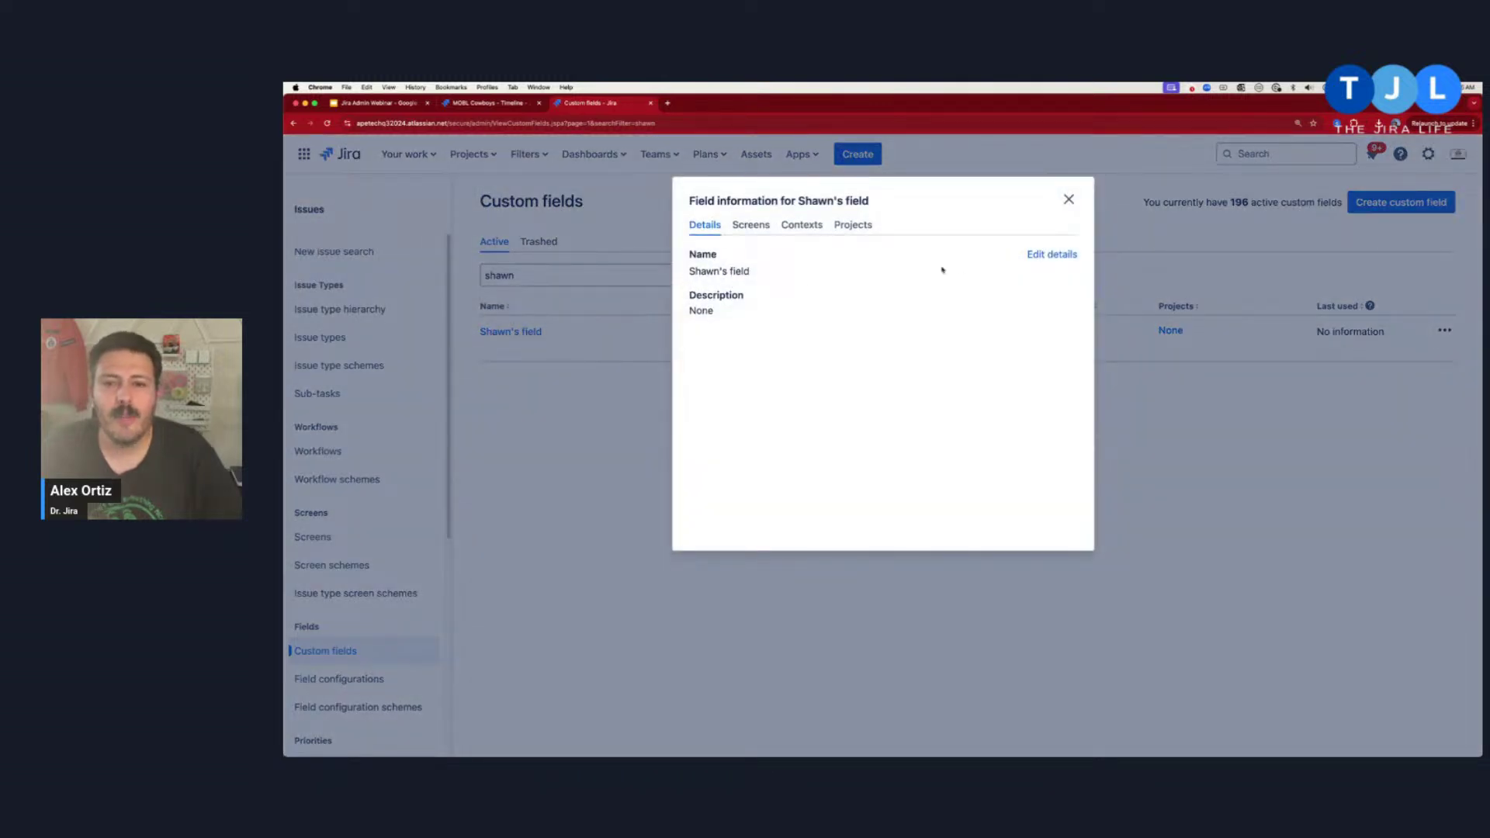
pyautogui.click(1055, 256)
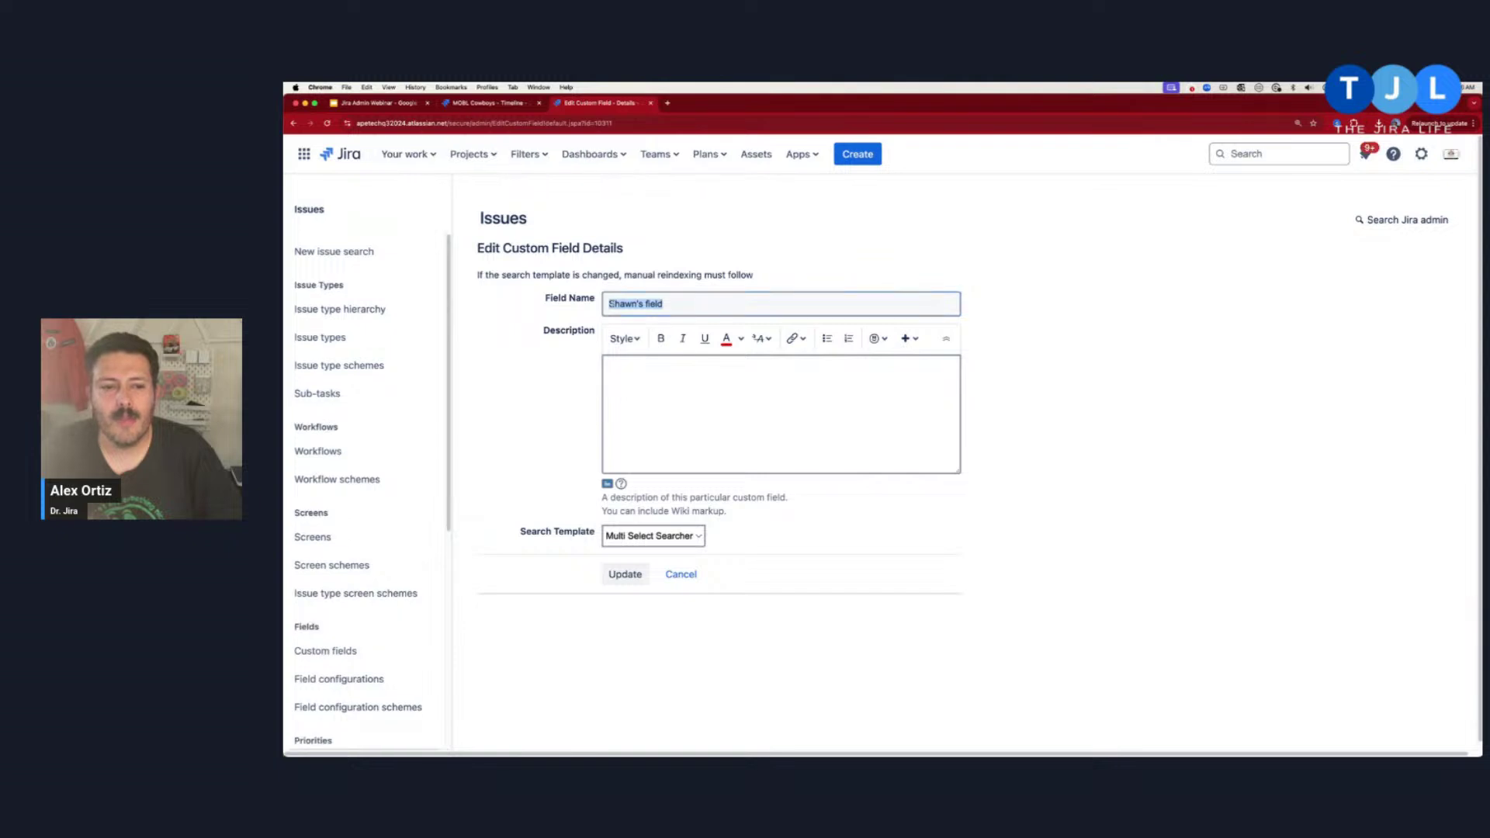
pyautogui.click(680, 574)
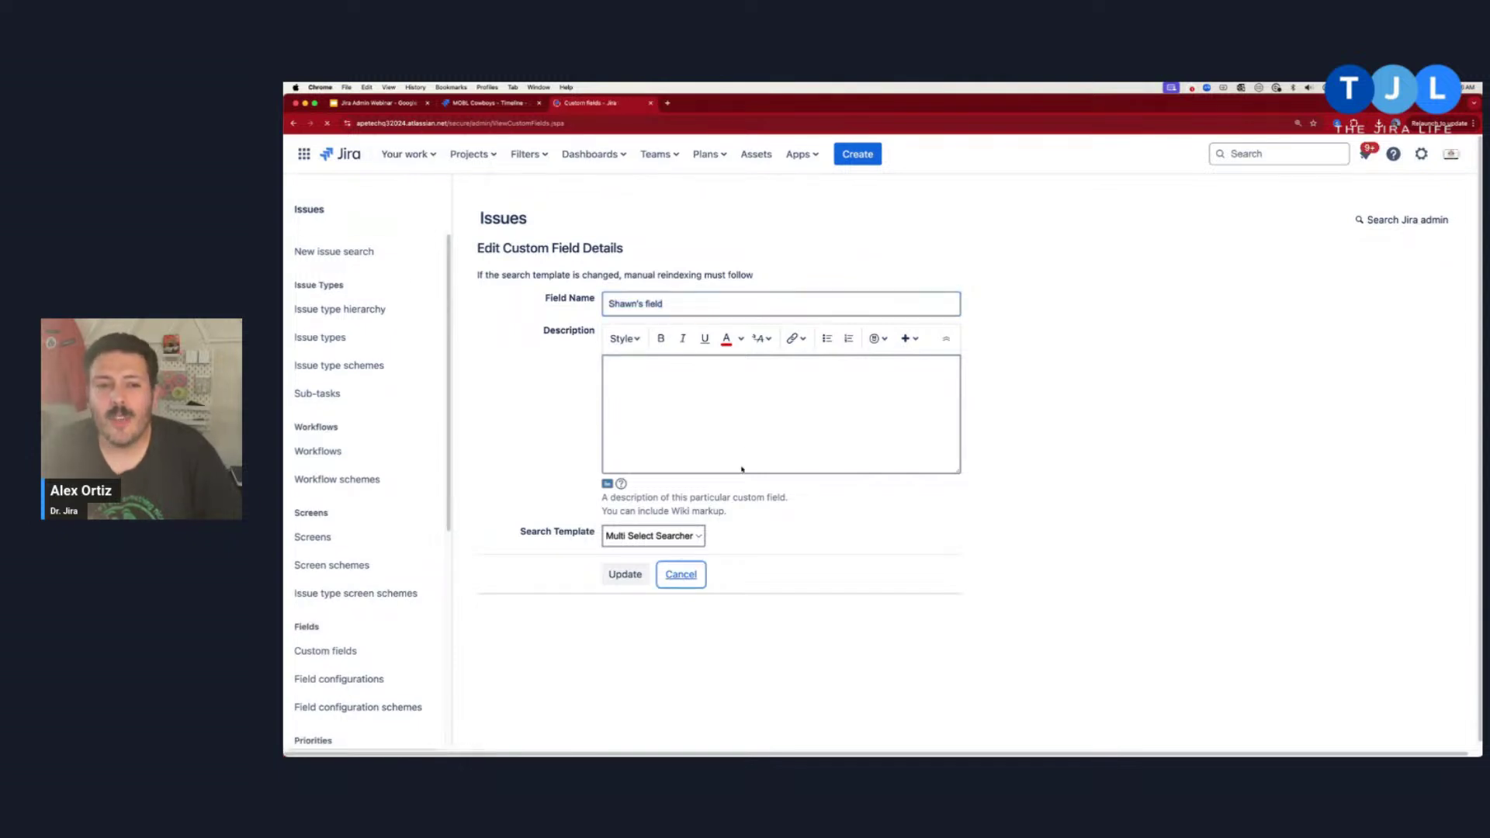
# Find the new select list field by its first name again, edit its details and remove the apostrophe from the field name.
pyautogui.click(538, 276)
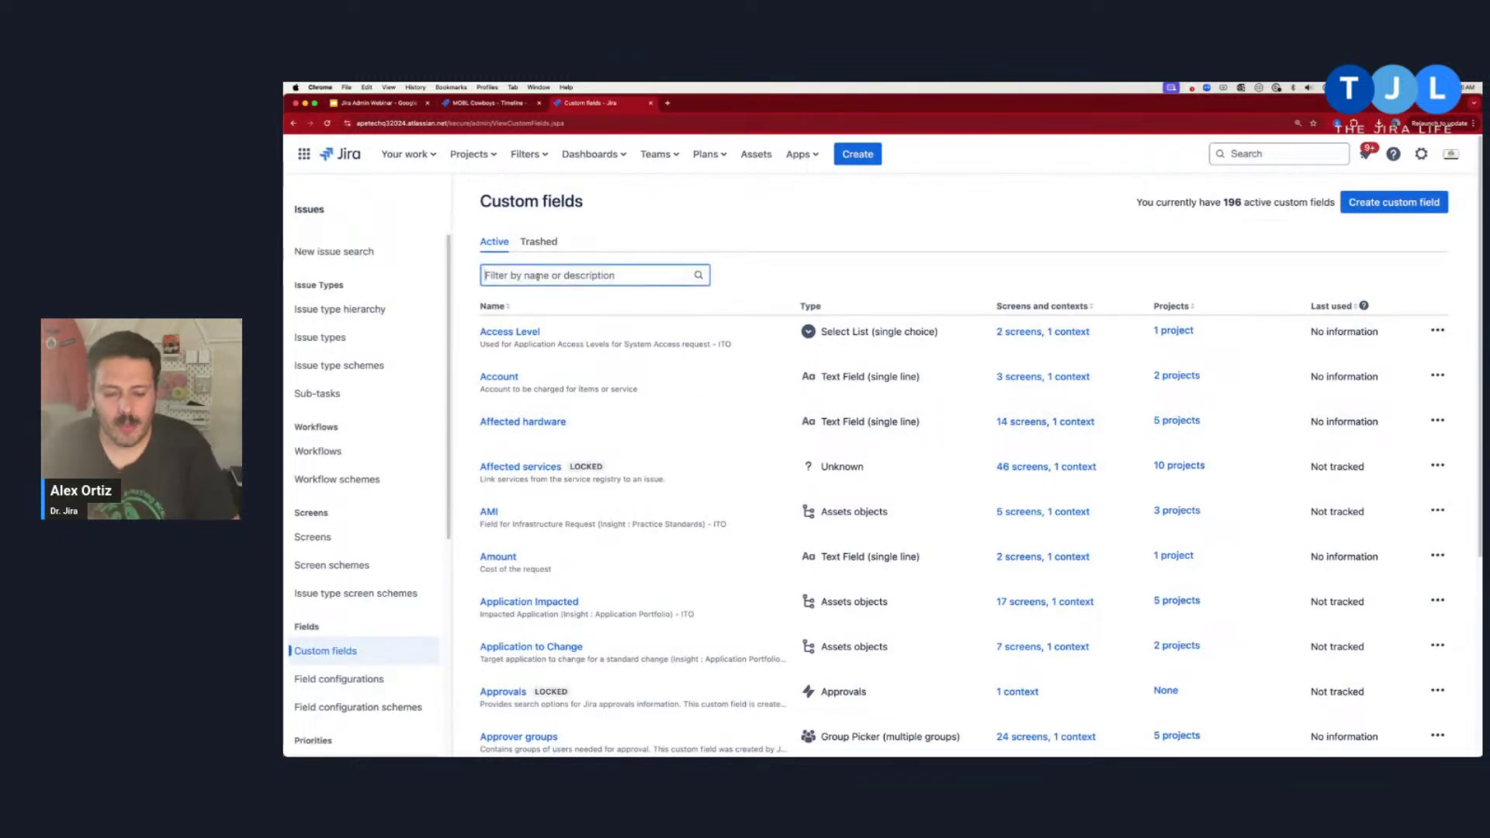
pyautogui.write('shaw')
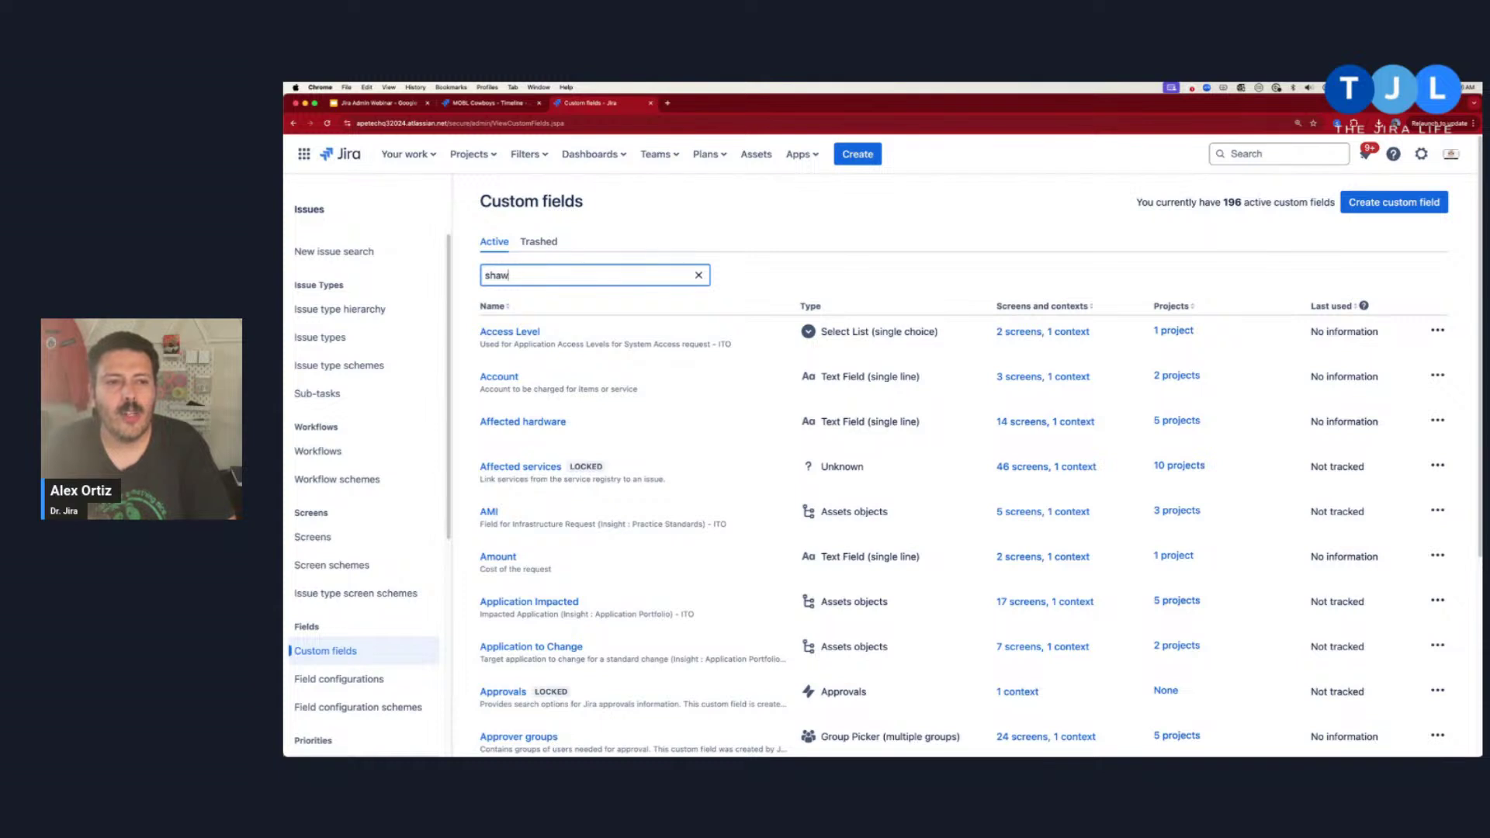
pyautogui.write('n')
pyautogui.click(1445, 329)
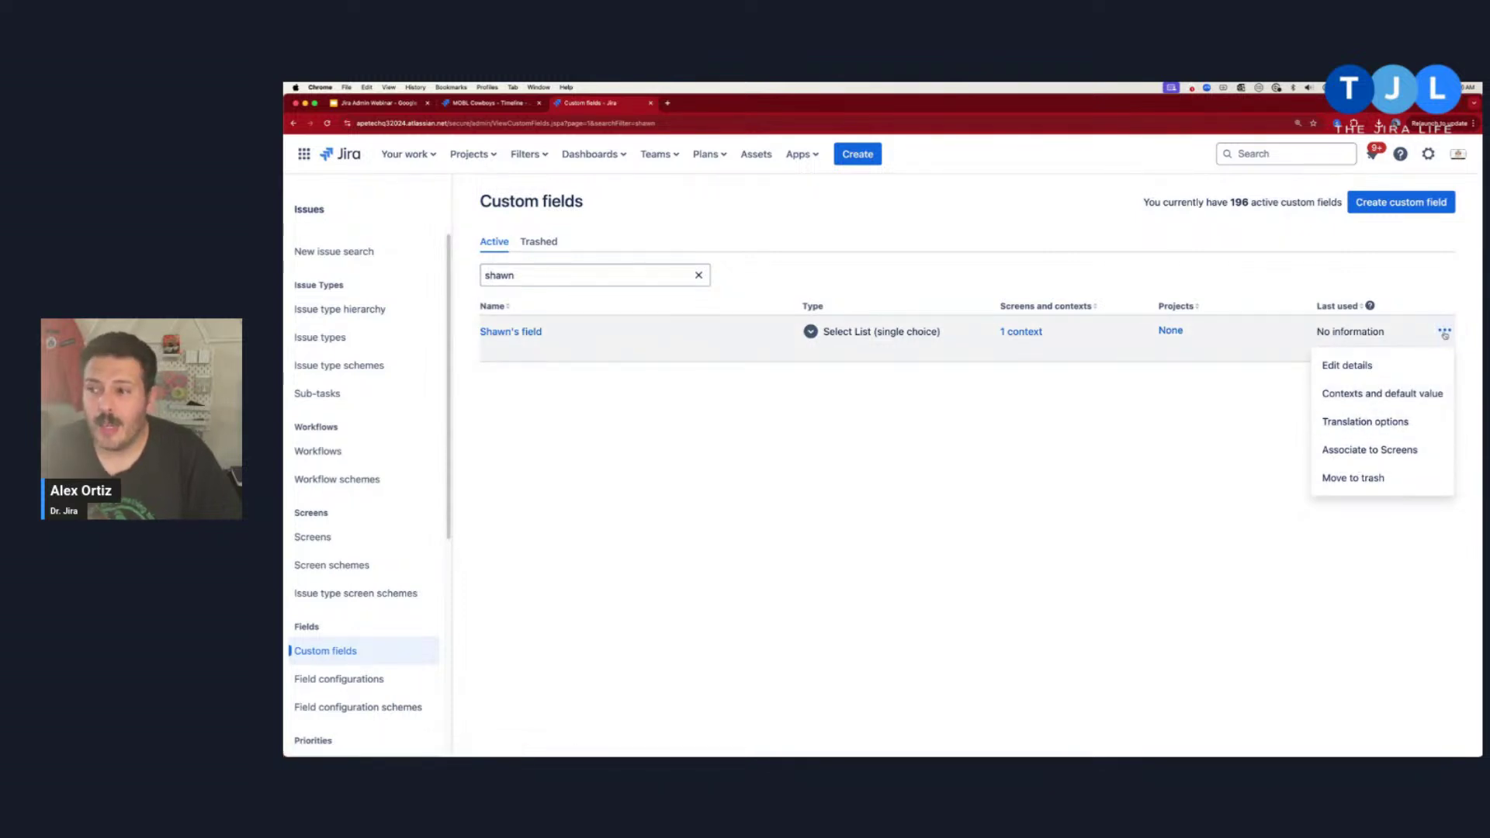
pyautogui.click(1373, 370)
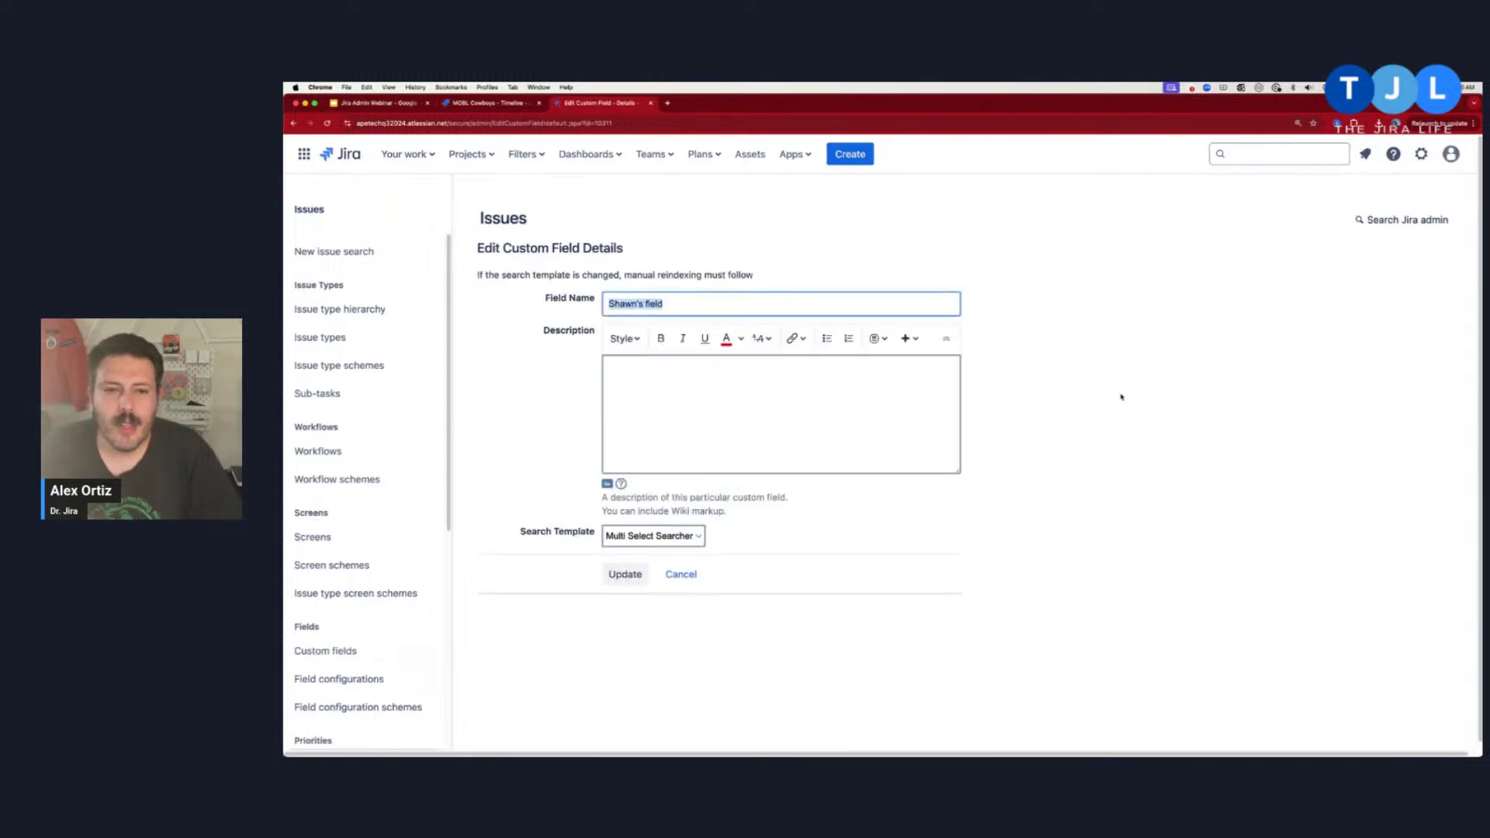
pyautogui.click(642, 304)
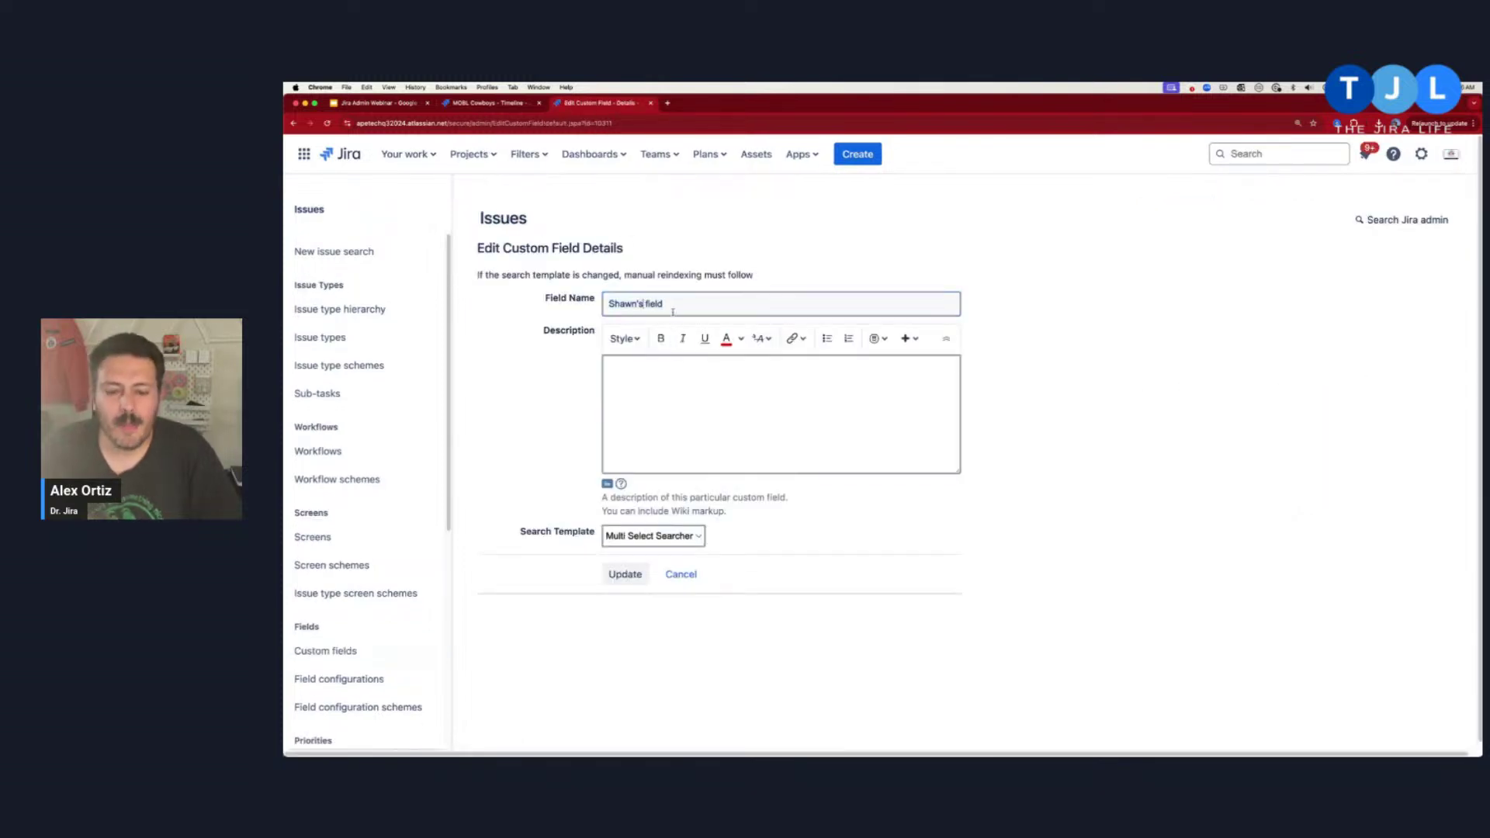
pyautogui.press('BackSpace')
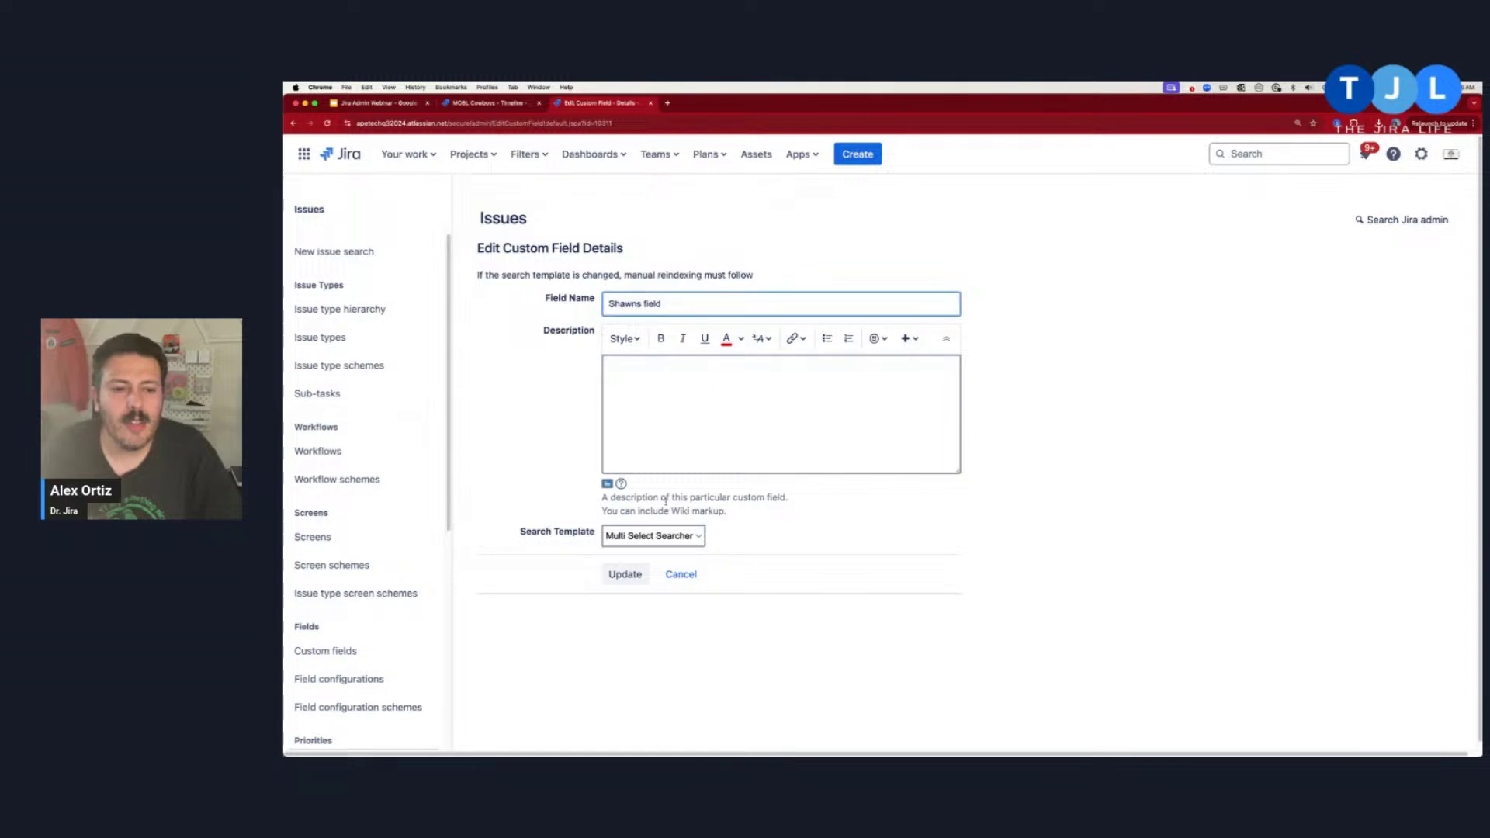
# Enter "This description" as the description of the custom field.
pyautogui.click(676, 437)
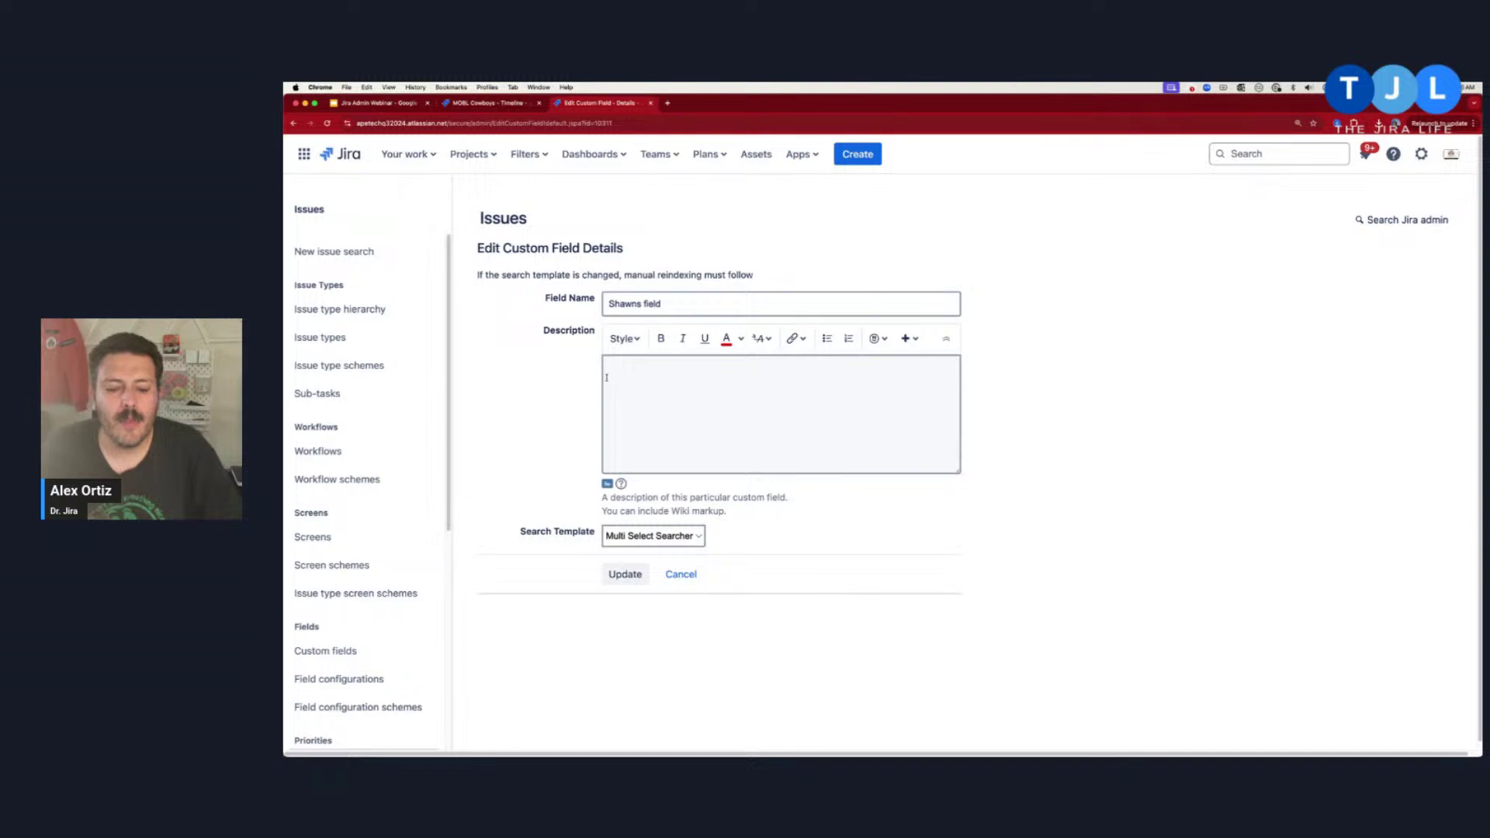
pyautogui.write('This desci')
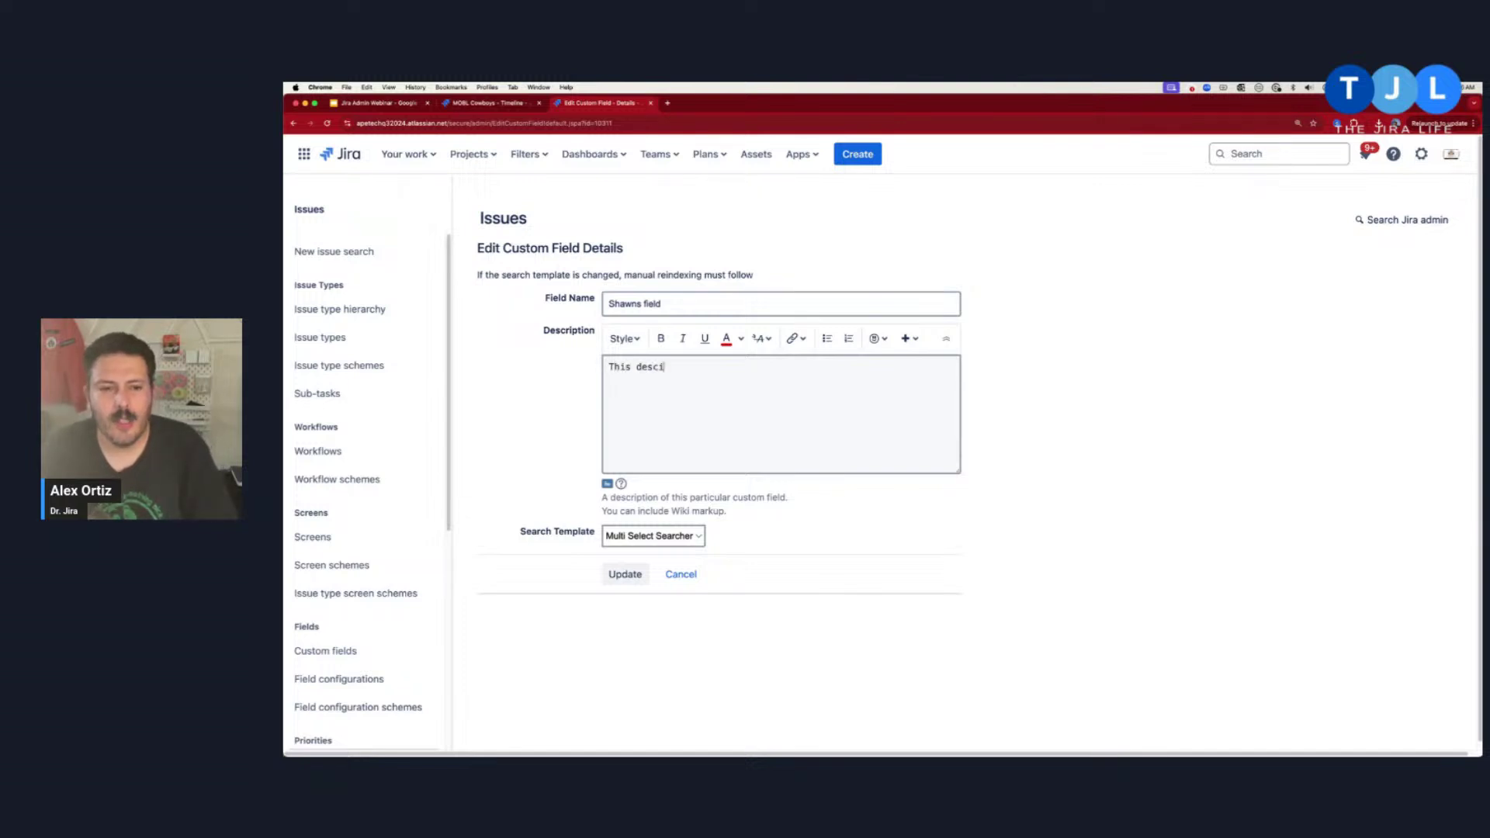
pyautogui.press('BackSpace')
pyautogui.write('ript')
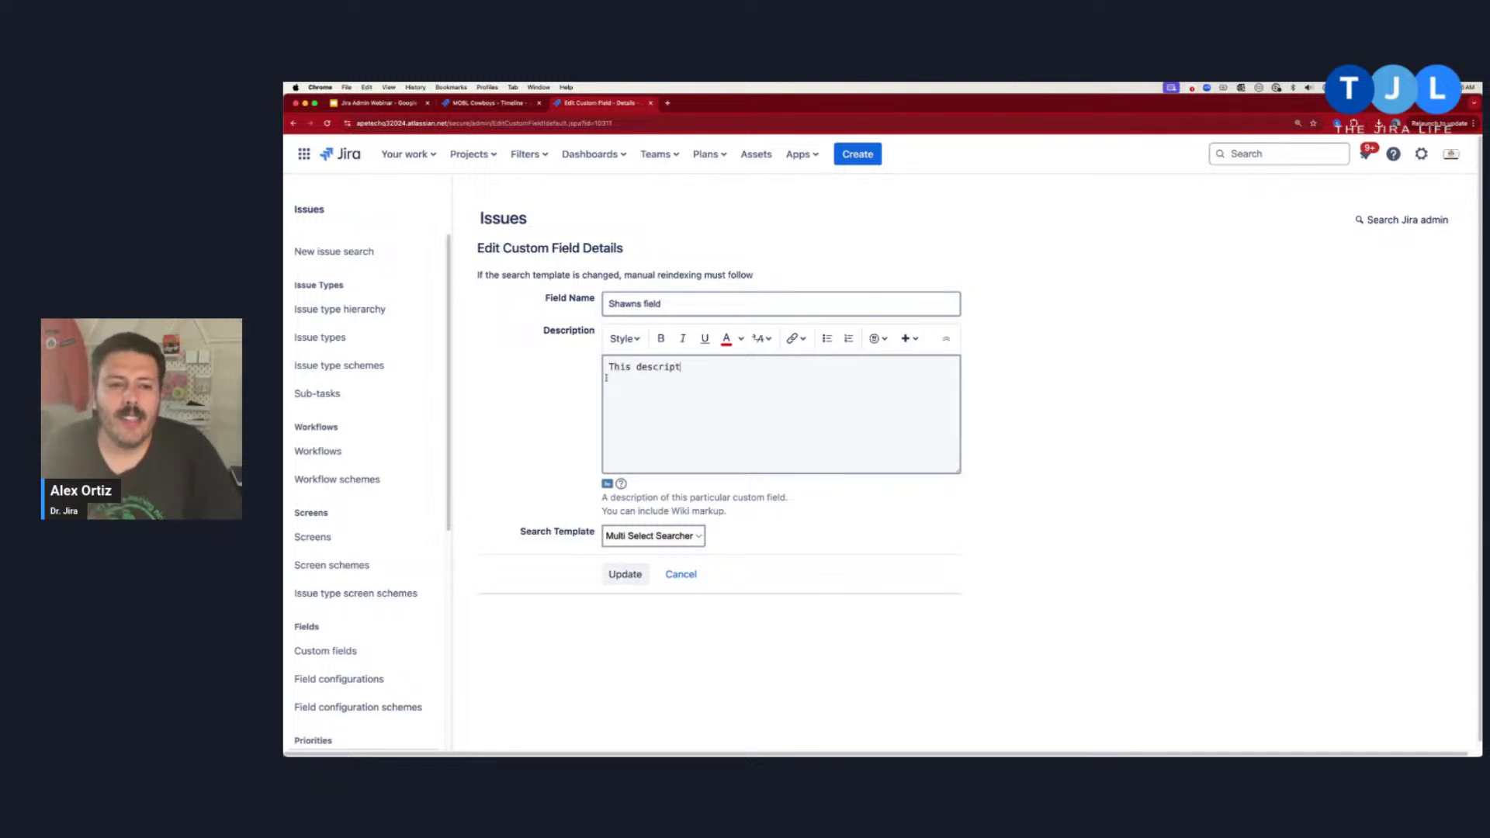
pyautogui.write('ion')
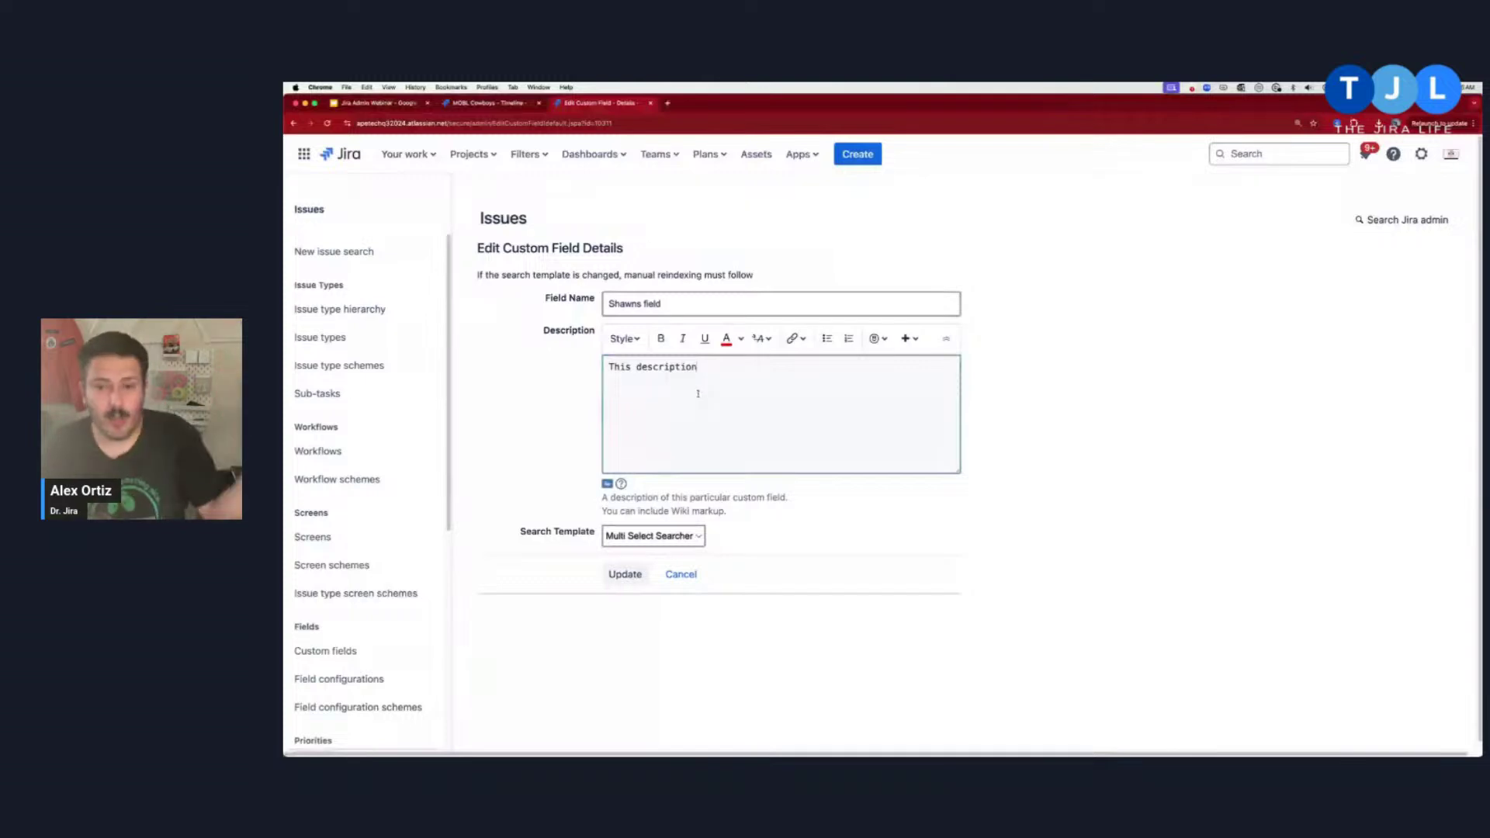
# Examine how the Status and Sprint field descriptions appear in the issue creation form, leaving it without creating an issue.
pyautogui.click(858, 154)
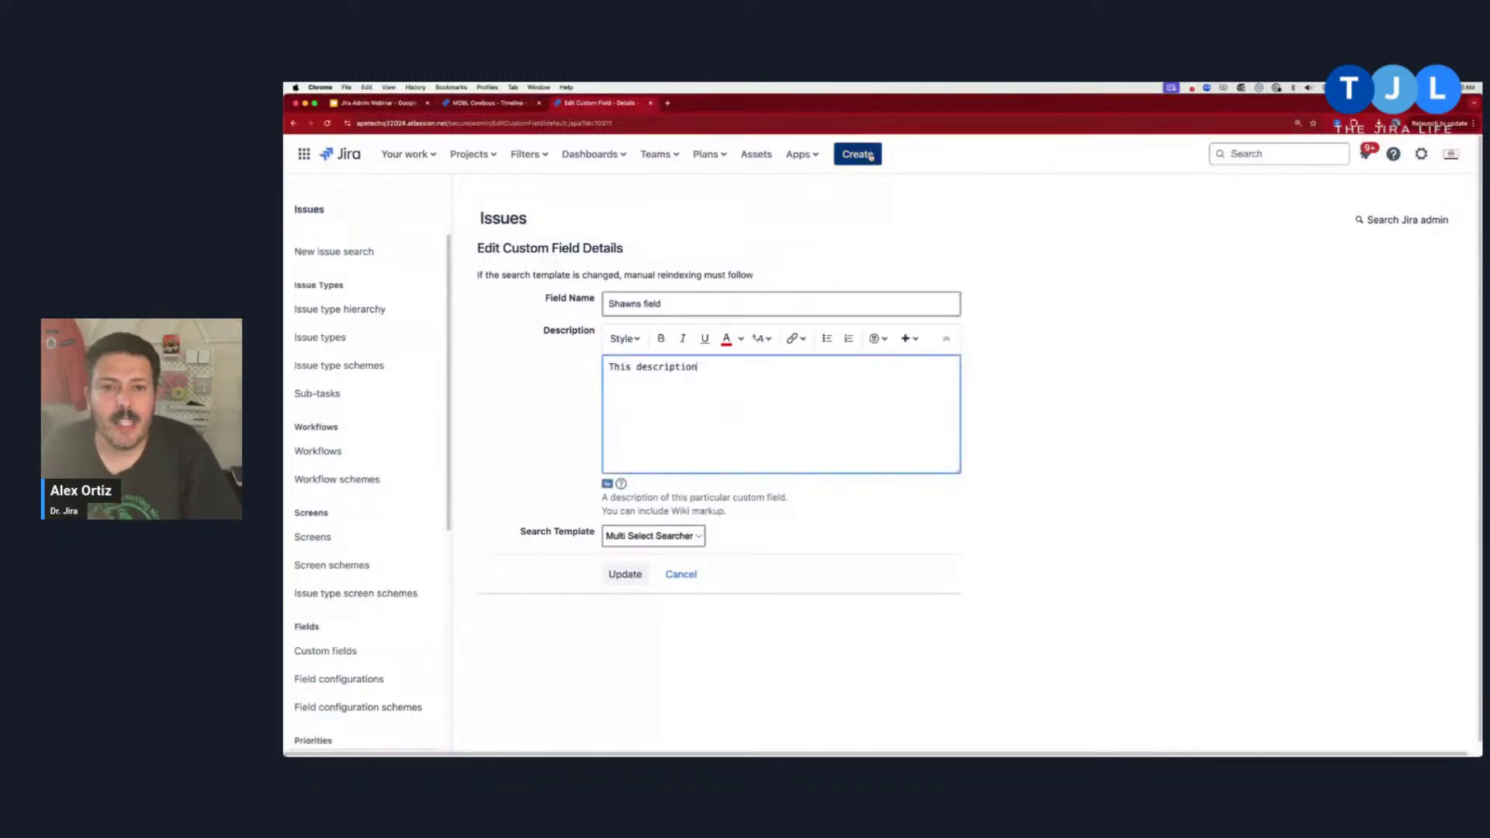
pyautogui.moveTo(618, 455); pyautogui.dragTo(785, 455)
pyautogui.moveTo(715, 531); pyautogui.dragTo(614, 530)
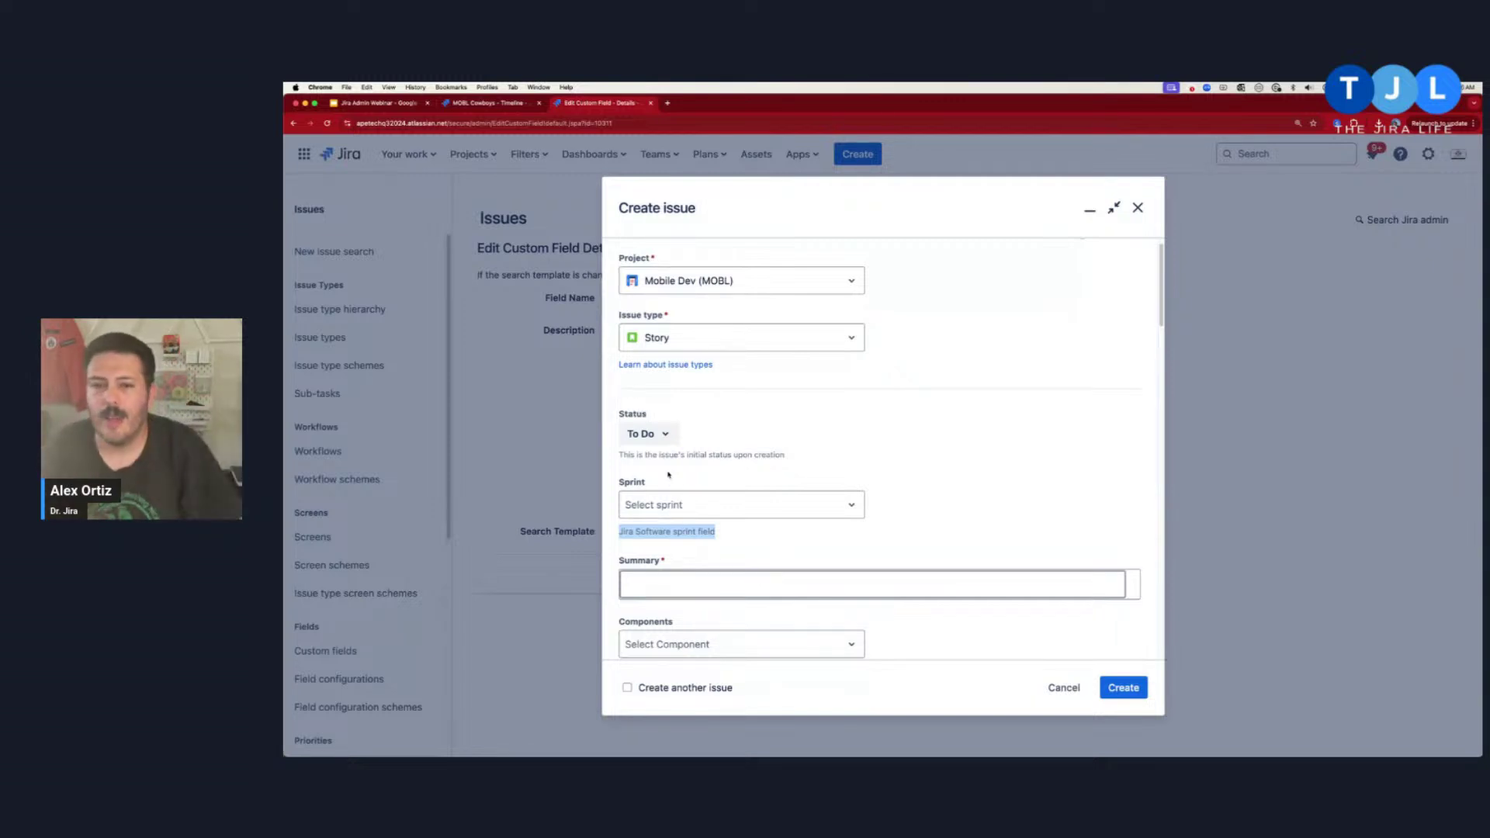
pyautogui.click(1137, 207)
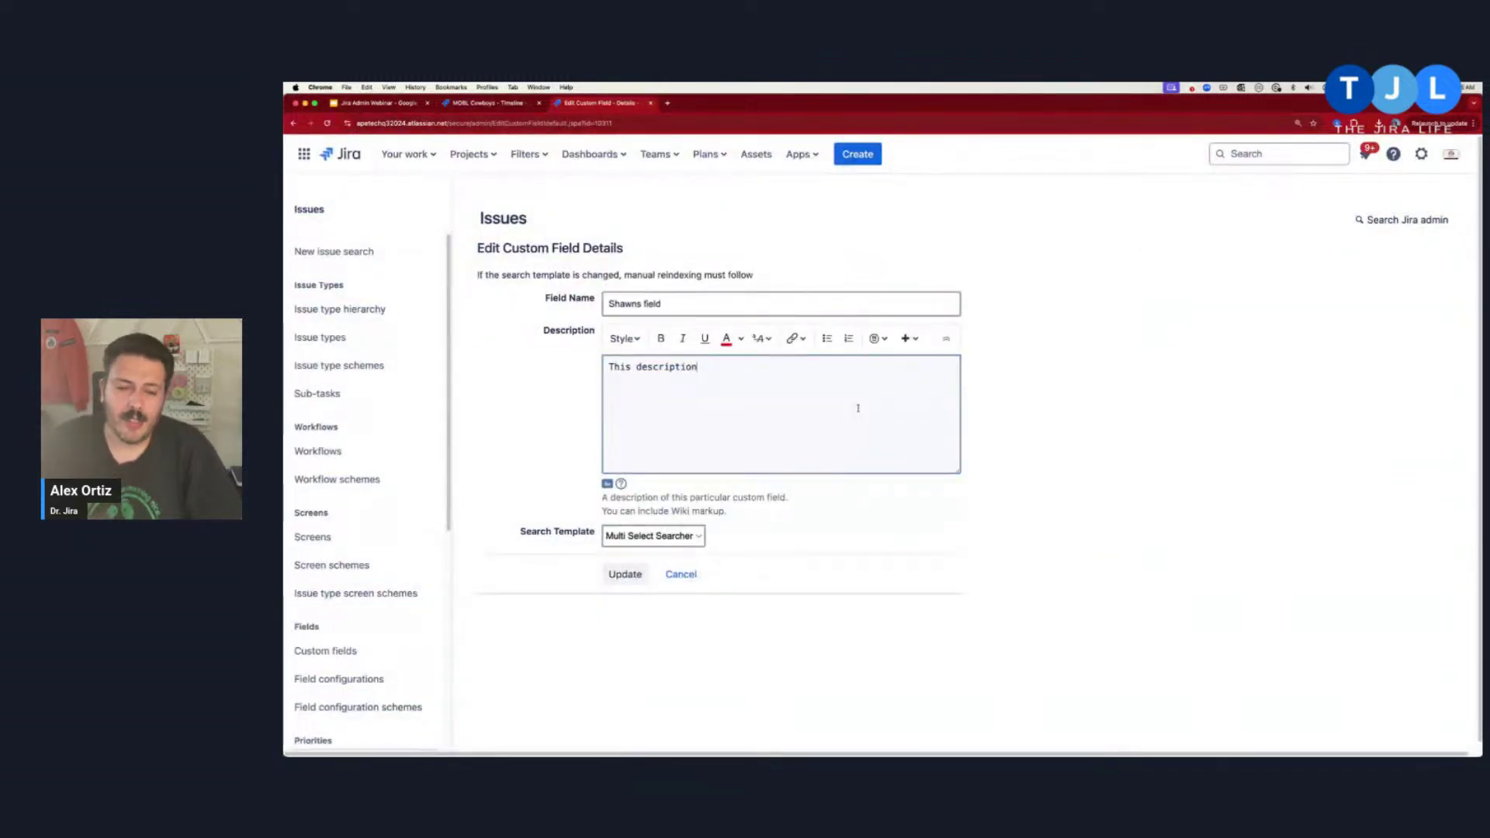
# Save the edited custom field details and check the last used information of the Account field.
pyautogui.click(624, 575)
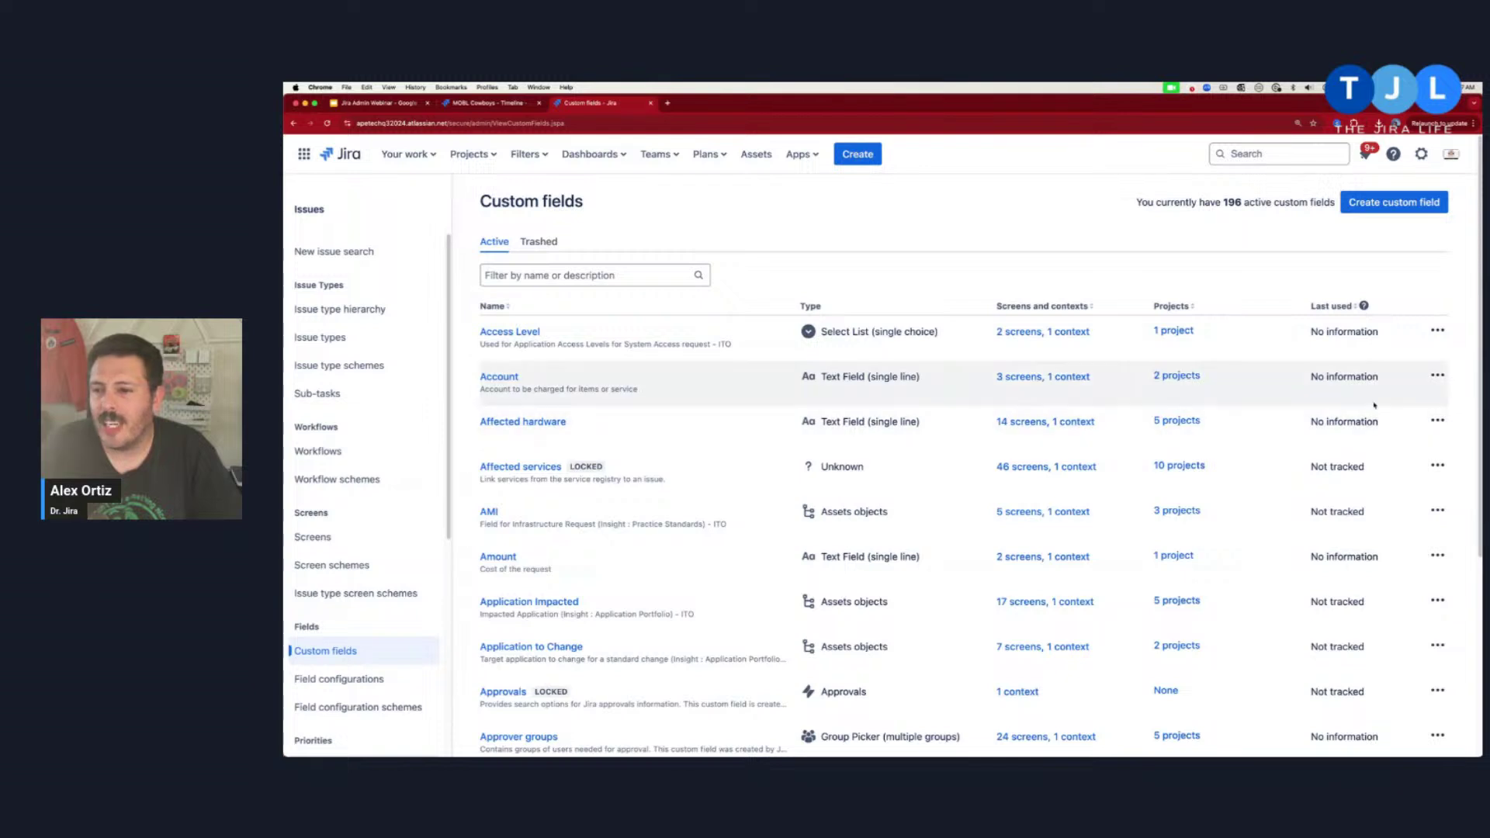
pyautogui.moveTo(1352, 377)
pyautogui.moveTo(1354, 377); pyautogui.dragTo(1373, 379)
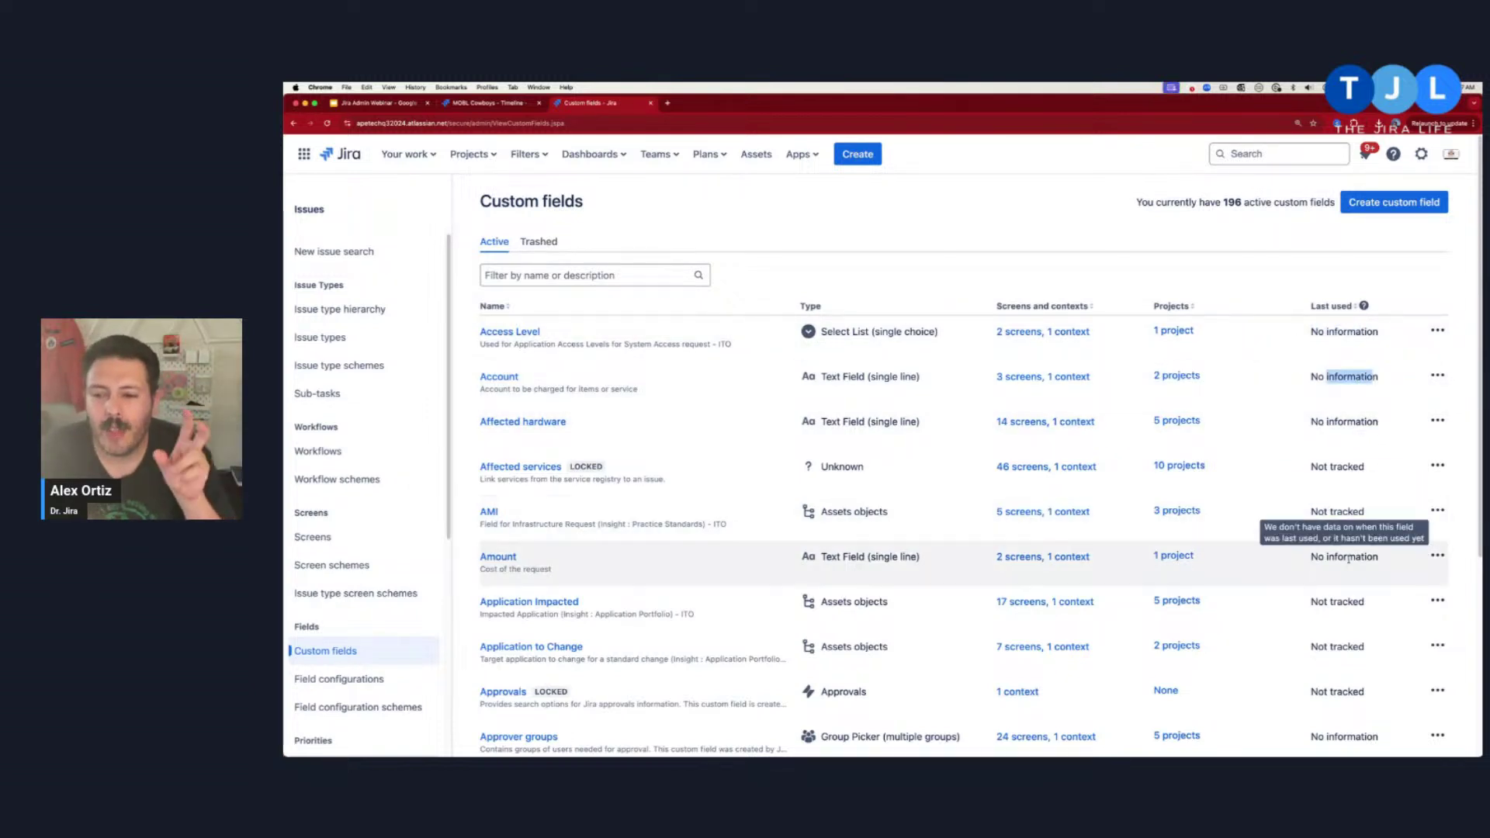
# Examine the last used information across the custom fields list, including the fields on page 5.
pyautogui.scroll(-2, 1358, 589)
pyautogui.scroll(-1, 1358, 591)
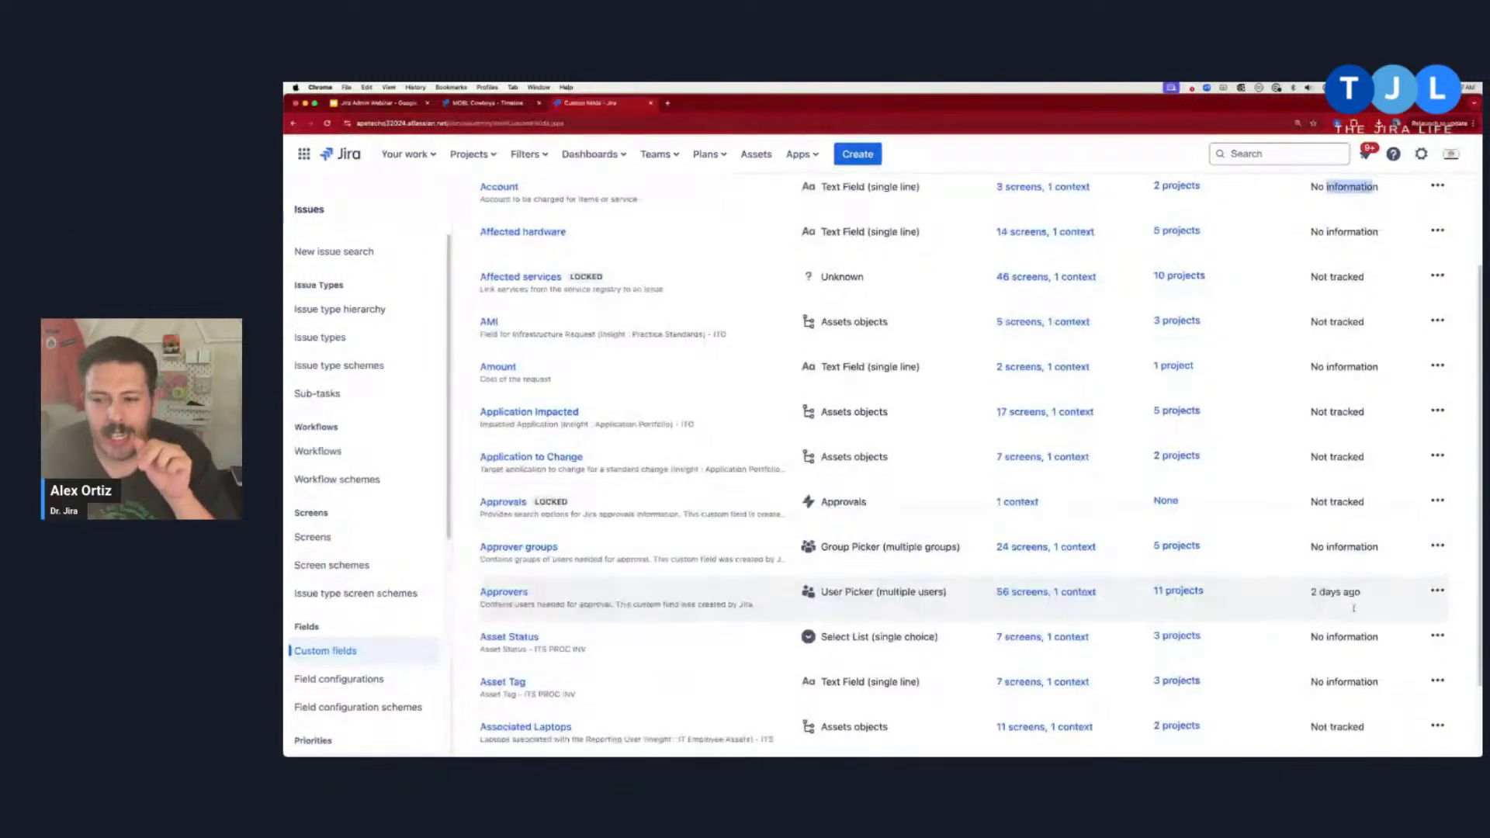
pyautogui.moveTo(1358, 591); pyautogui.dragTo(1326, 592)
pyautogui.scroll(-2, 1325, 592)
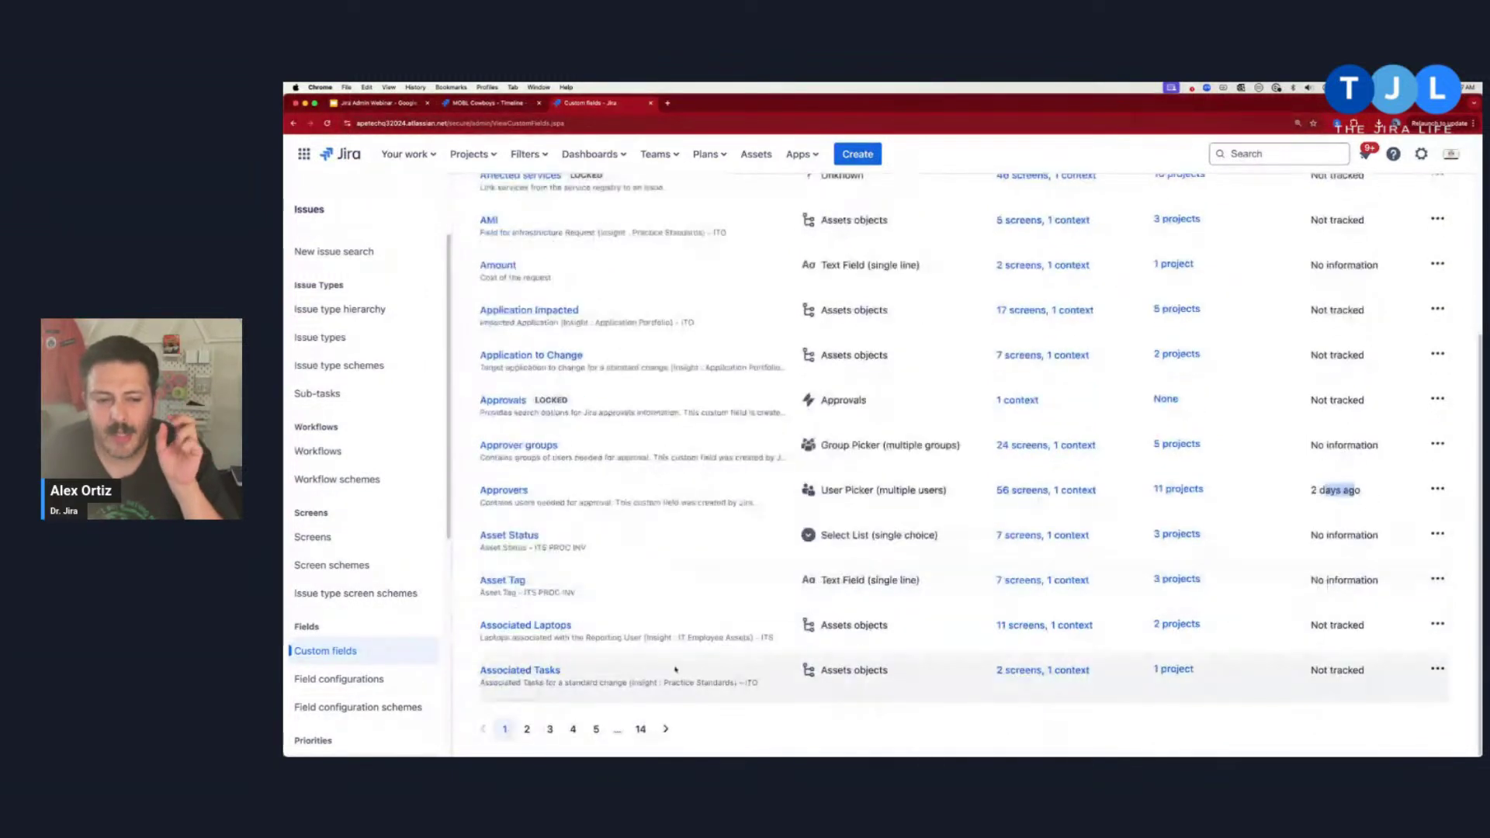
pyautogui.click(596, 729)
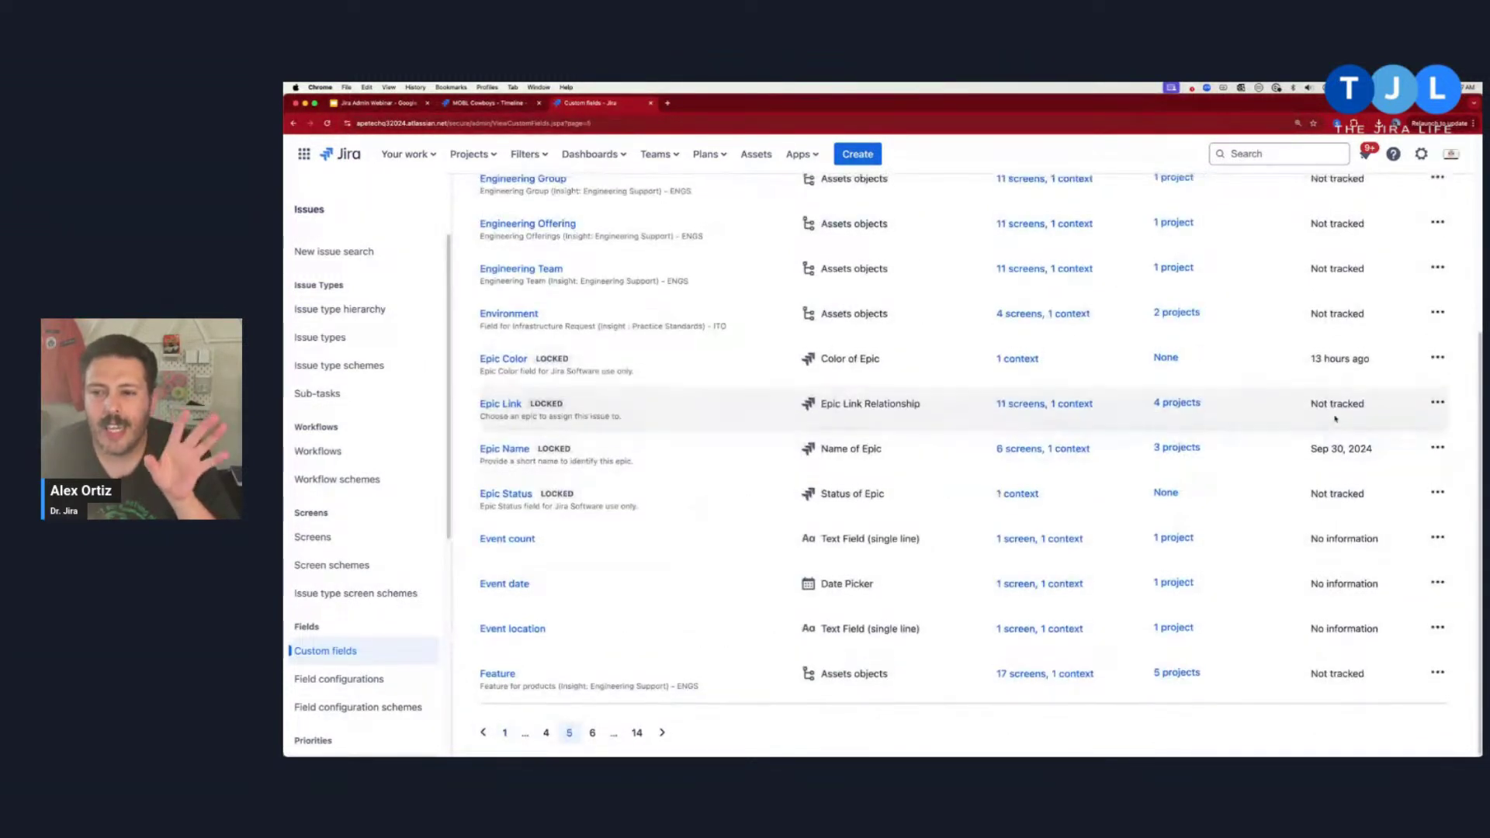
pyautogui.scroll(1, 1335, 431)
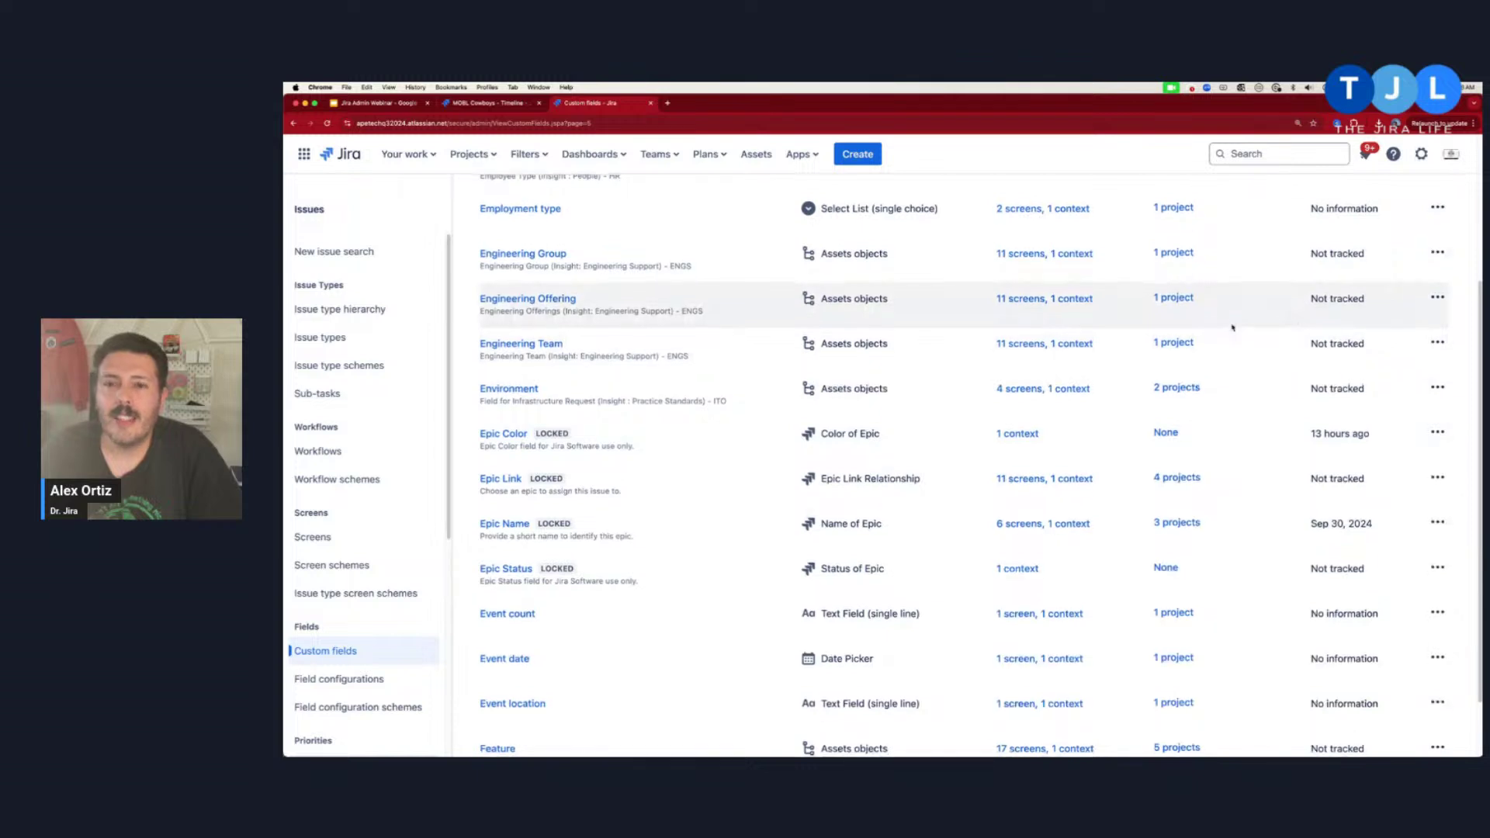
pyautogui.scroll(1, 1232, 324)
pyautogui.scroll(5, 1232, 327)
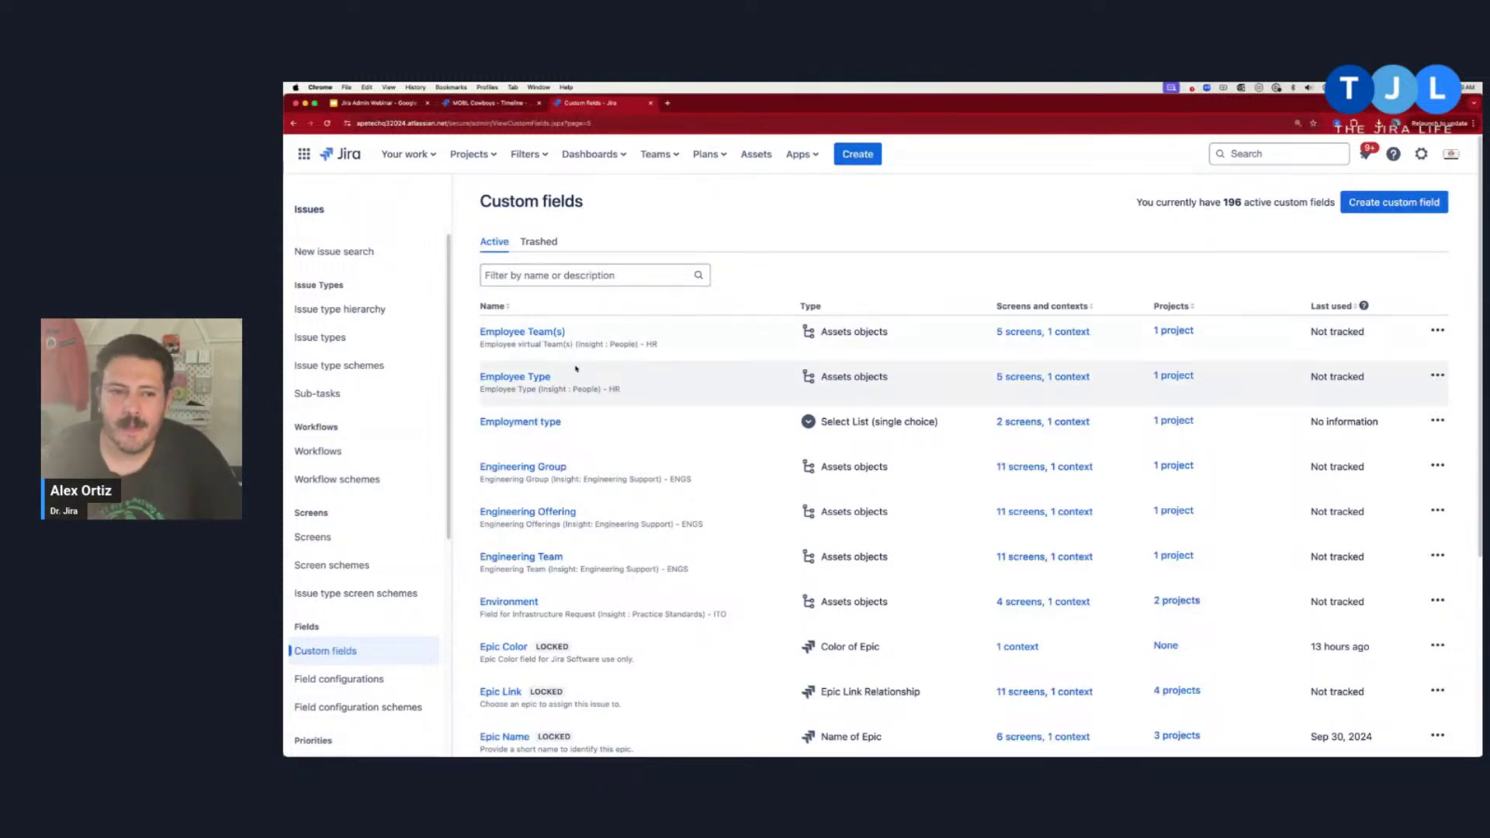
# Filter the custom fields by the first name in the new select list field's title and check its last used information.
pyautogui.click(585, 277)
pyautogui.write('sahil')
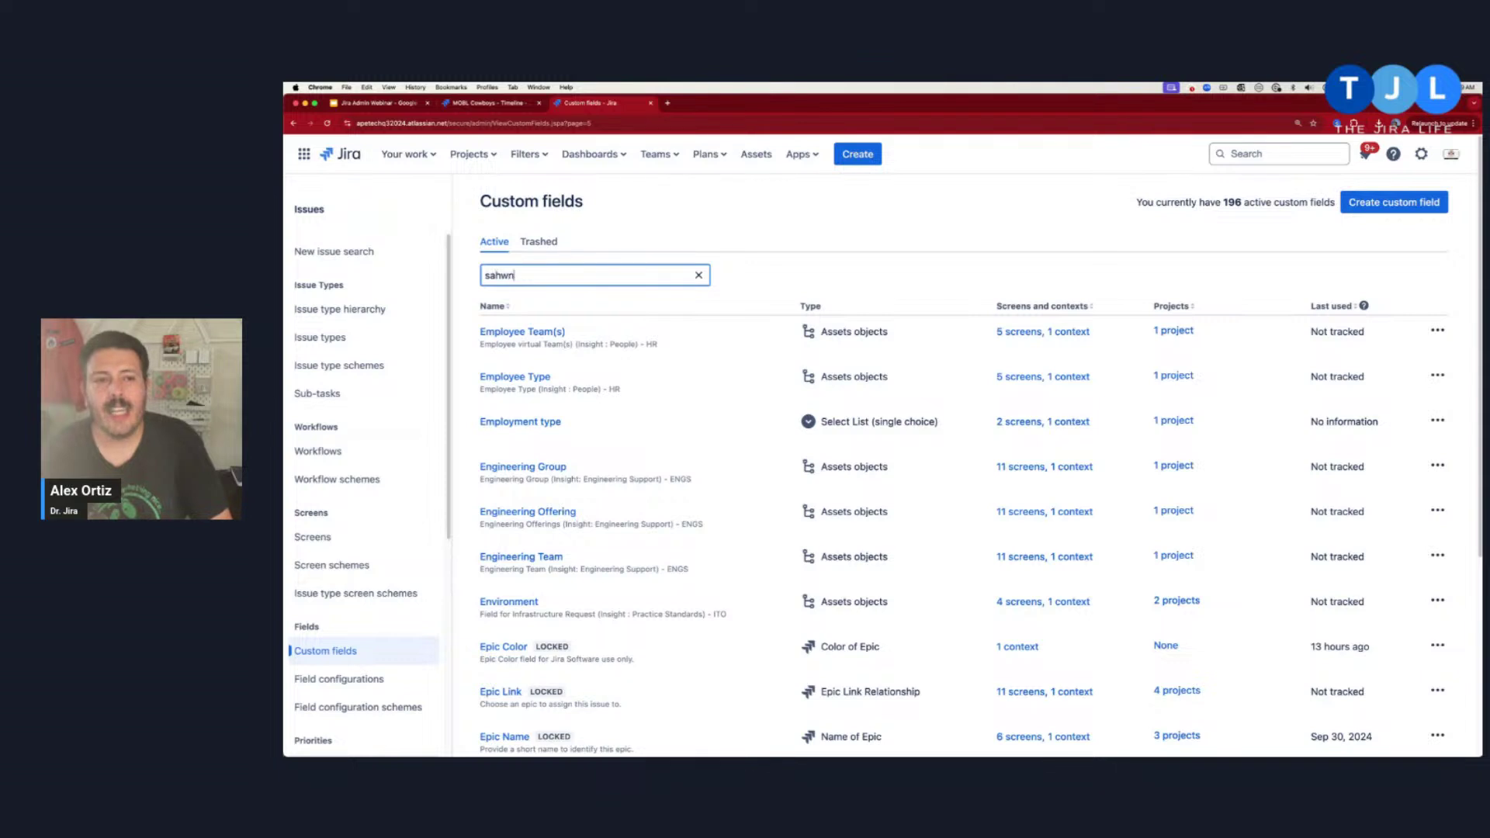
pyautogui.press('BackSpace')
pyautogui.press('BackSpace')
pyautogui.press('BackSpace')
pyautogui.press('BackSpace')
pyautogui.write('hawn')
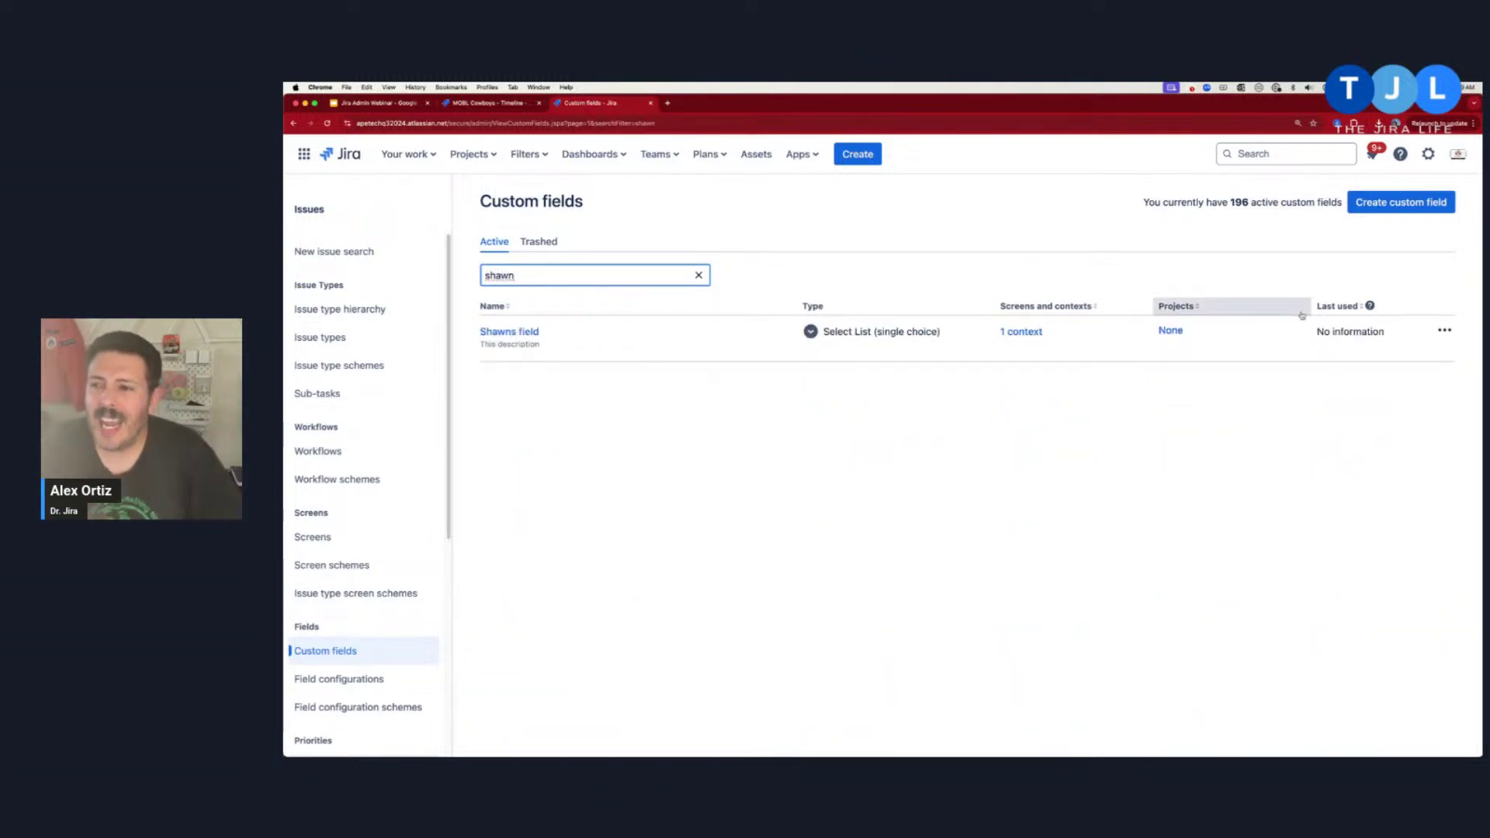
pyautogui.moveTo(1374, 329)
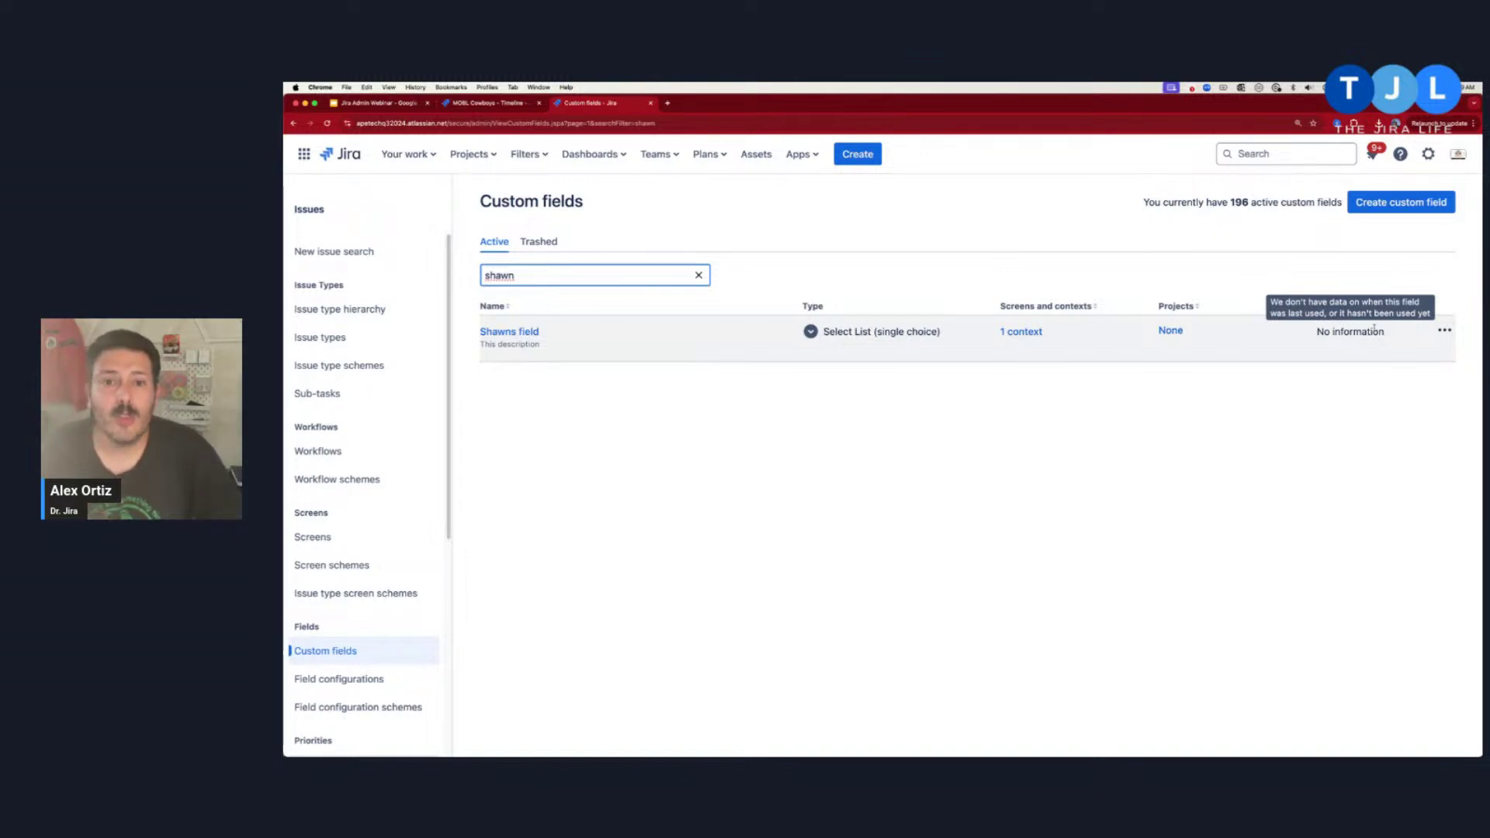
# Open the contexts and default value configuration of the new select list field and add "Option D" to its options.
pyautogui.click(1445, 332)
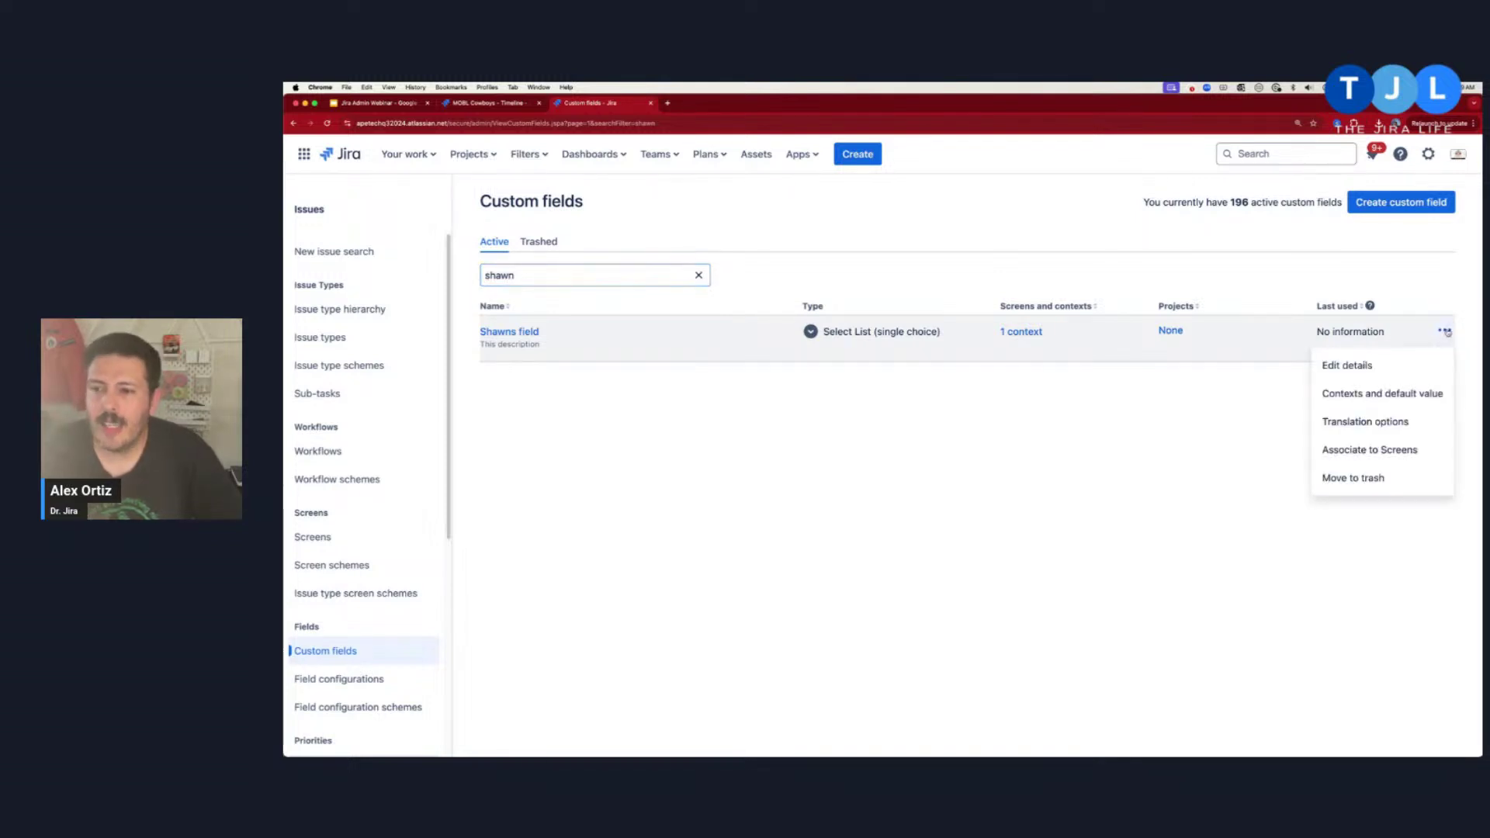
pyautogui.click(1389, 394)
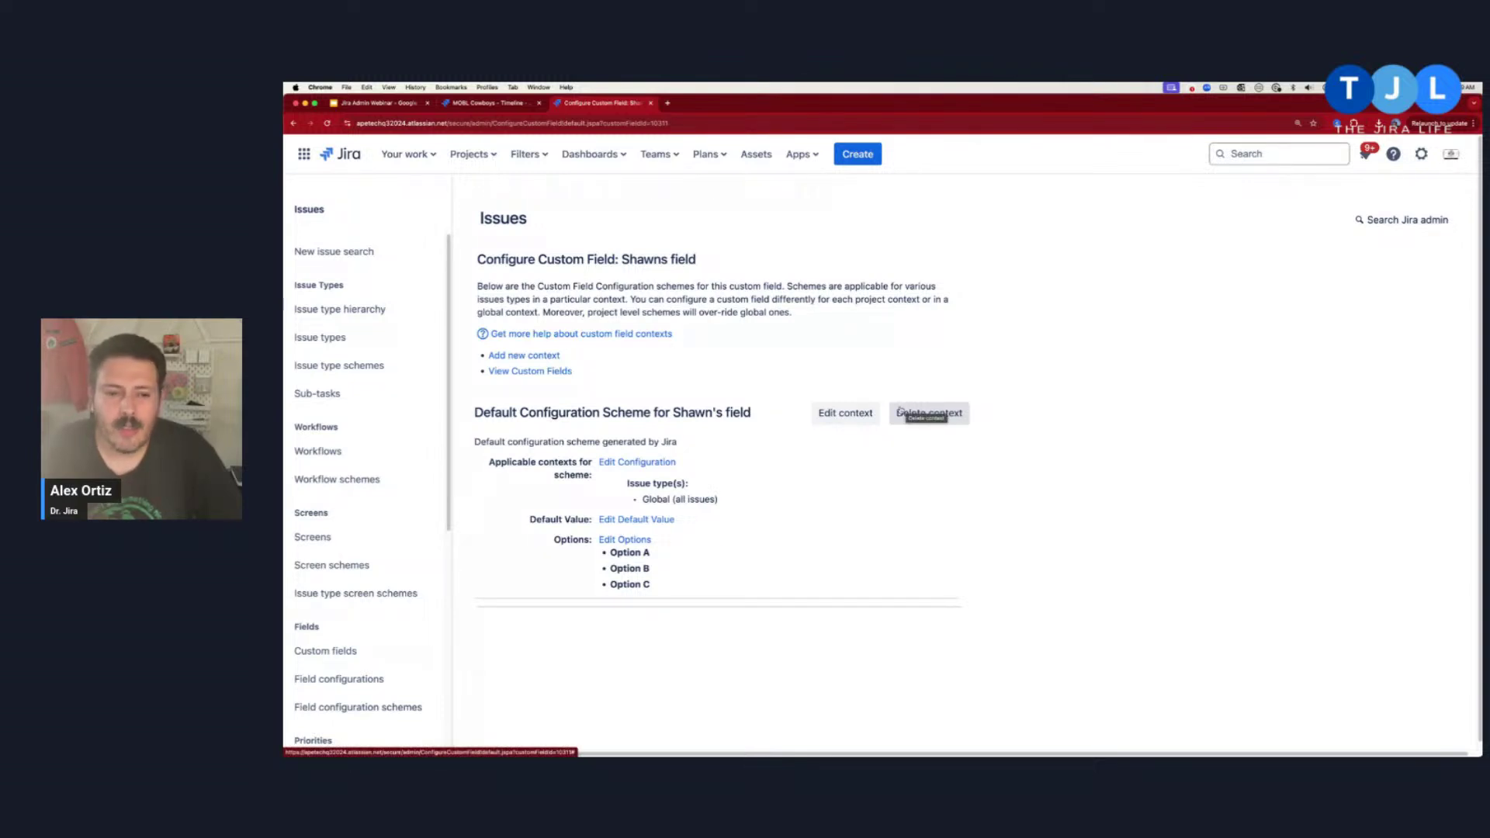
pyautogui.click(622, 541)
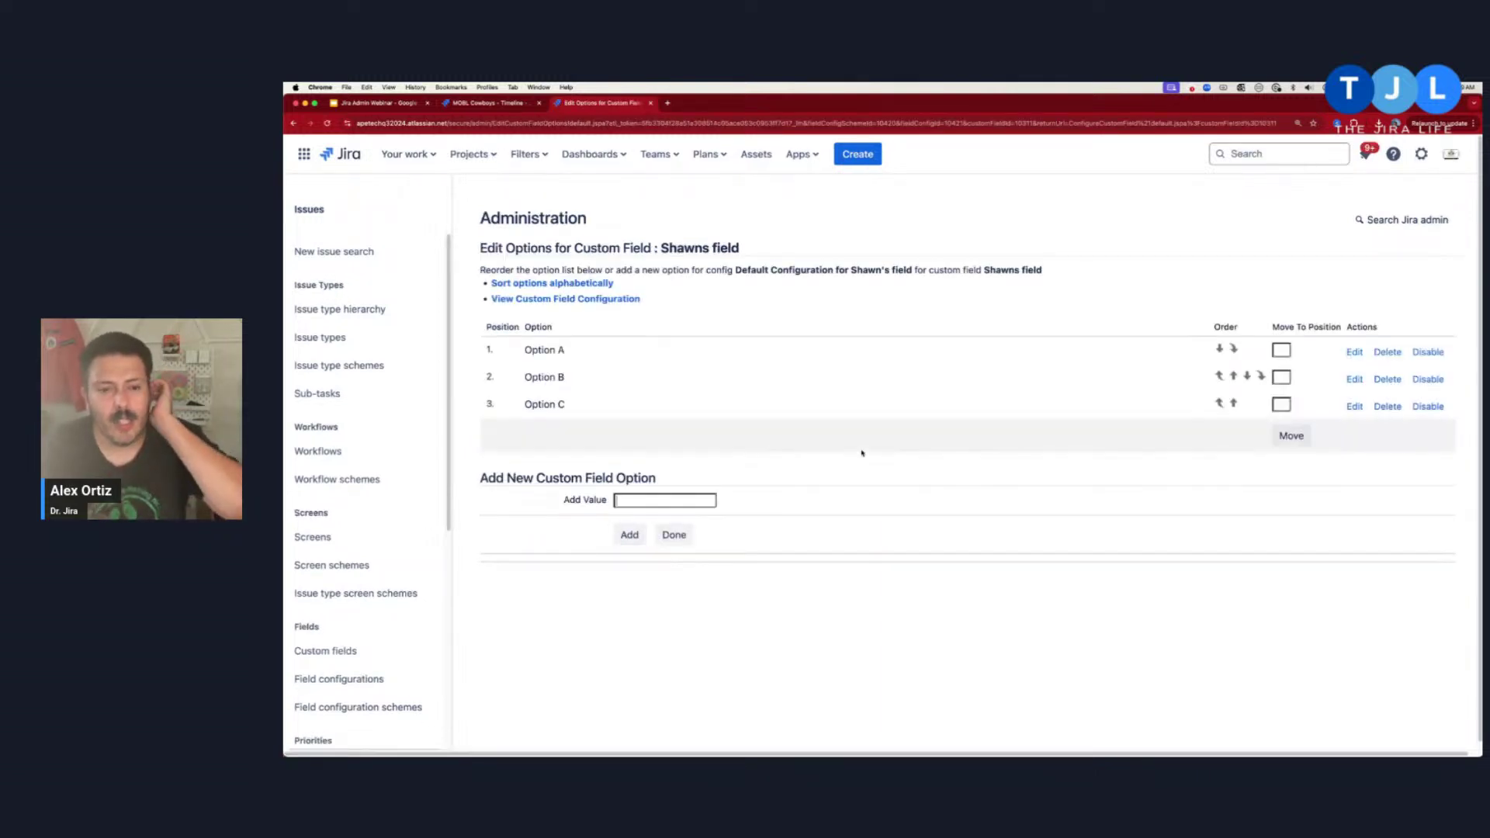
pyautogui.write('Op')
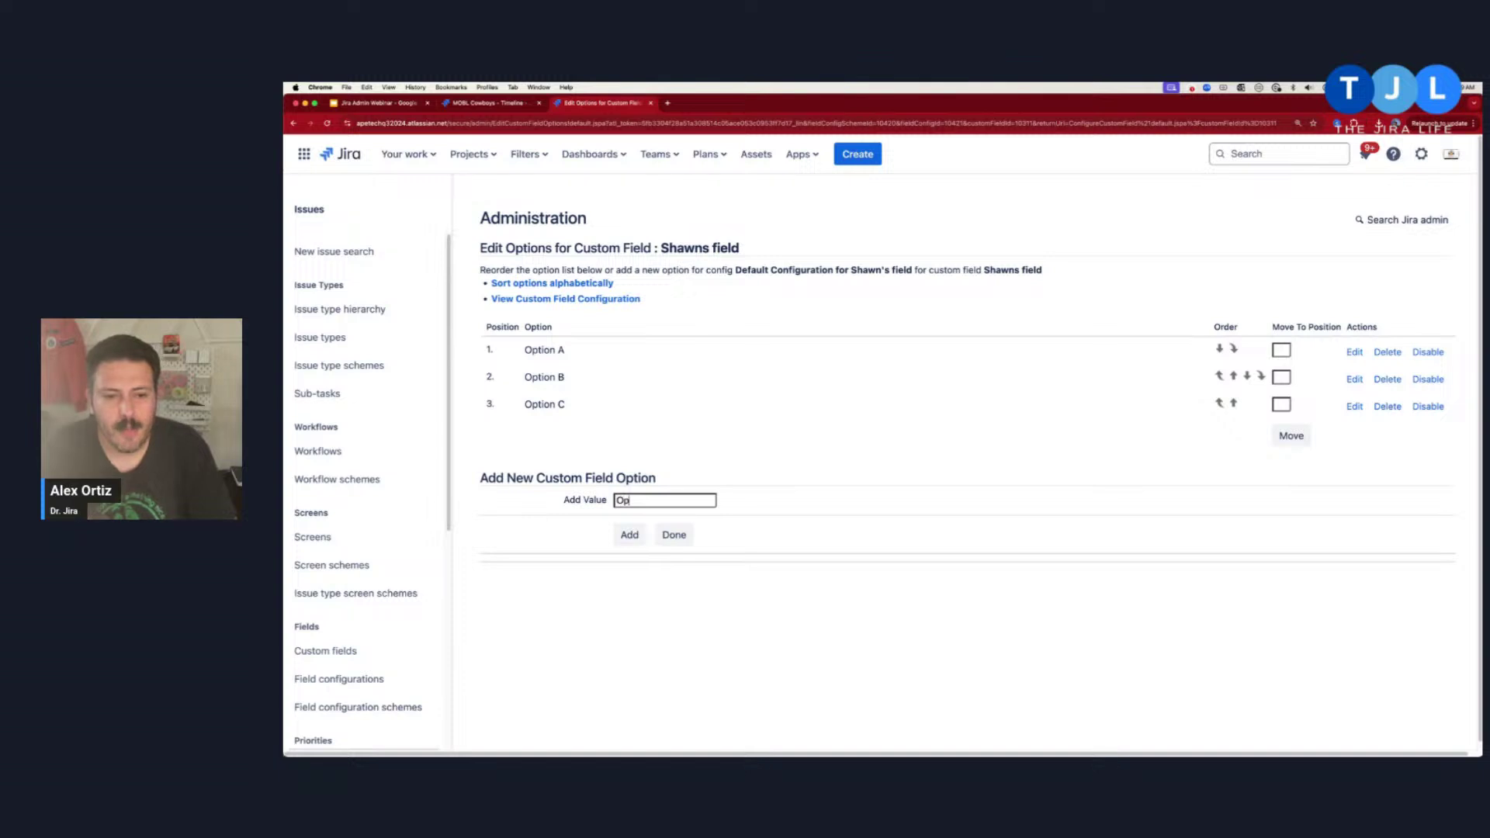
pyautogui.write('tion D')
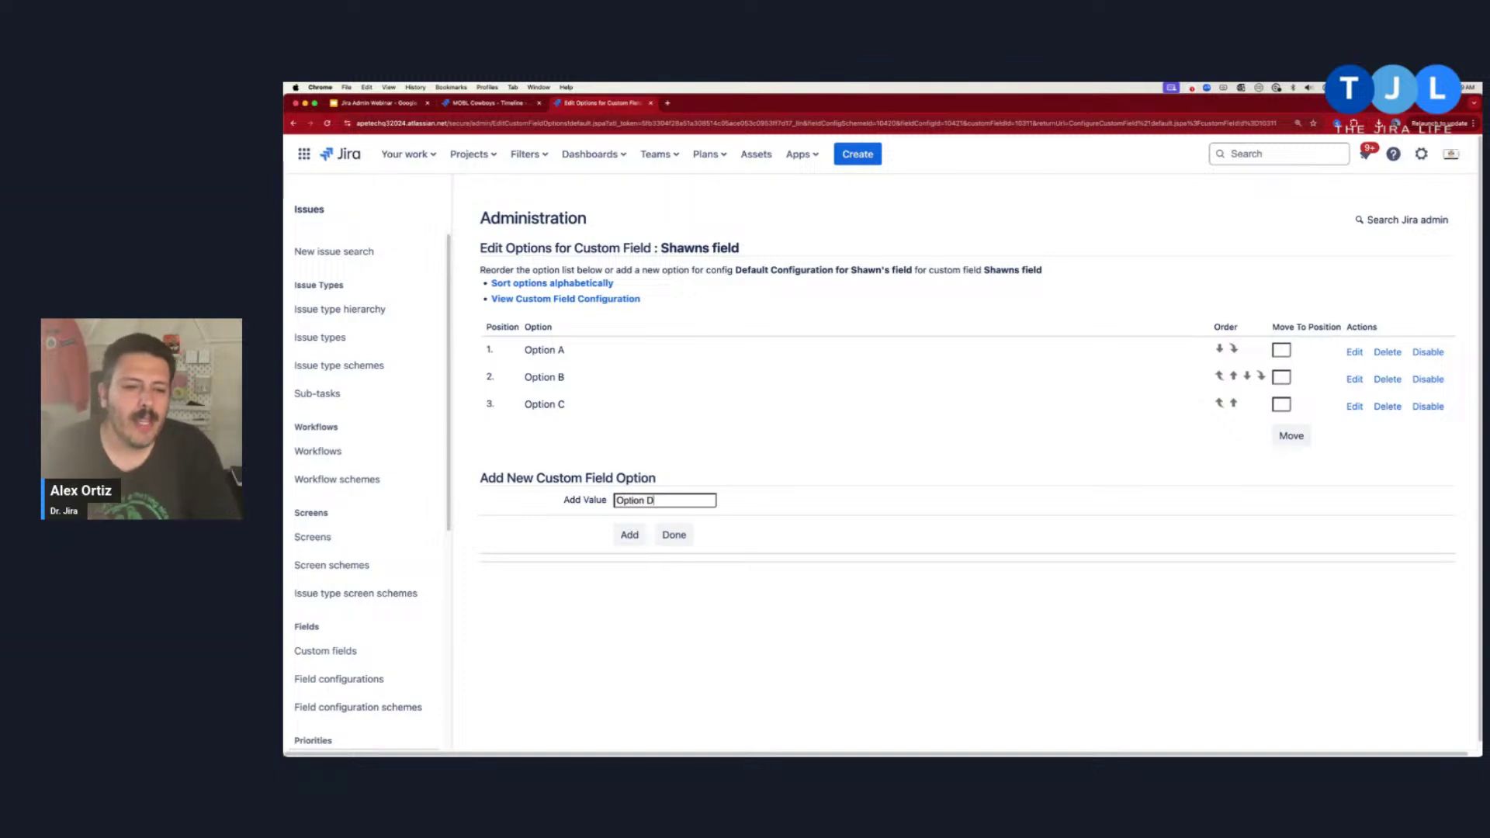
pyautogui.click(639, 540)
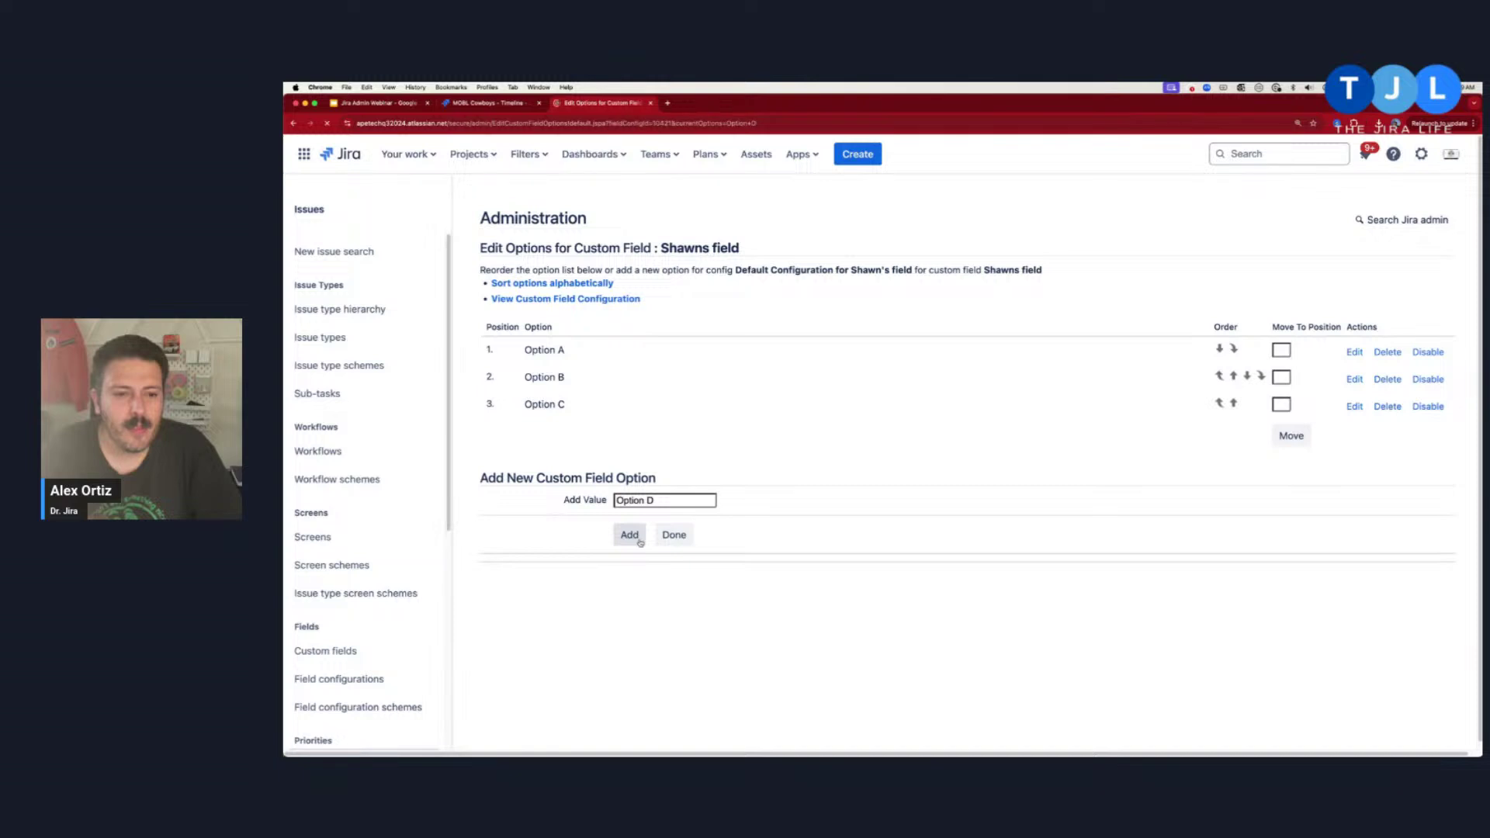
pyautogui.click(671, 571)
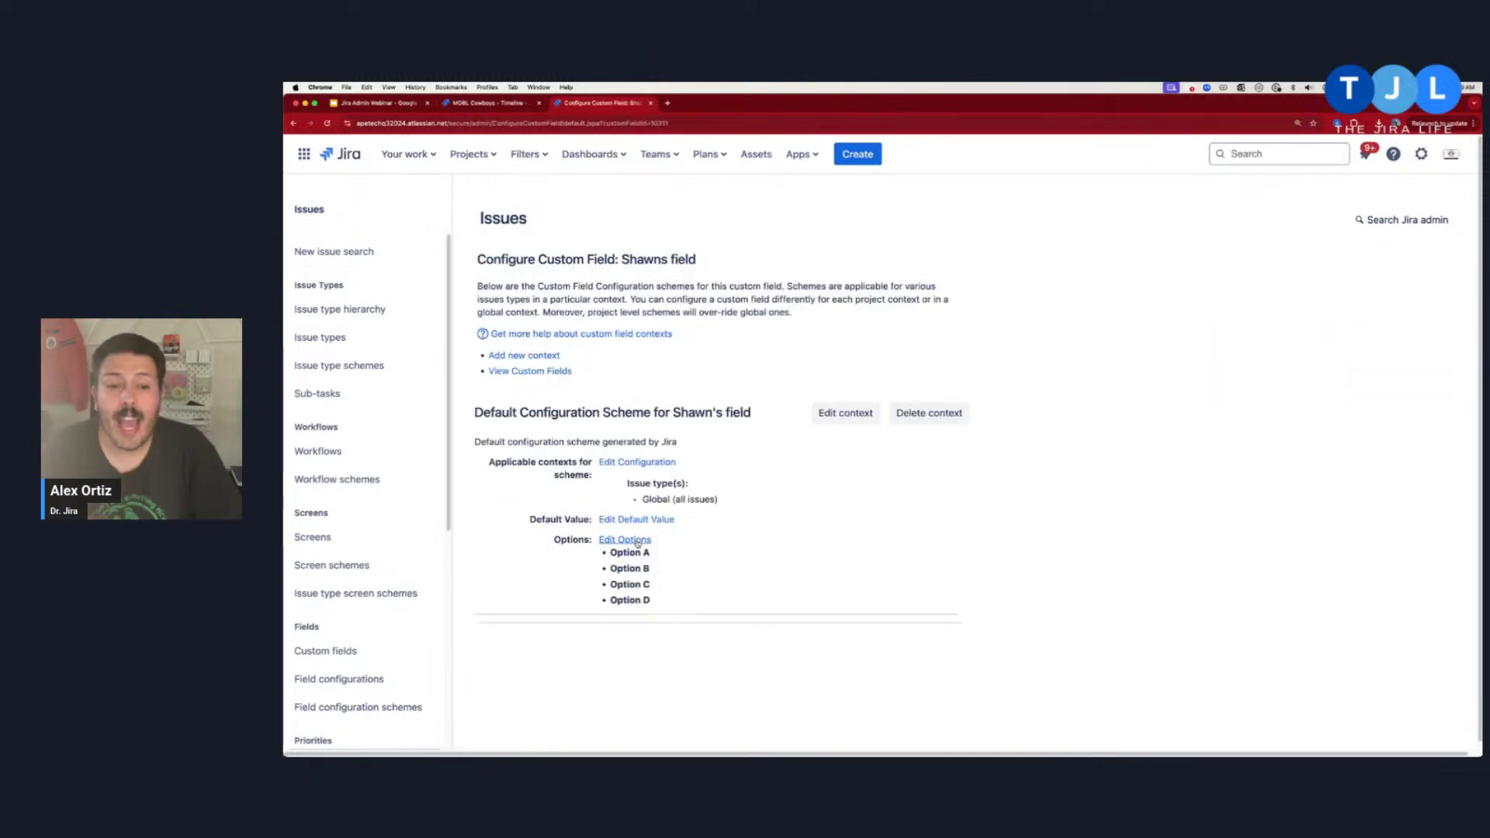
# Reopen the field's options and rename Option C as "Option c".
pyautogui.click(636, 543)
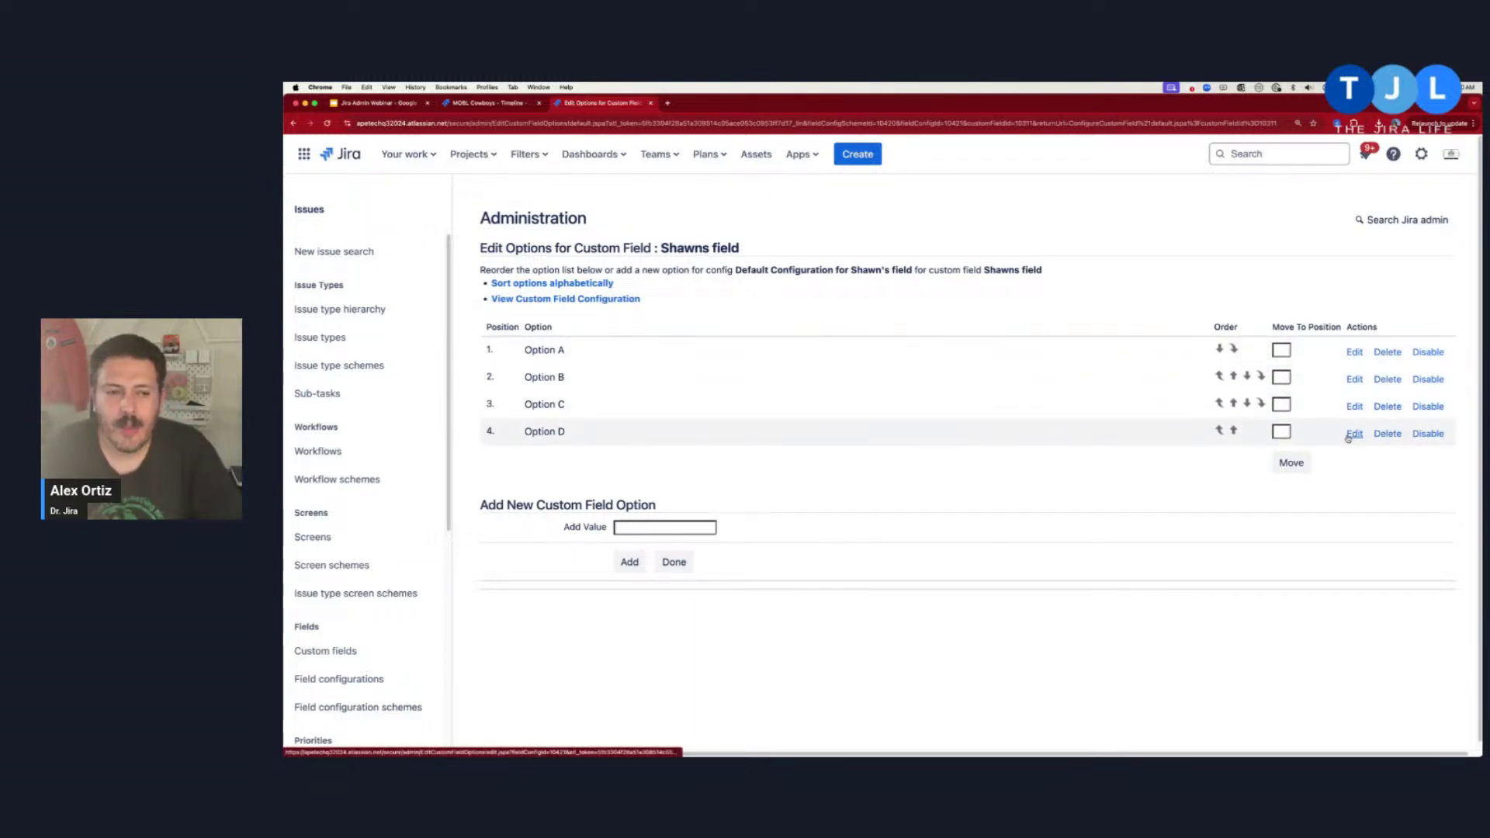
pyautogui.click(1354, 407)
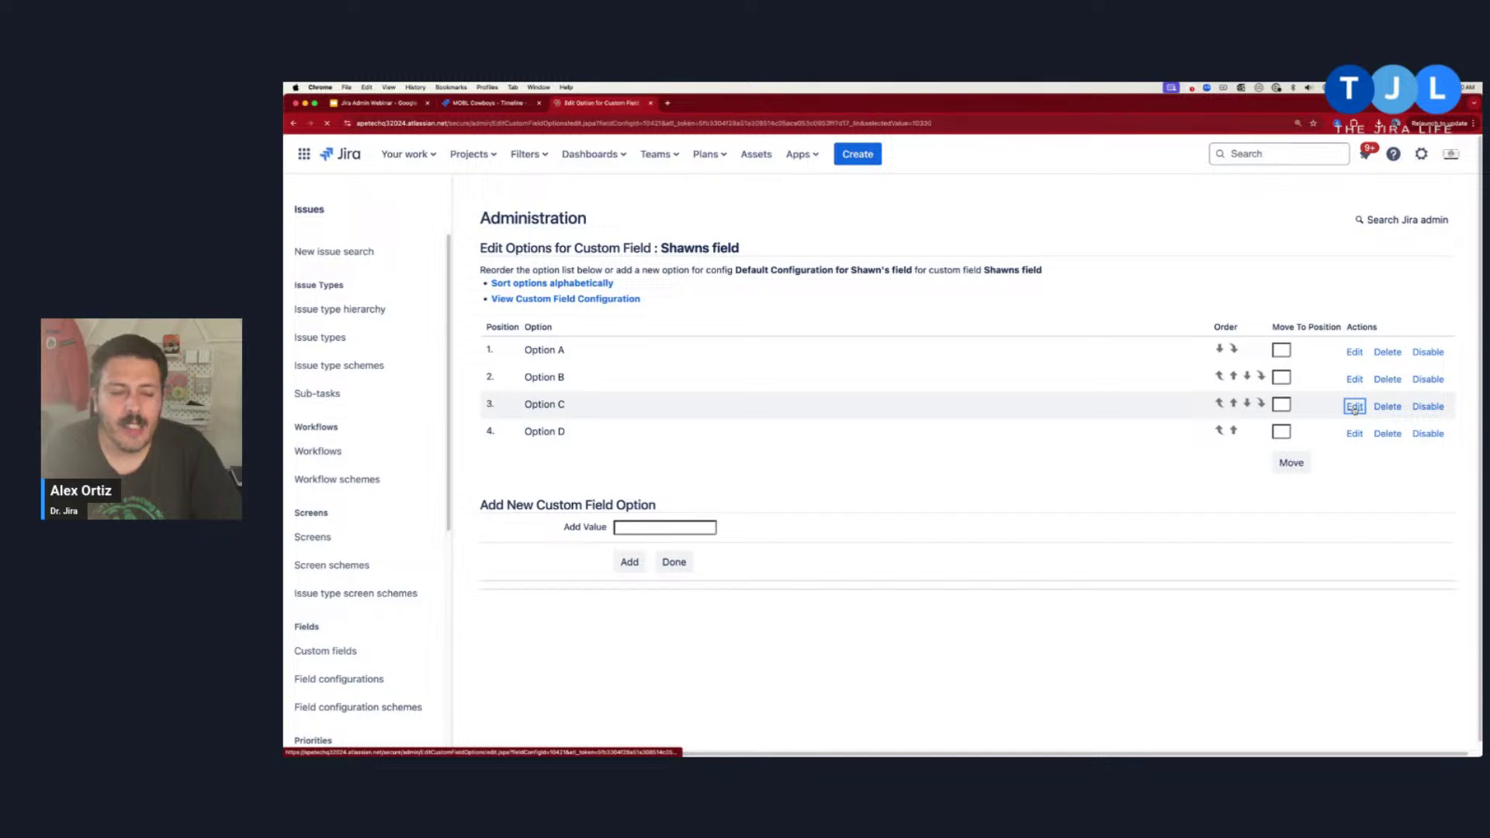
pyautogui.click(508, 290)
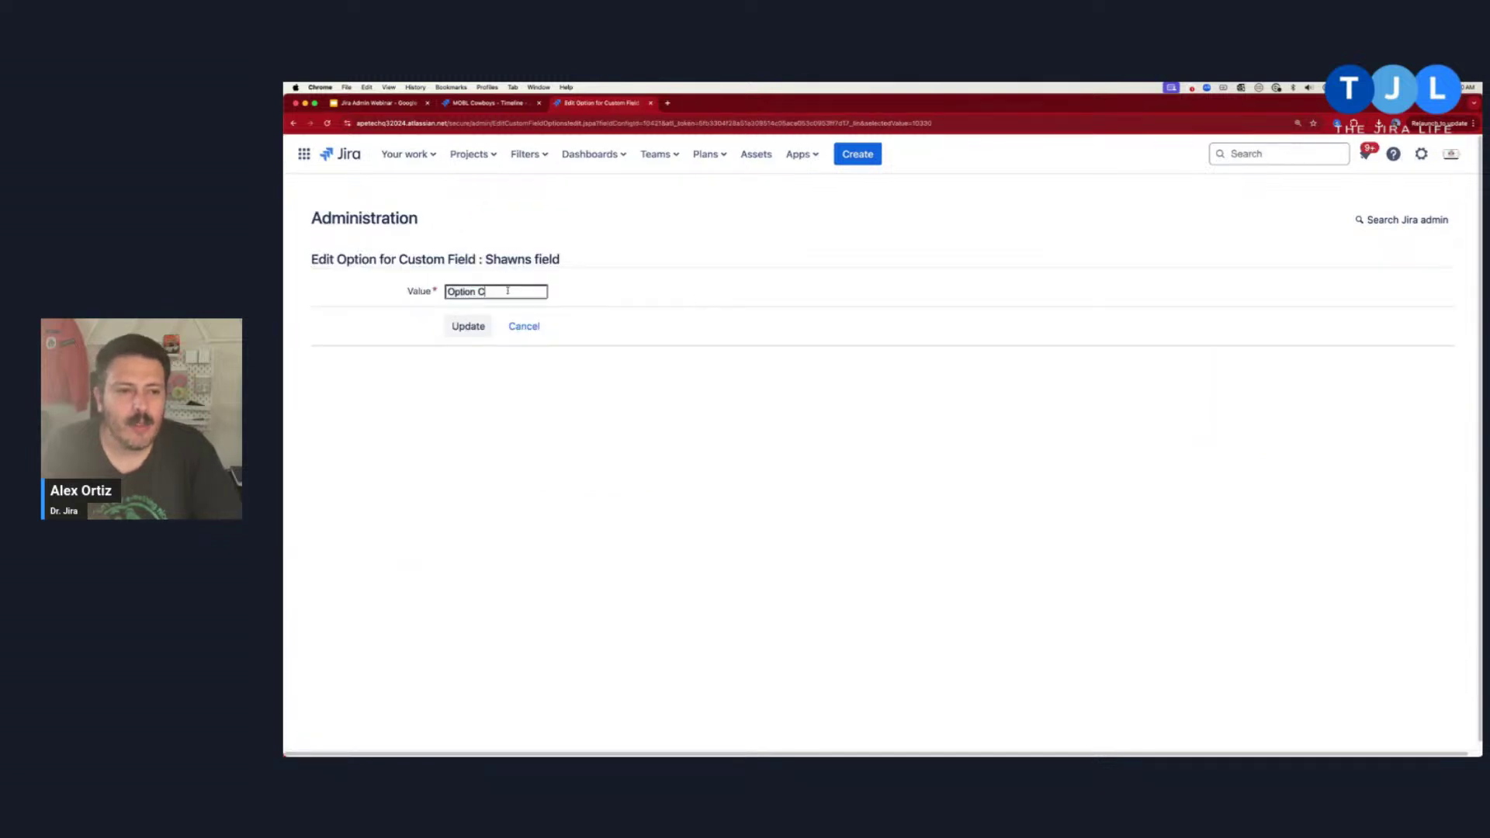
pyautogui.press('BackSpace')
pyautogui.write('c')
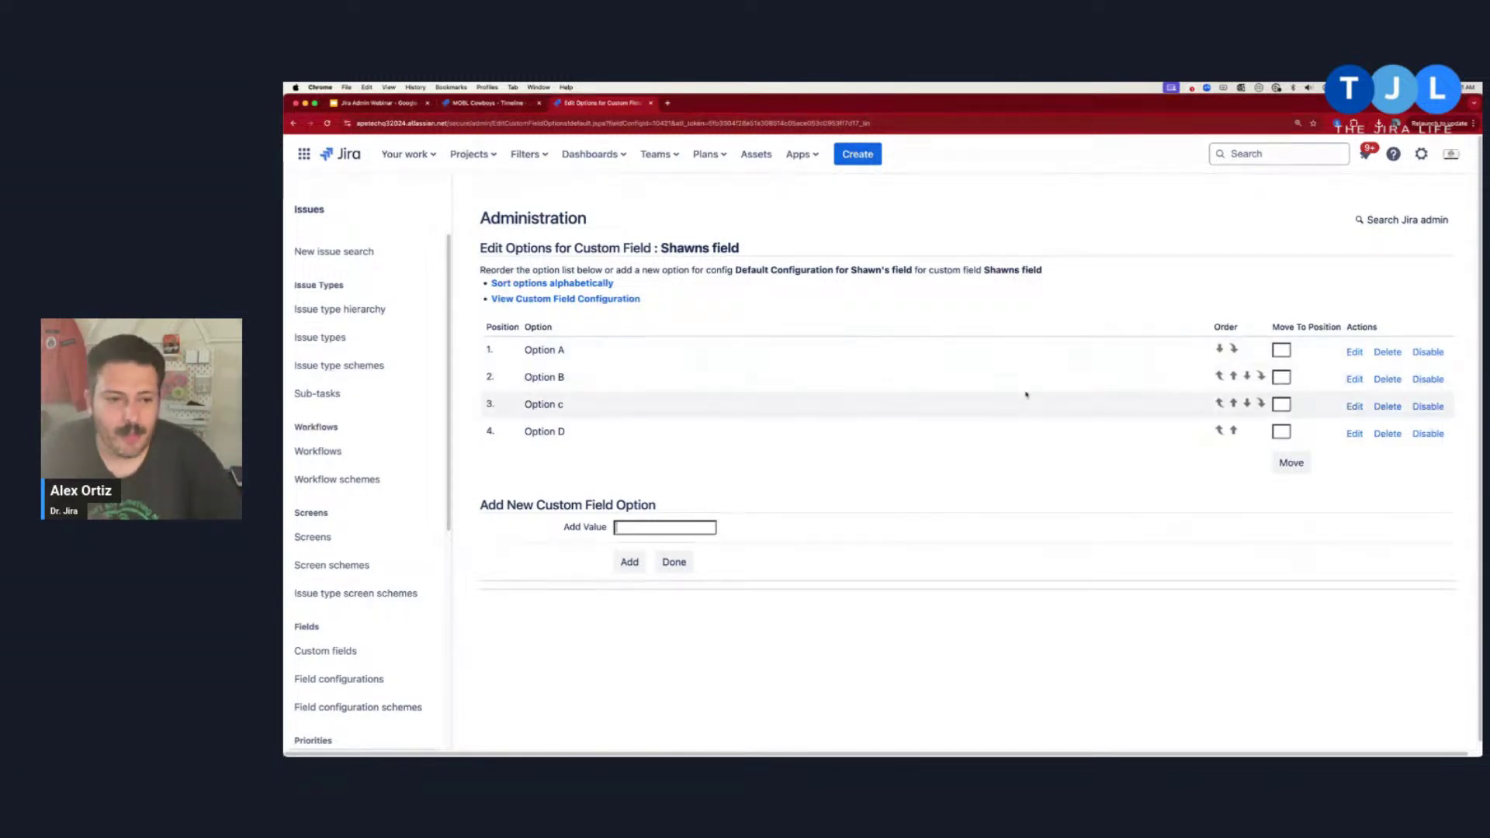
# Restore the capital letter in the third option's name so it reads "Option C".
pyautogui.click(1355, 407)
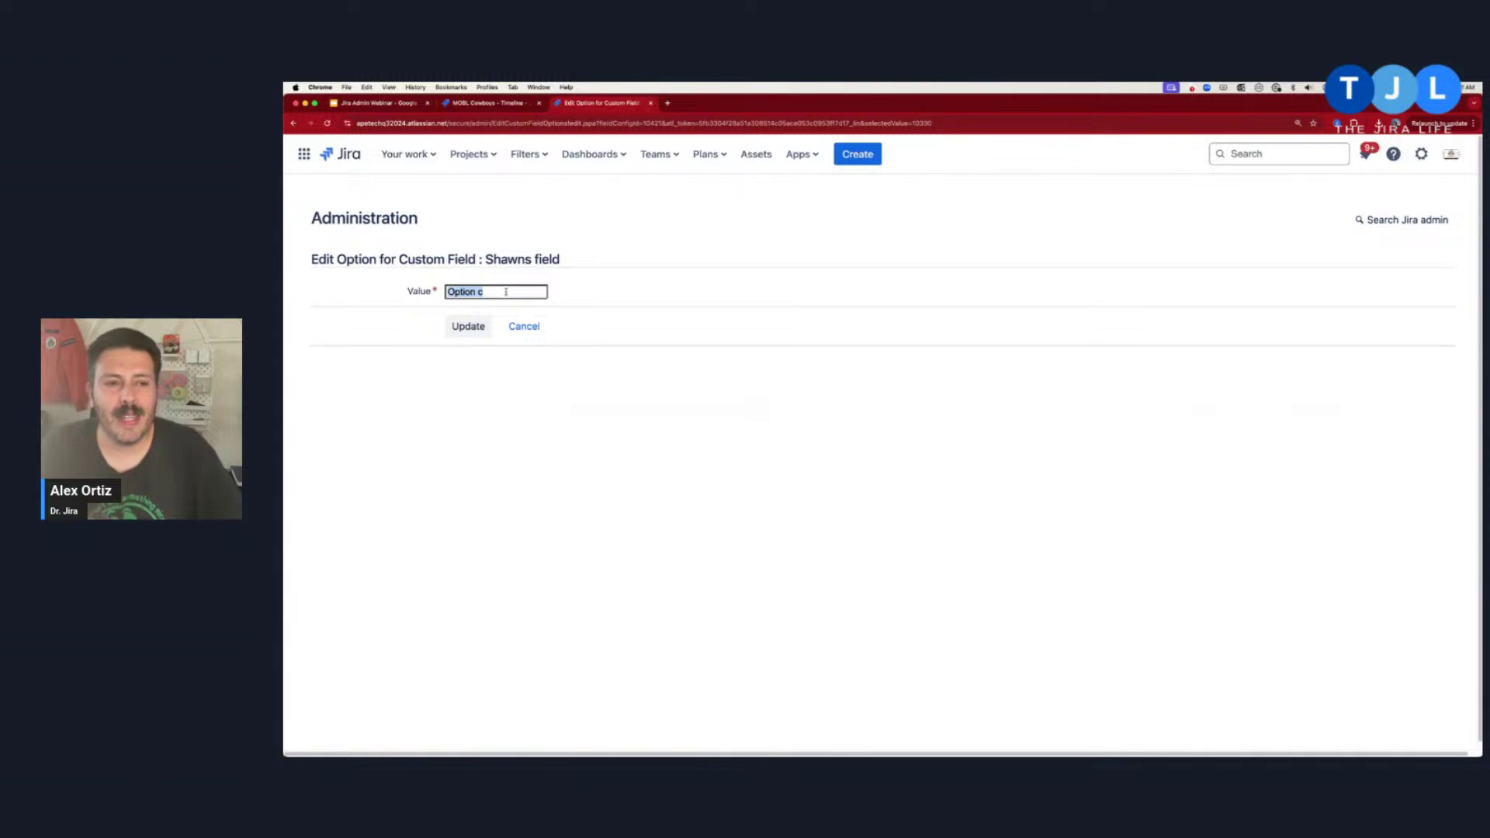
pyautogui.click(506, 292)
pyautogui.write('C')
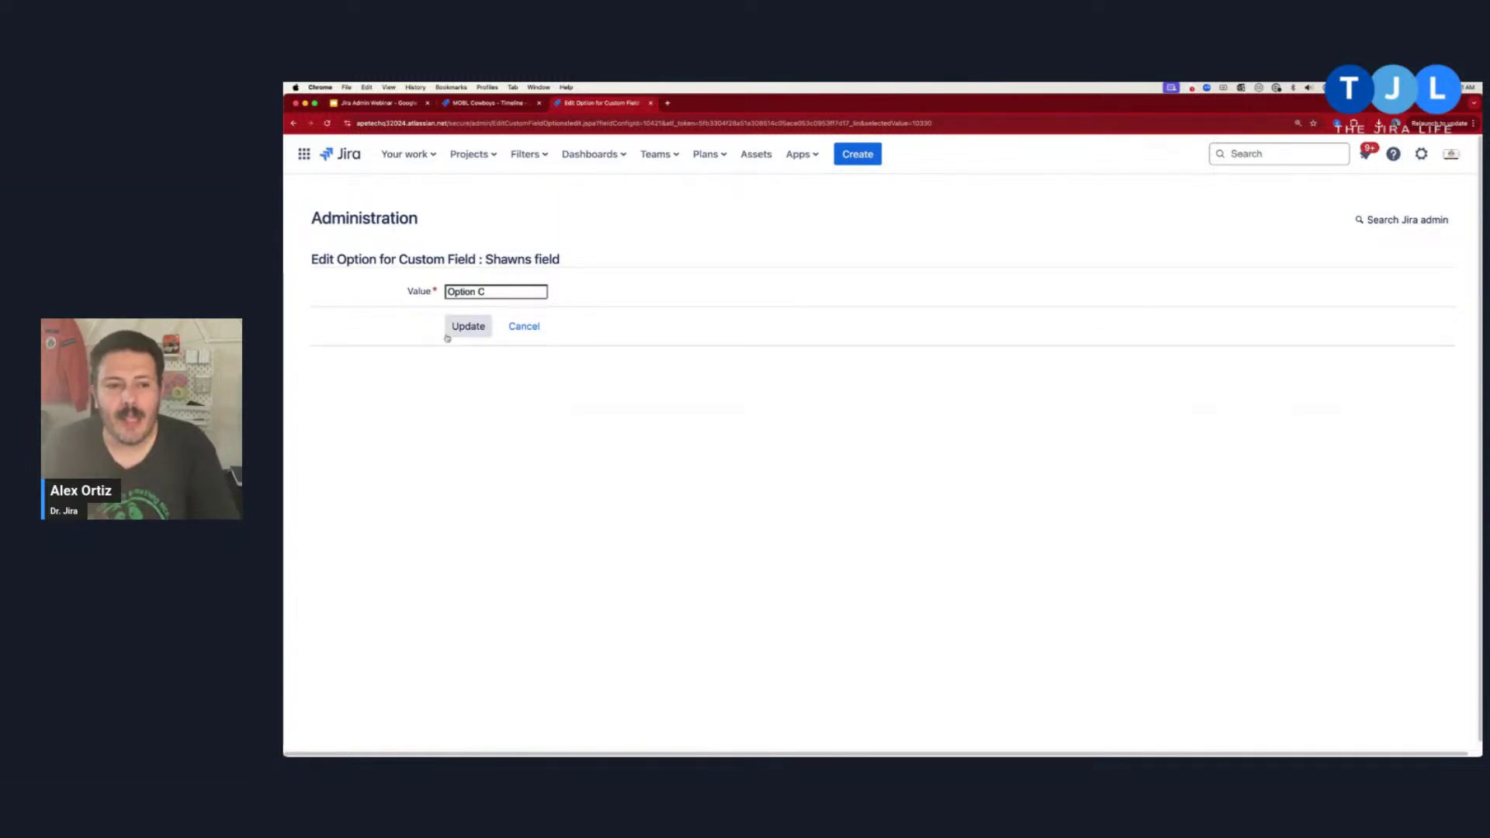
pyautogui.click(475, 328)
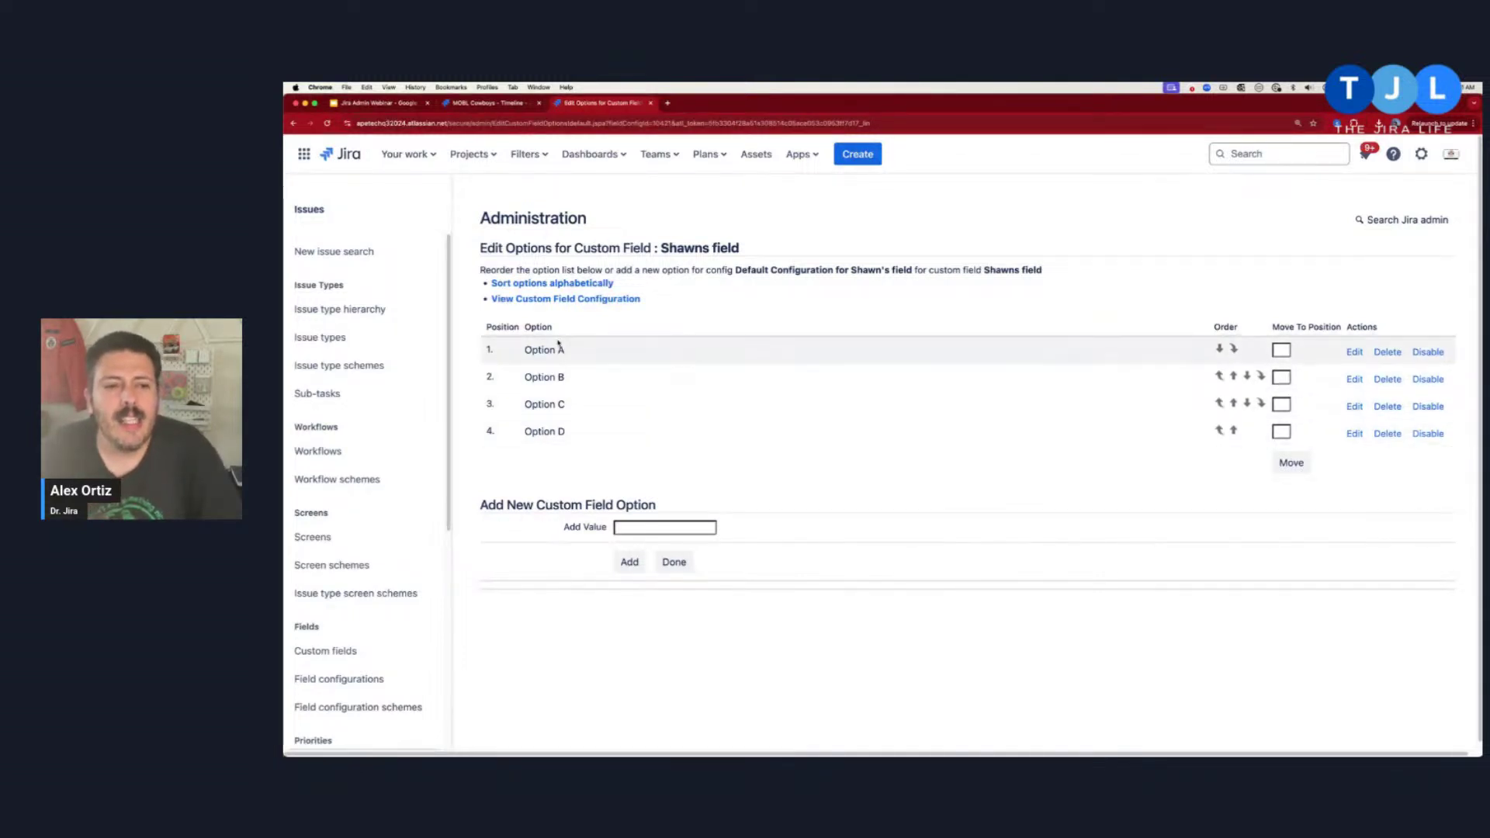
# Reorder the options by moving Option B up and Option C down, and restore the order by sorting them alphabetically.
pyautogui.click(1234, 377)
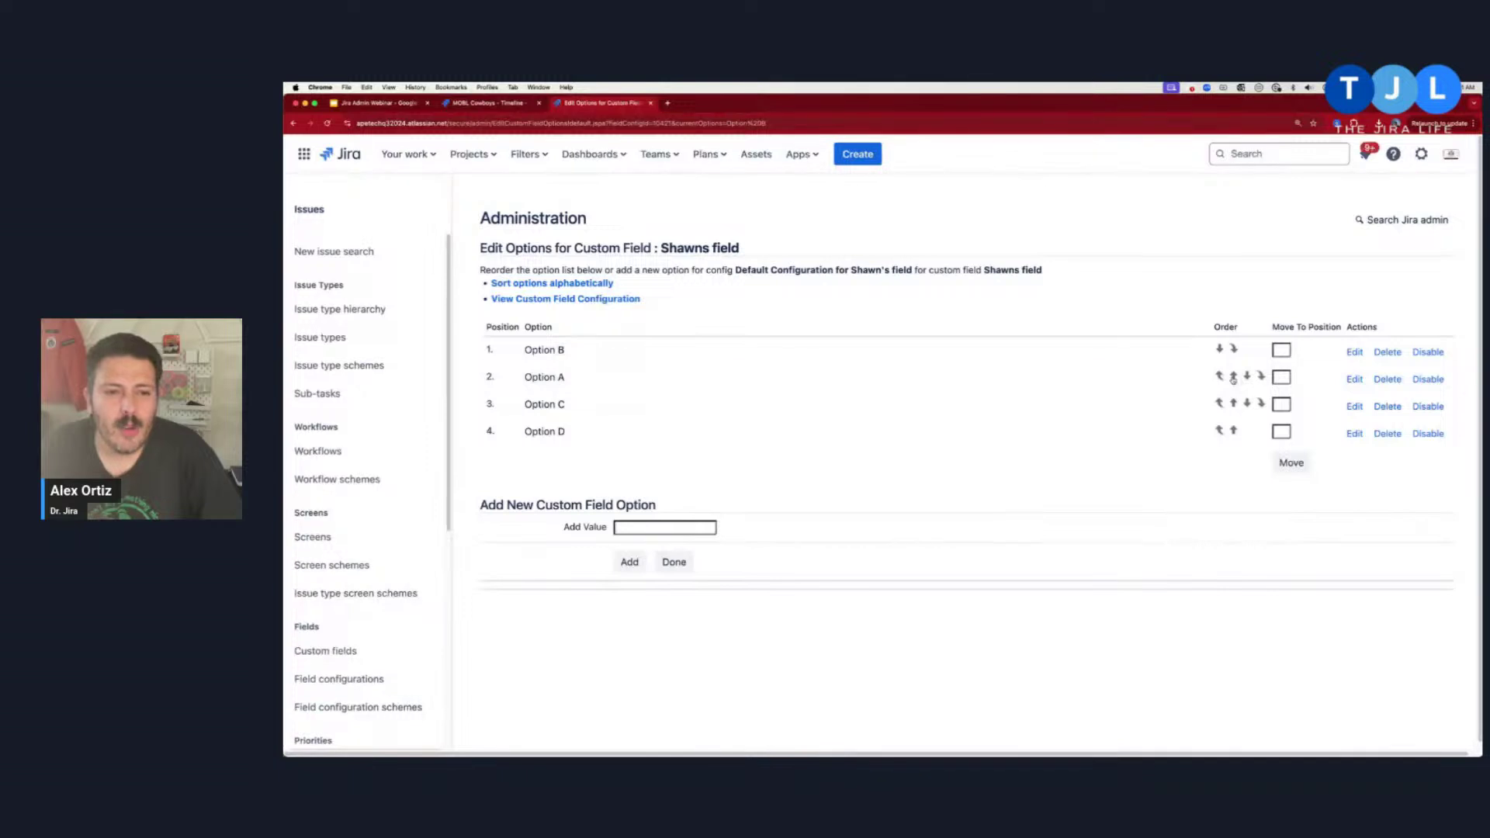
pyautogui.click(1247, 404)
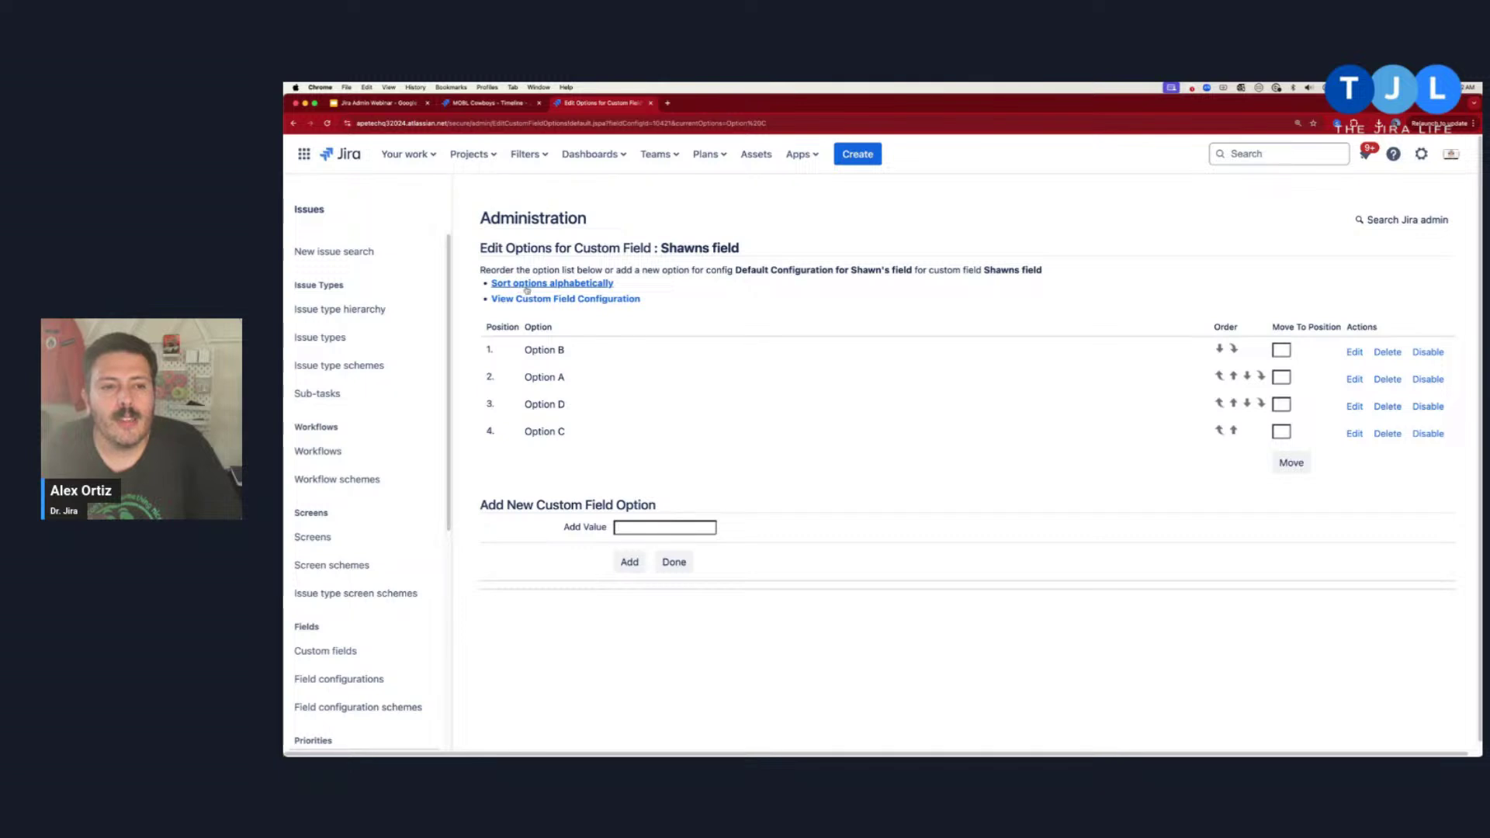
pyautogui.click(558, 283)
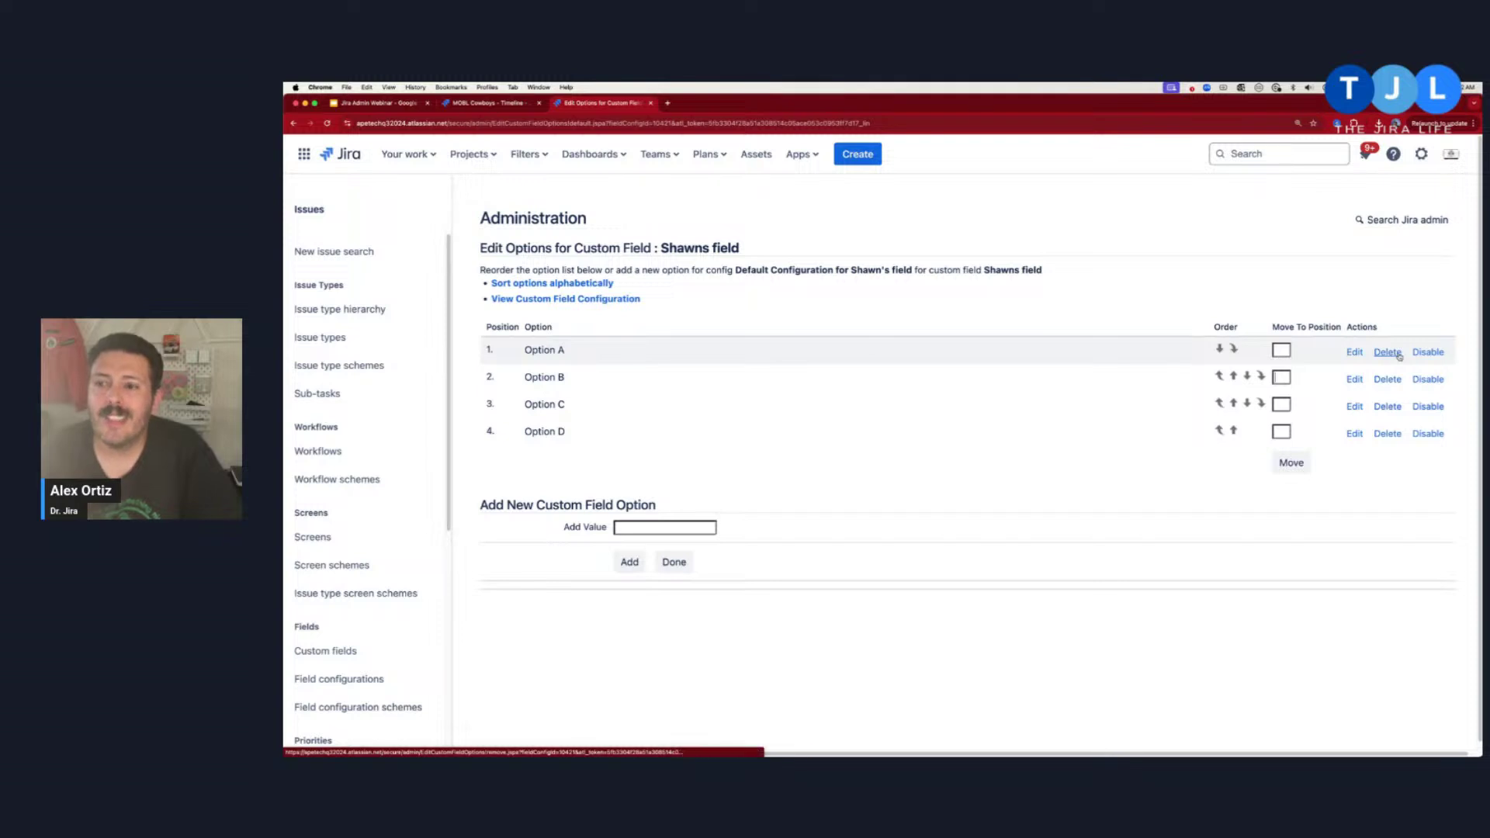
# Disable Option A, enable it again and finish editing the field's options.
pyautogui.click(1425, 353)
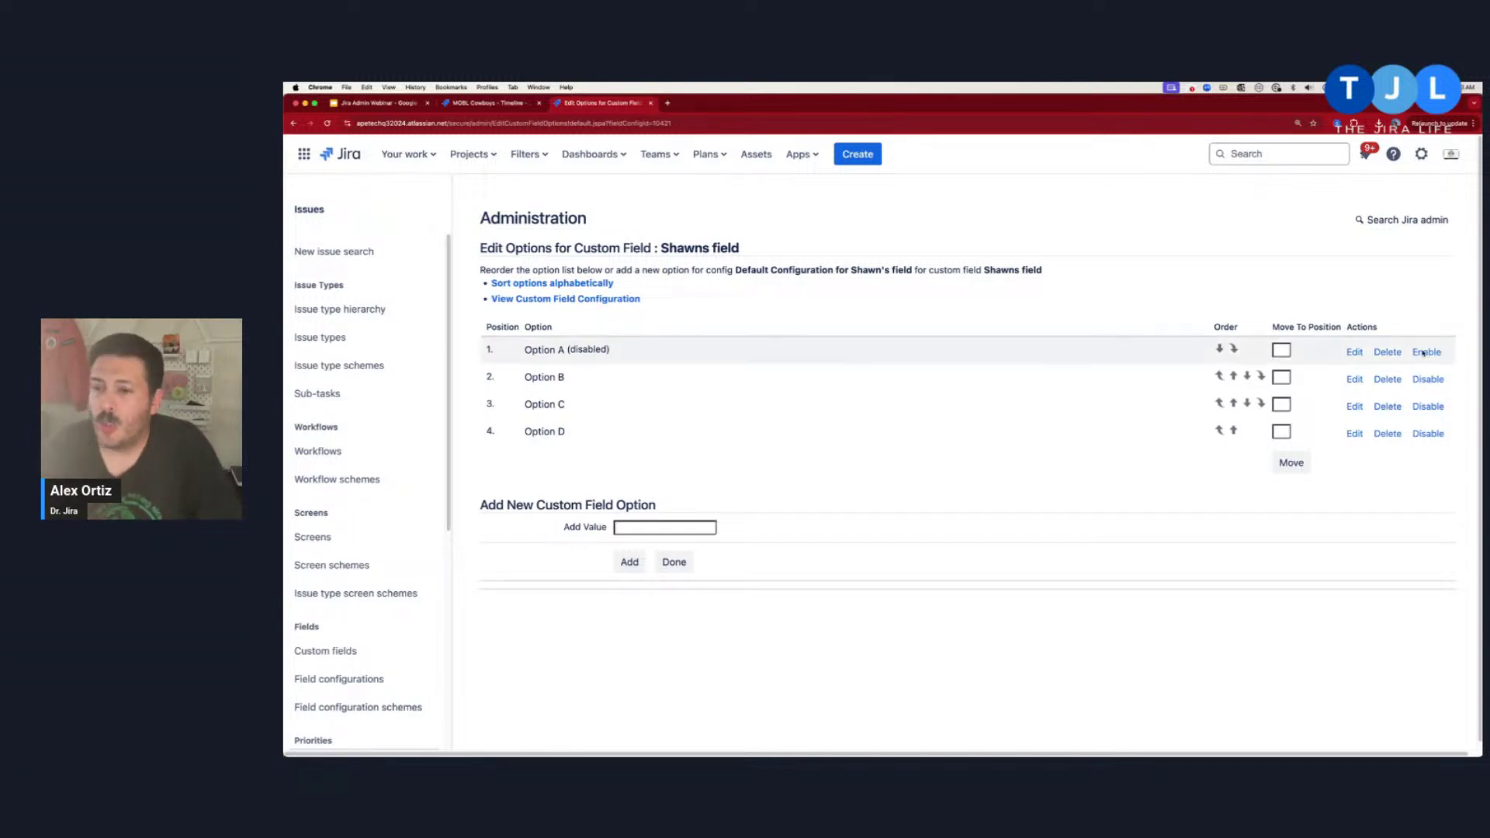
pyautogui.click(1426, 353)
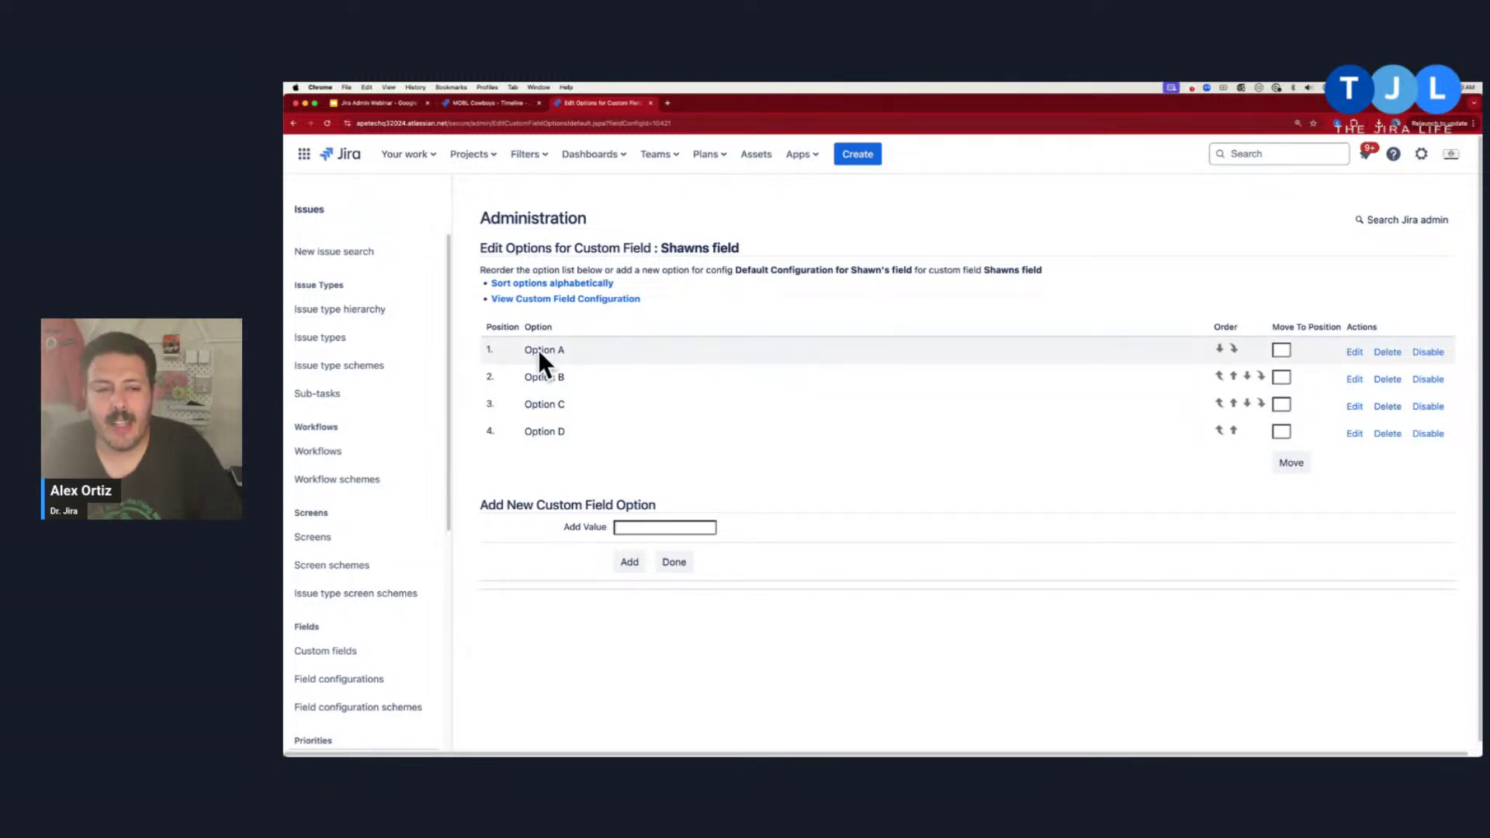
pyautogui.moveTo(531, 350); pyautogui.dragTo(585, 355)
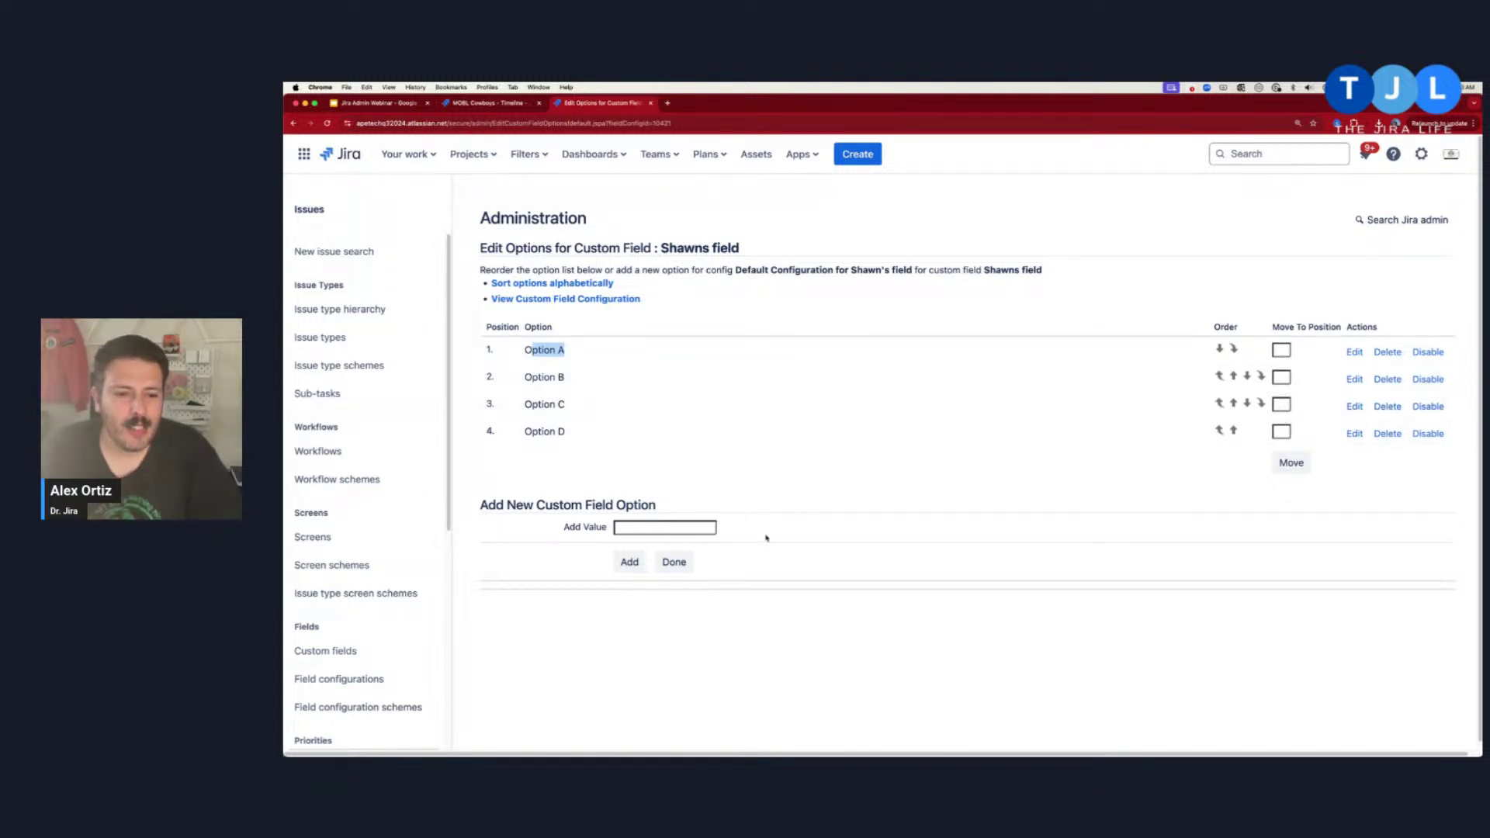
pyautogui.click(675, 565)
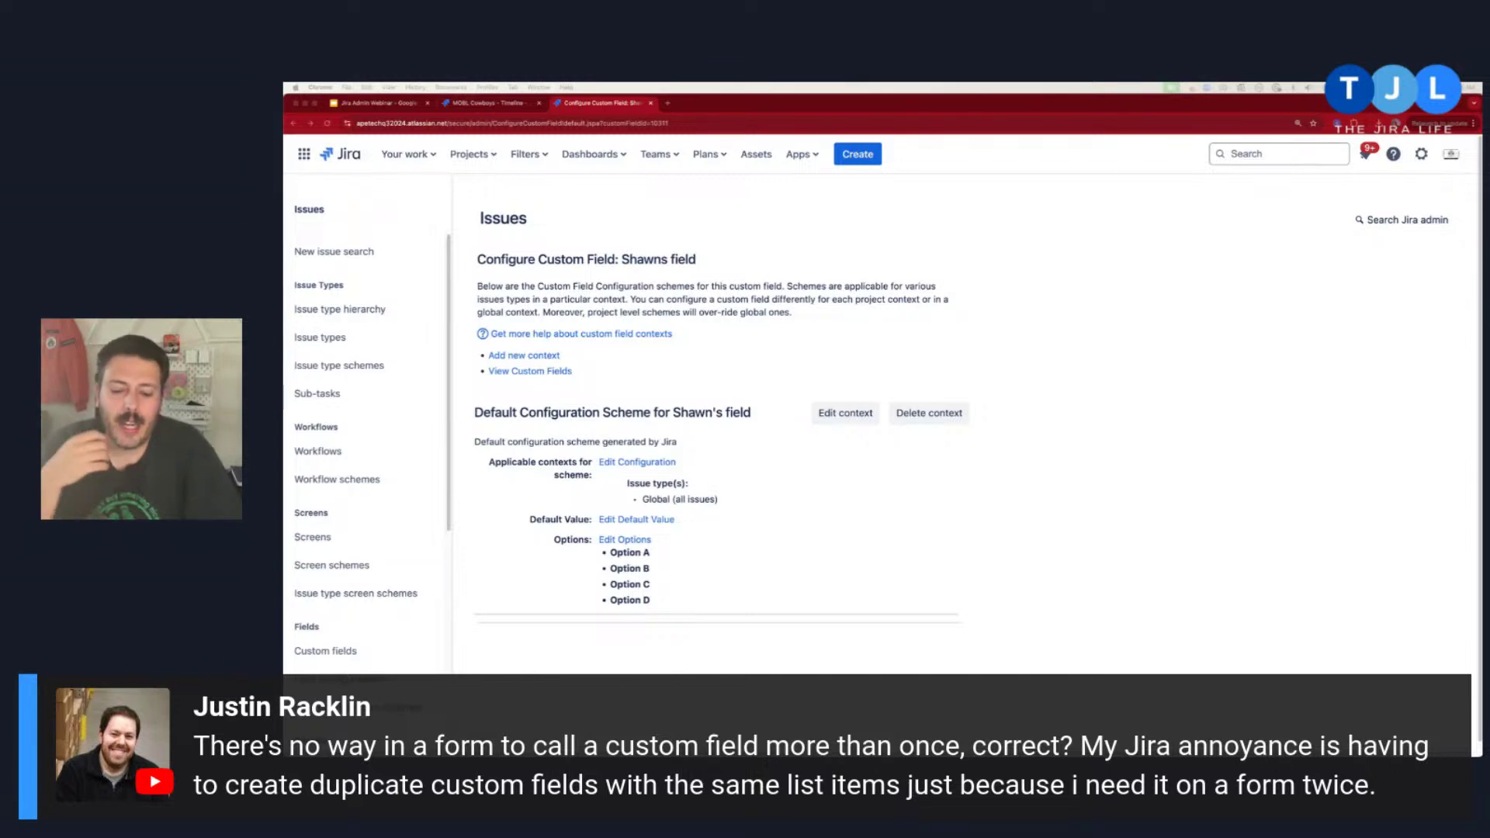
pyautogui.press('F2')
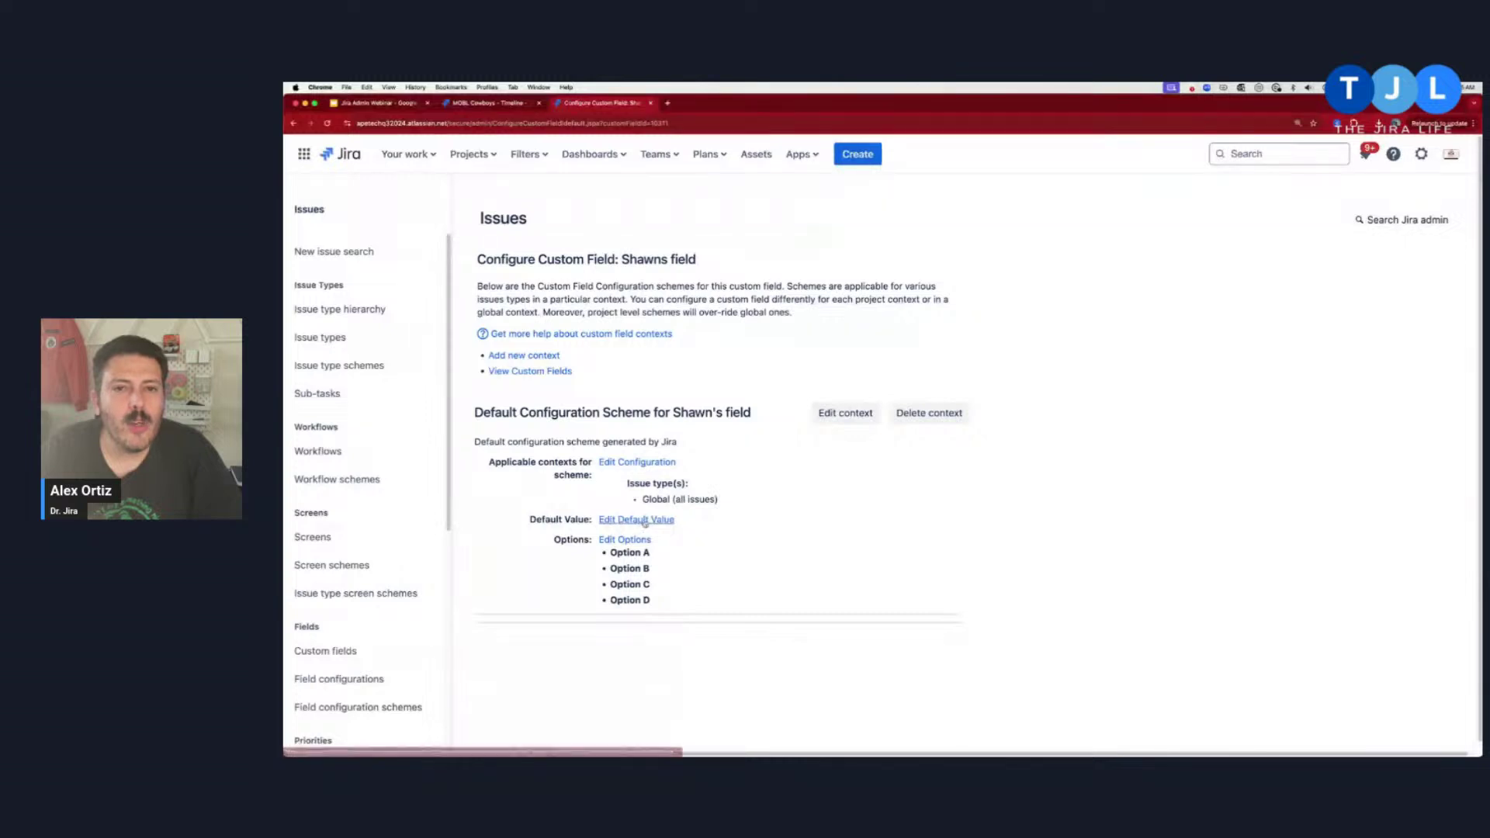
# Start a new issue, review the Priority choices and the Sarah's Special Field options in its form, and cancel it.
pyautogui.press('c')
pyautogui.scroll(-3, 968, 512)
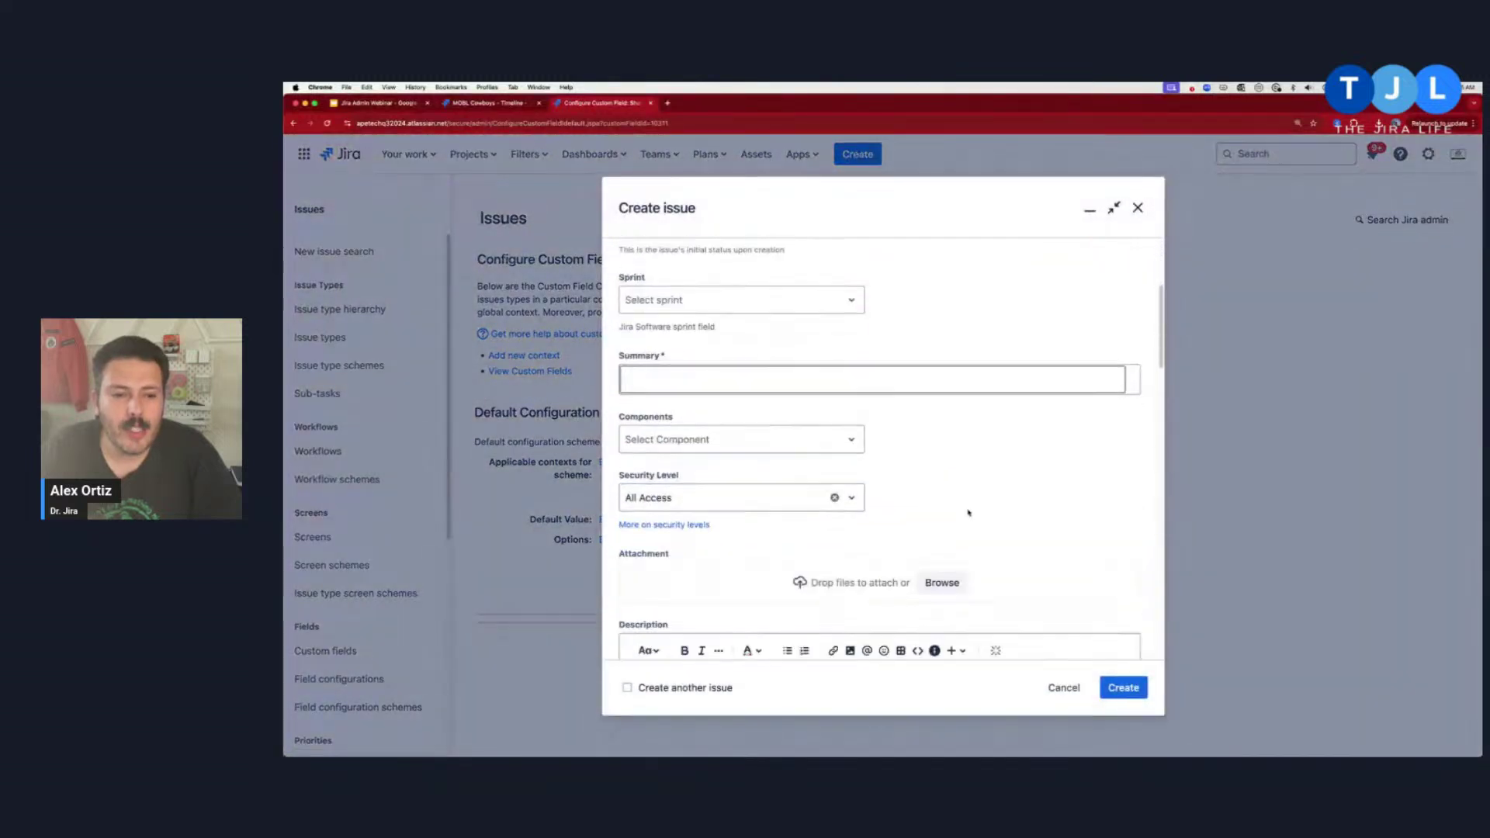
pyautogui.scroll(-8, 968, 512)
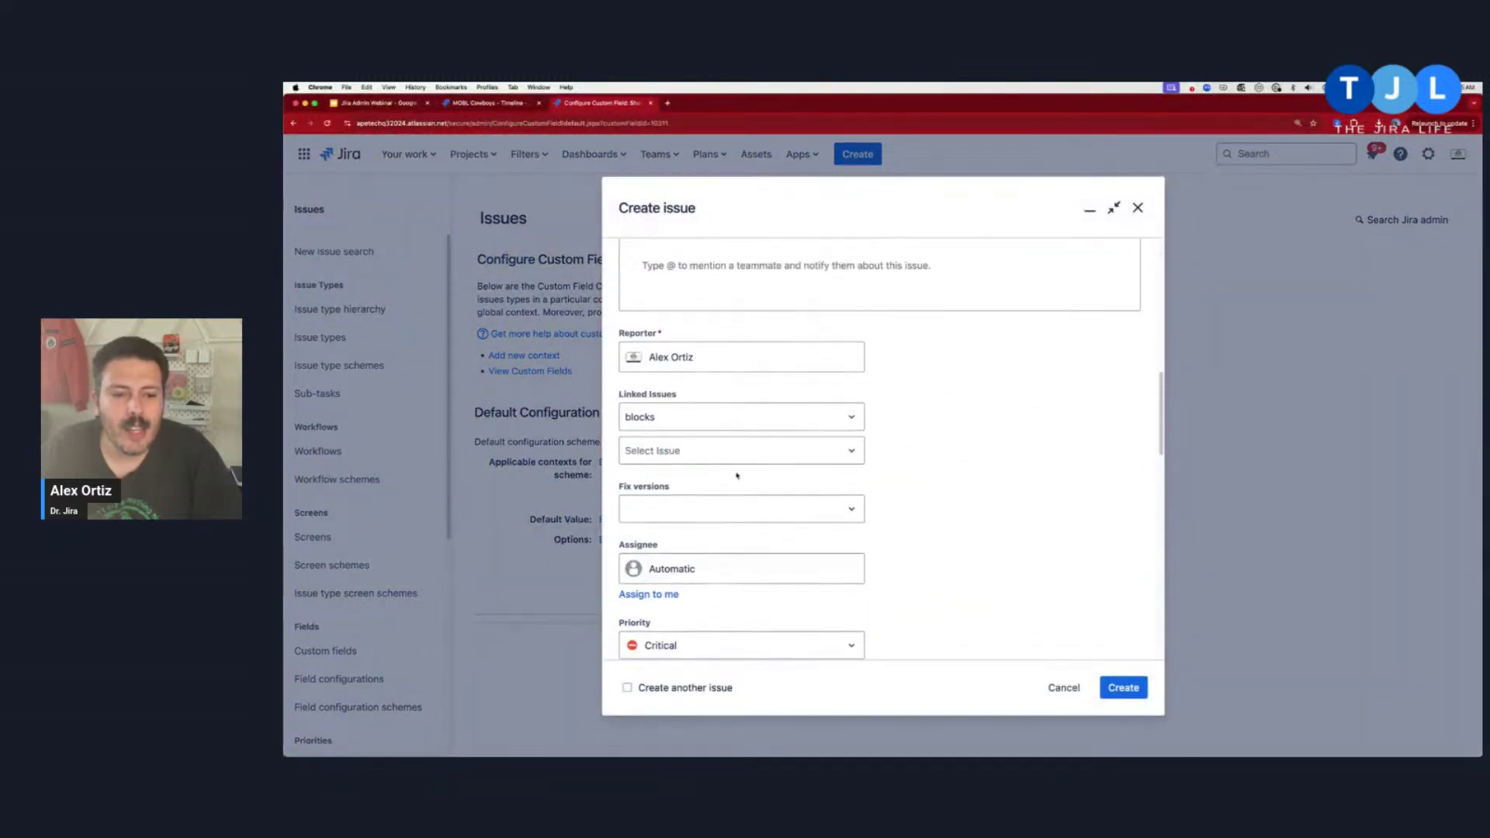
pyautogui.scroll(-4, 737, 475)
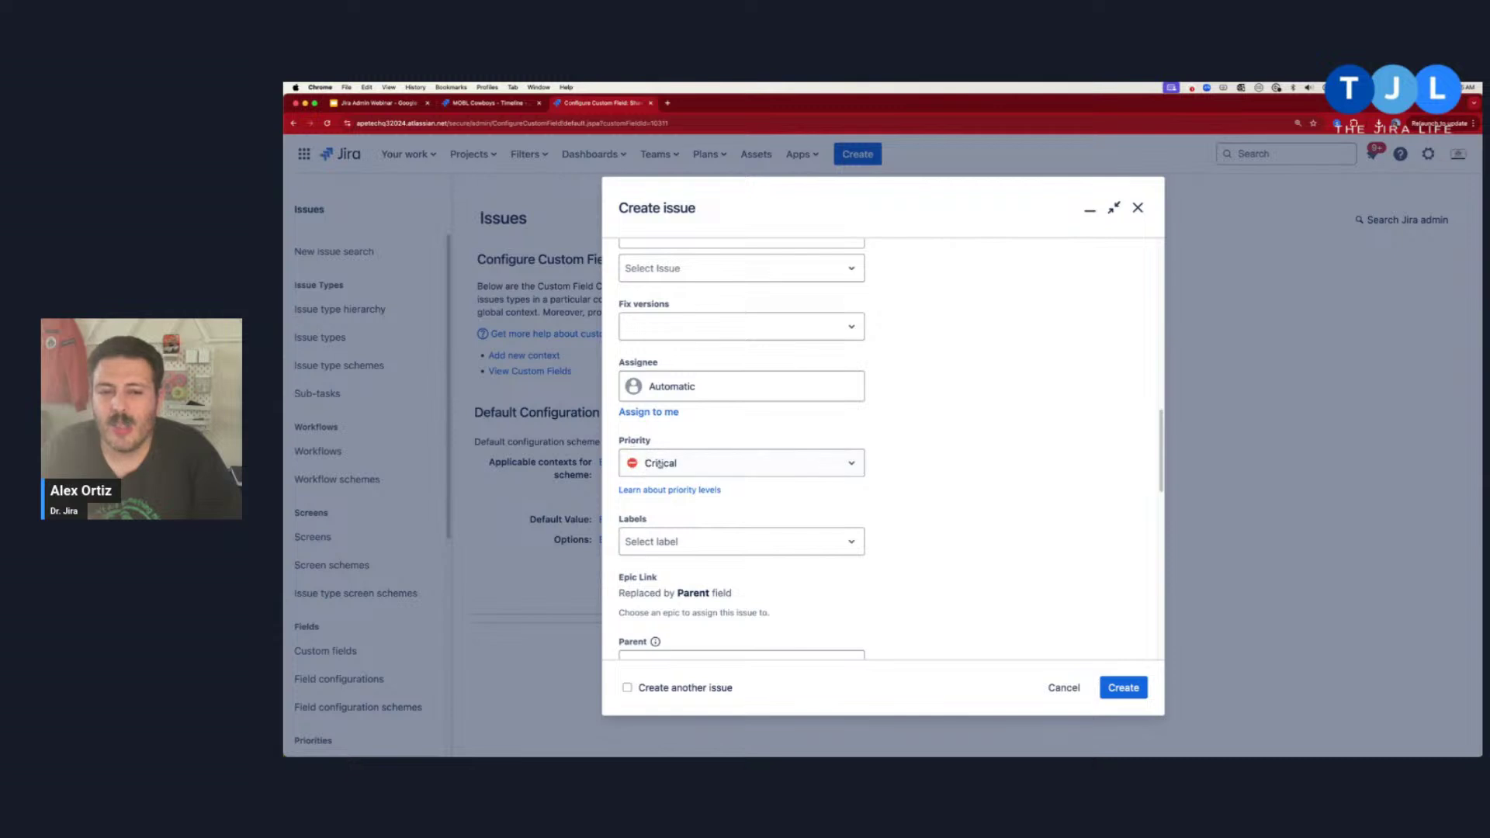
pyautogui.click(799, 468)
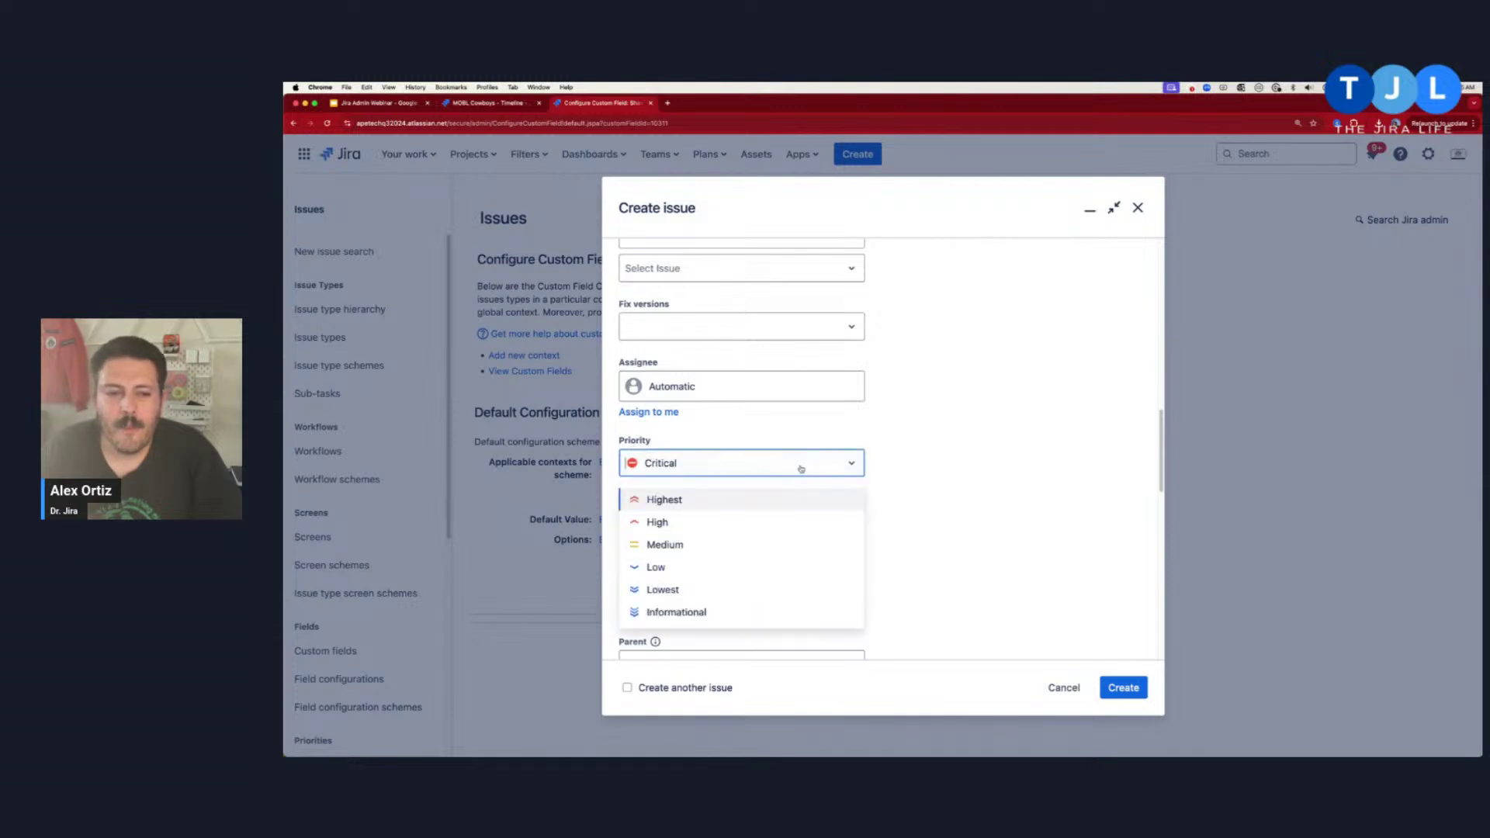
pyautogui.click(798, 469)
pyautogui.scroll(-10, 734, 556)
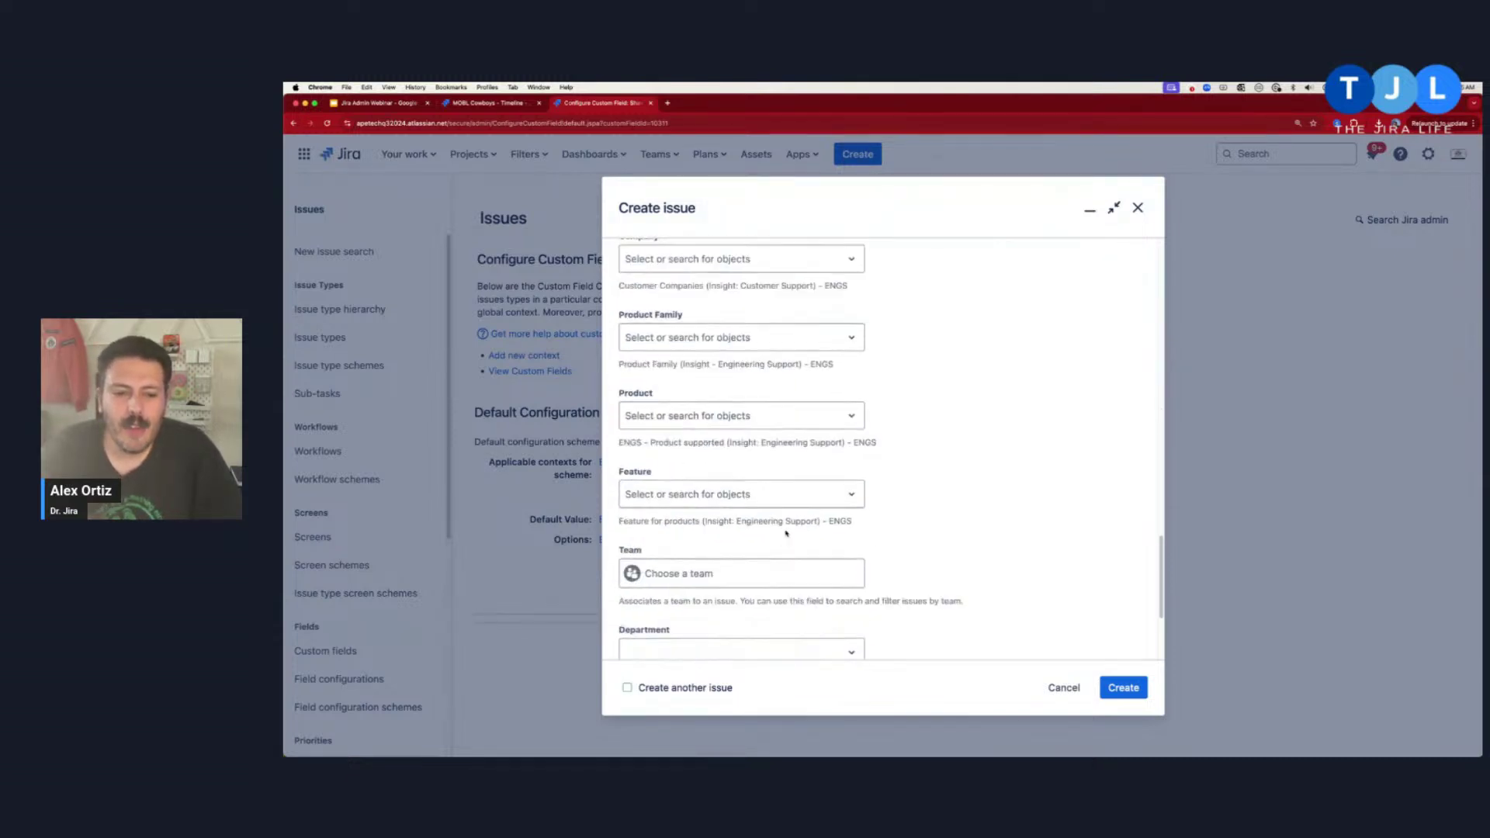
pyautogui.click(679, 570)
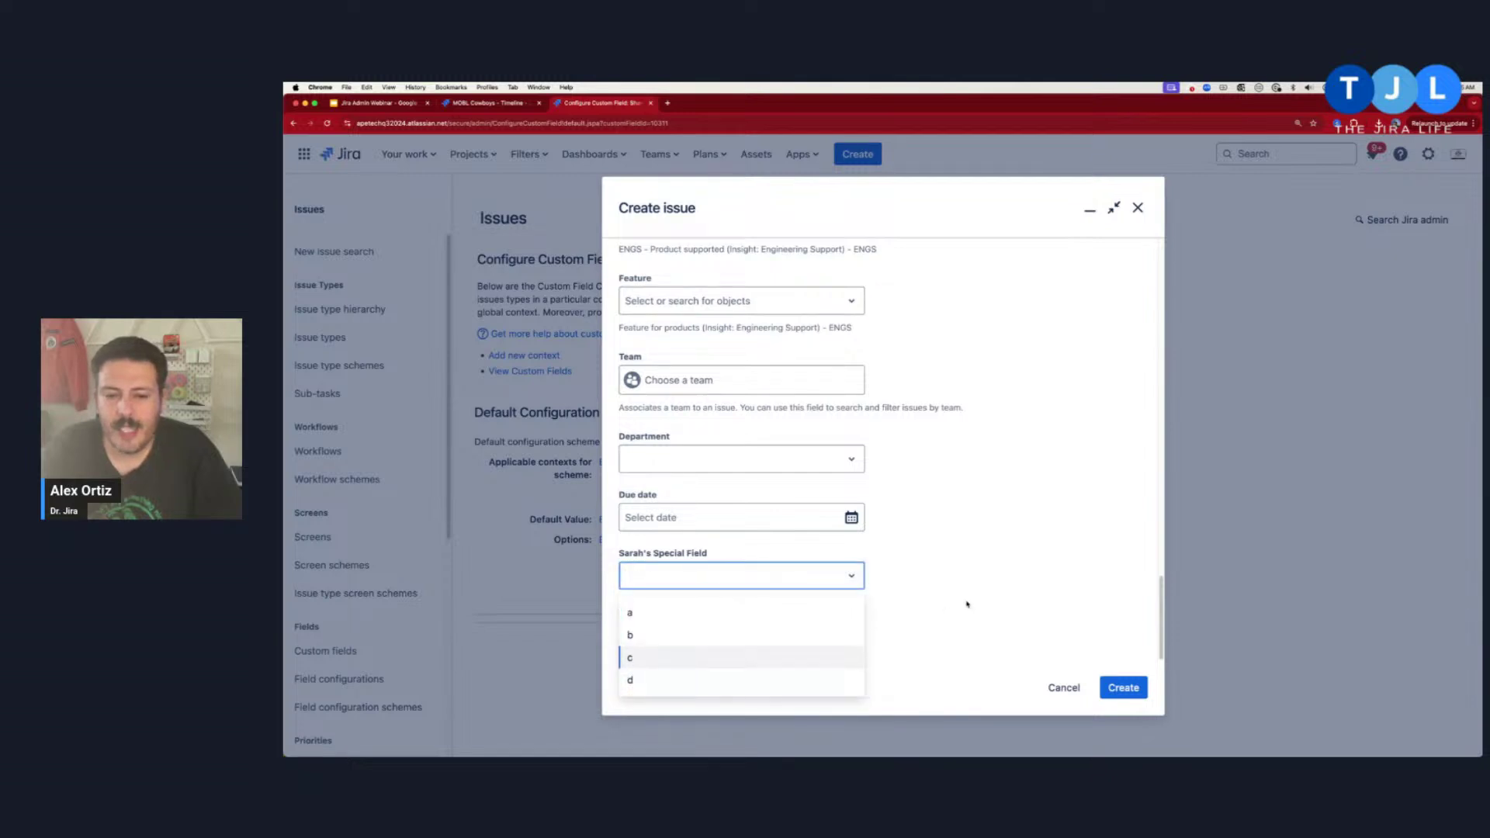
pyautogui.click(899, 571)
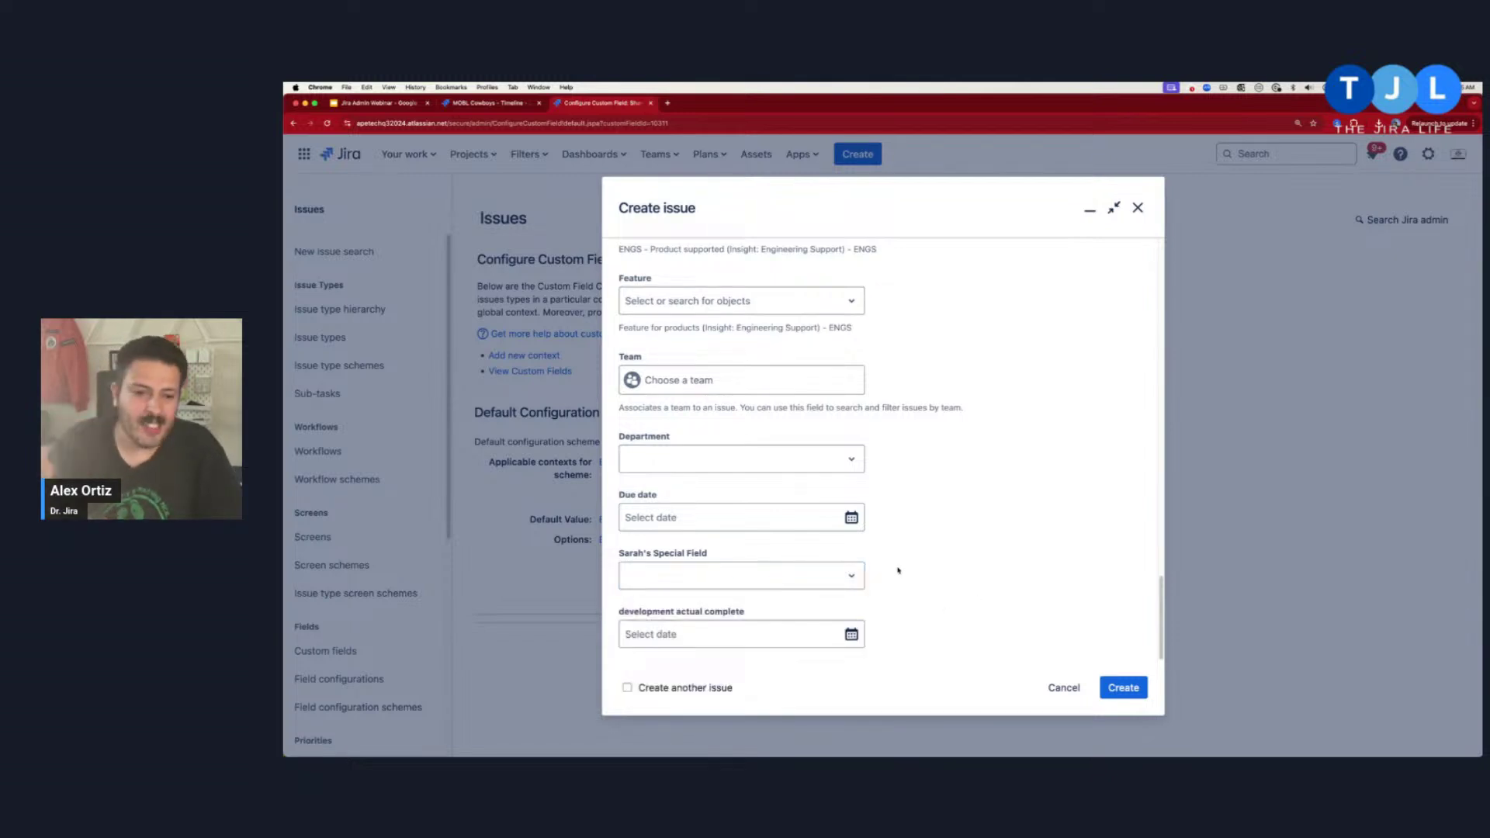
pyautogui.click(1064, 687)
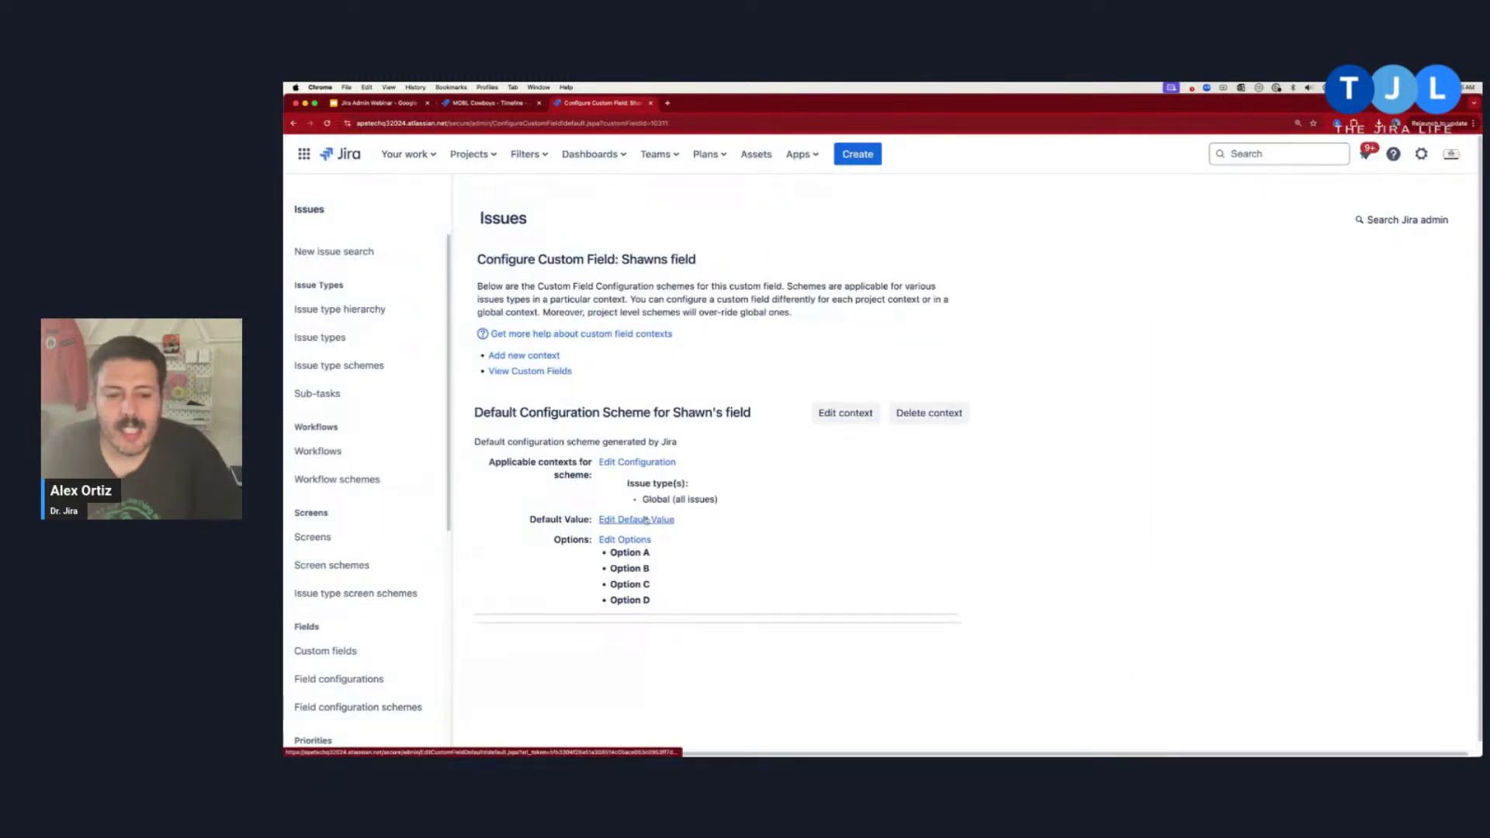
# Find Sarah's Special Field among the custom fields by searching for "sarah" and open its default value for editing.
pyautogui.click(295, 123)
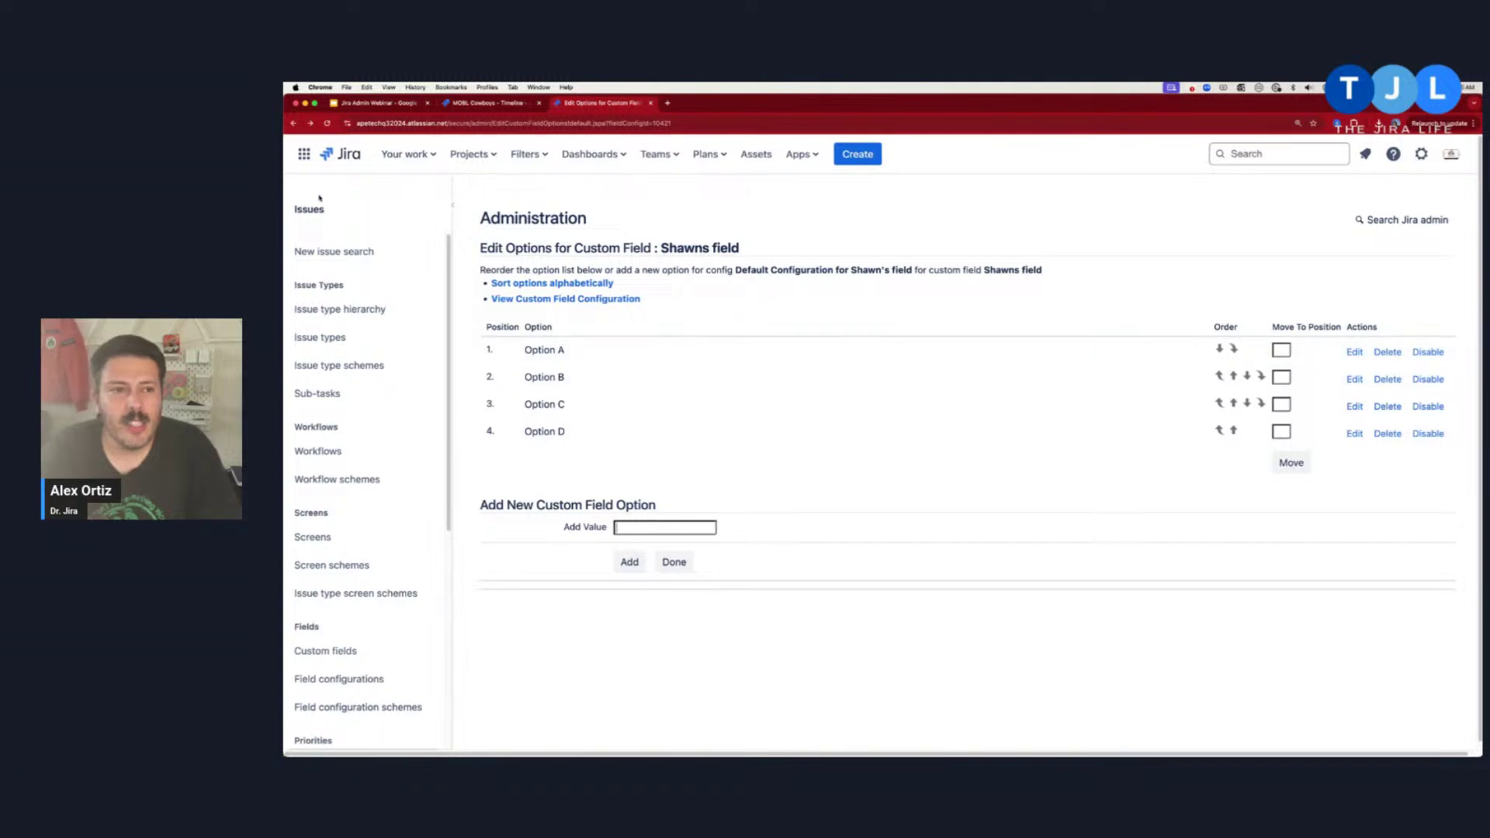
pyautogui.click(326, 651)
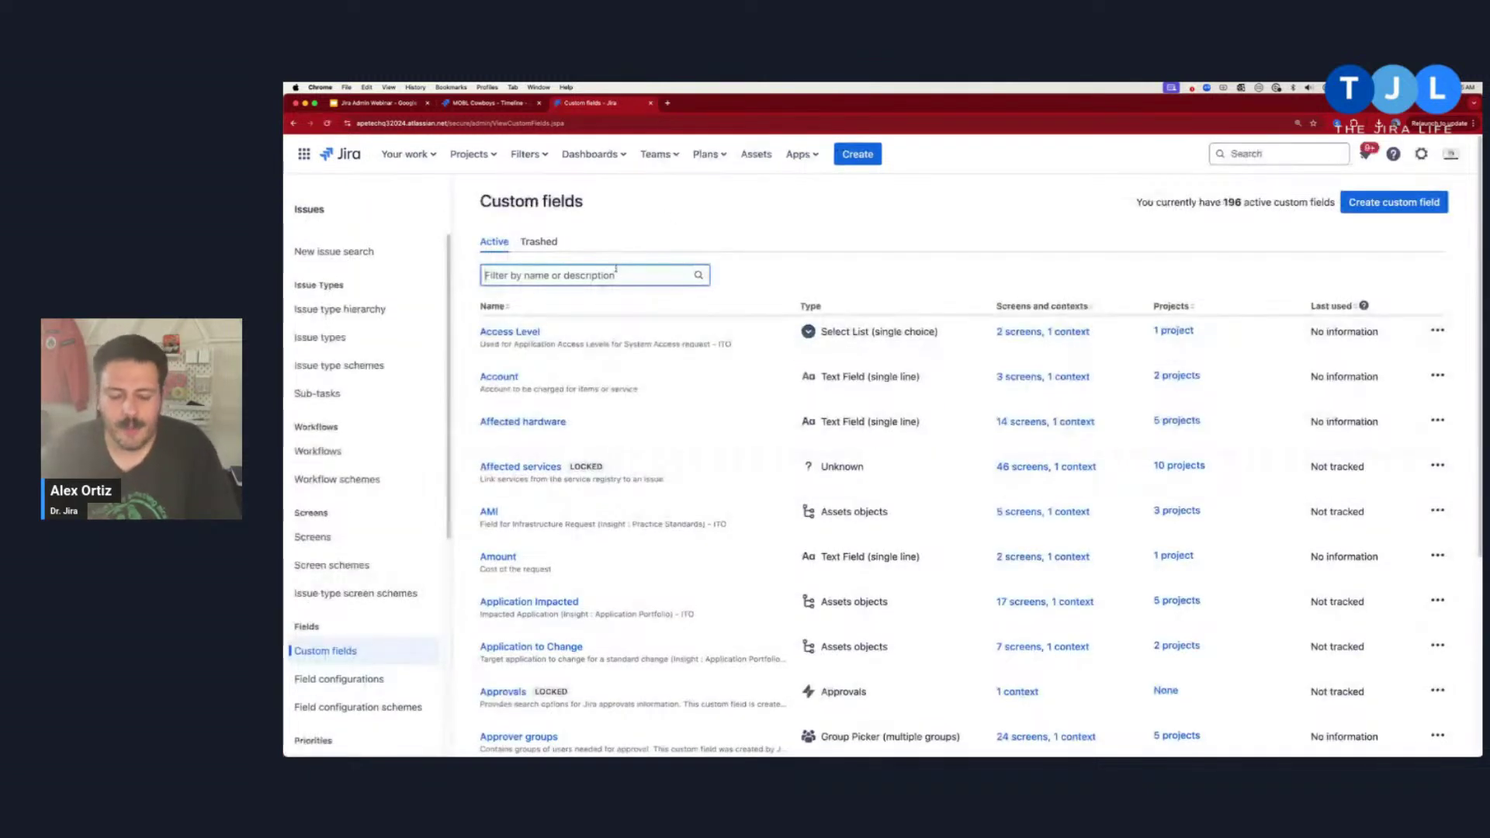
pyautogui.write('sarah')
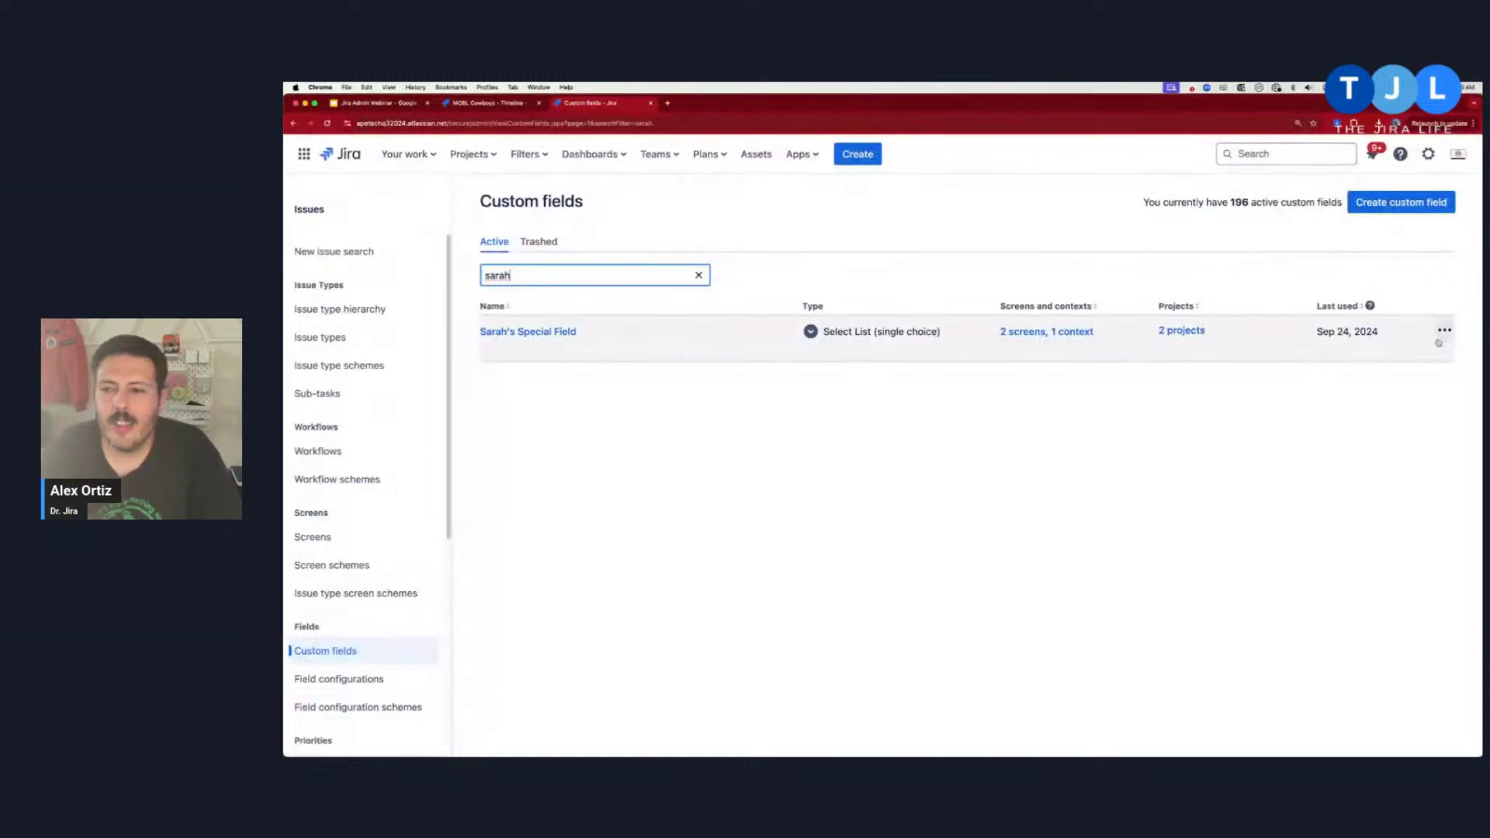
pyautogui.click(1441, 332)
pyautogui.click(1382, 393)
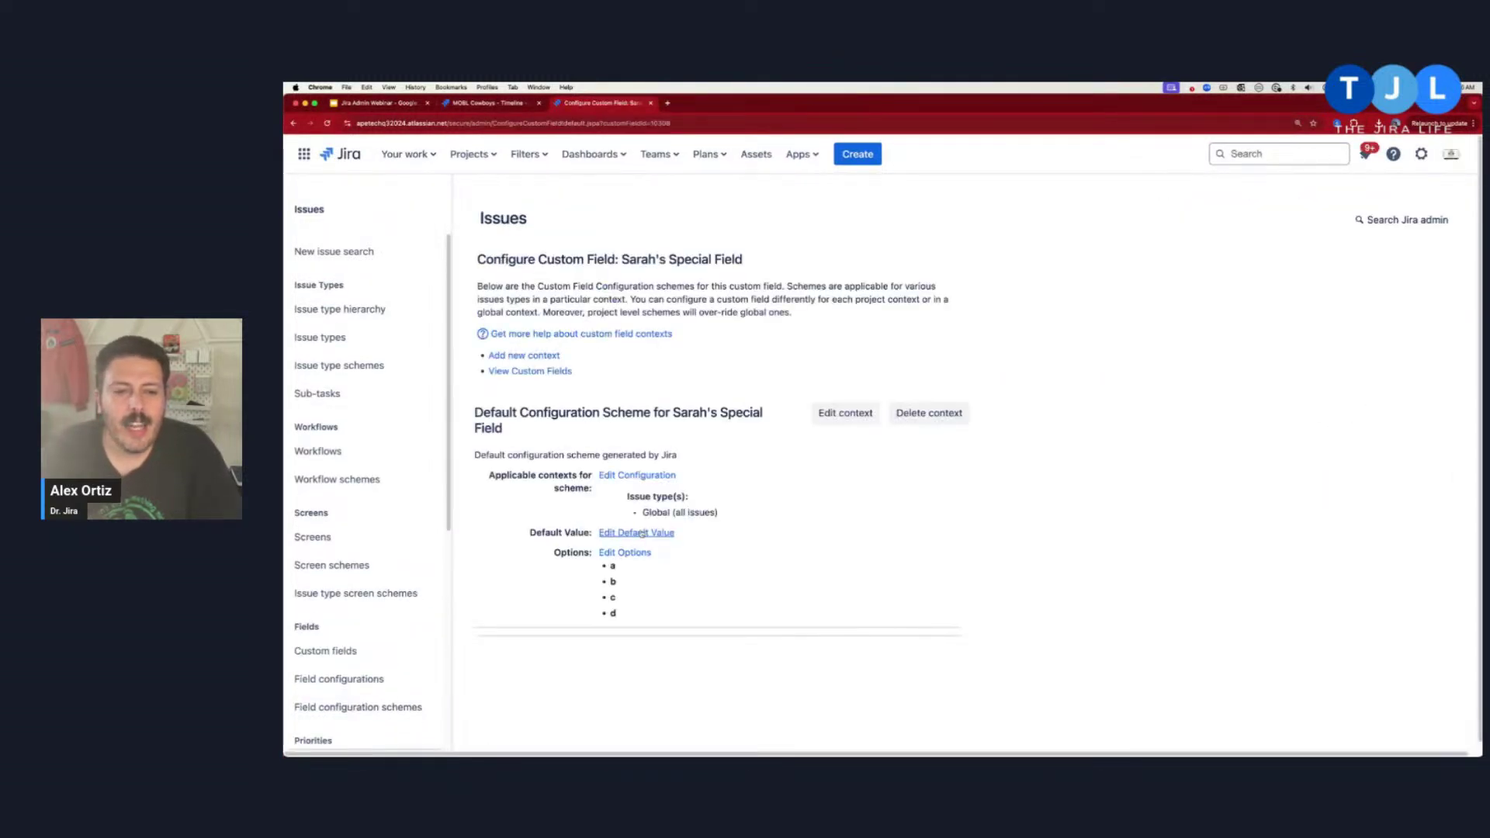
pyautogui.click(634, 534)
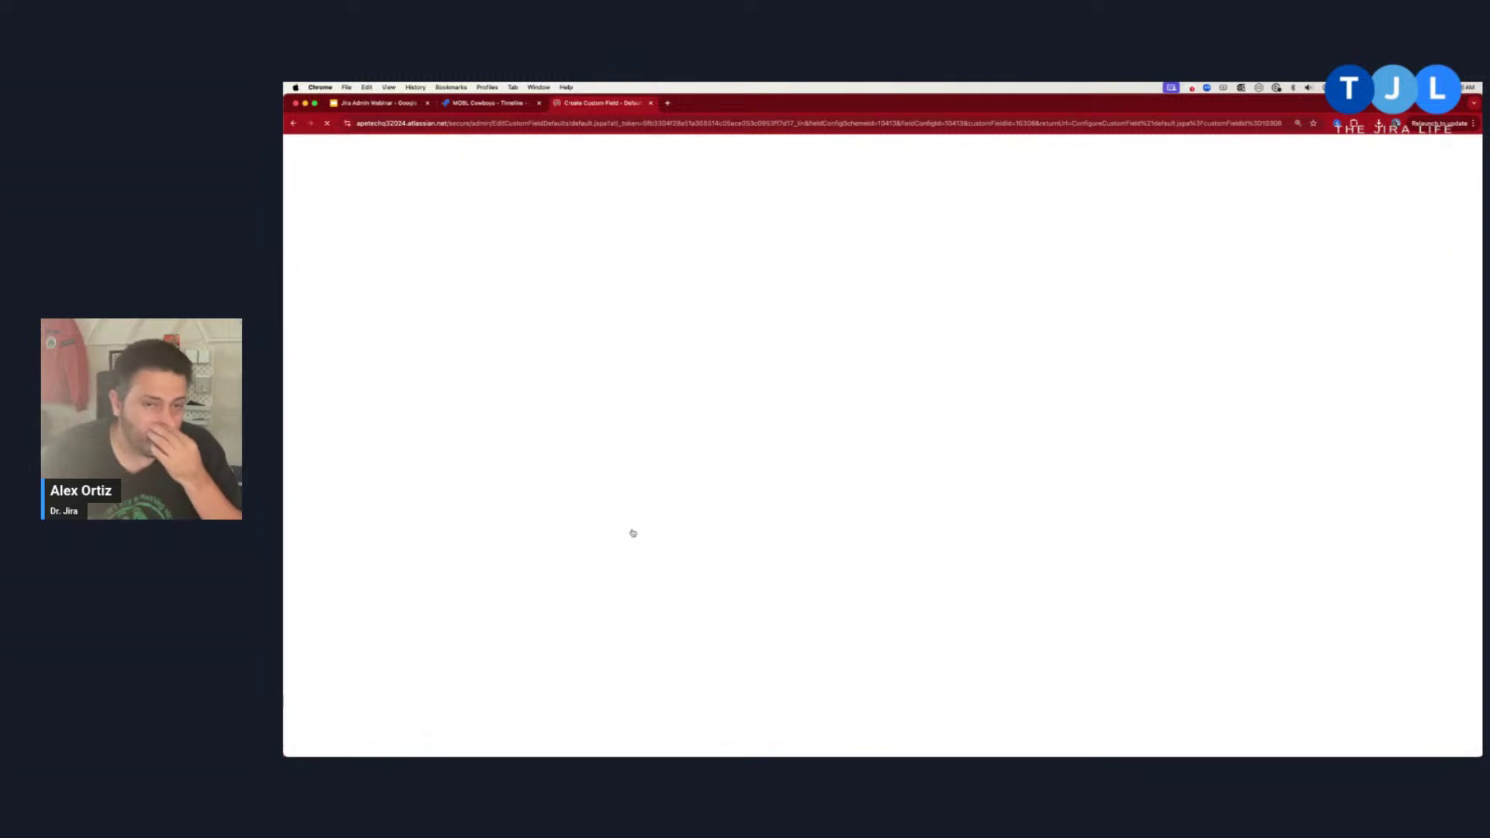
# Check what Sarah's Special Field holds in a new issue form before setting a default, and cancel the form.
pyautogui.click(861, 155)
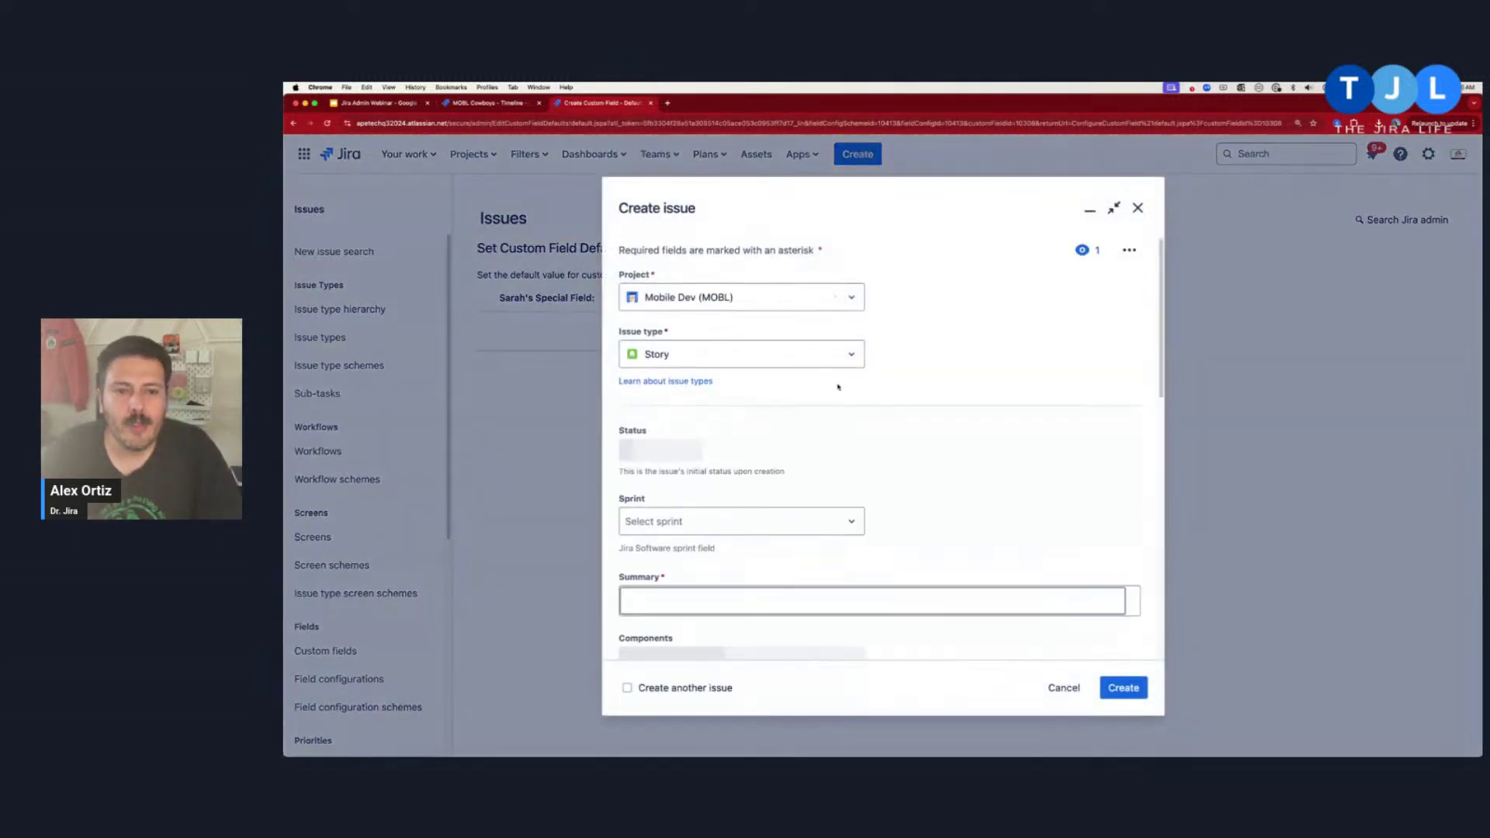
pyautogui.scroll(-10, 705, 578)
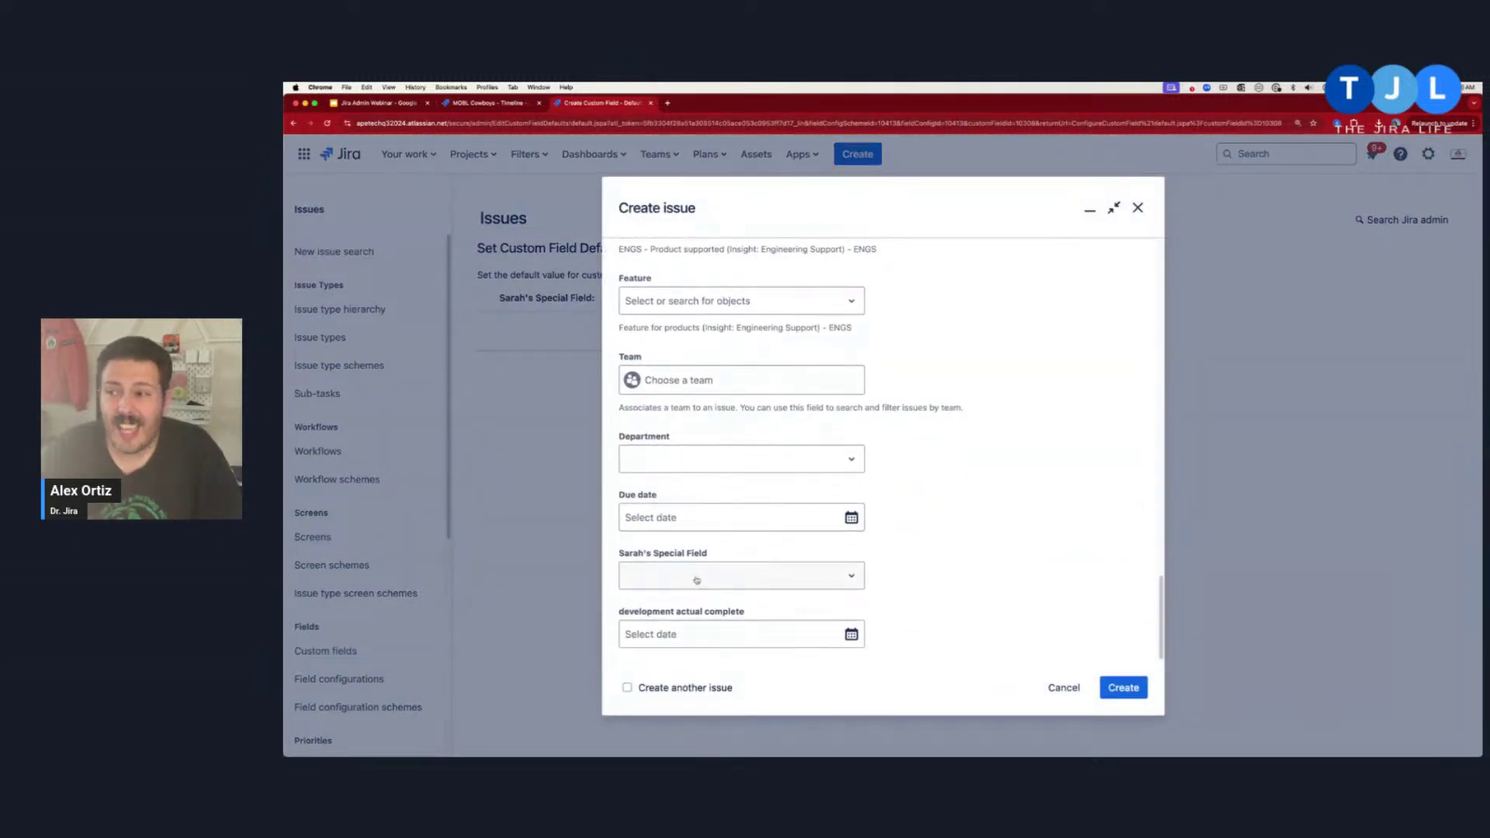
pyautogui.click(1063, 688)
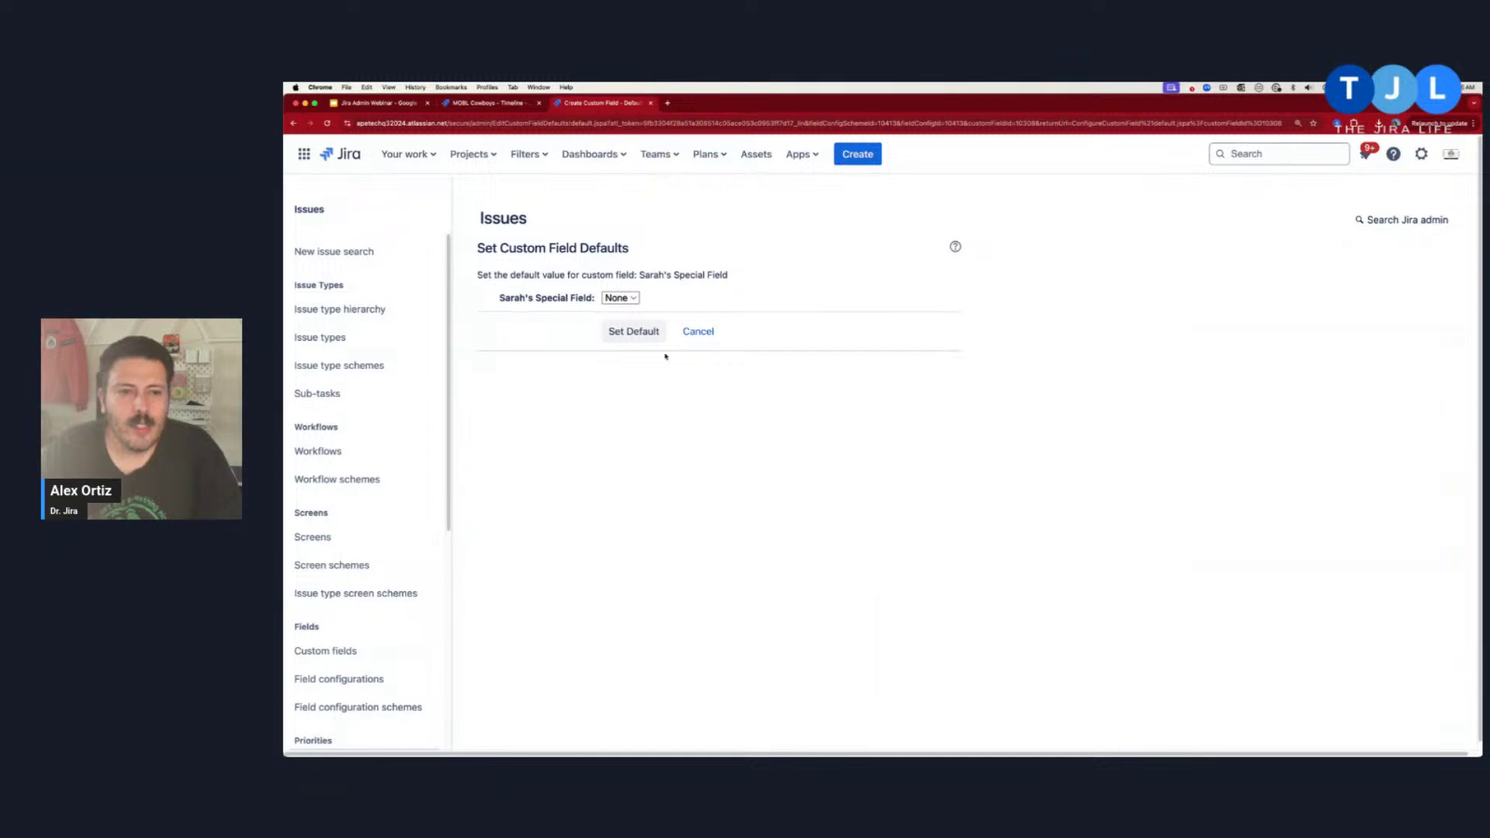
# Set the default value of Sarah's Special Field to b.
pyautogui.click(620, 298)
pyautogui.click(623, 328)
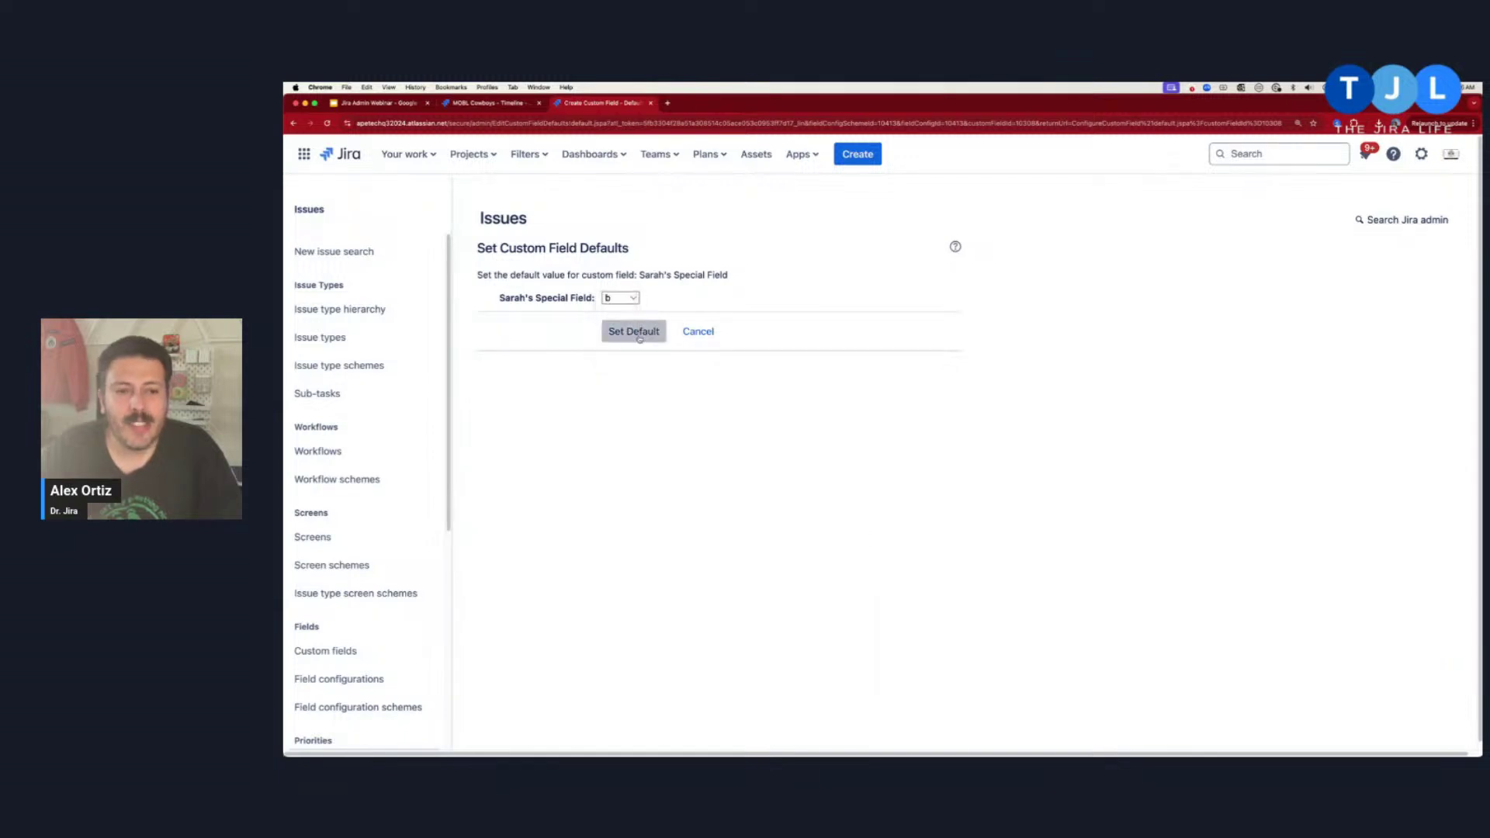
pyautogui.click(638, 333)
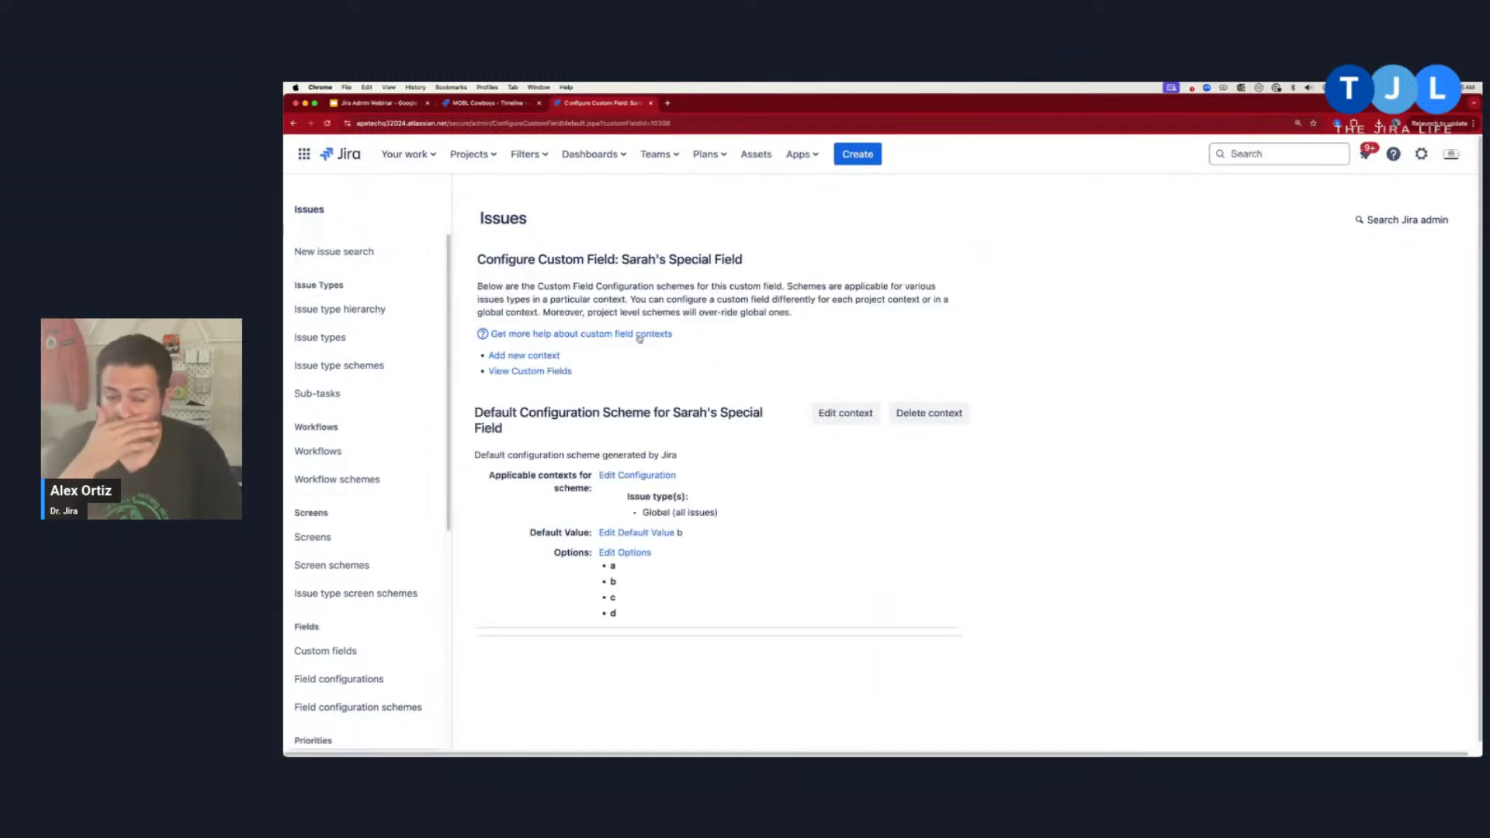
# Check the prefilled value of Sarah's Special Field in a new issue form and cancel the form.
pyautogui.click(857, 154)
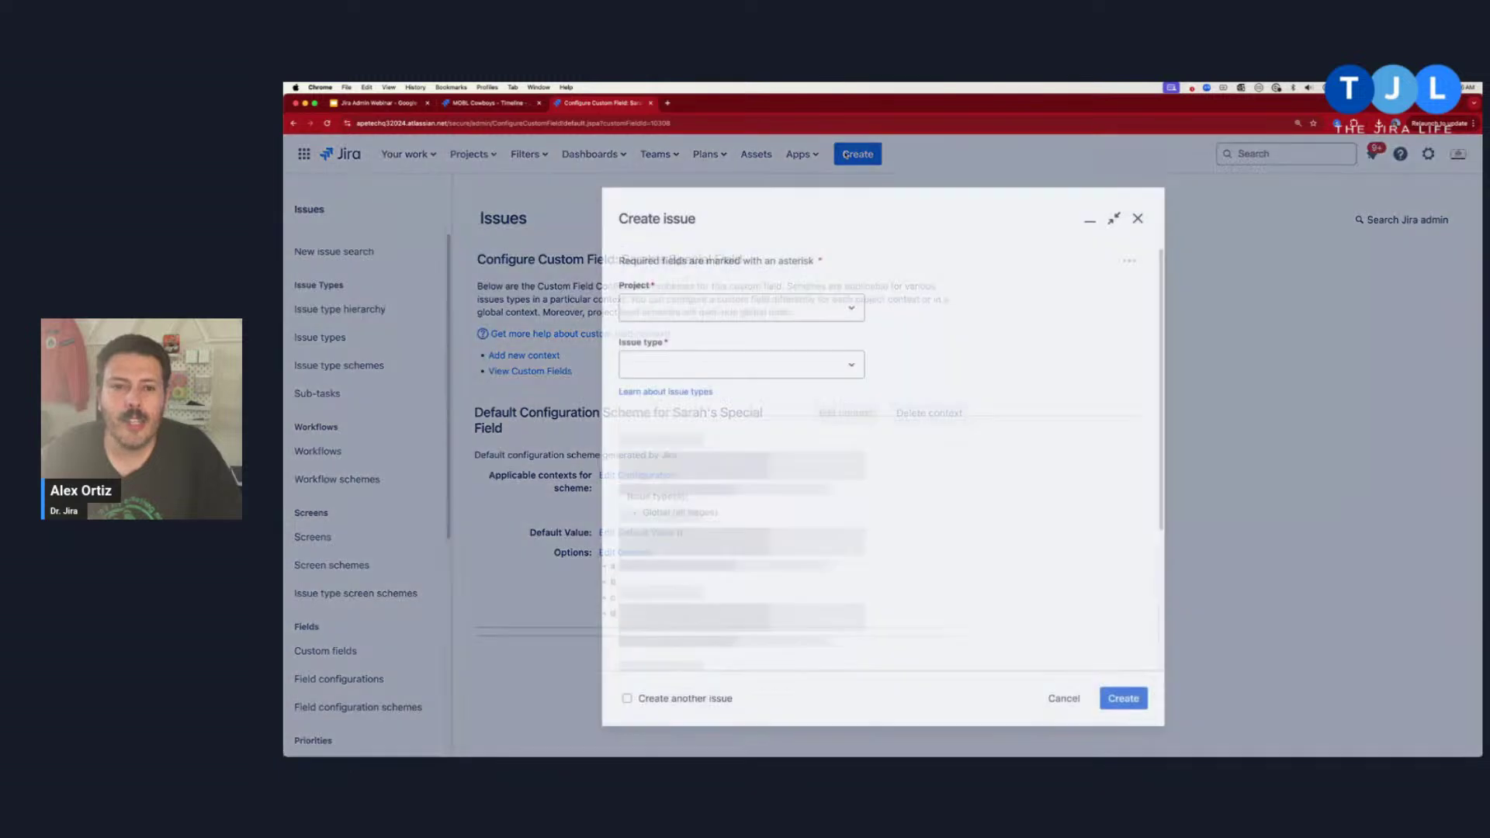
pyautogui.scroll(-15, 881, 475)
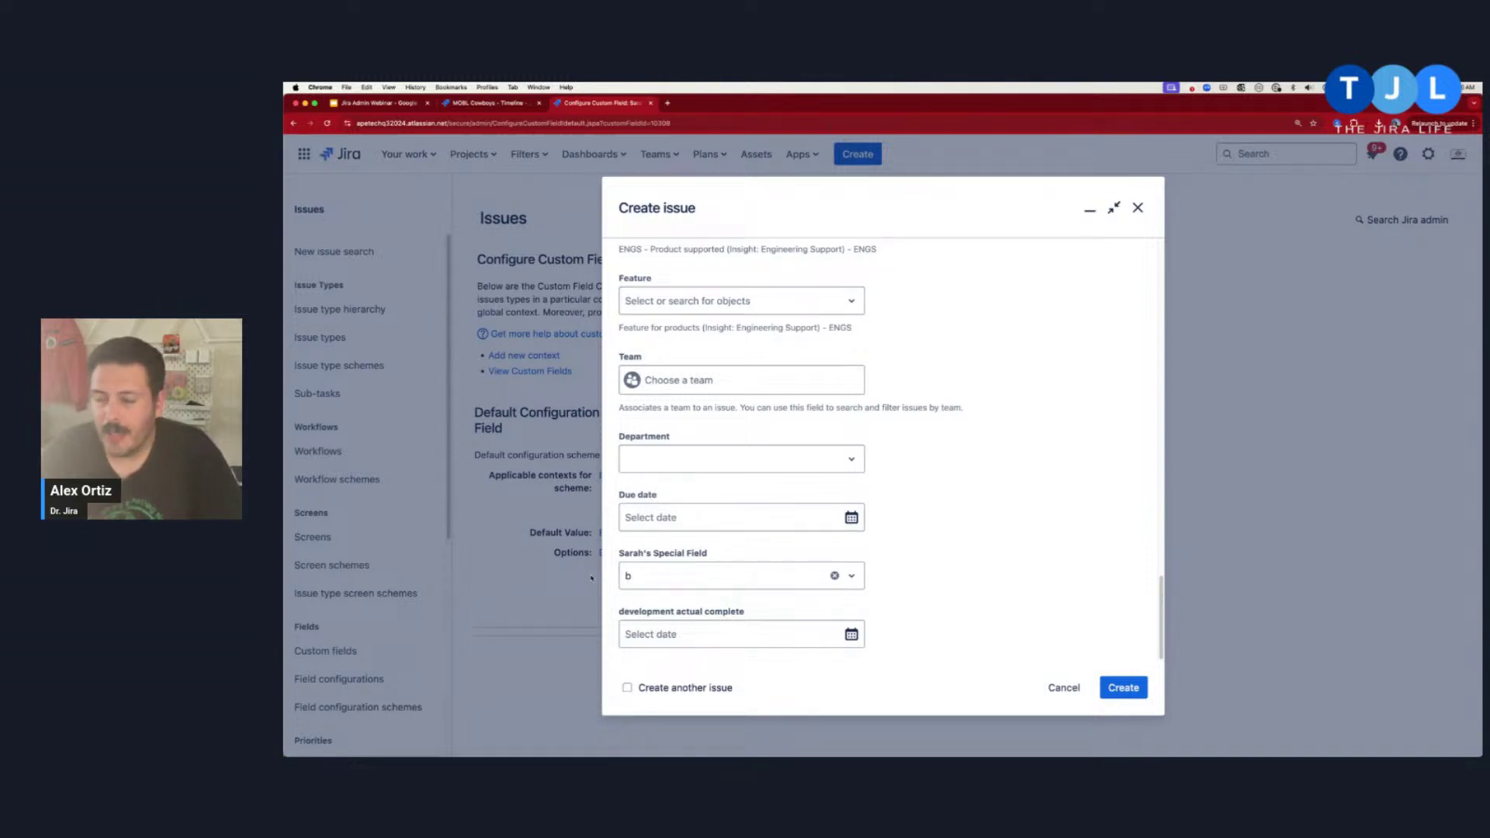
pyautogui.click(1061, 688)
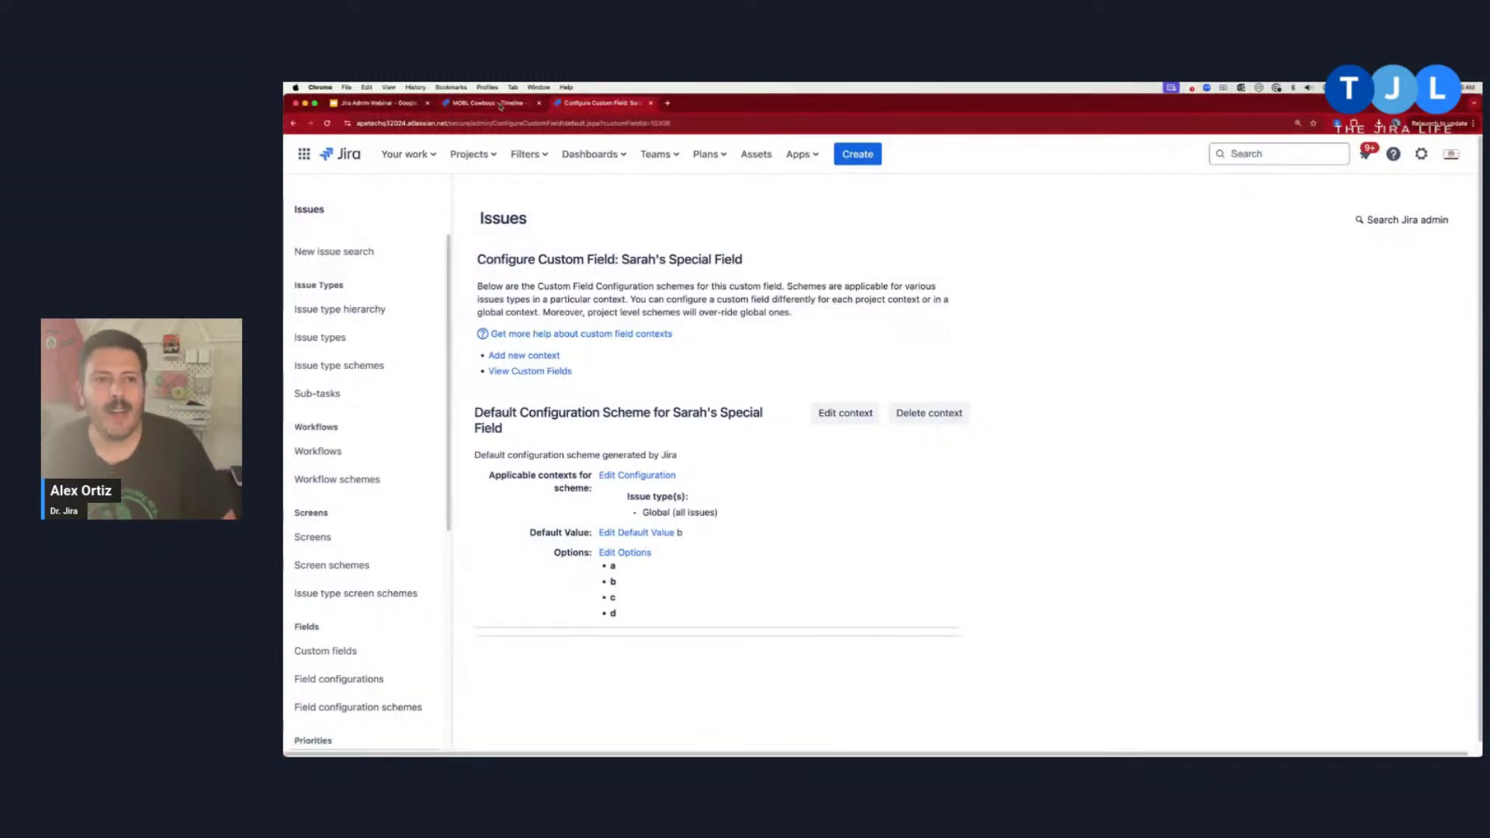
# Start another Mobile Dev (MOBL) story and review the choices offered by Sarah's Special Field in its form.
pyautogui.click(863, 154)
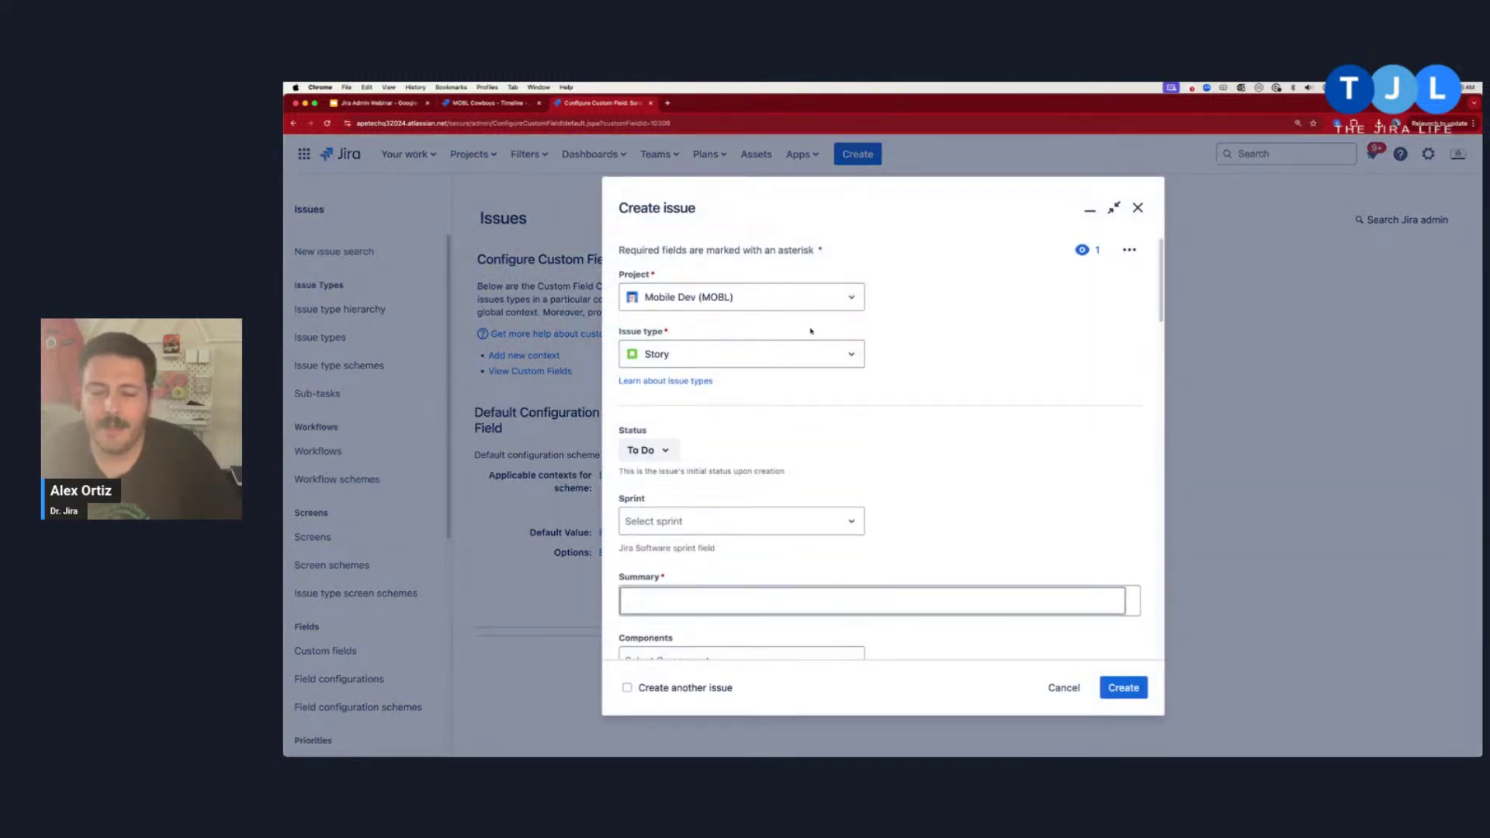
pyautogui.scroll(-10, 742, 437)
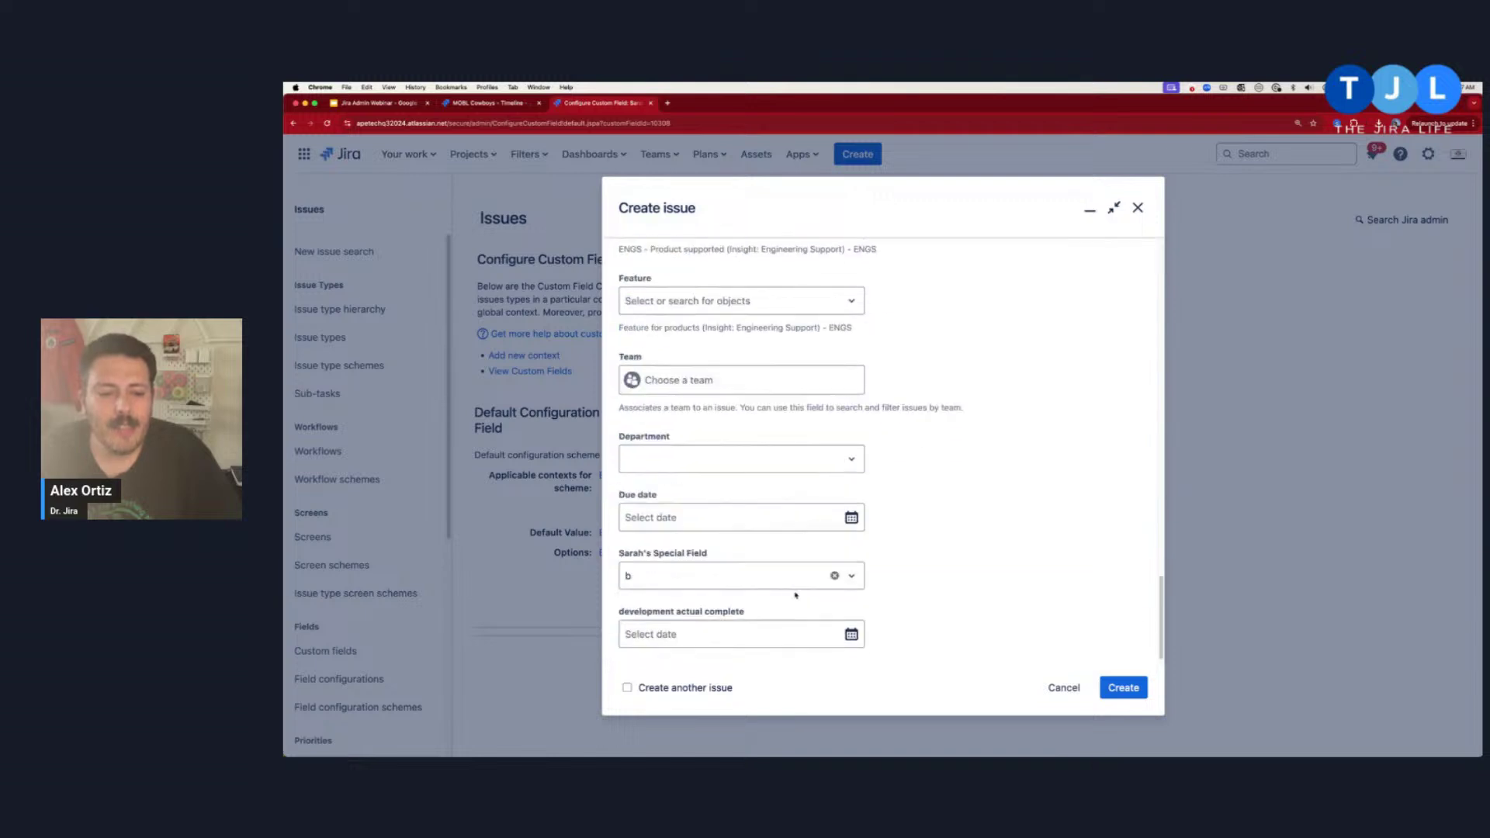
pyautogui.click(659, 580)
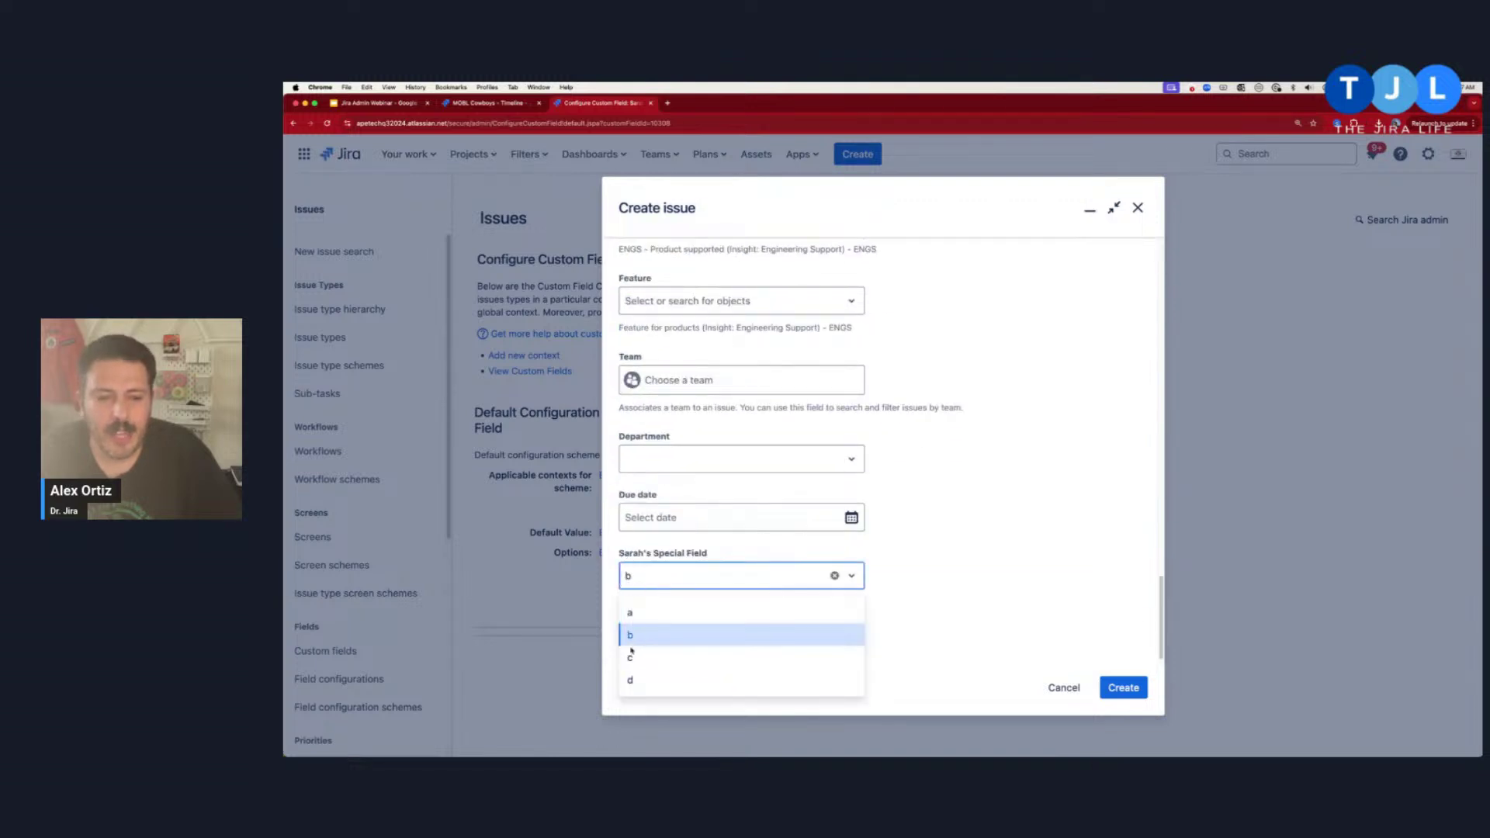
pyautogui.click(858, 633)
pyautogui.scroll(10, 892, 574)
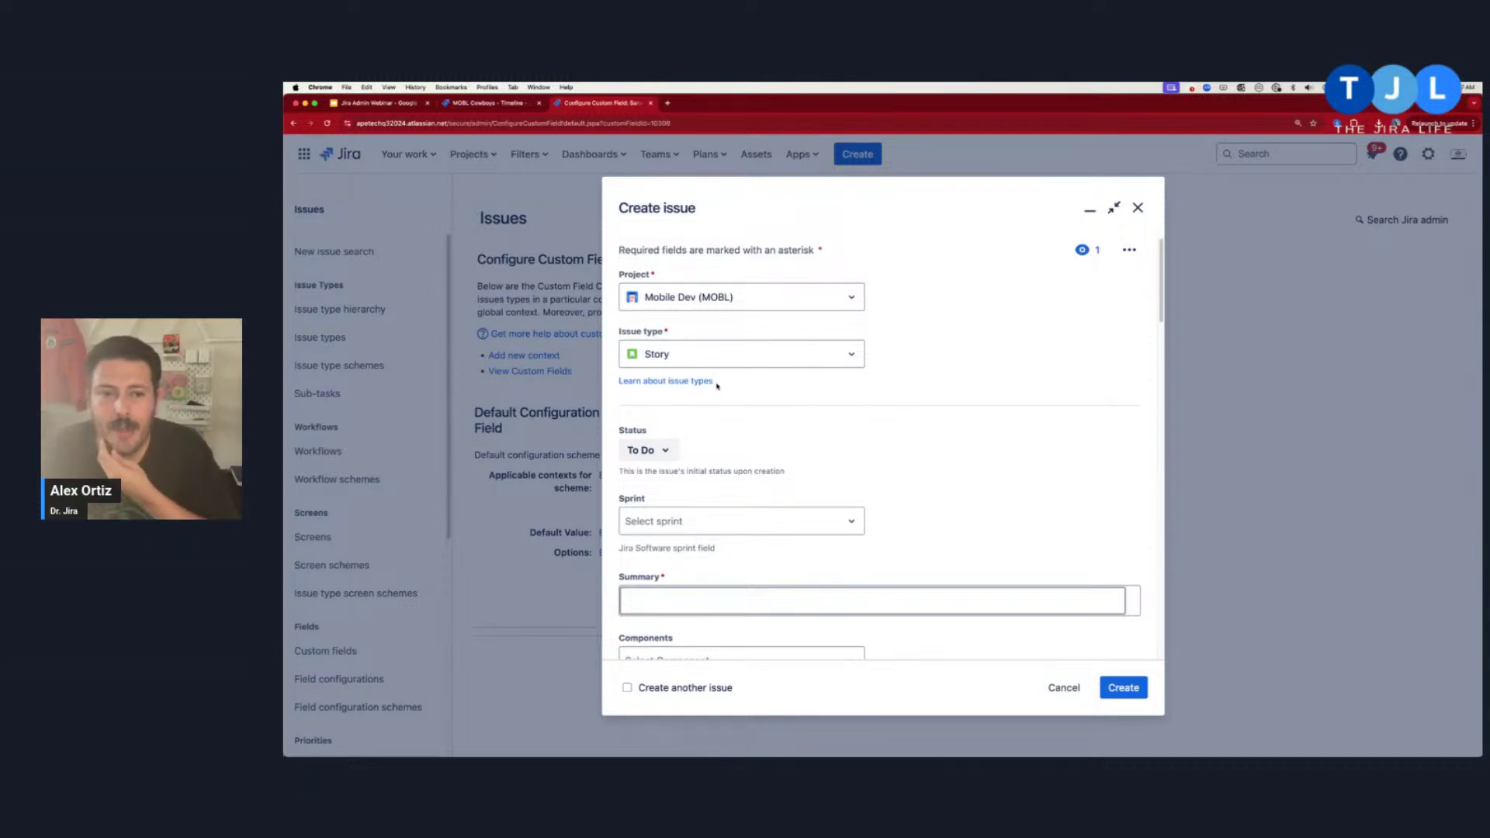
# Switch the new issue's project to Kanban Demo Completed Issues (KDCI), look through its fields and close the form without creating it.
pyautogui.click(741, 297)
pyautogui.click(779, 379)
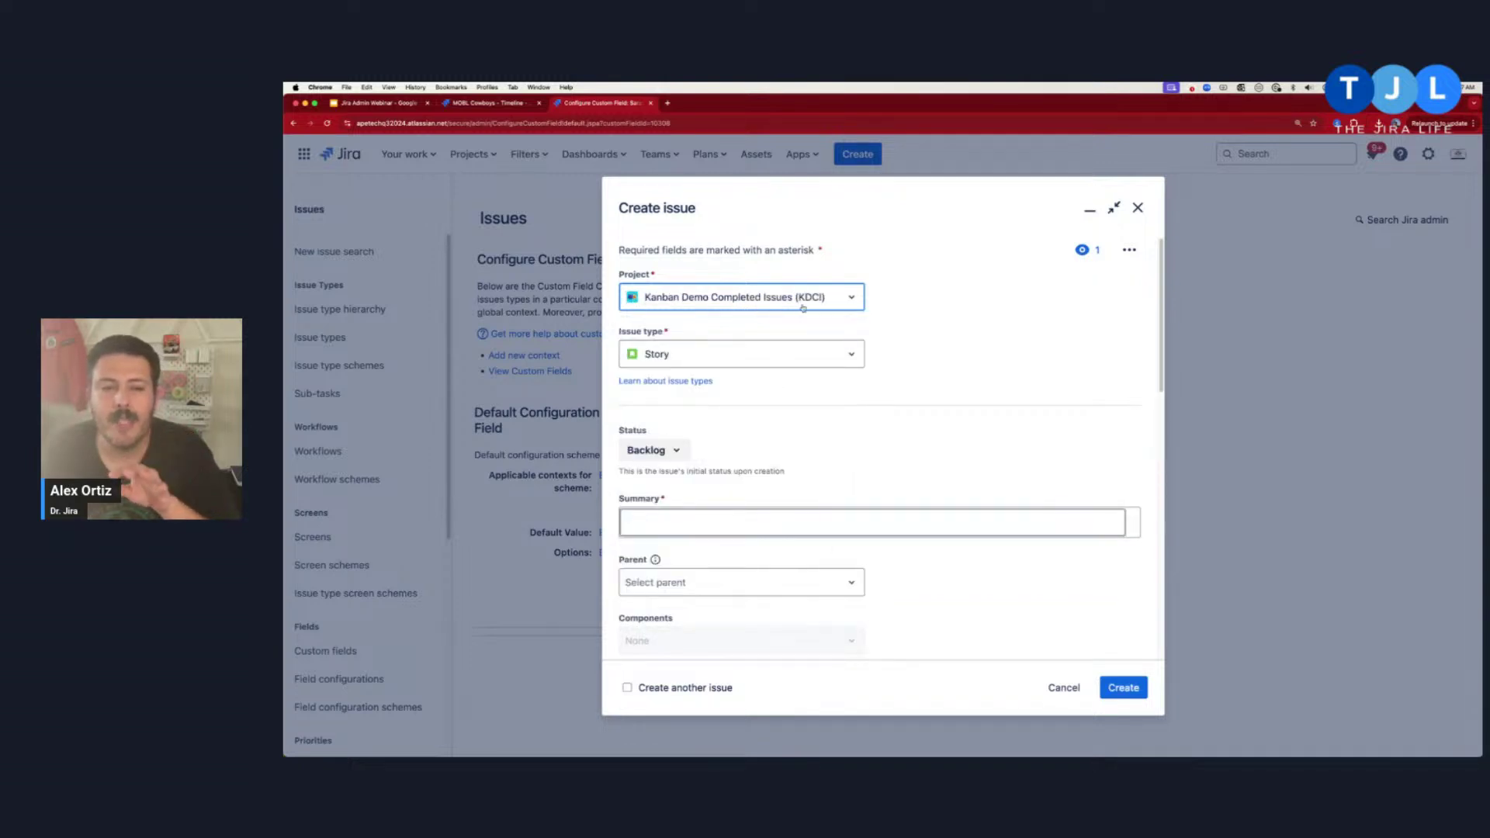
pyautogui.scroll(-10, 803, 308)
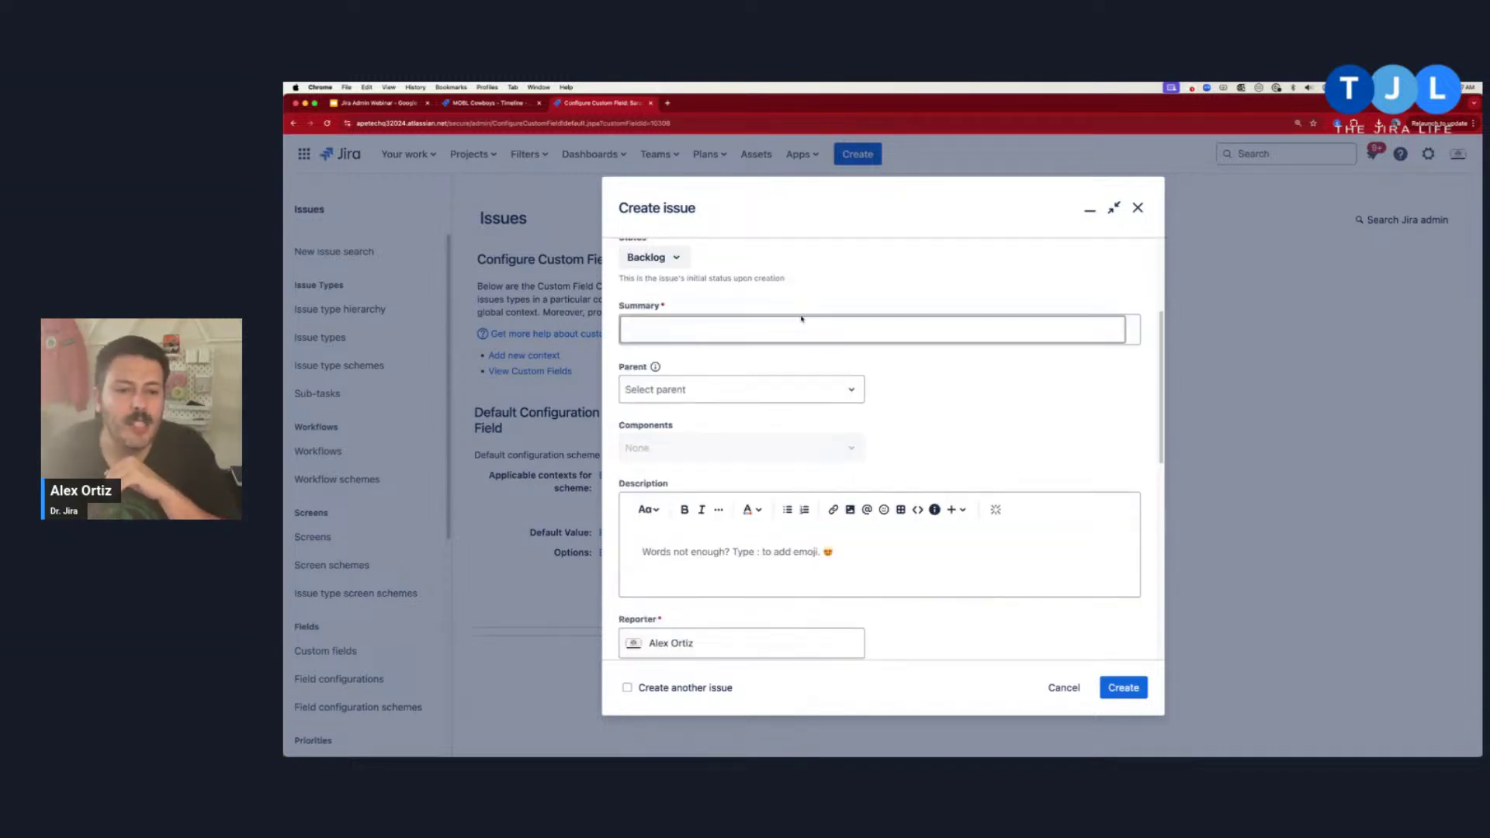
pyautogui.scroll(10, 822, 487)
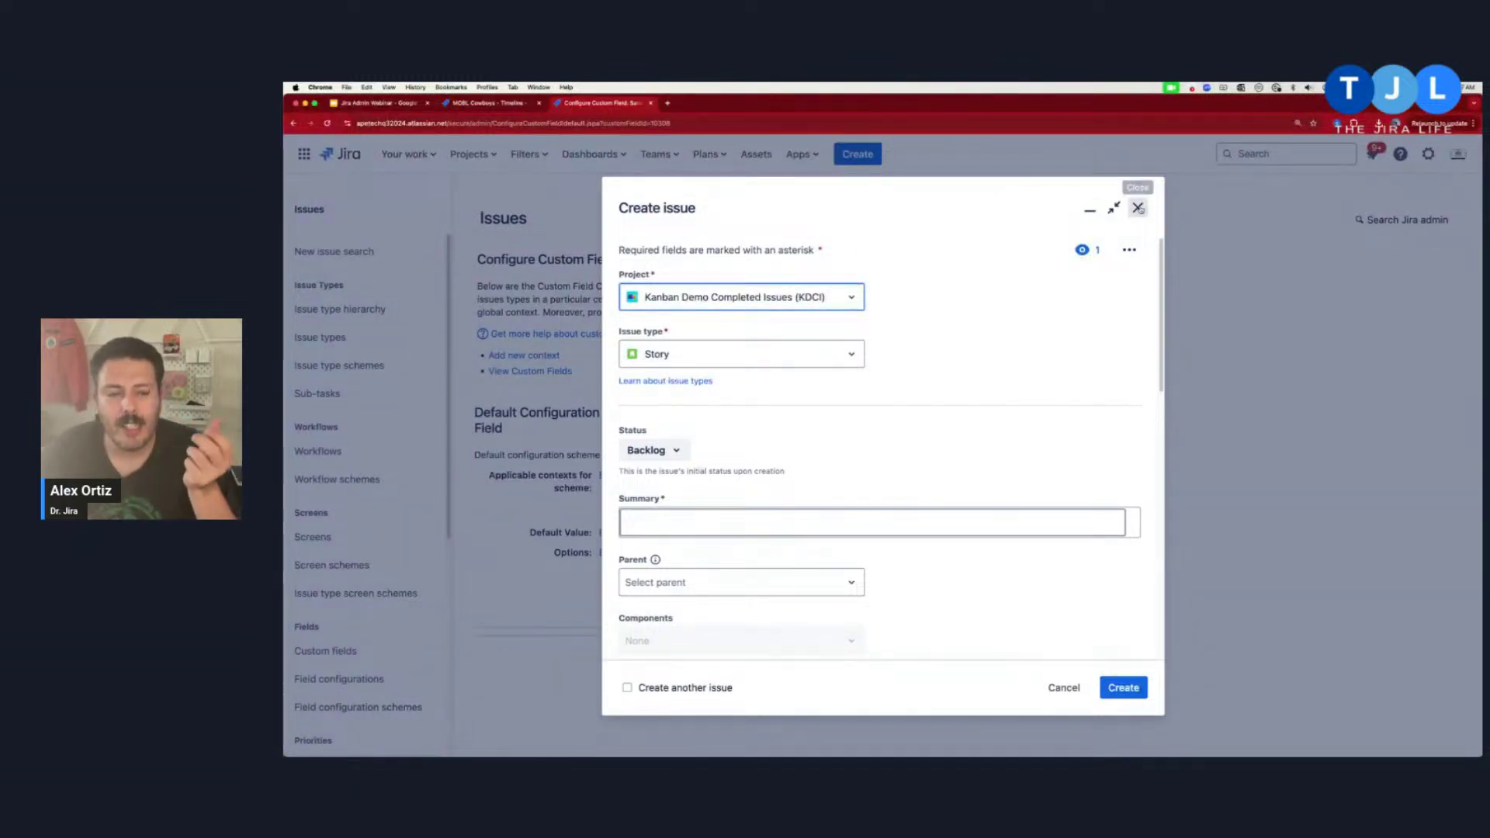
pyautogui.click(1138, 208)
# Start a new context for Sarah's Special Field, labelled Kanban Sarah and applicable to any issue type.
pyautogui.click(526, 356)
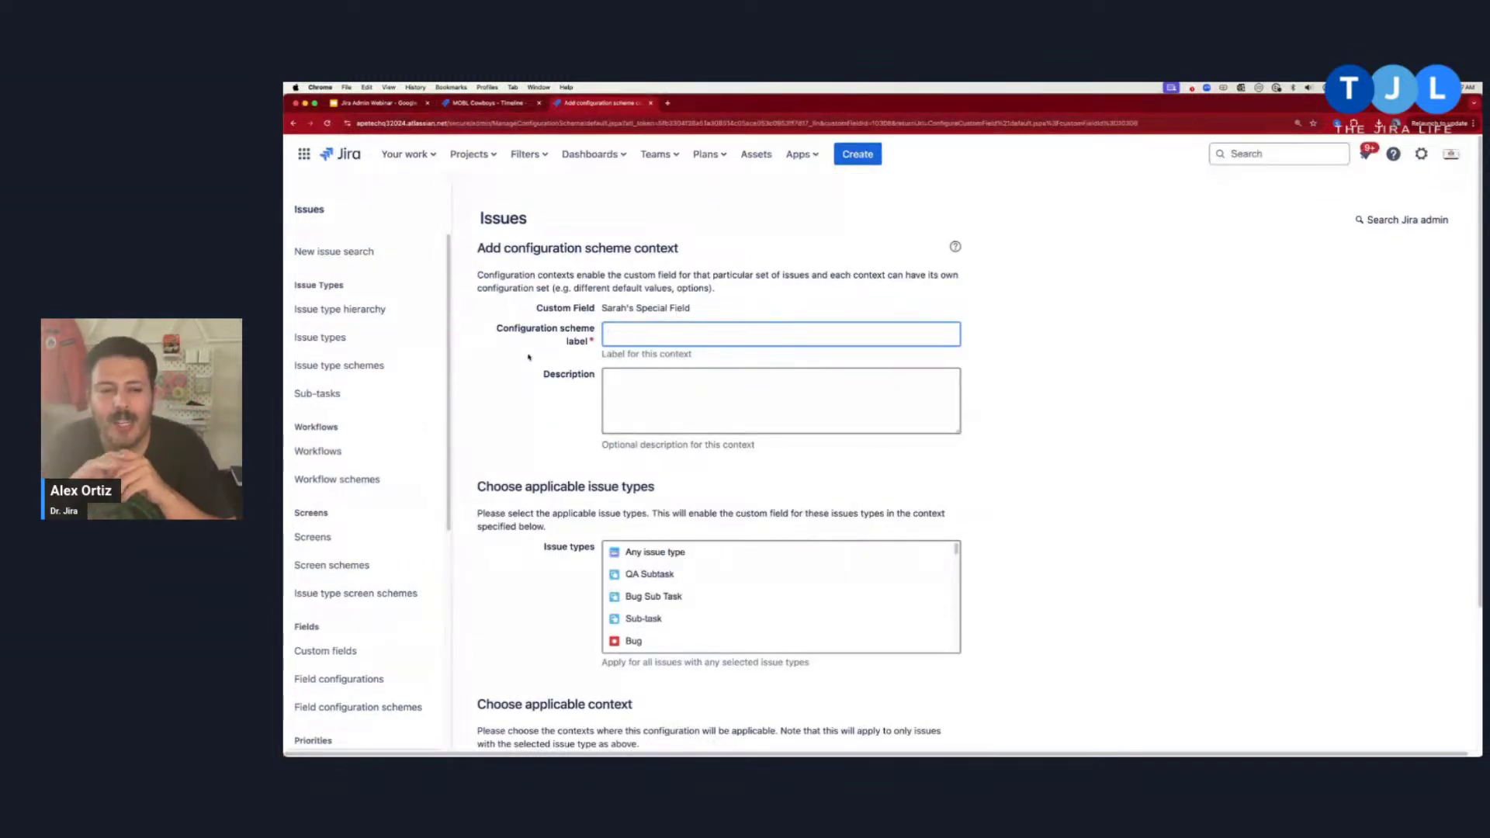
pyautogui.scroll(-3, 630, 645)
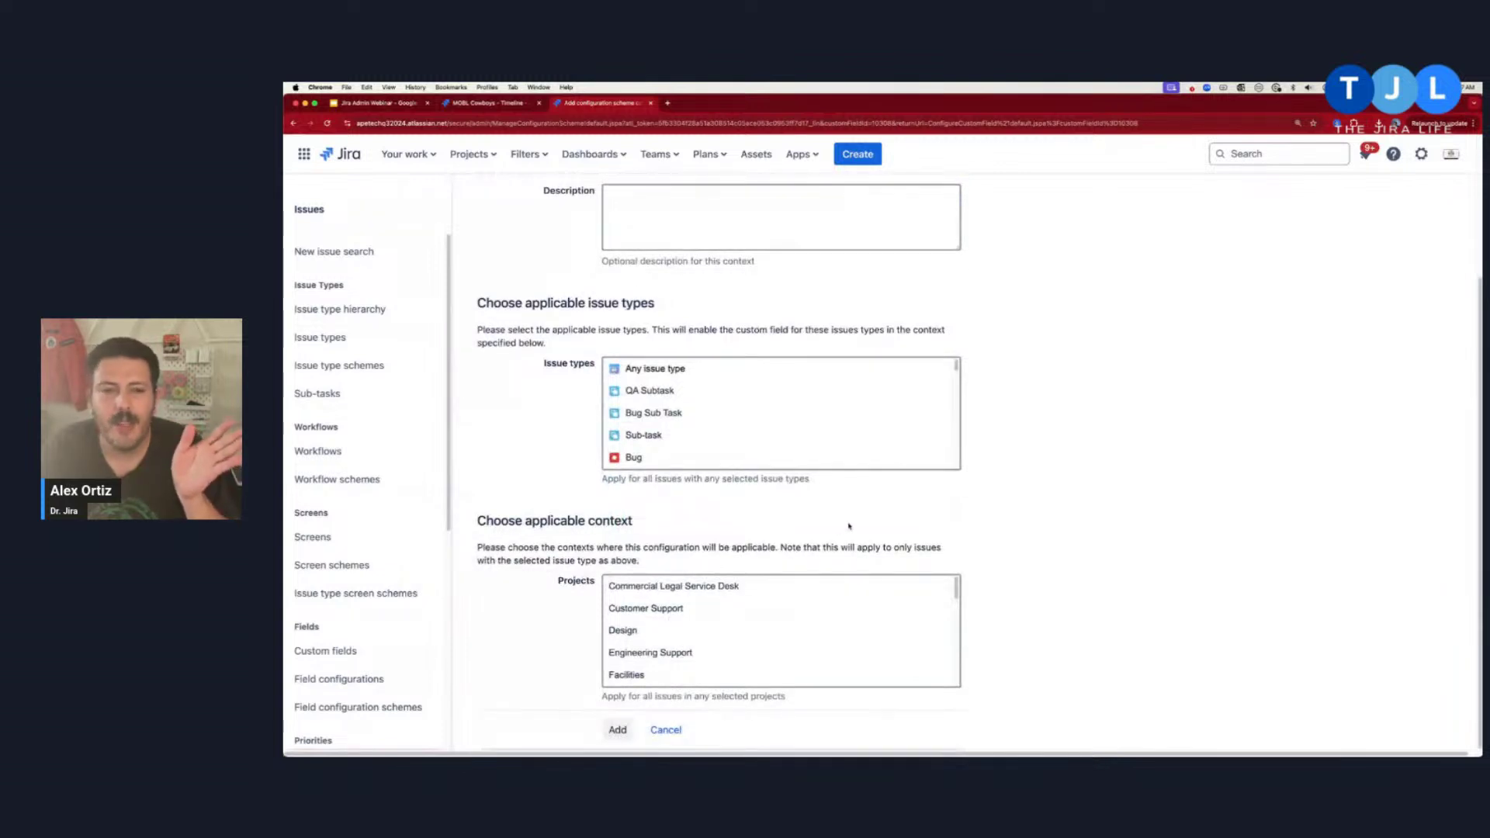
pyautogui.scroll(3, 848, 520)
pyautogui.scroll(-3, 533, 356)
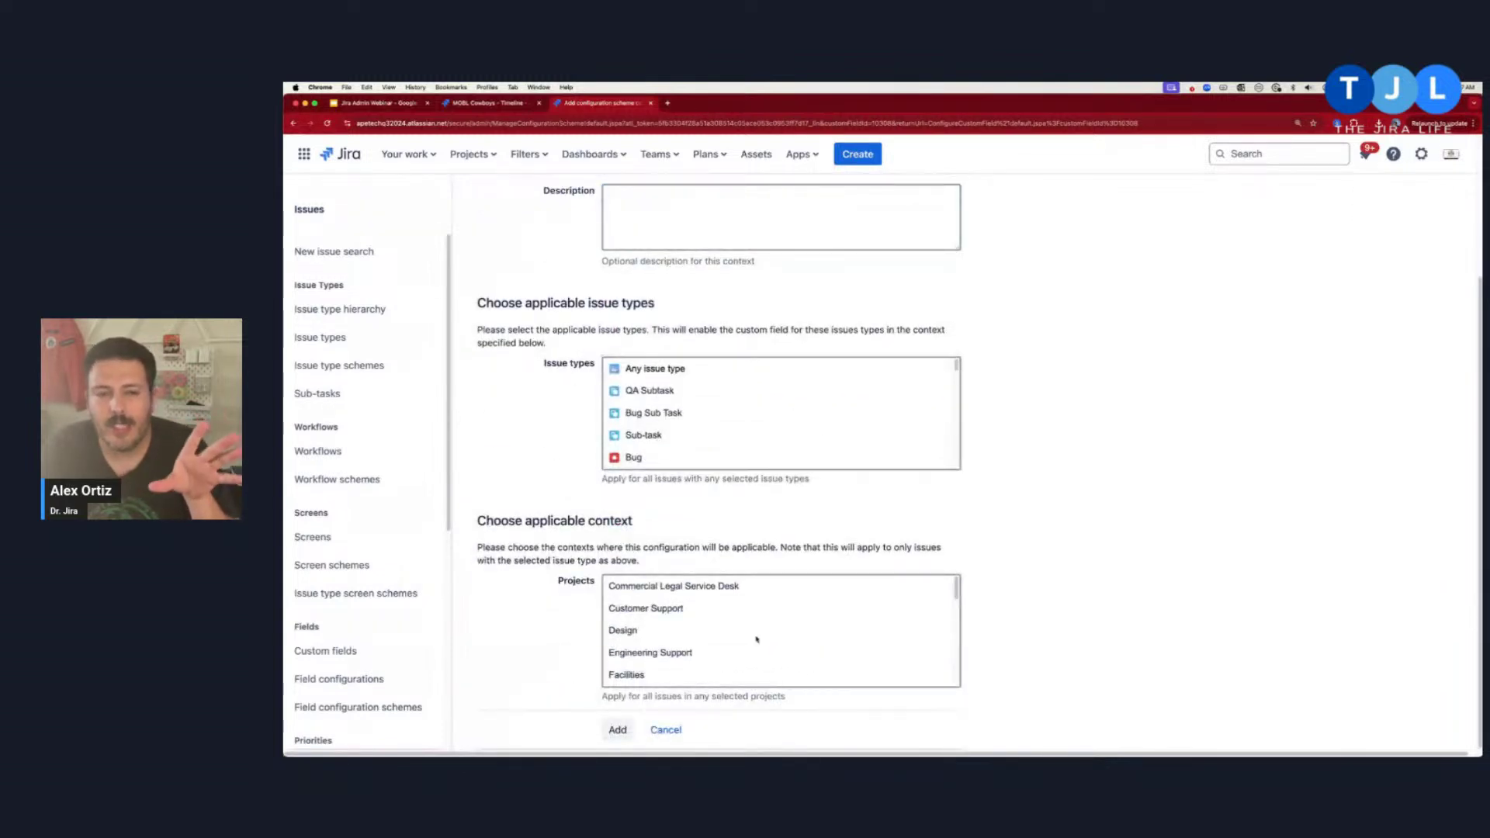
pyautogui.scroll(3, 757, 640)
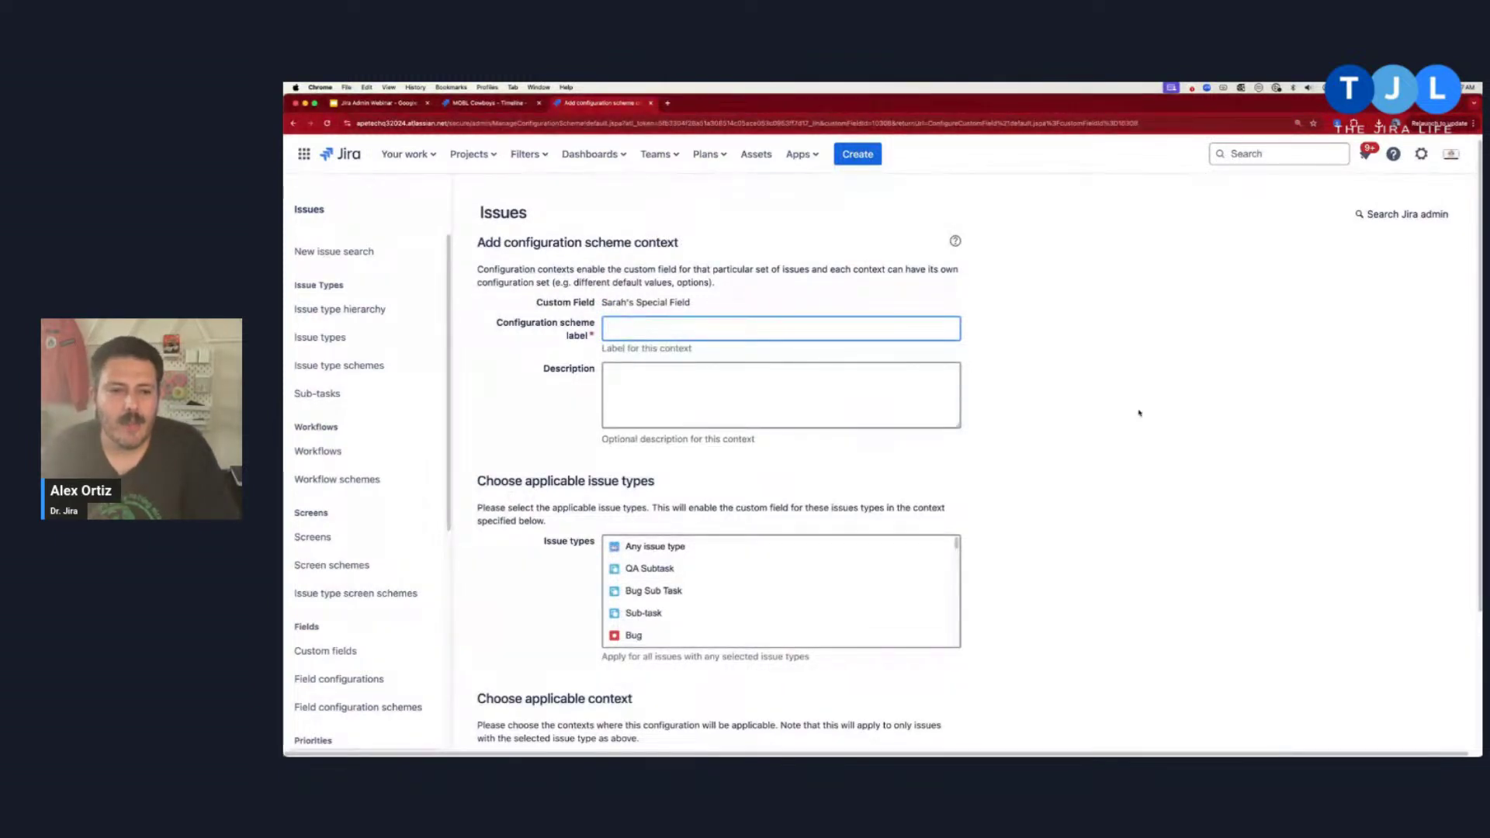
pyautogui.write('Kanban Sarah')
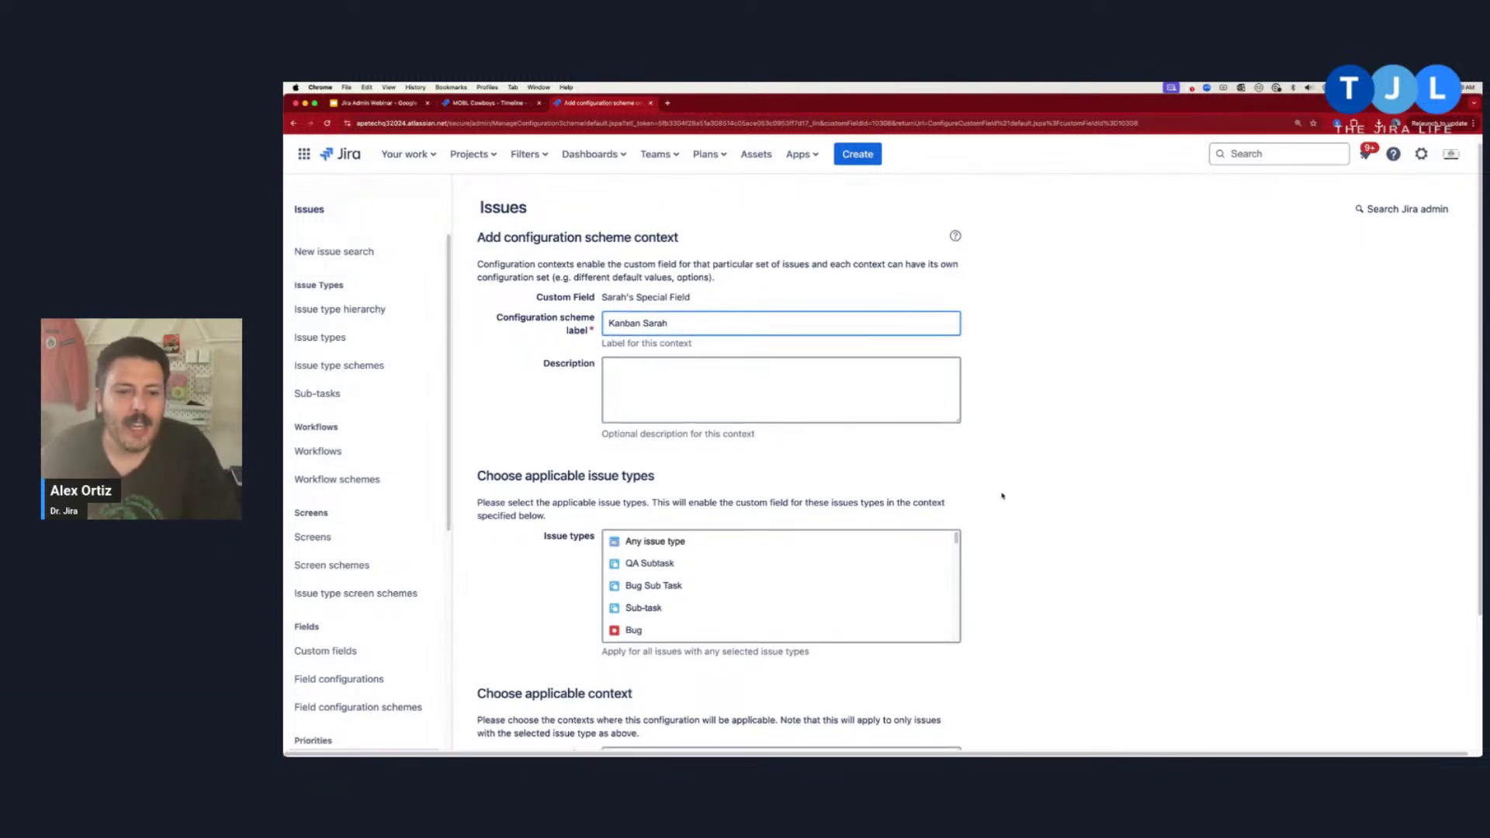
pyautogui.scroll(-3, 994, 488)
pyautogui.click(675, 425)
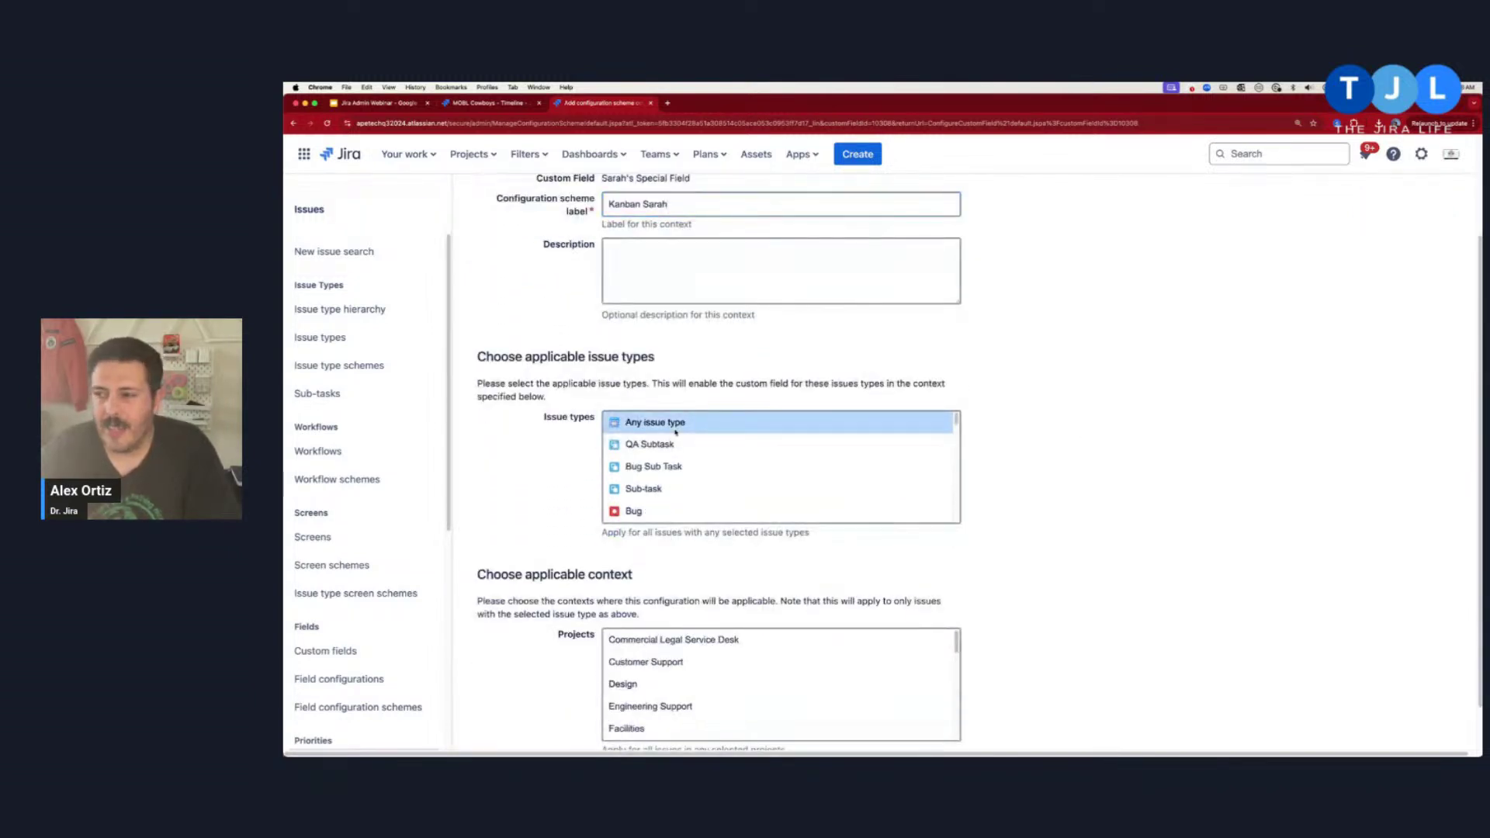
# Limit the new context to the Kanban Demo Completed Issues project and add it to the field.
pyautogui.scroll(-2, 1051, 559)
pyautogui.scroll(-5, 743, 623)
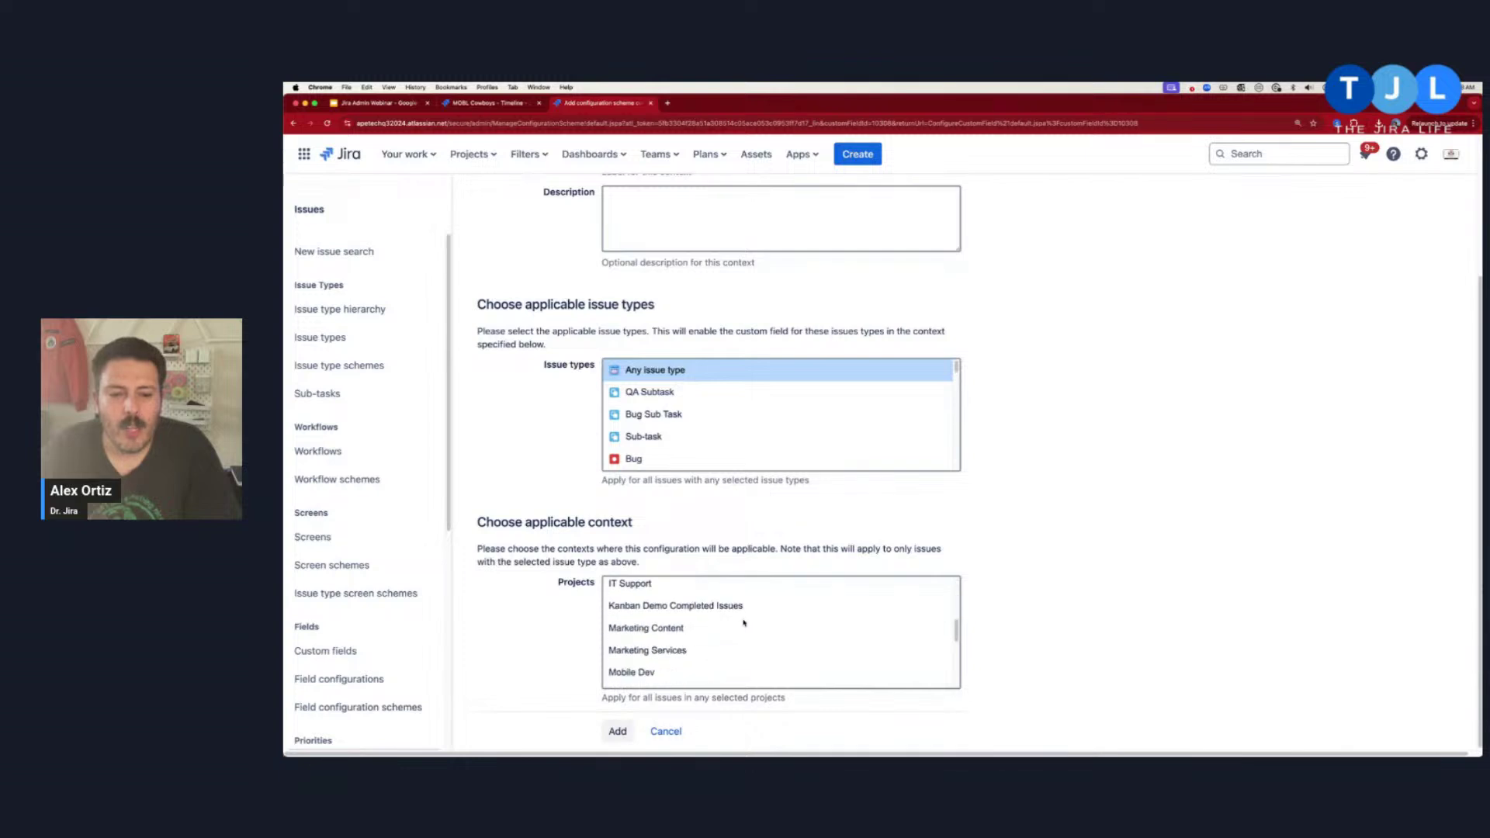
pyautogui.click(685, 608)
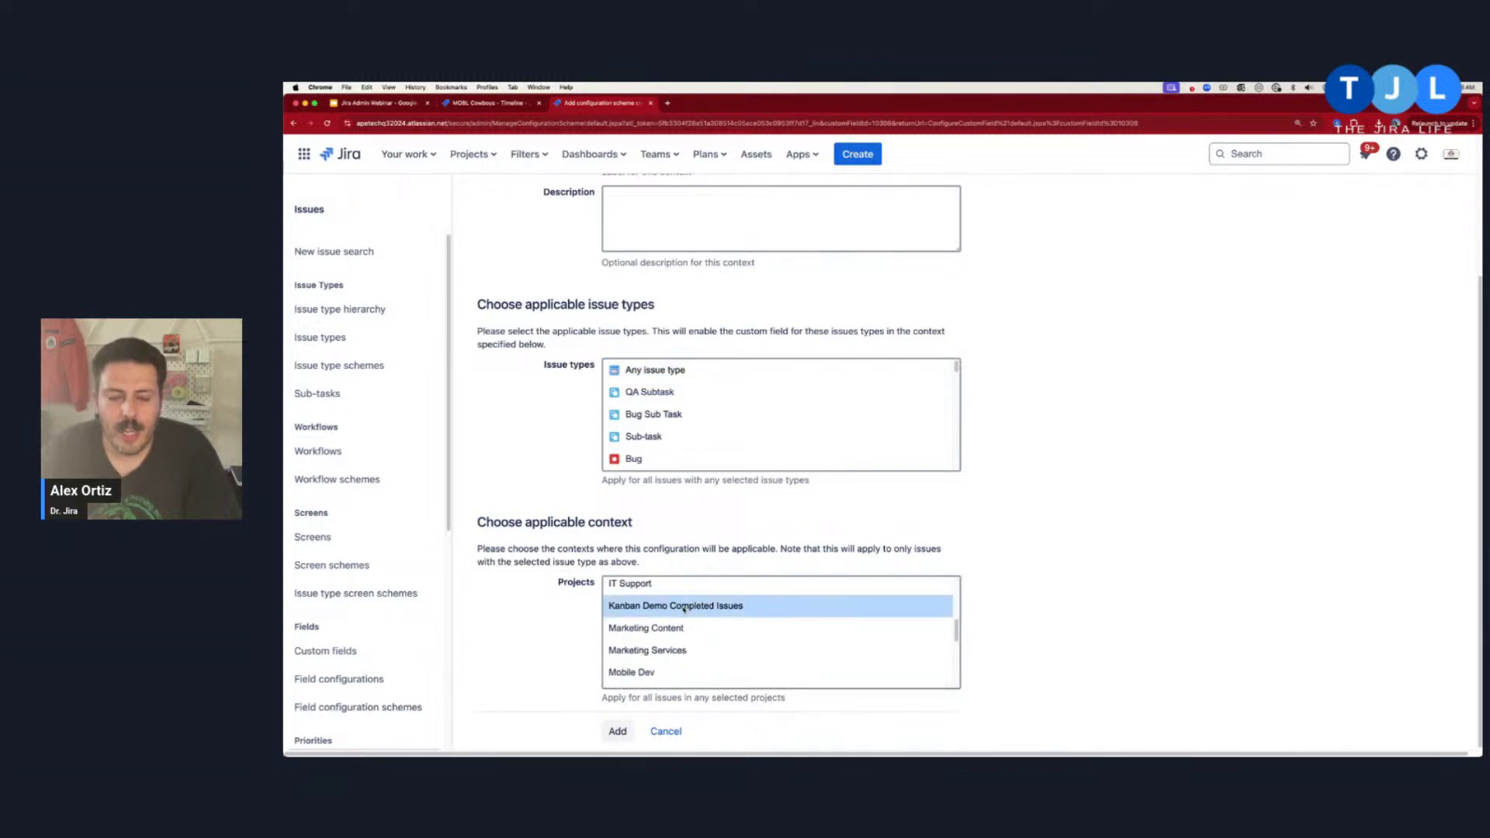
pyautogui.rightClick(647, 672)
pyautogui.click(636, 607)
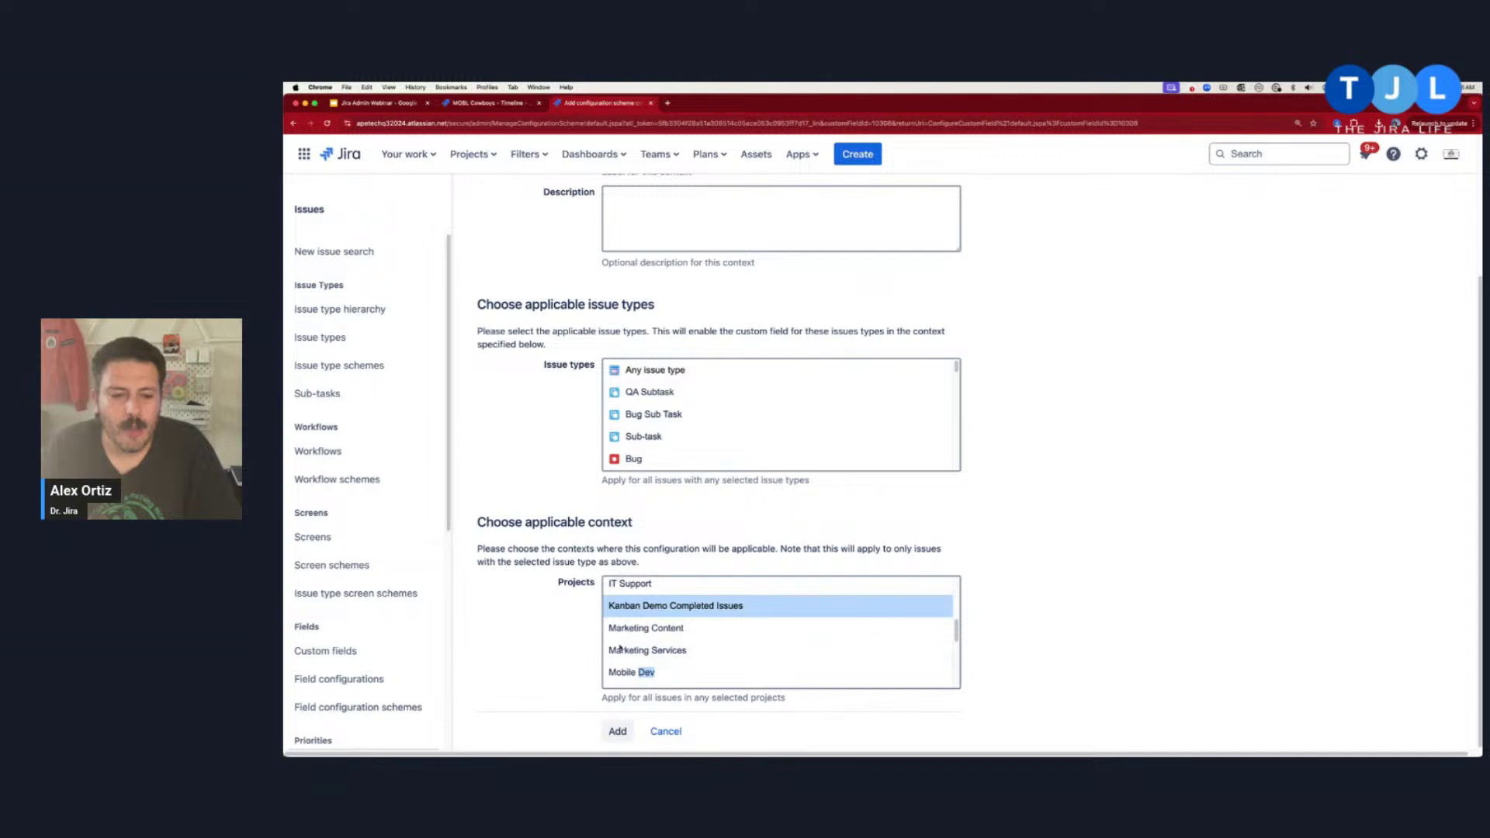
pyautogui.keyDown('super'); pyautogui.click(631, 672); pyautogui.keyUp('super')
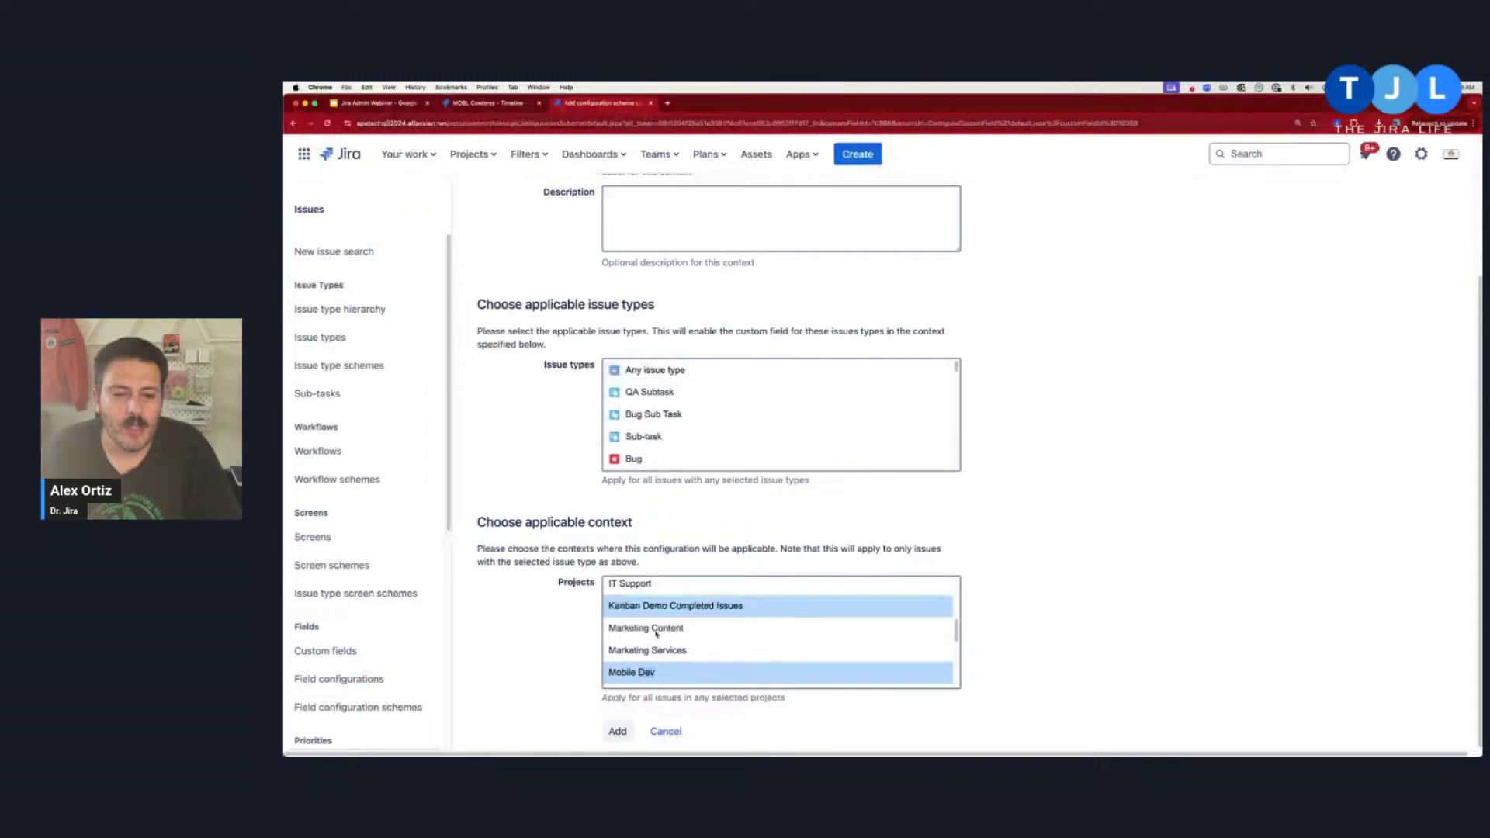
pyautogui.keyDown('super'); pyautogui.click(646, 673); pyautogui.keyUp('super')
pyautogui.scroll(-3, 726, 649)
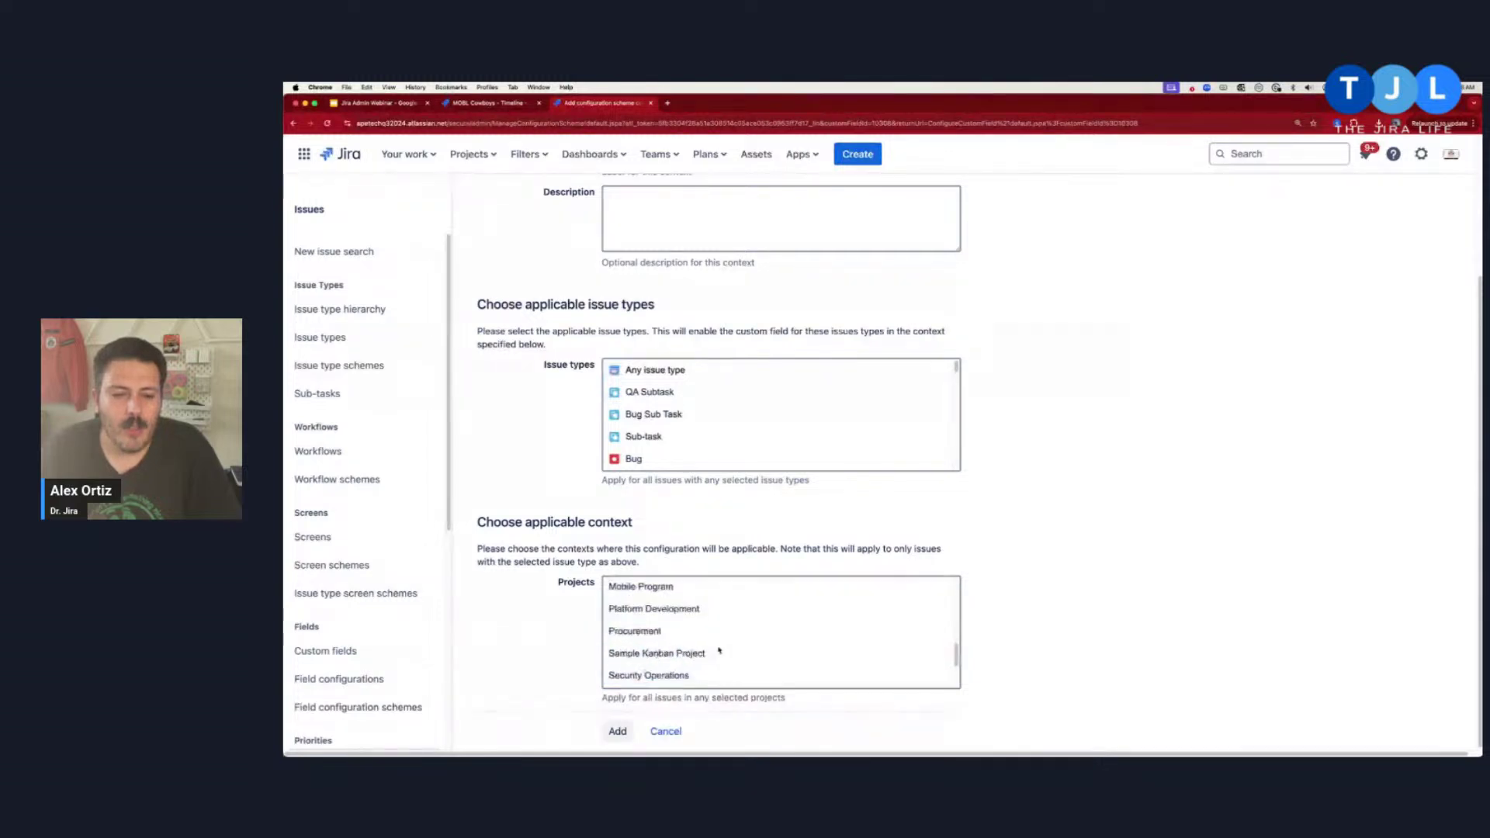
pyautogui.scroll(5, 725, 649)
pyautogui.scroll(-2, 706, 653)
pyautogui.scroll(-5, 702, 656)
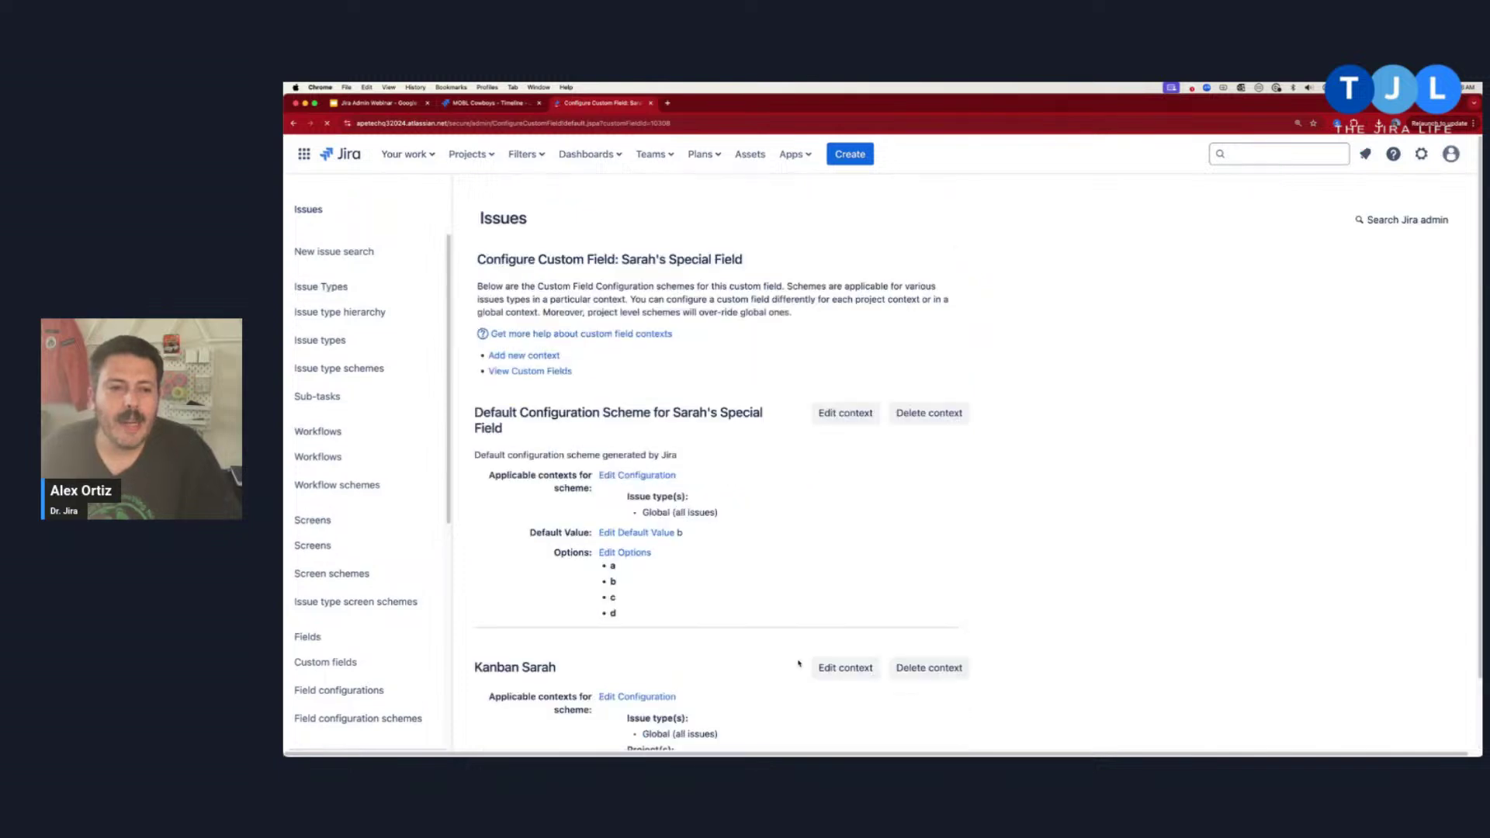
# Add the options x, y and z to the Kanban Sarah context.
pyautogui.scroll(-2, 735, 629)
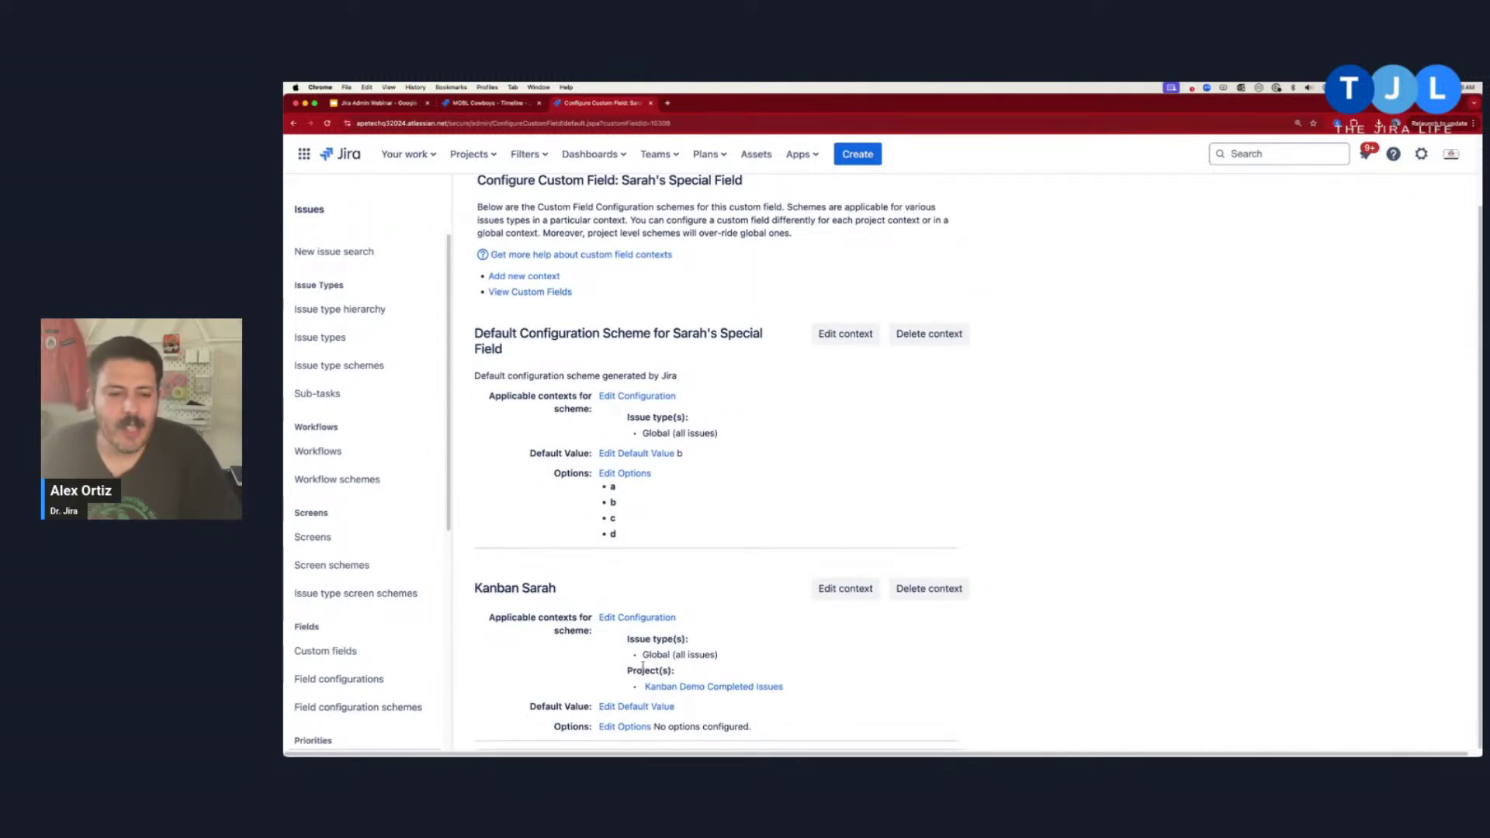
pyautogui.moveTo(478, 591); pyautogui.dragTo(554, 590)
pyautogui.click(554, 590)
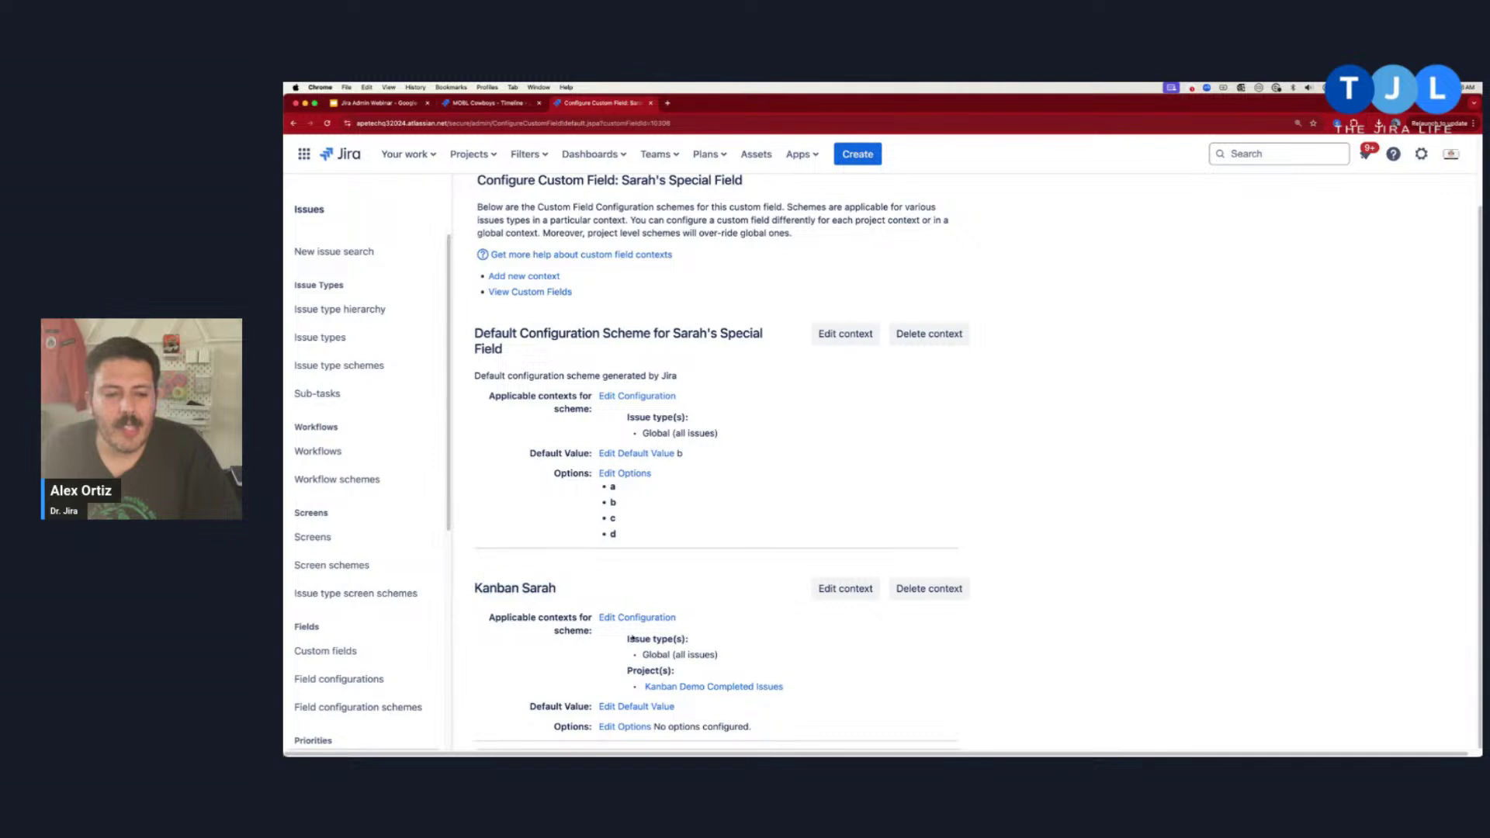
pyautogui.click(625, 728)
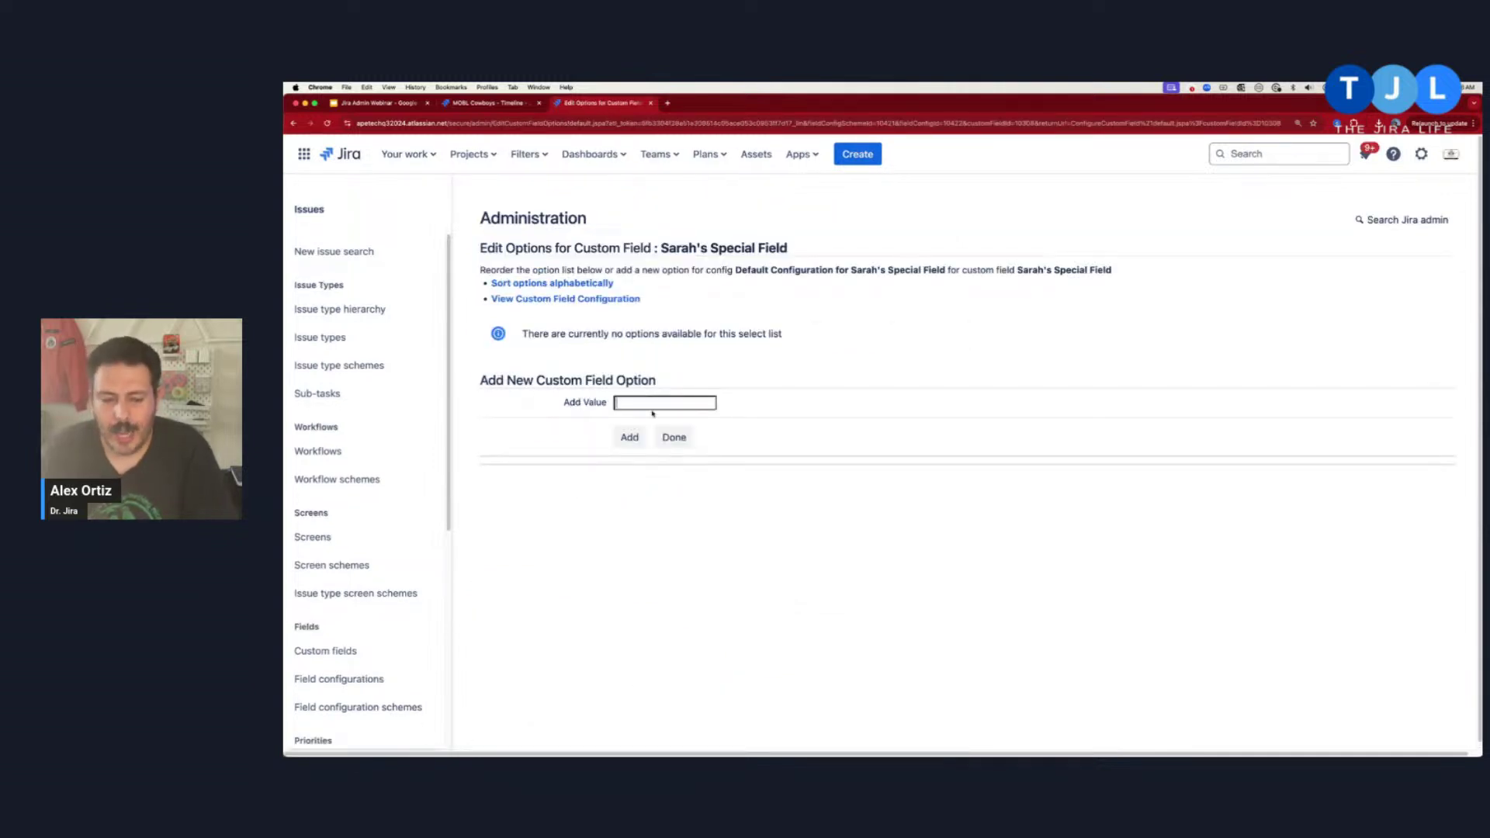
pyautogui.click(618, 403)
pyautogui.write('x')
pyautogui.click(627, 433)
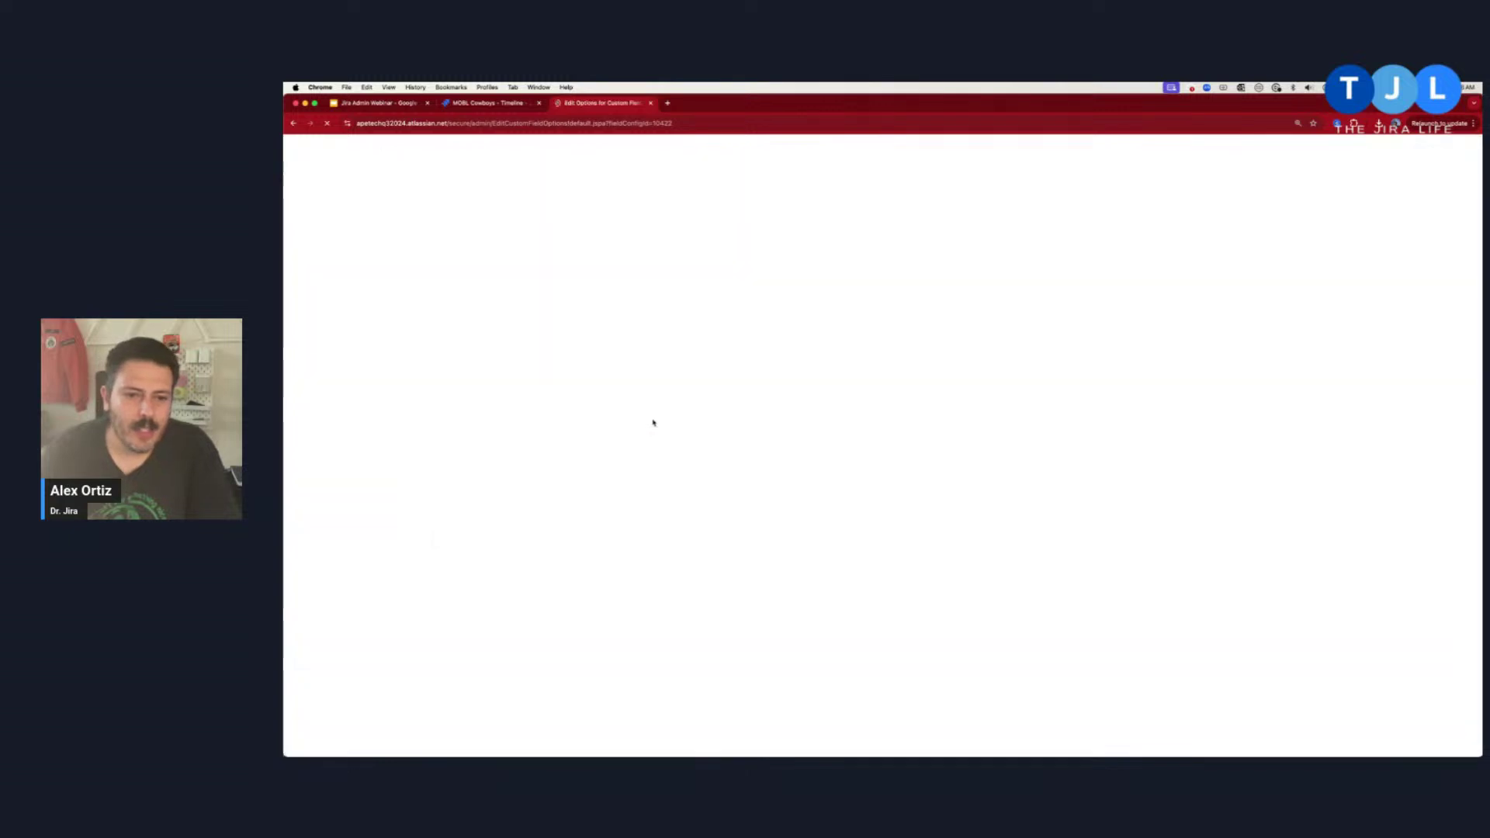
pyautogui.write('y')
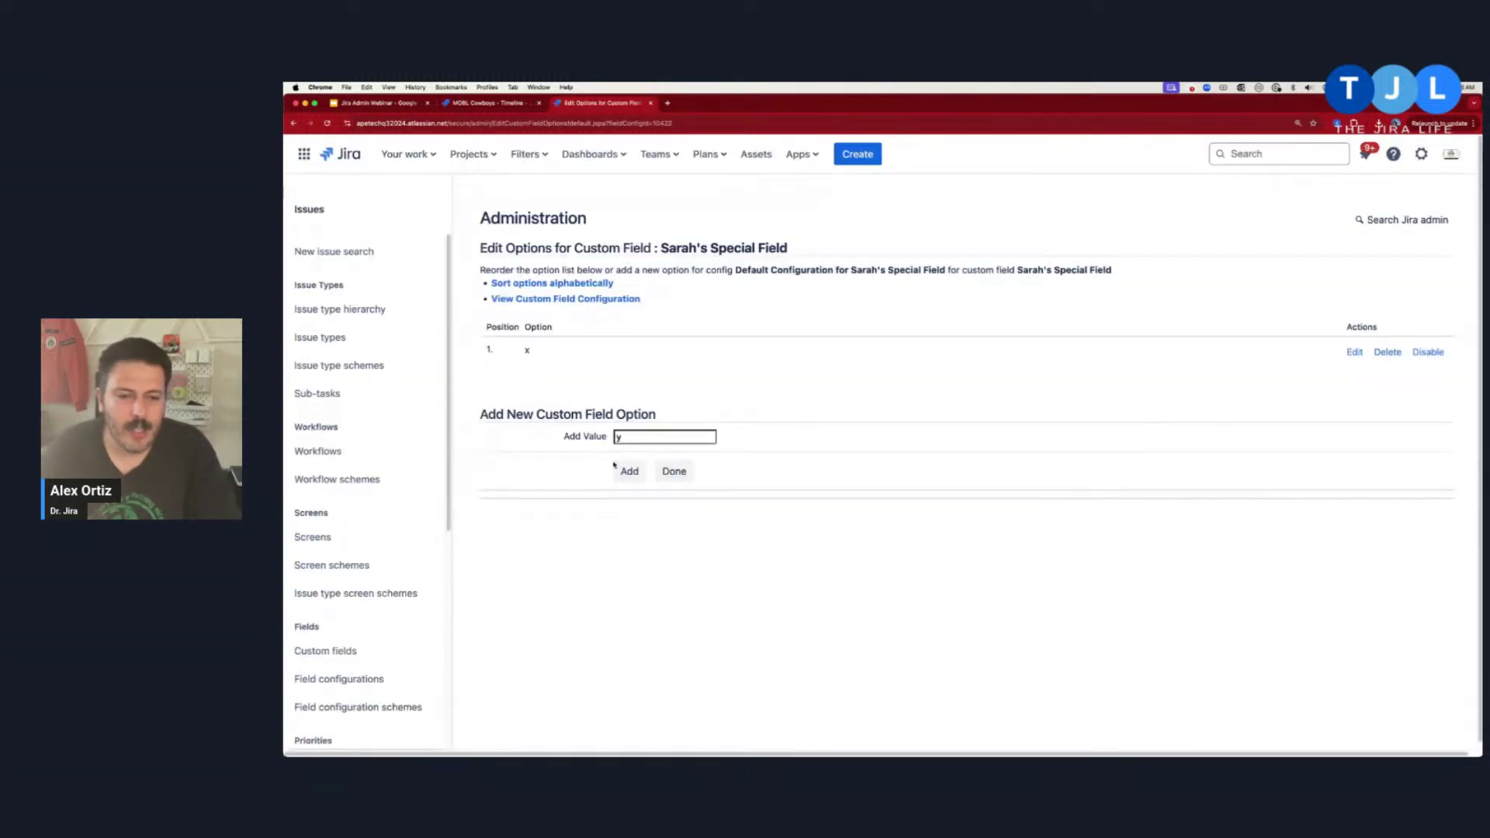
pyautogui.click(625, 470)
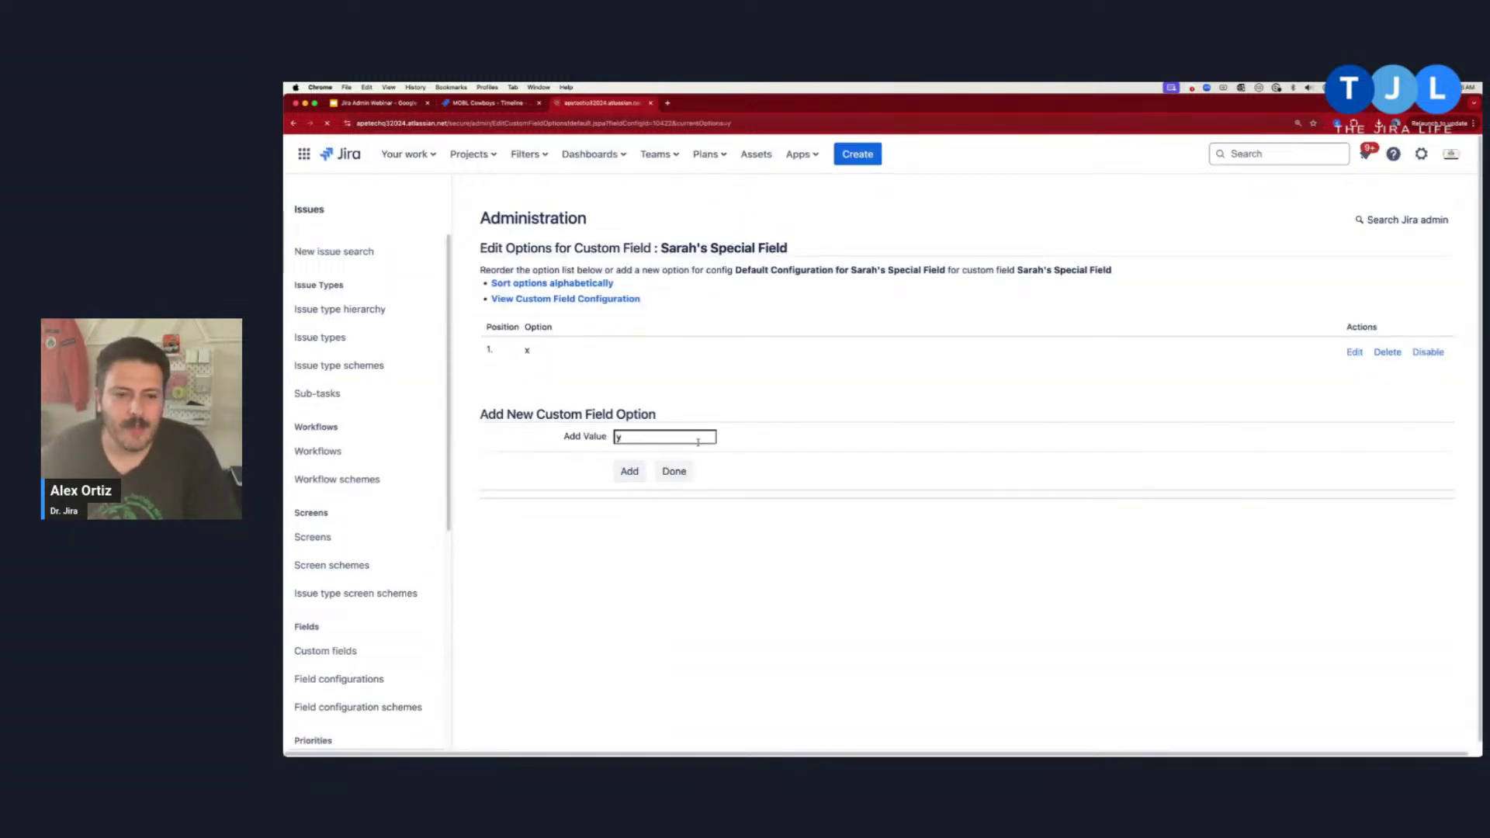
pyautogui.write('z')
pyautogui.click(630, 508)
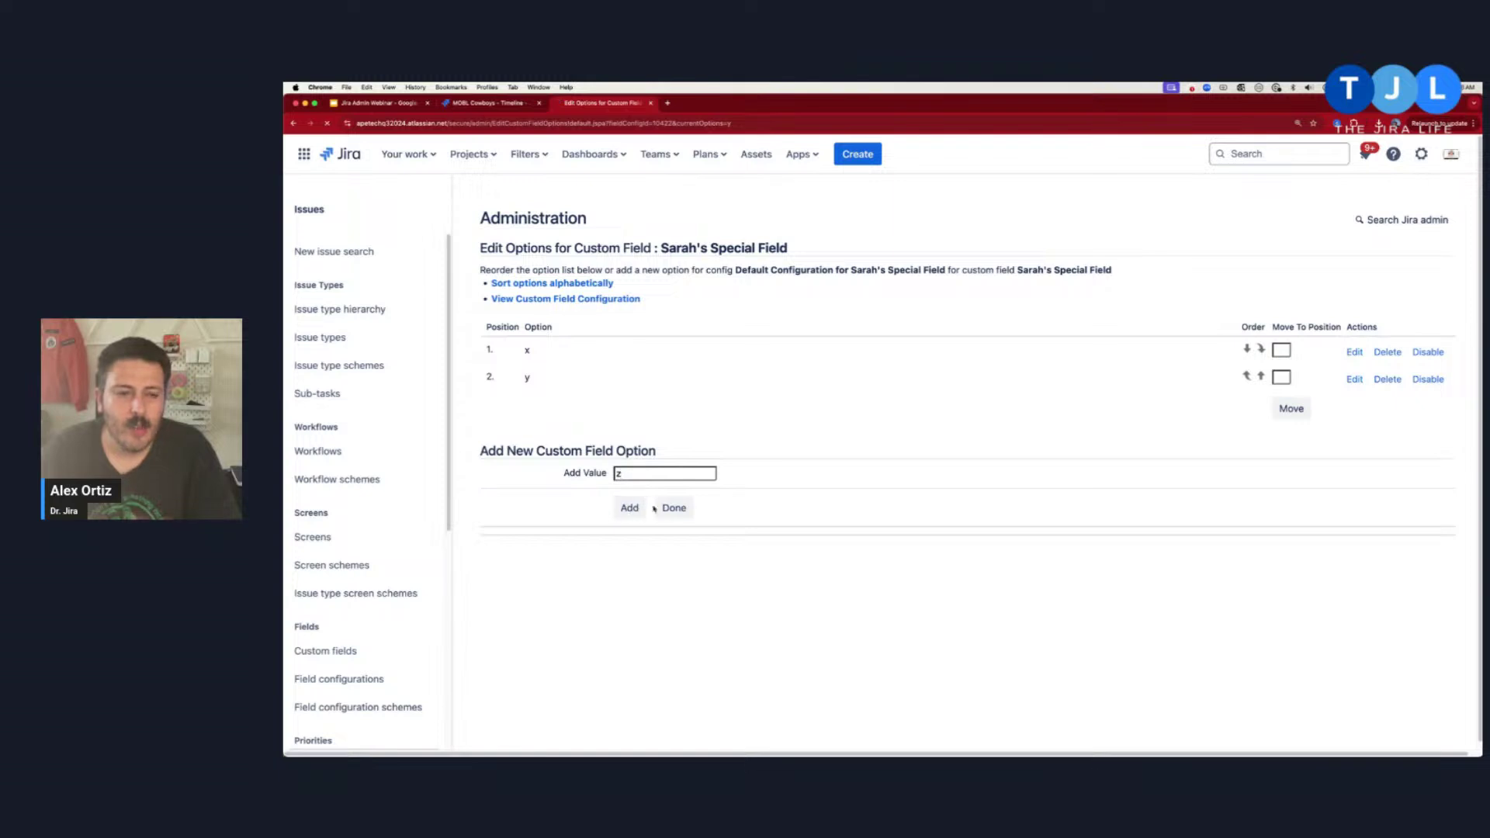
# Check which choices Sarah's Special Field offers in a new issue form and cancel the form.
pyautogui.click(850, 153)
pyautogui.scroll(-10, 808, 535)
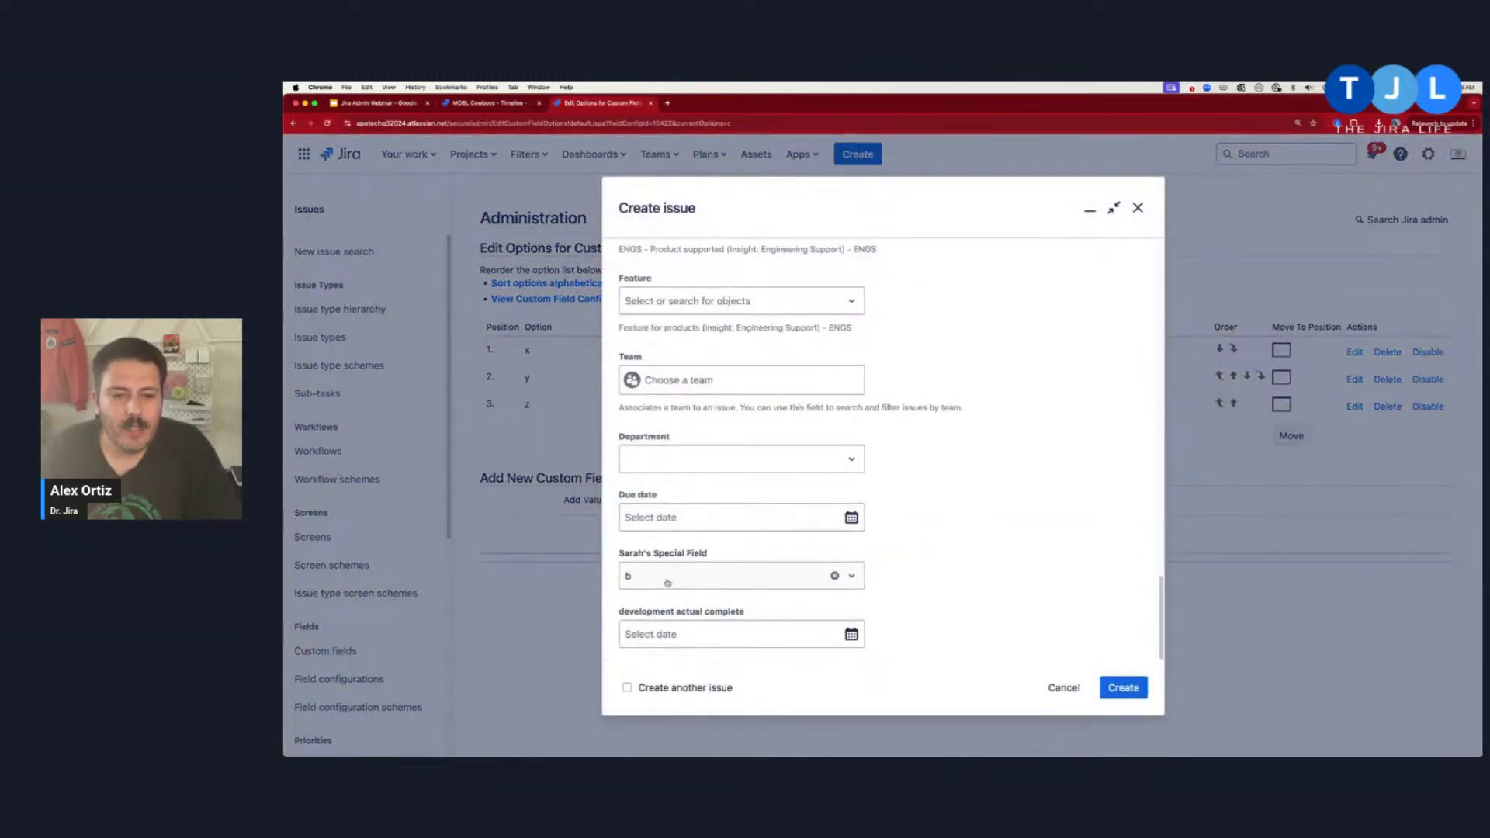
pyautogui.click(662, 582)
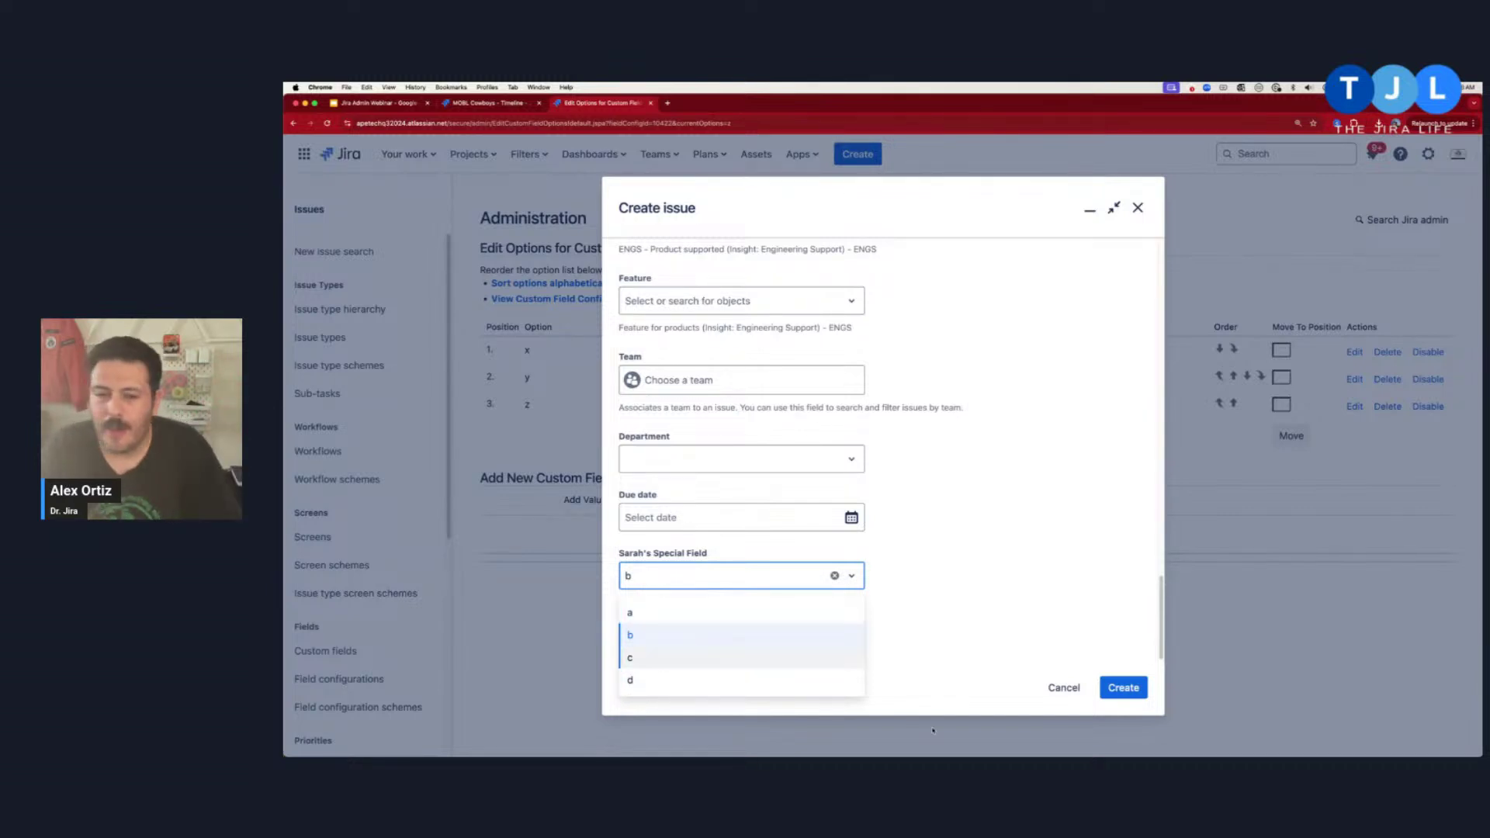
pyautogui.click(1064, 688)
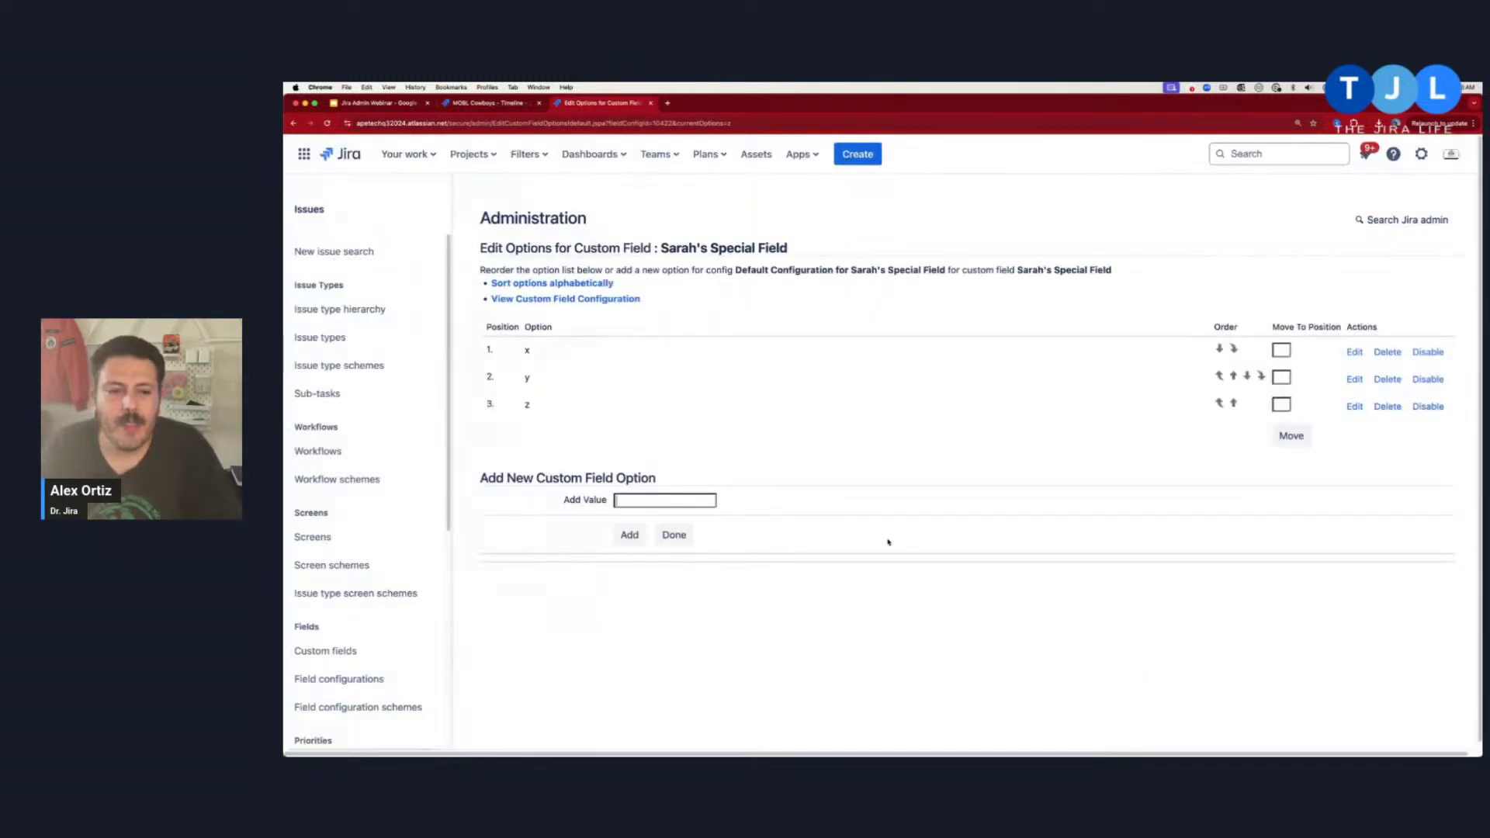
# Finish editing the options and compare the default and Kanban Sarah contexts on the field's configuration page.
pyautogui.click(672, 536)
pyautogui.scroll(-2, 666, 536)
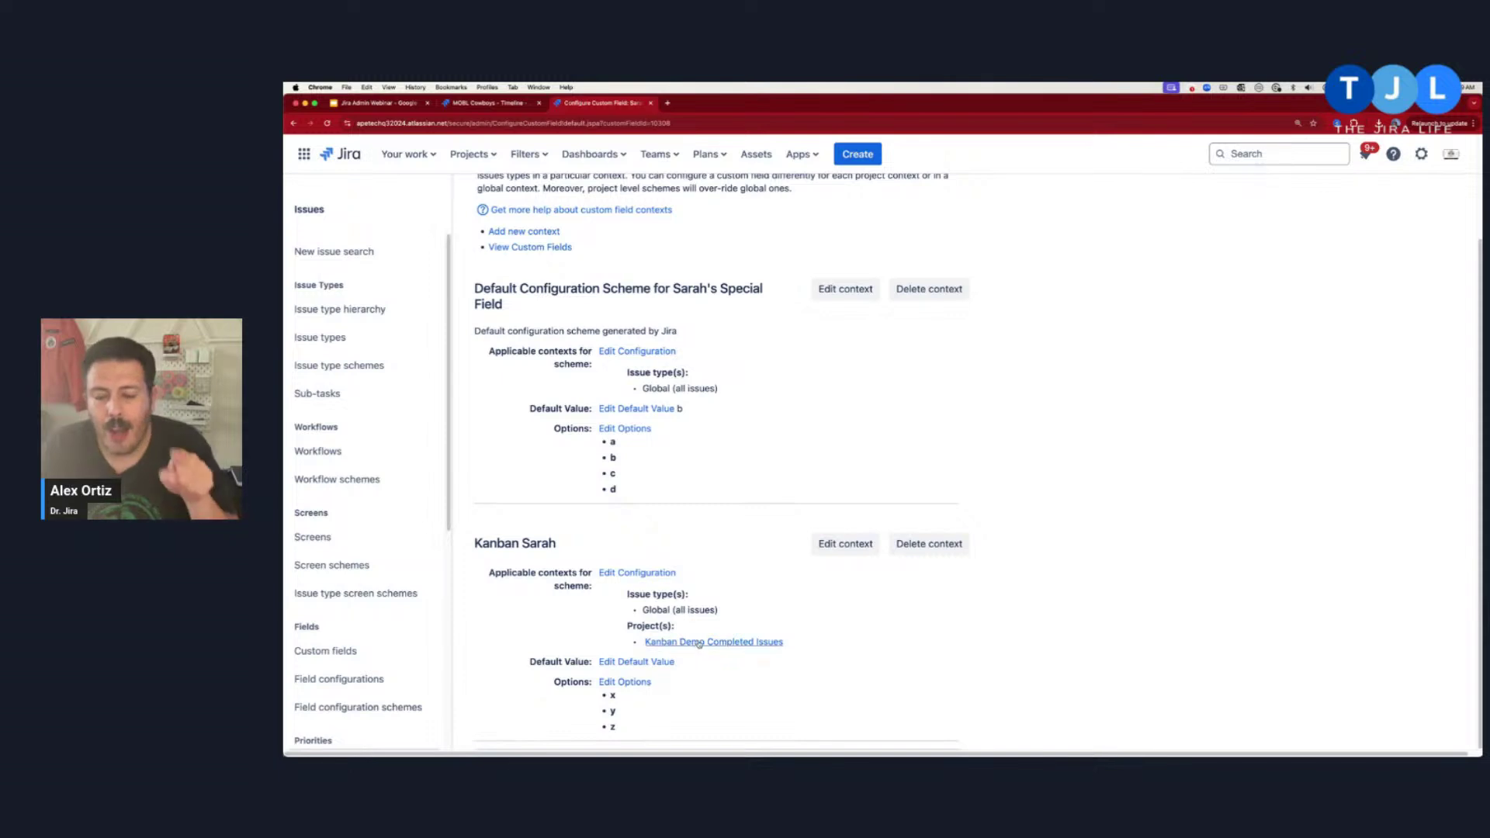
pyautogui.scroll(2, 699, 643)
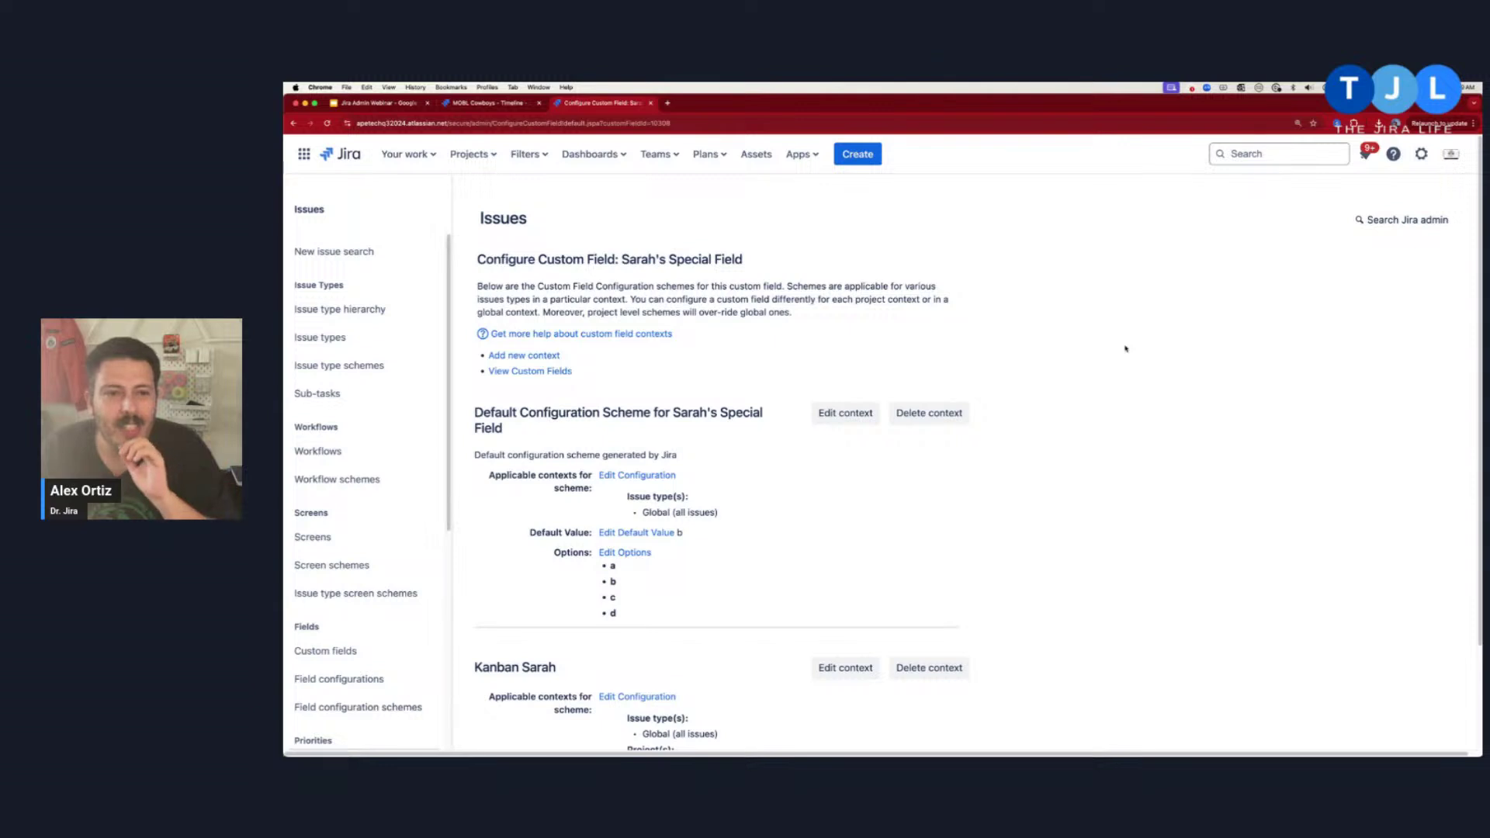
pyautogui.press('F2')
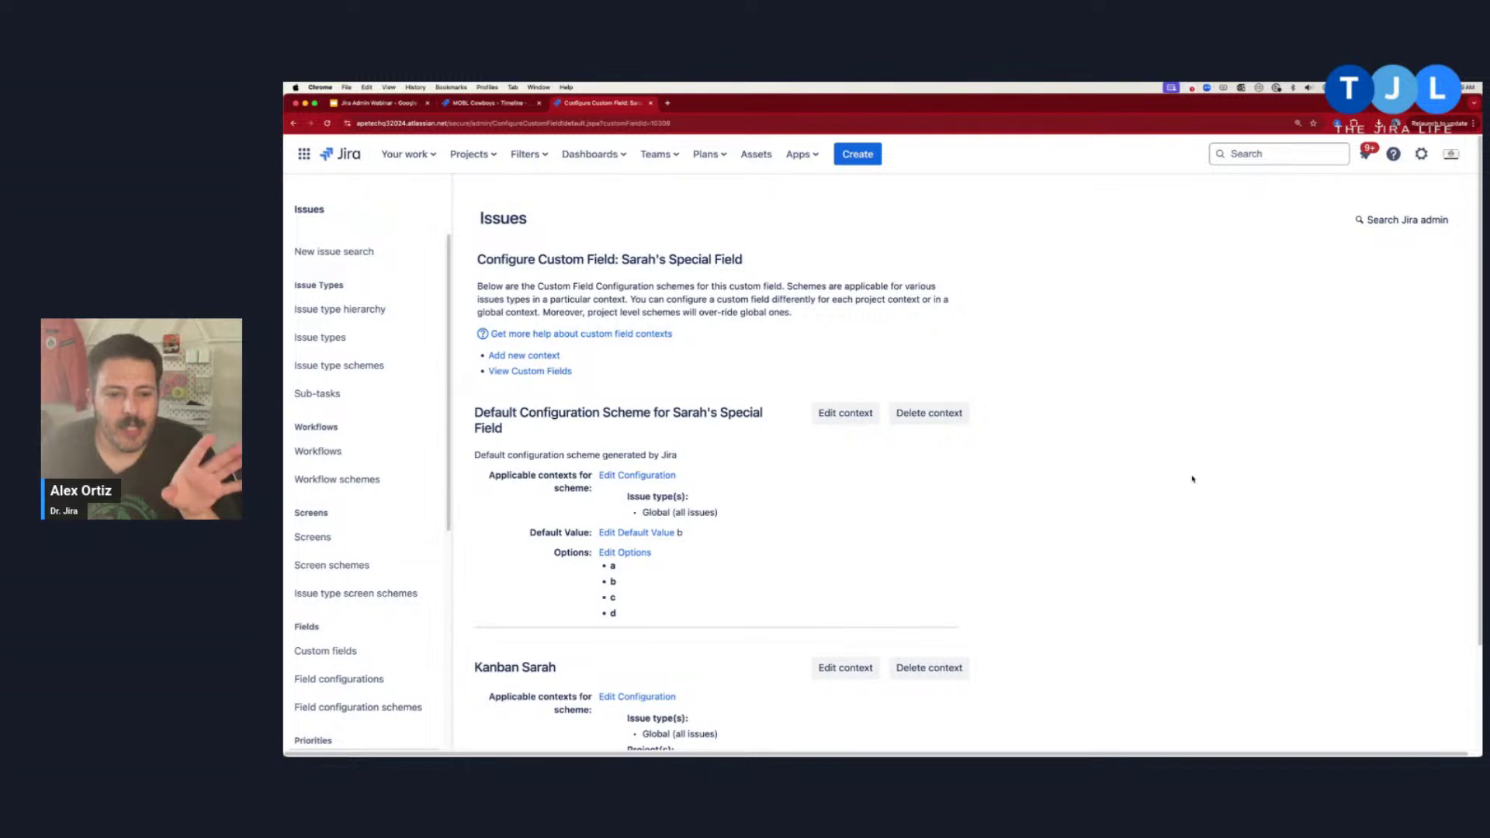
pyautogui.scroll(-3, 811, 518)
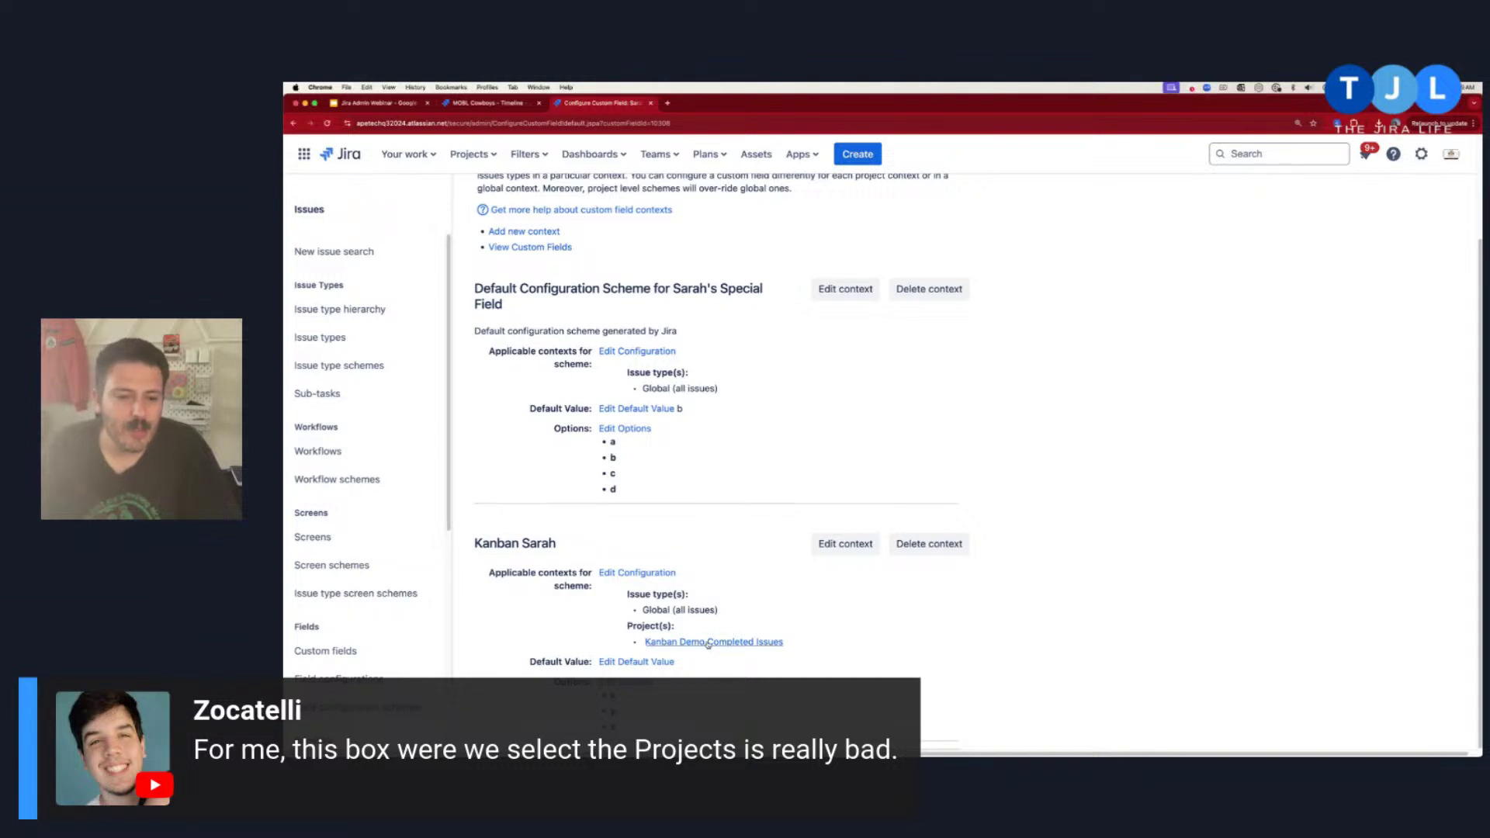
# Open the Kanban Sarah context for editing, try selecting the Design and Facilities projects, and leave without saving.
pyautogui.click(846, 544)
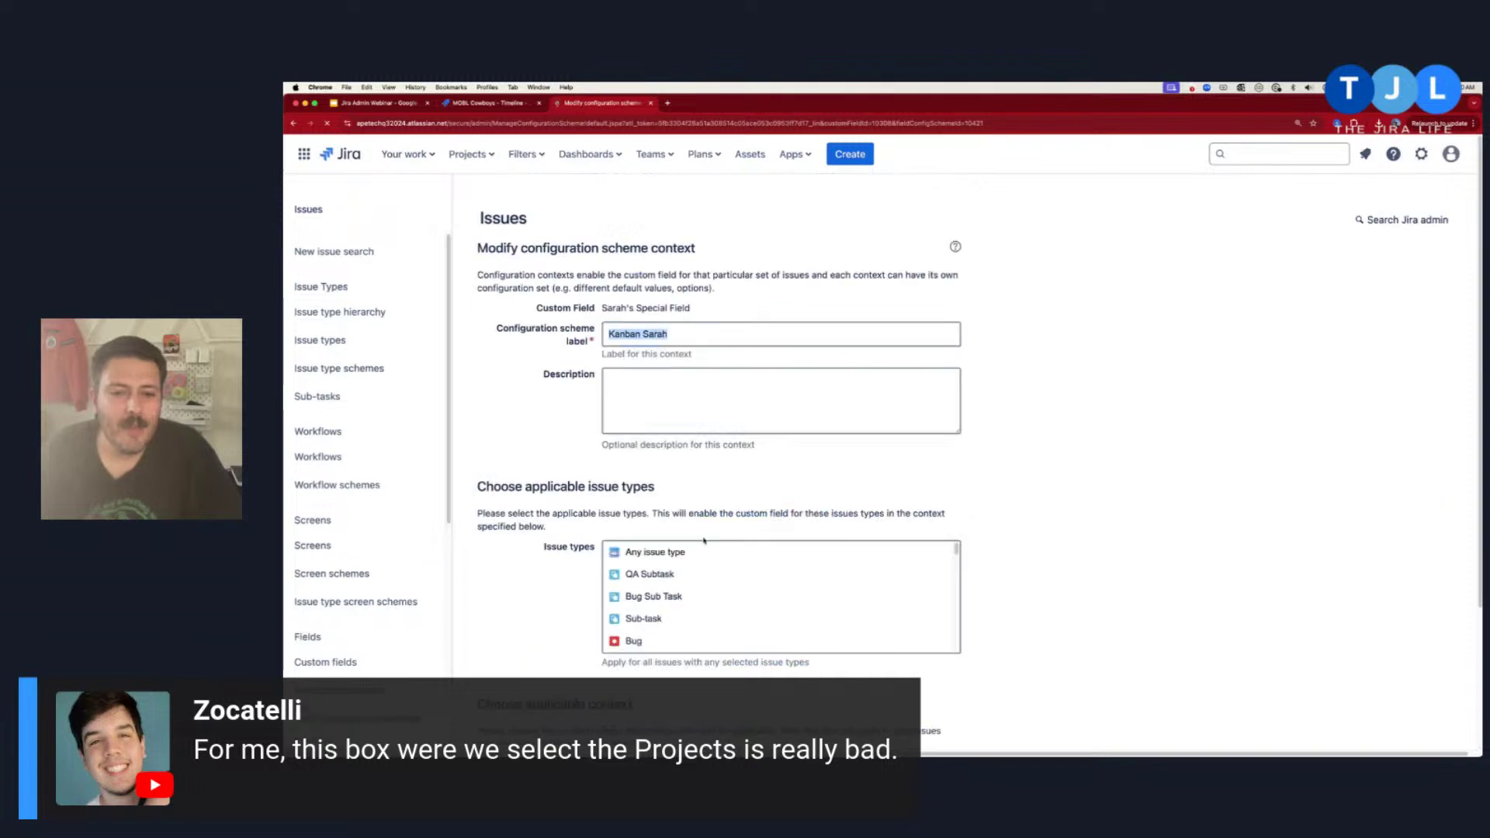
pyautogui.scroll(-3, 1005, 616)
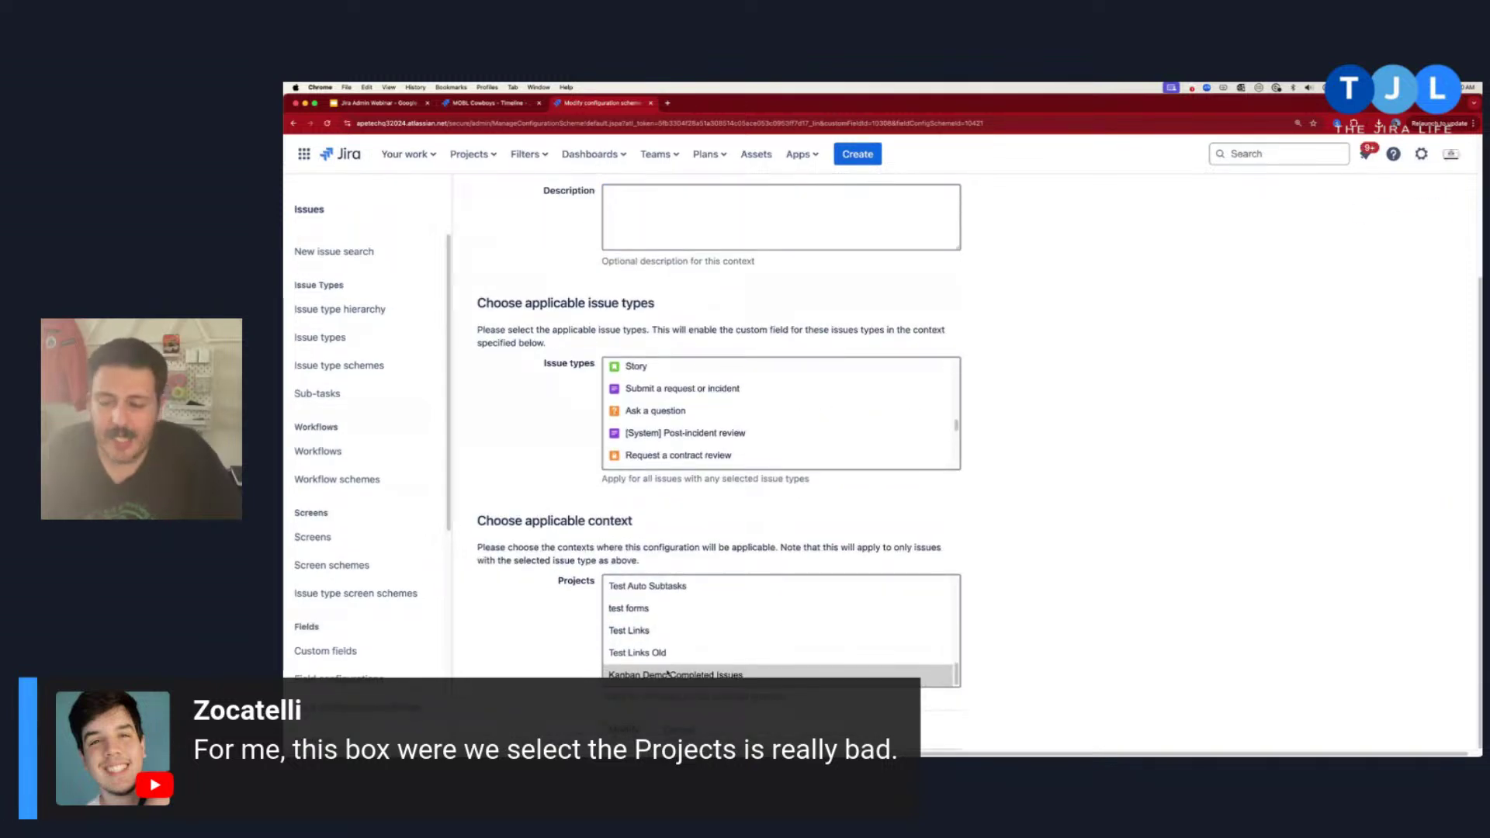
pyautogui.scroll(15, 667, 673)
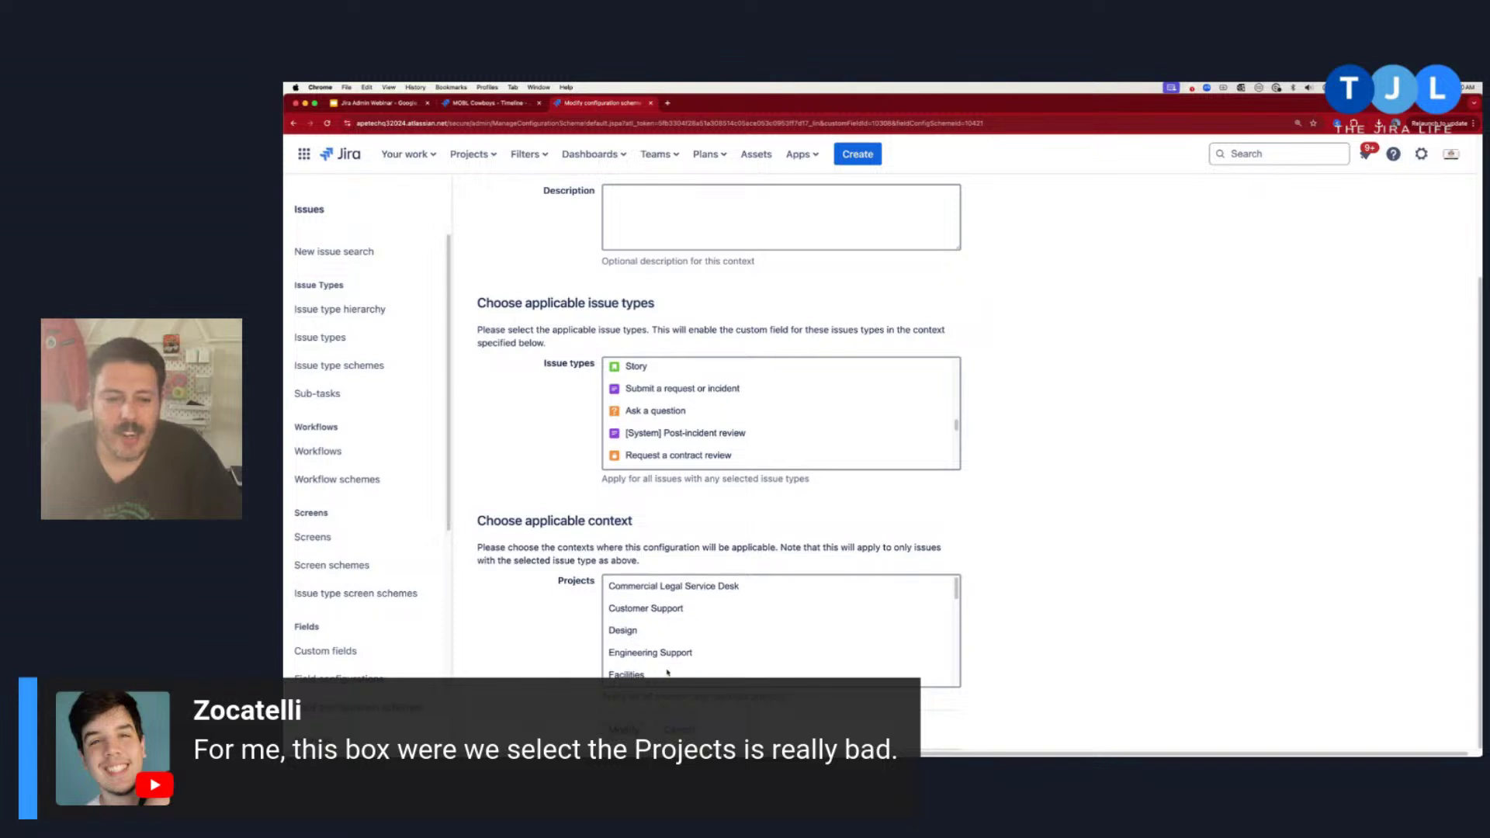
pyautogui.click(632, 635)
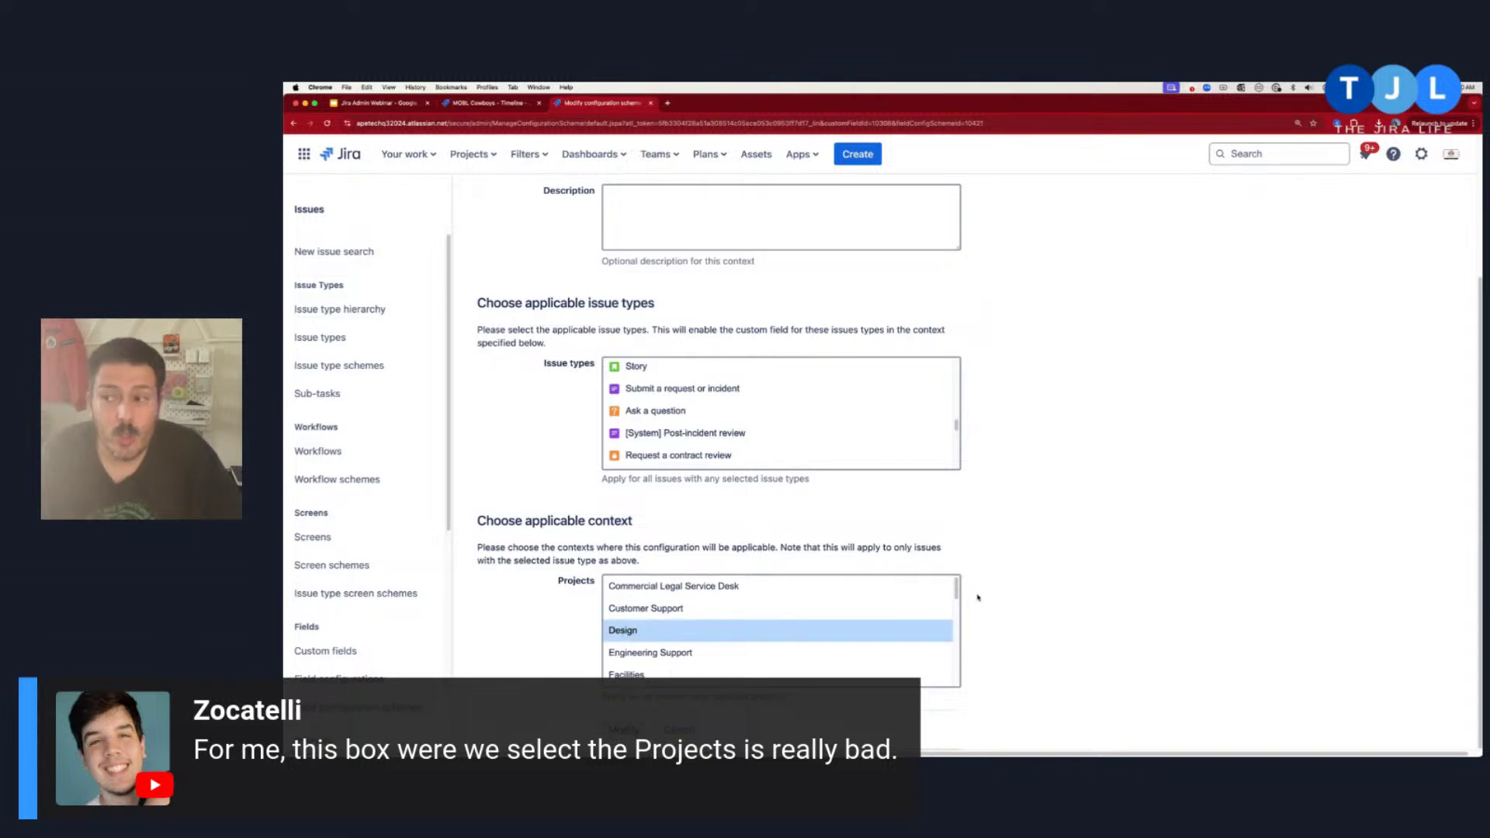
pyautogui.scroll(-15, 808, 602)
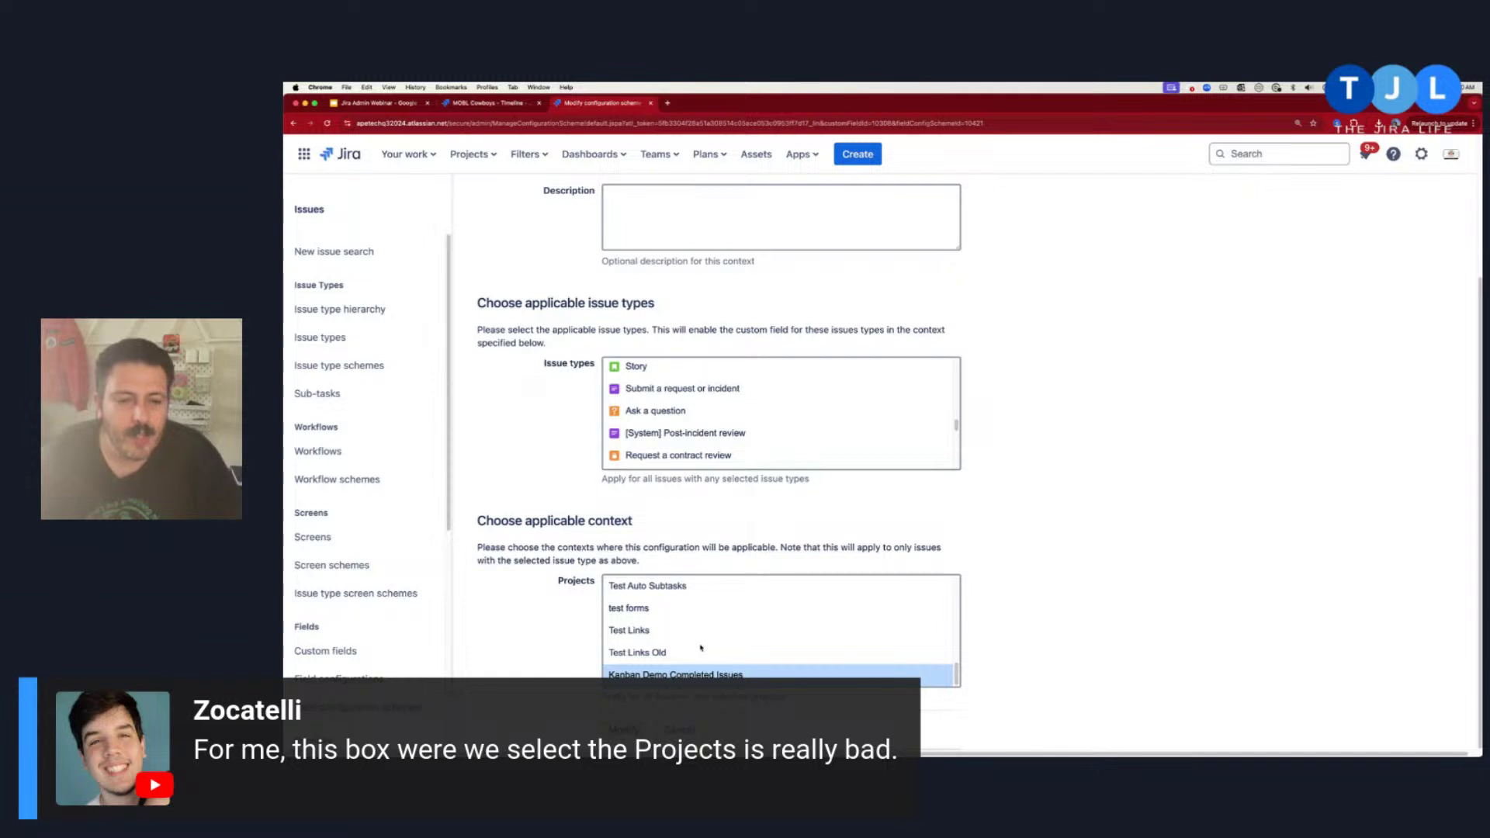
pyautogui.scroll(3, 699, 643)
pyautogui.scroll(5, 699, 643)
pyautogui.keyDown('super'); pyautogui.click(627, 639); pyautogui.keyUp('super')
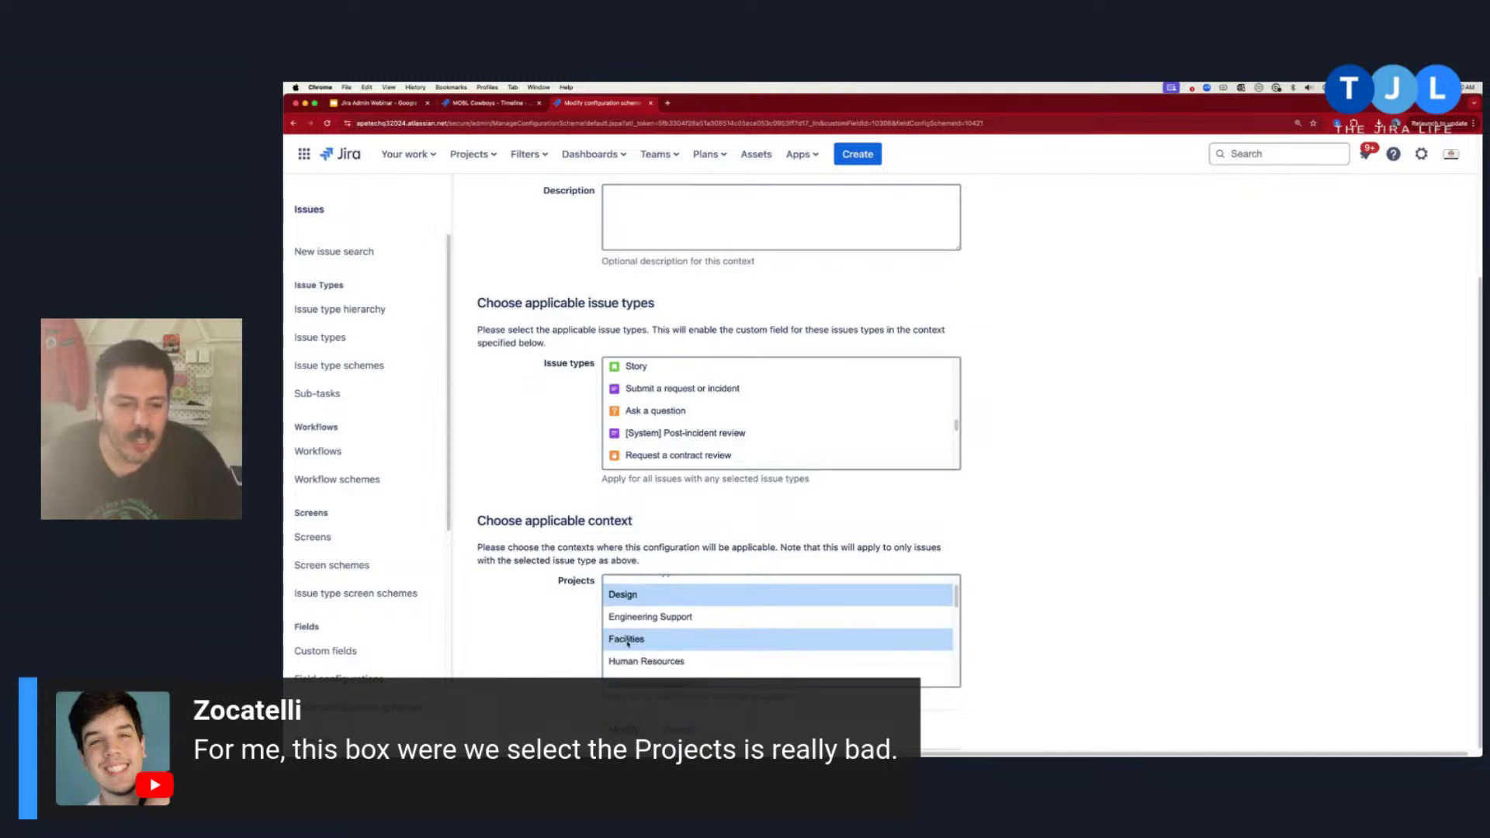
pyautogui.scroll(-5, 739, 672)
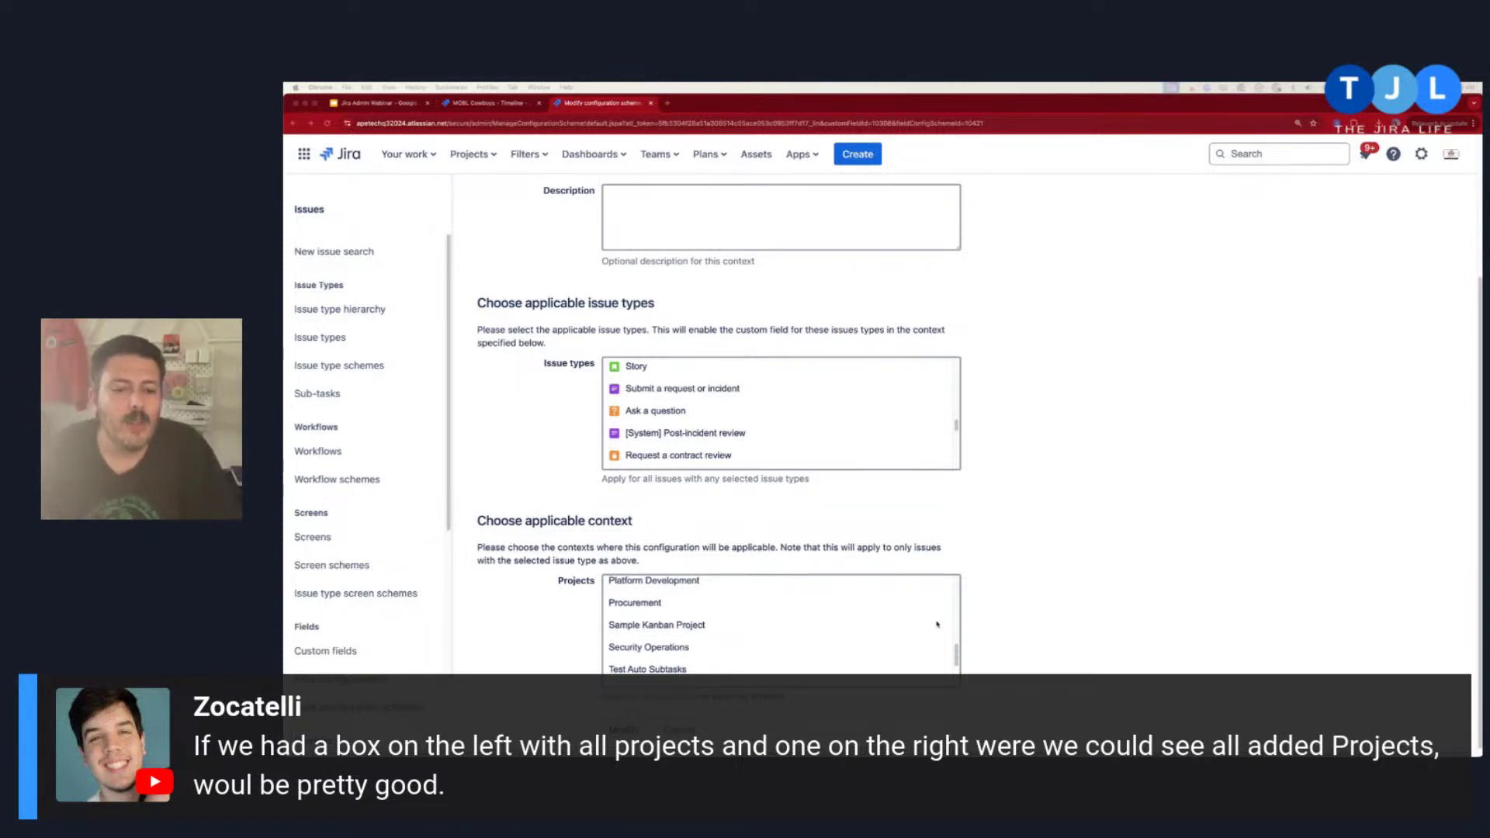
pyautogui.press('super+bracketleft')
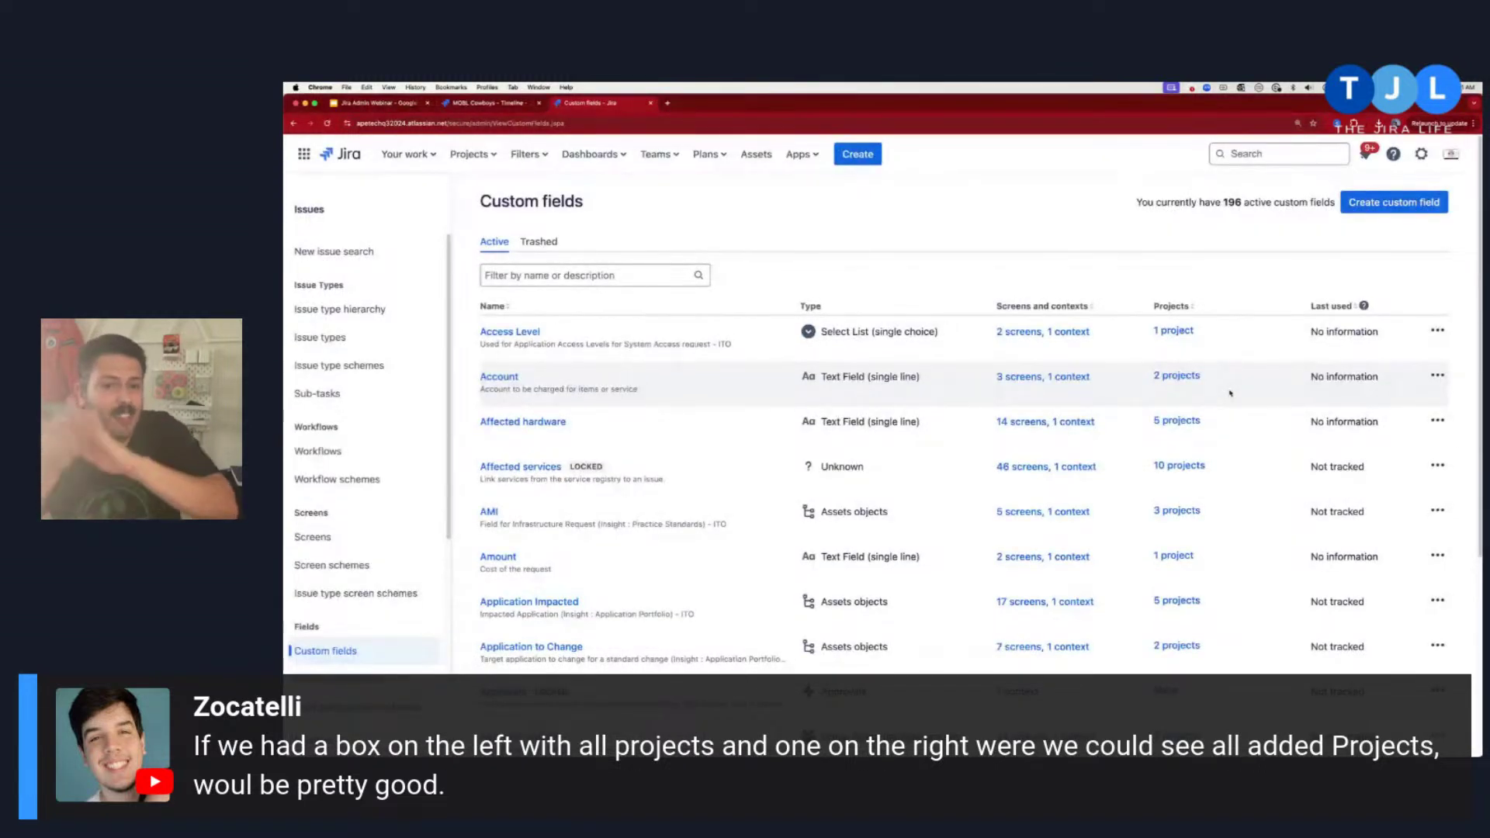
# Check Sarah's Special Field in a new issue form and close the form without creating an issue.
pyautogui.click(857, 153)
pyautogui.scroll(-10, 862, 544)
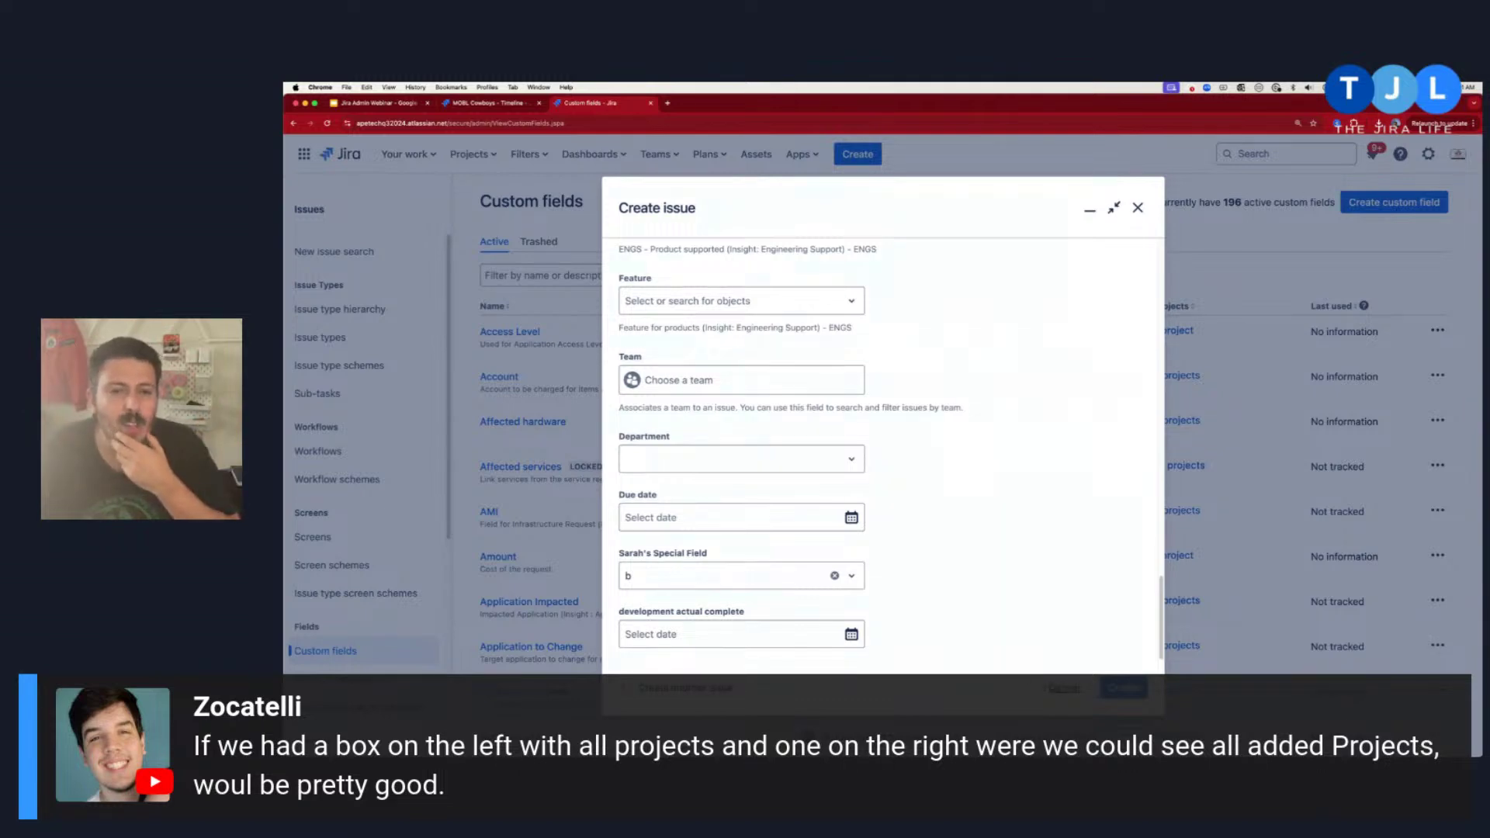
pyautogui.press('Escape')
# Open the screen configuration in the settings of the Kanban Demo Completed Issues (KDCI) project.
pyautogui.click(470, 154)
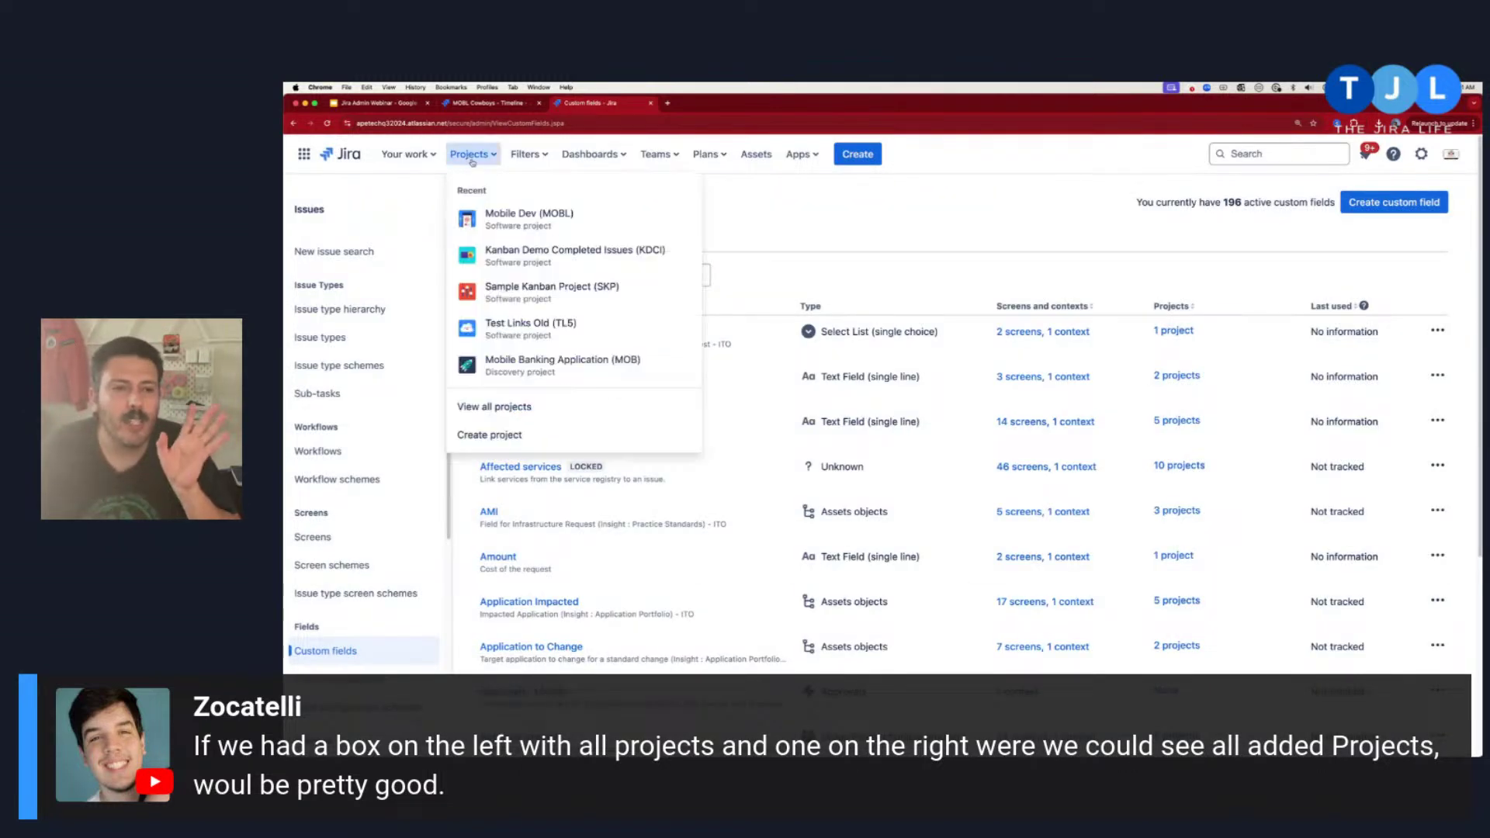
pyautogui.click(546, 253)
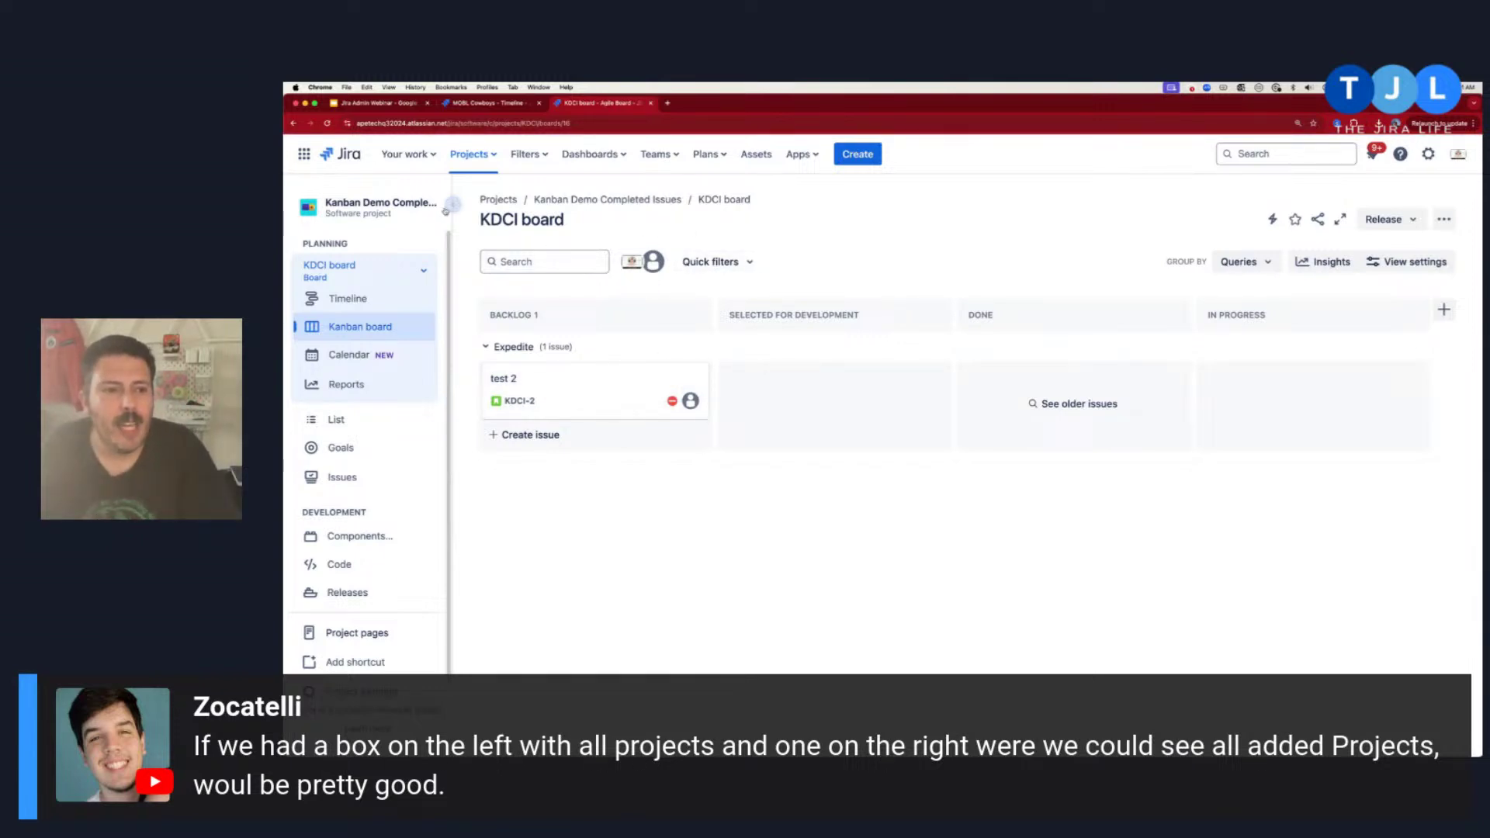
pyautogui.scroll(-1, 361, 655)
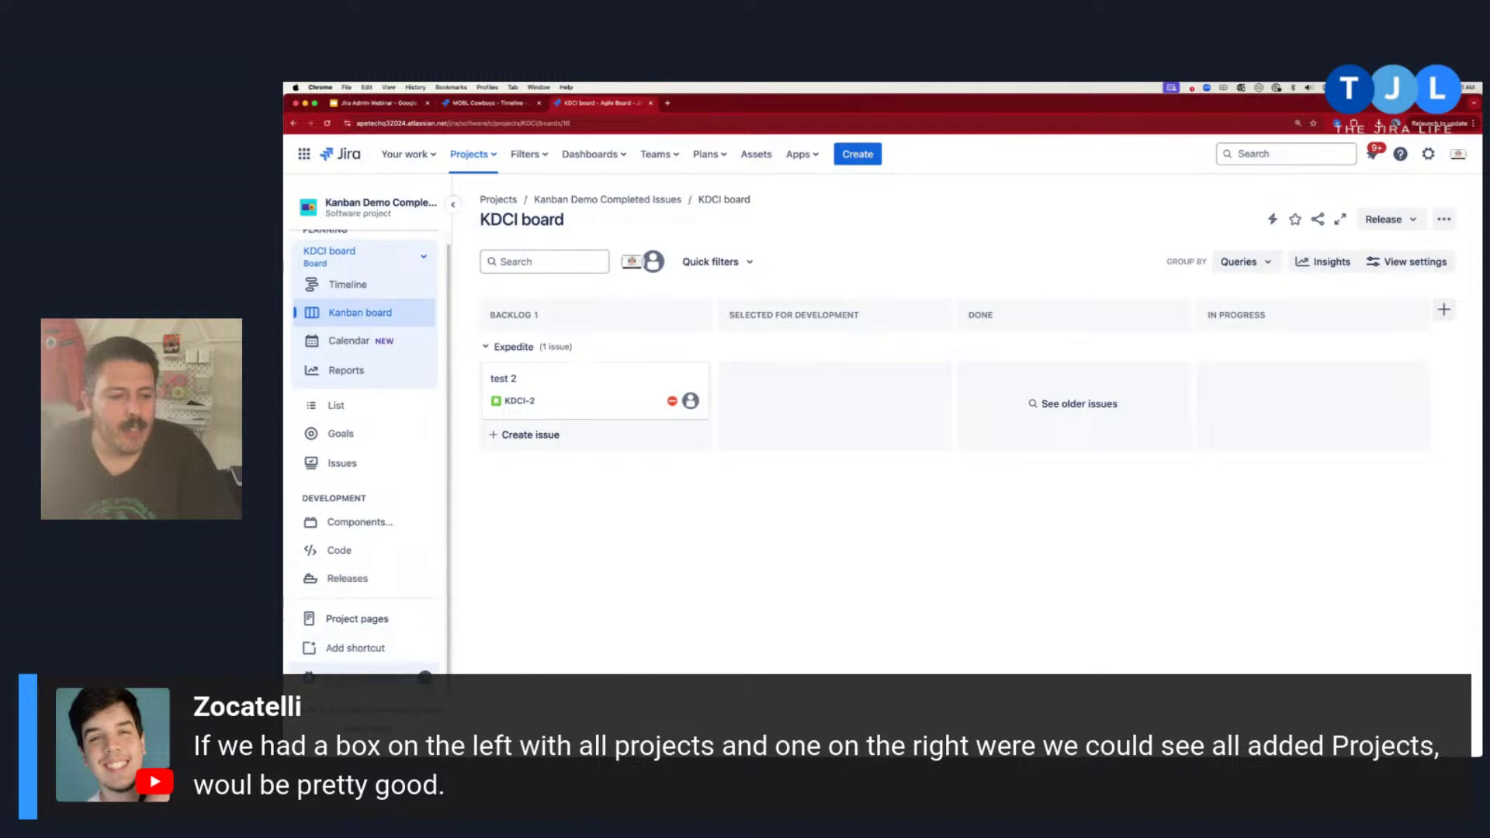
pyautogui.click(361, 686)
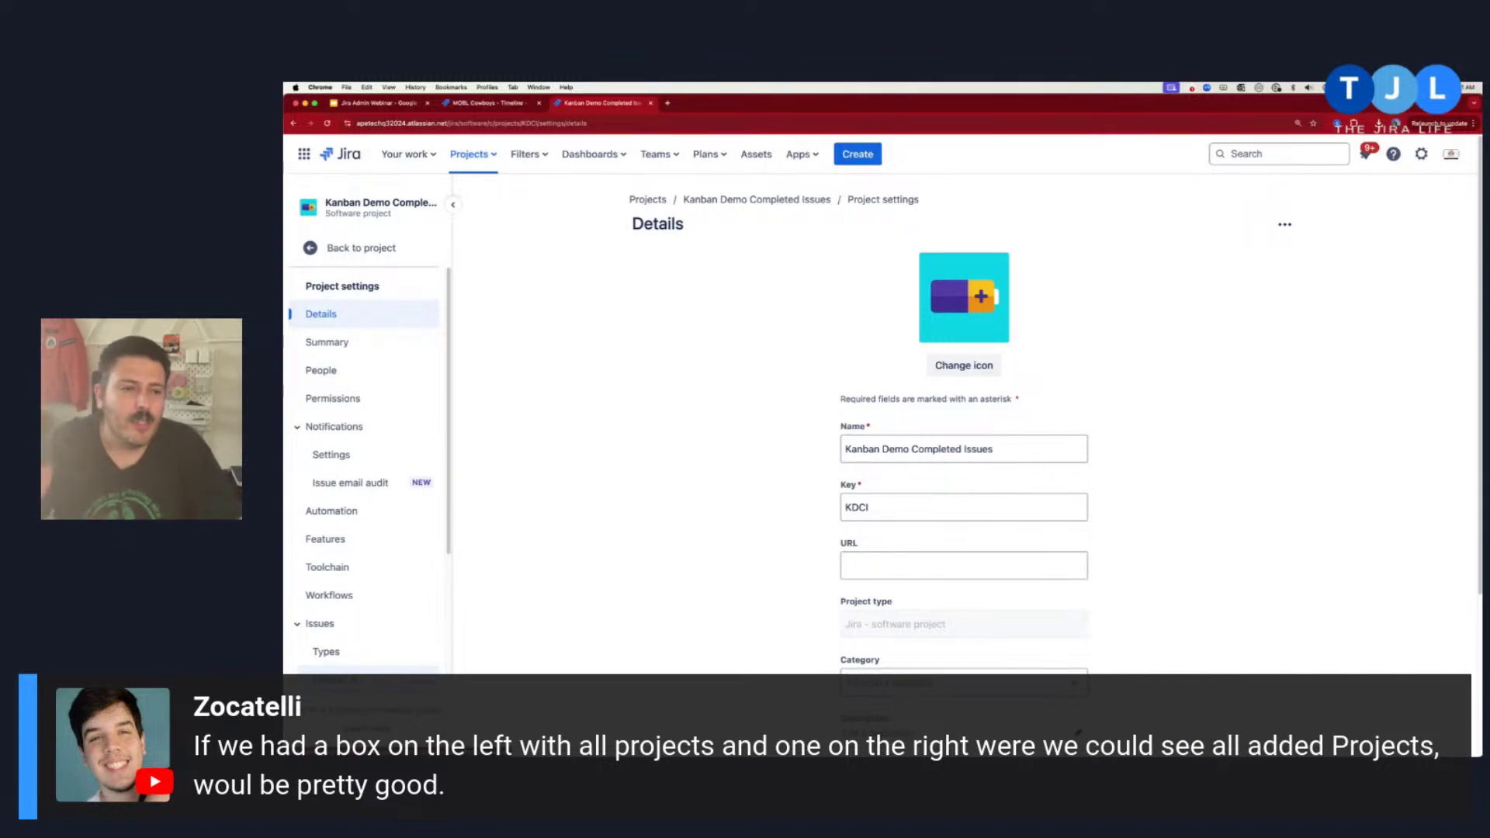
pyautogui.scroll(-3, 330, 544)
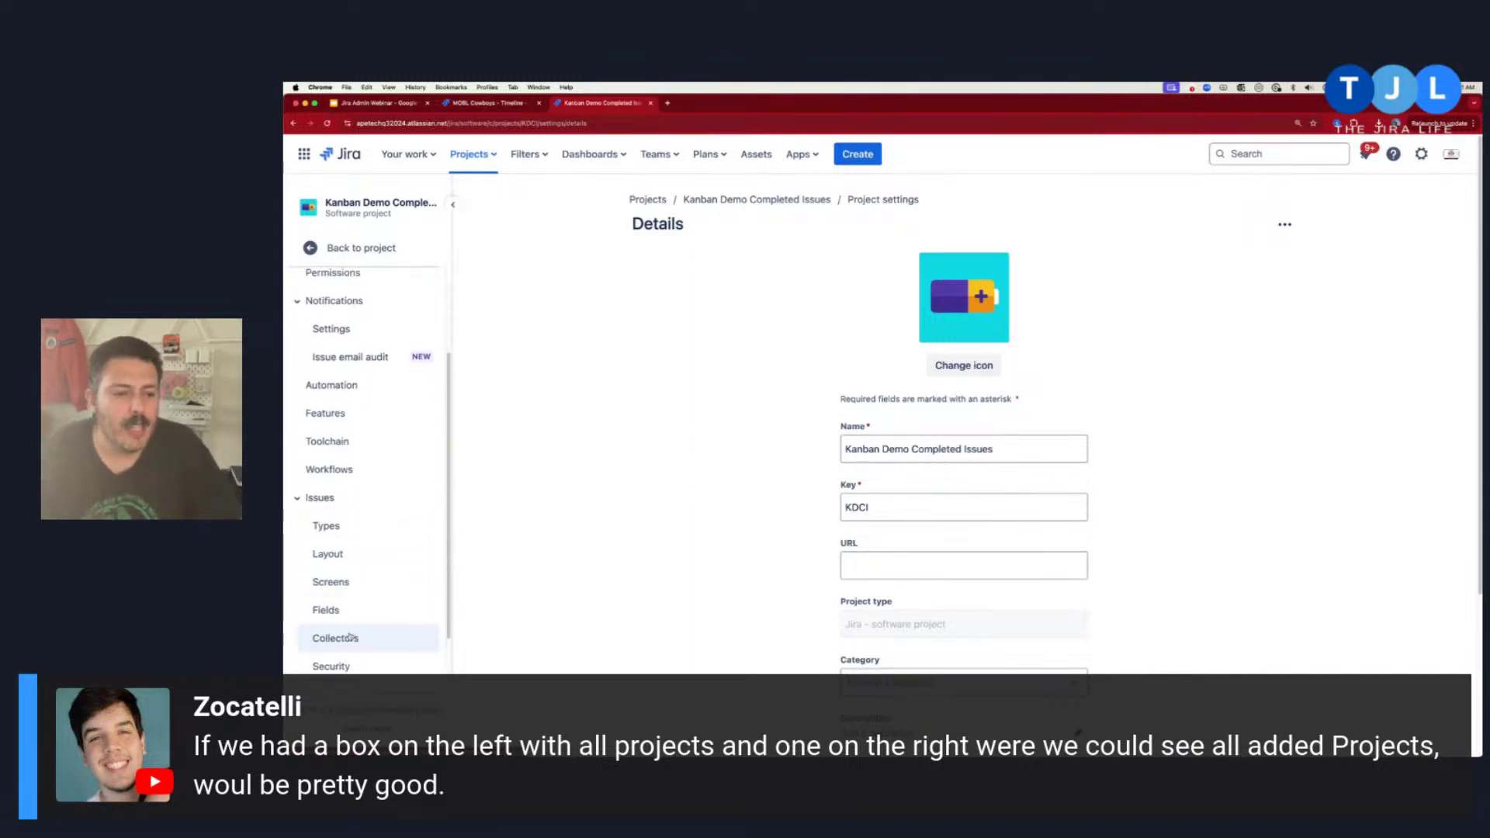
pyautogui.click(330, 582)
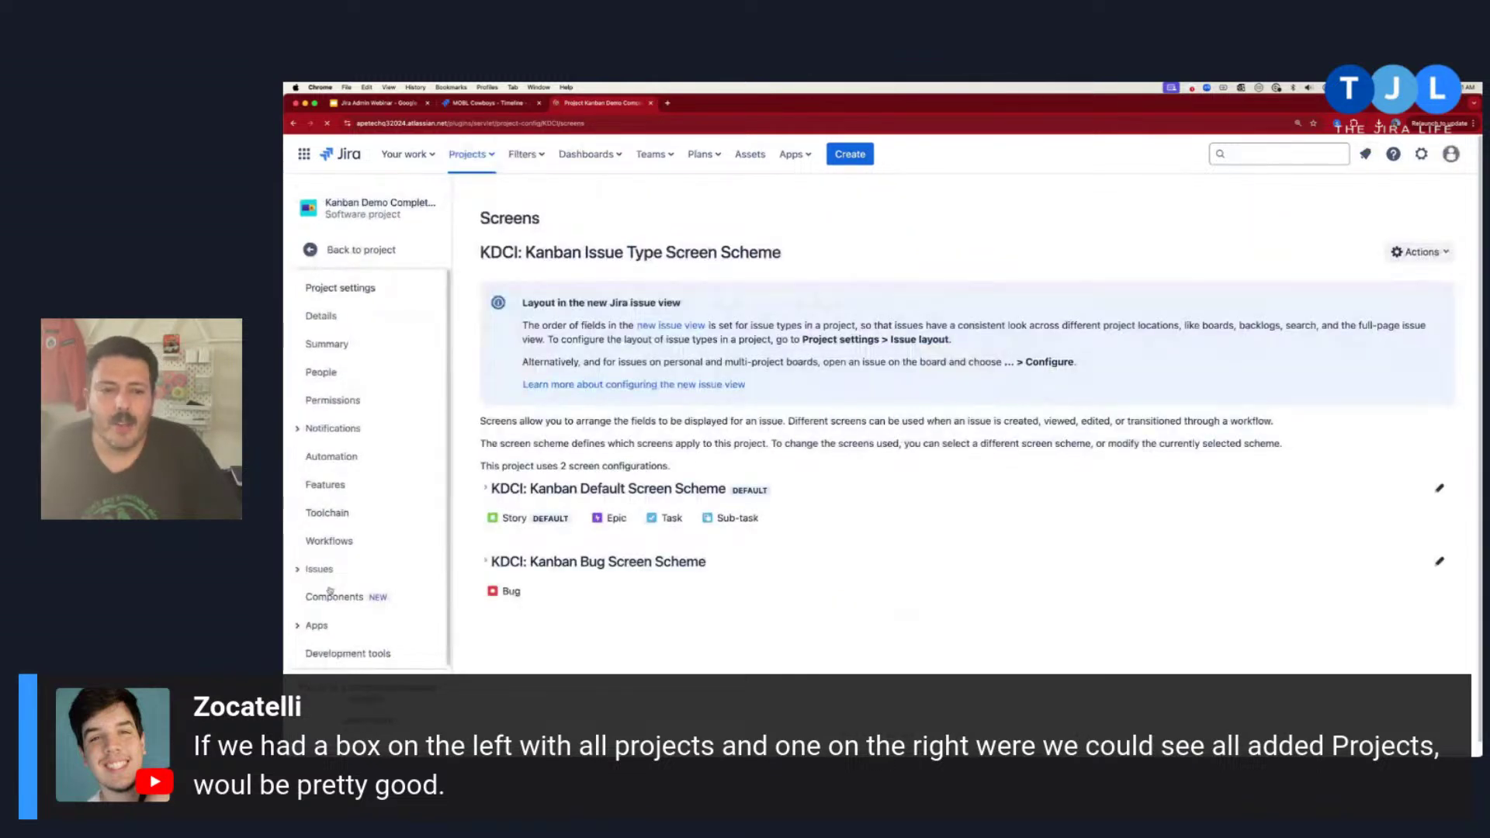
# Add Sarah's Special Field and Shawns field to the KDCI: Kanban Default Issue Screen.
pyautogui.click(910, 566)
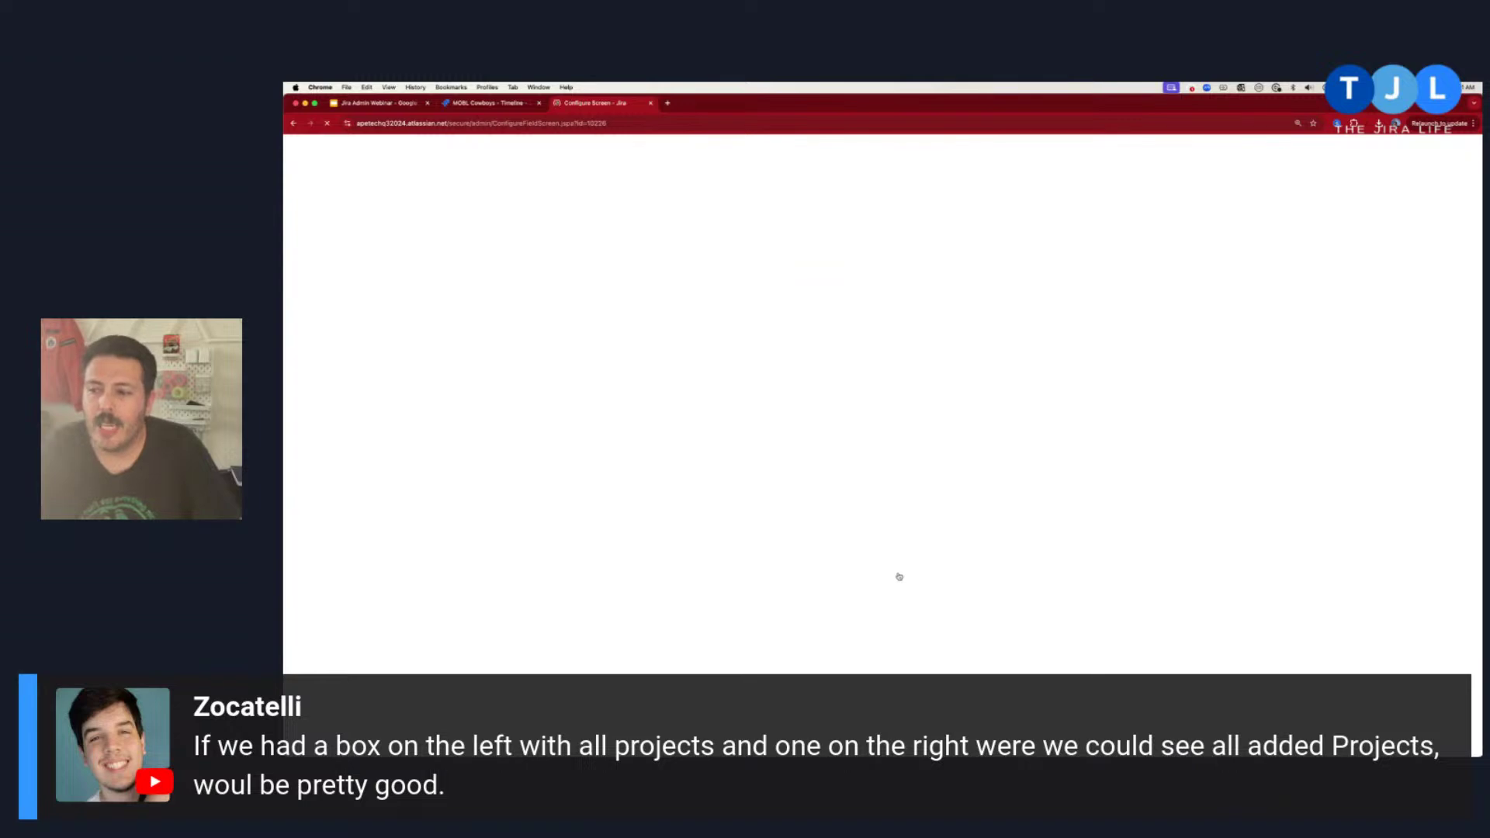
pyautogui.scroll(-2, 593, 637)
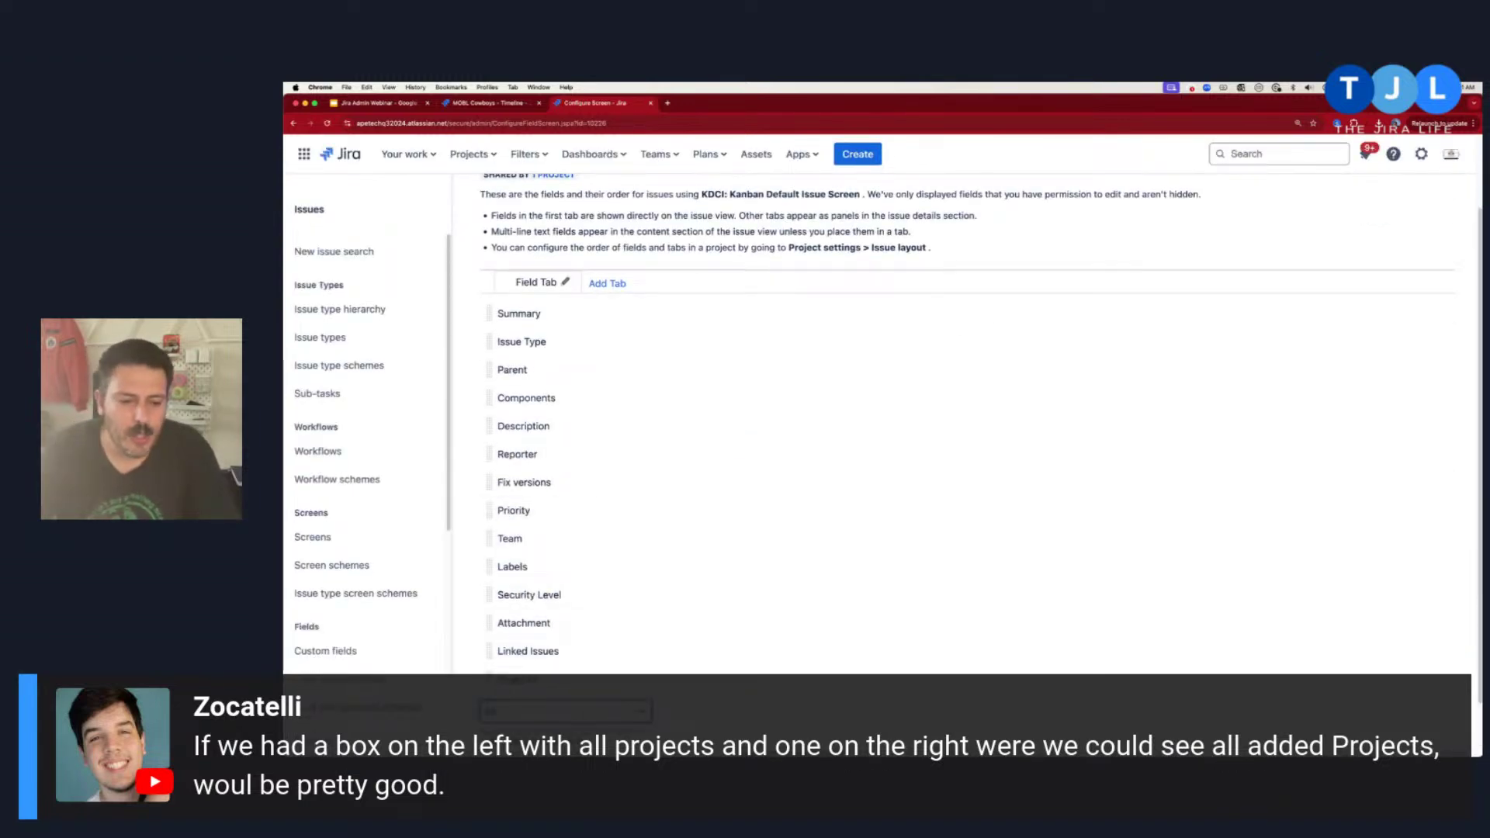
pyautogui.scroll(-1, 967, 419)
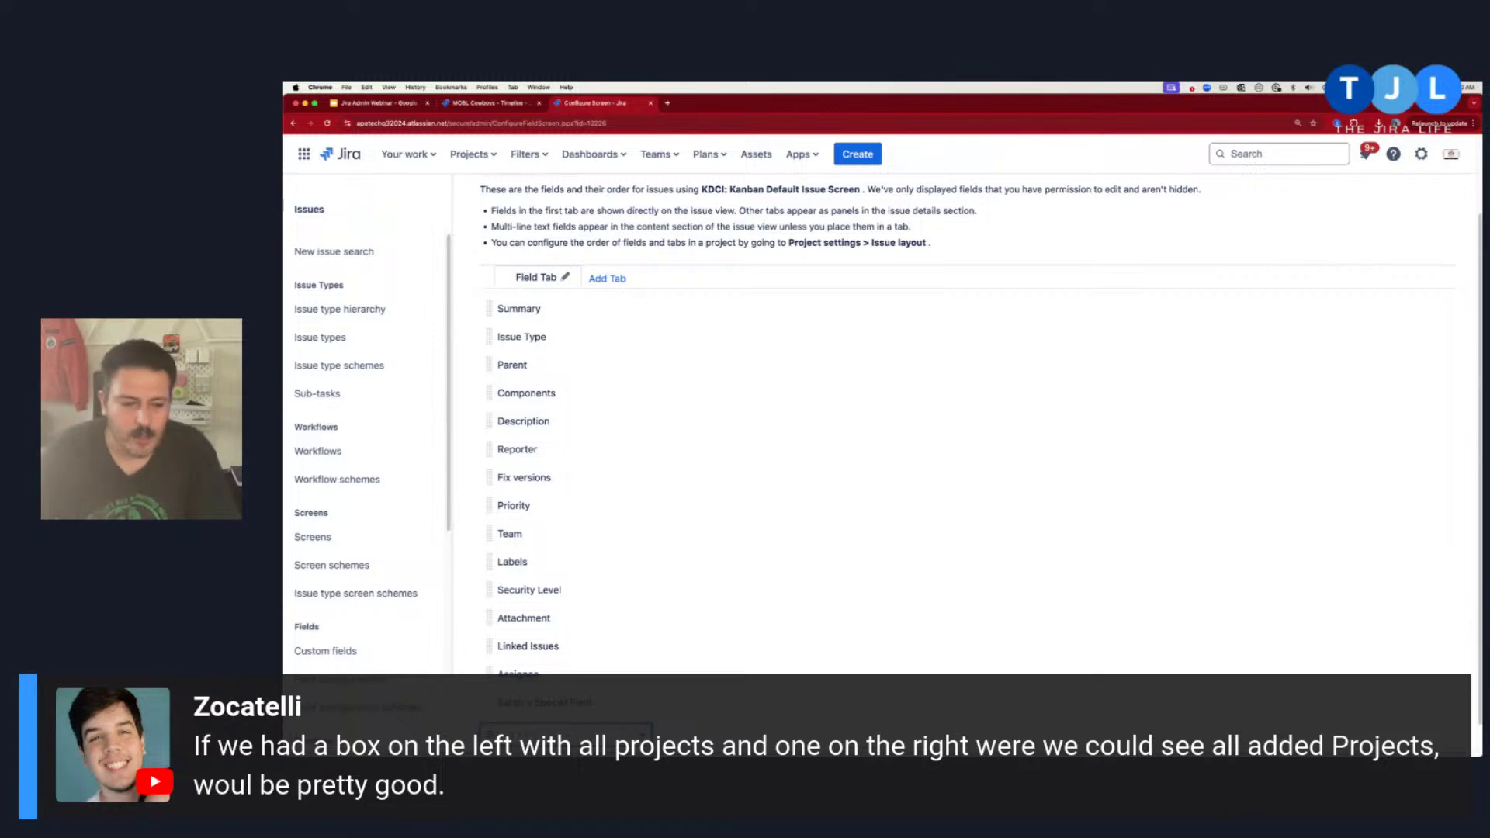
pyautogui.scroll(-1, 967, 419)
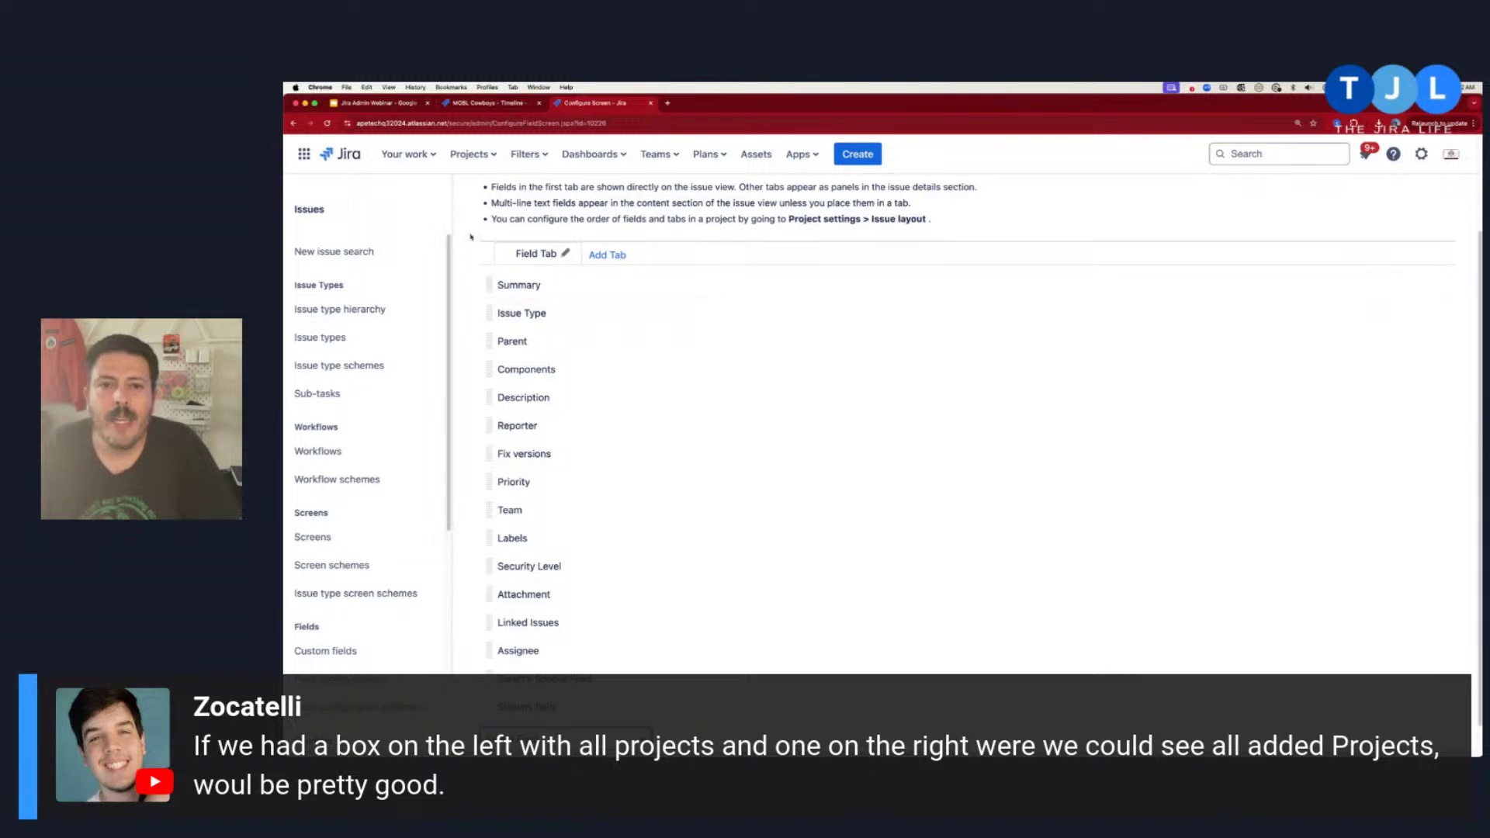
# Check which choices Sarah's Special Field offers in a new Kanban Demo Completed Issues story.
pyautogui.click(854, 154)
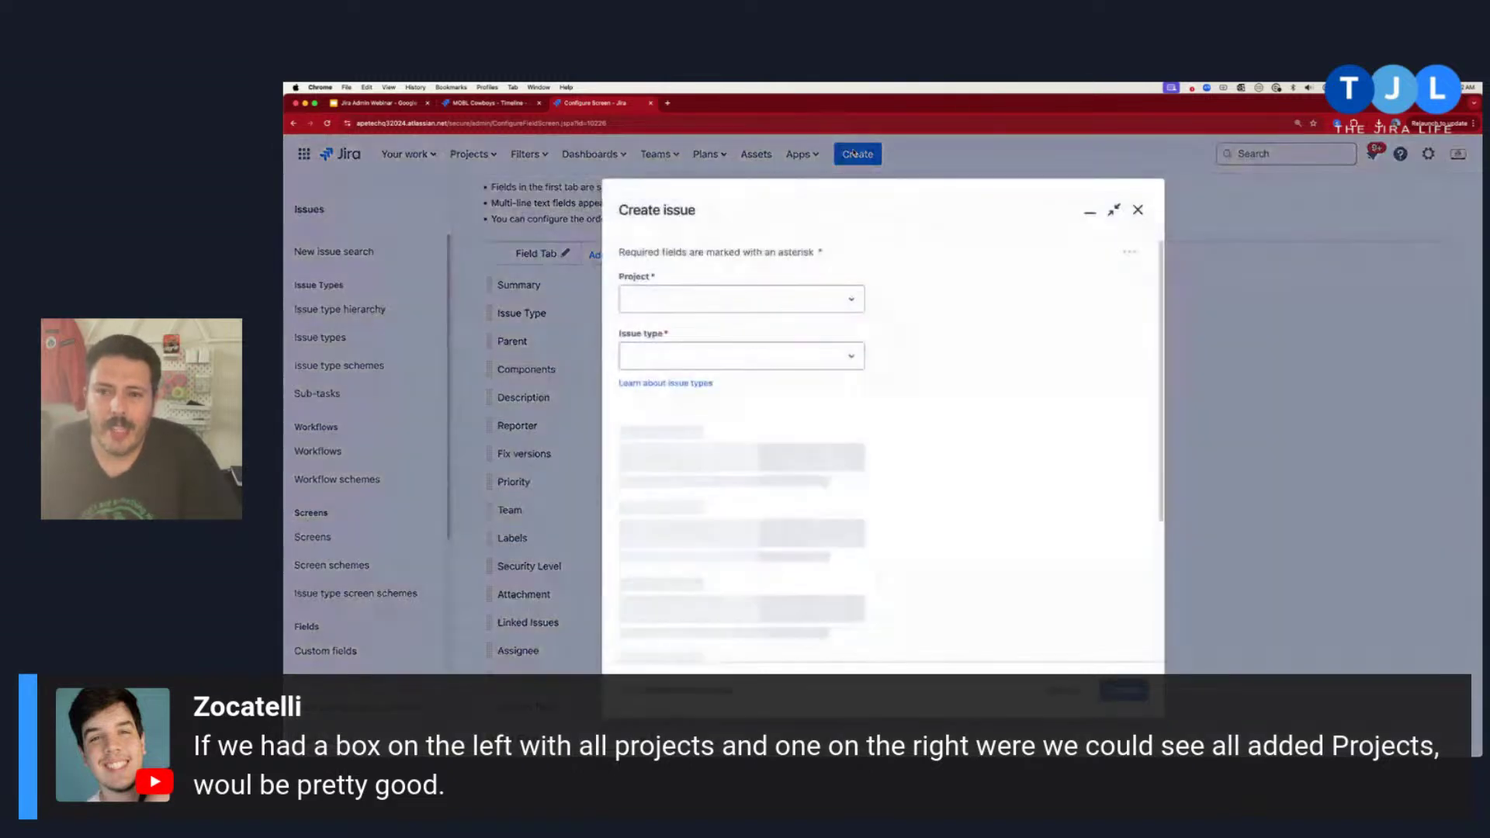
pyautogui.scroll(-10, 902, 406)
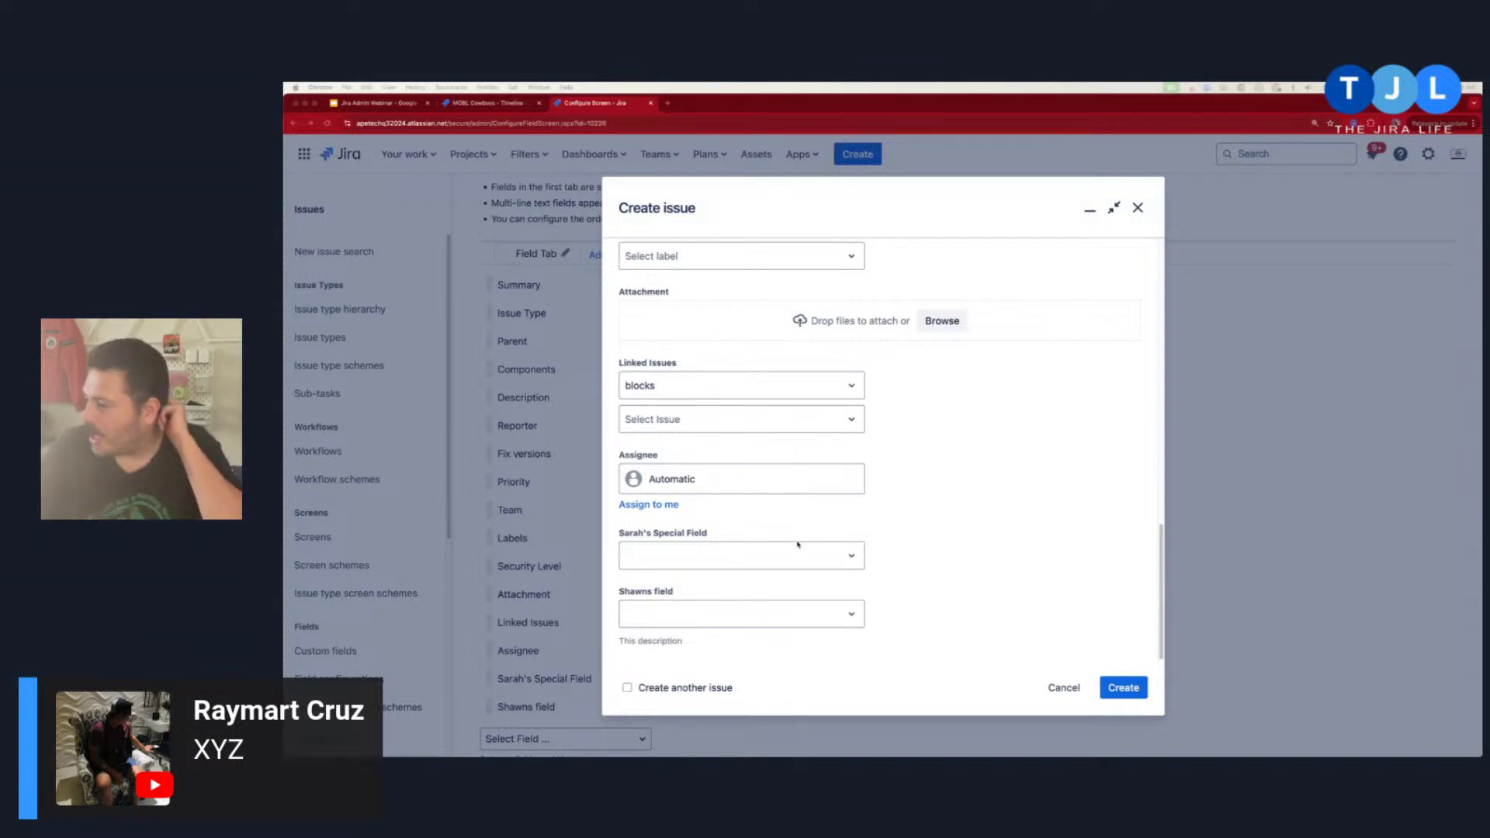
pyautogui.click(706, 556)
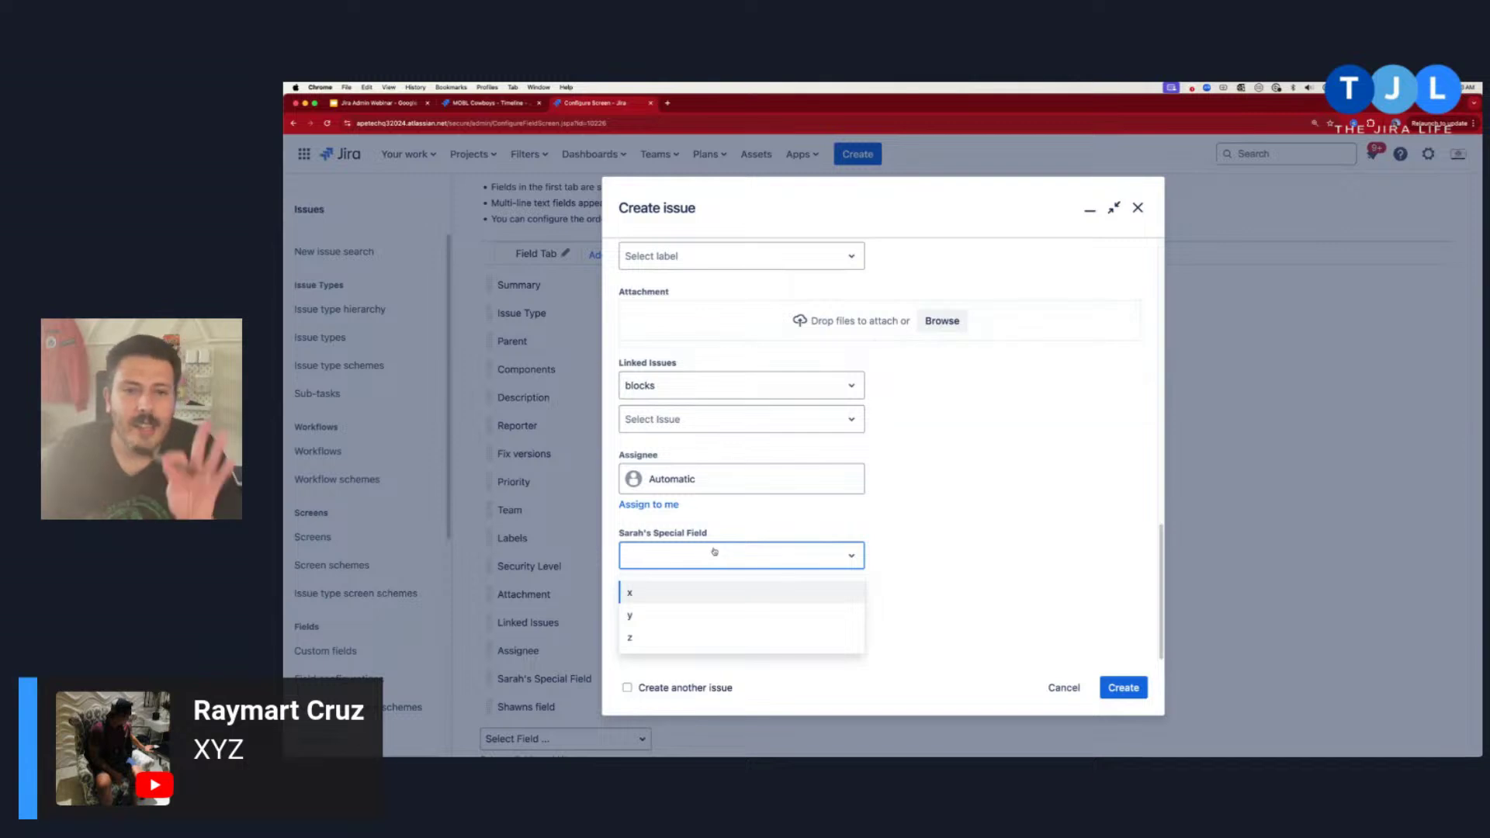
# Switch the new issue's project to Mobile Dev (MOBL) and inspect Sarah's Special Field there for comparison.
pyautogui.scroll(10, 931, 504)
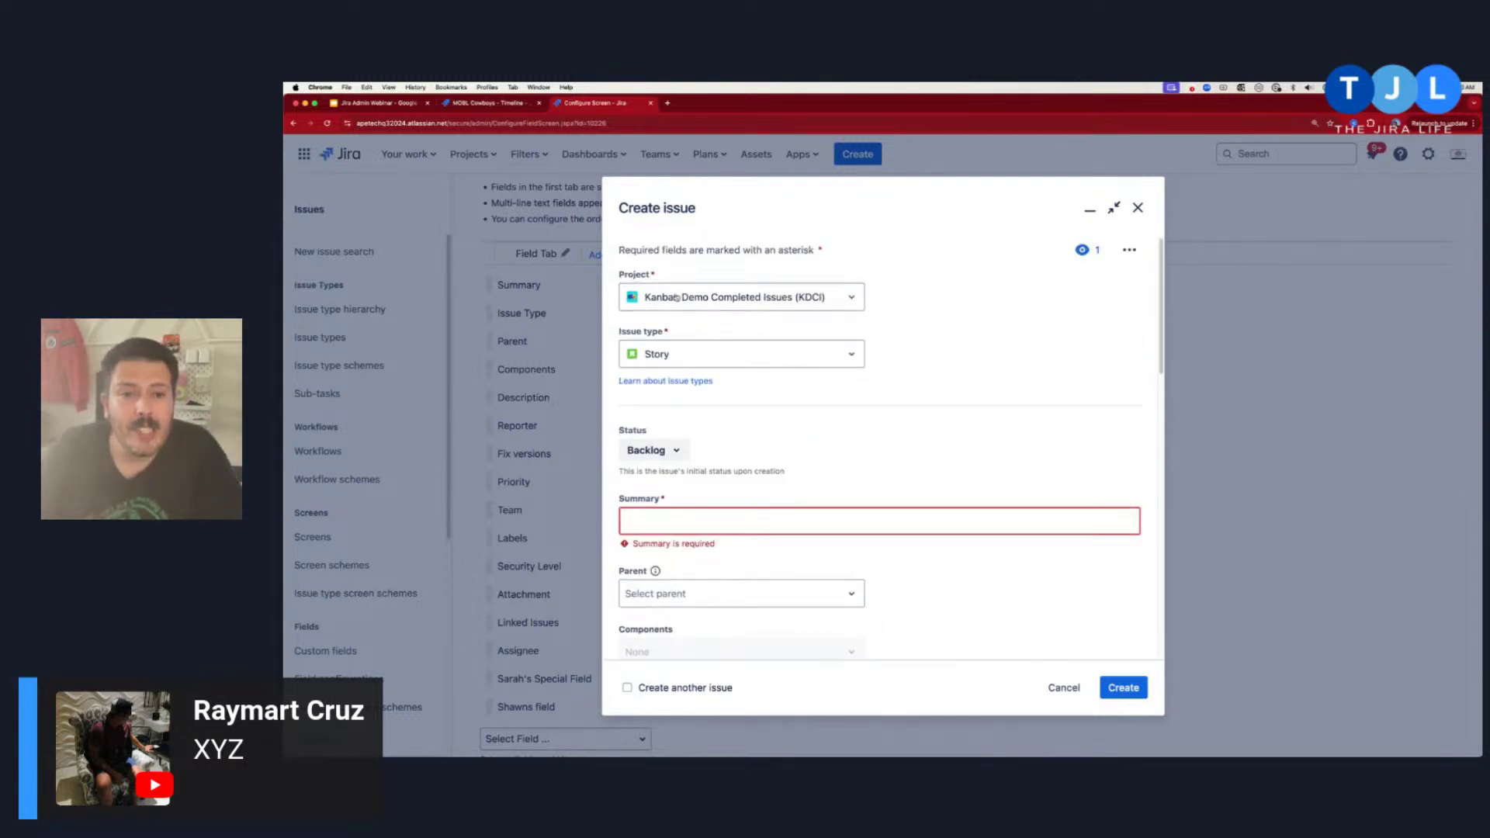
pyautogui.click(698, 301)
pyautogui.click(691, 375)
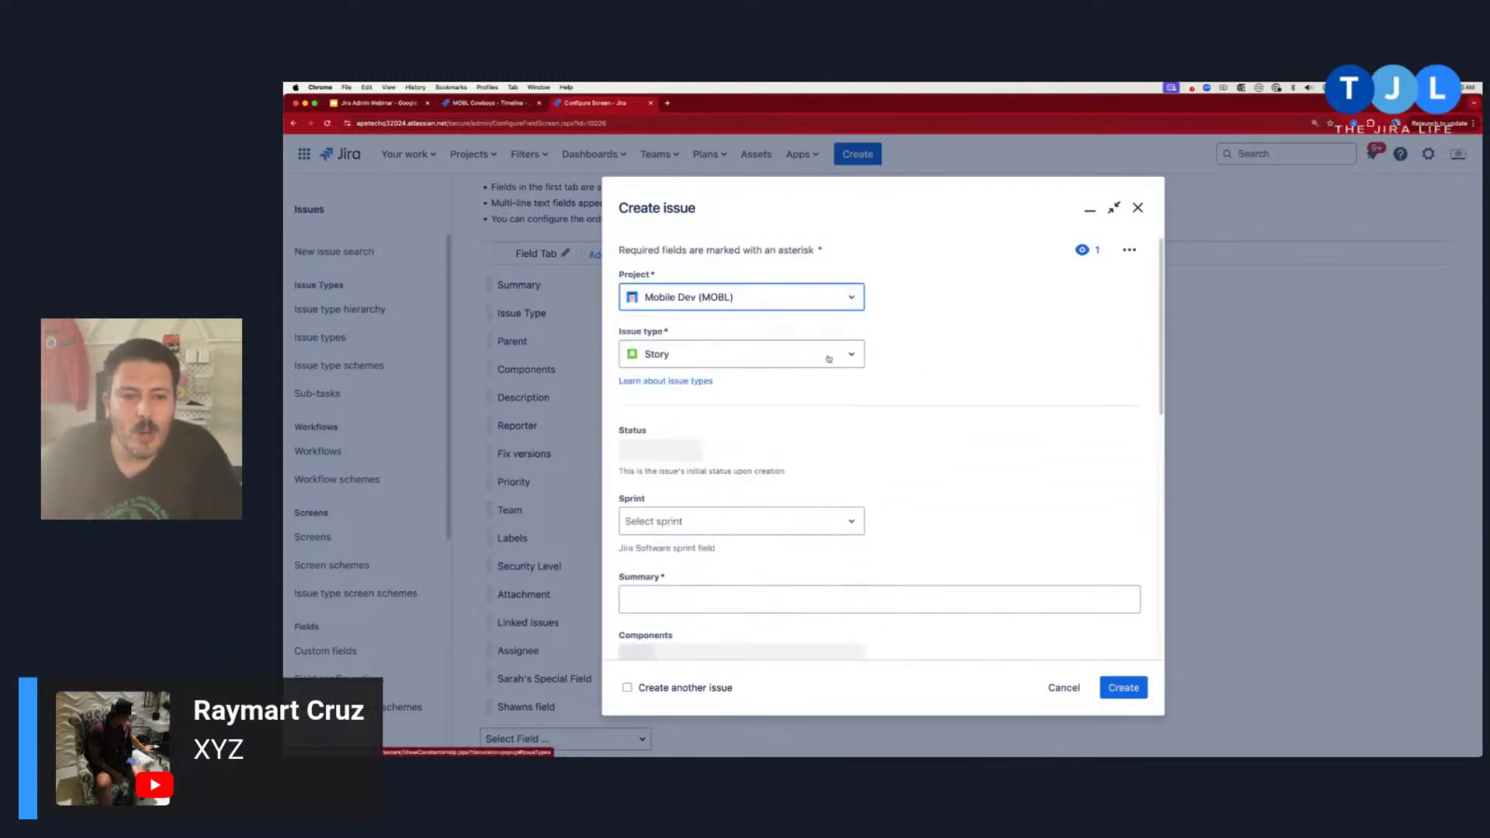
pyautogui.scroll(-5, 883, 426)
pyautogui.scroll(-5, 883, 426)
pyautogui.click(653, 578)
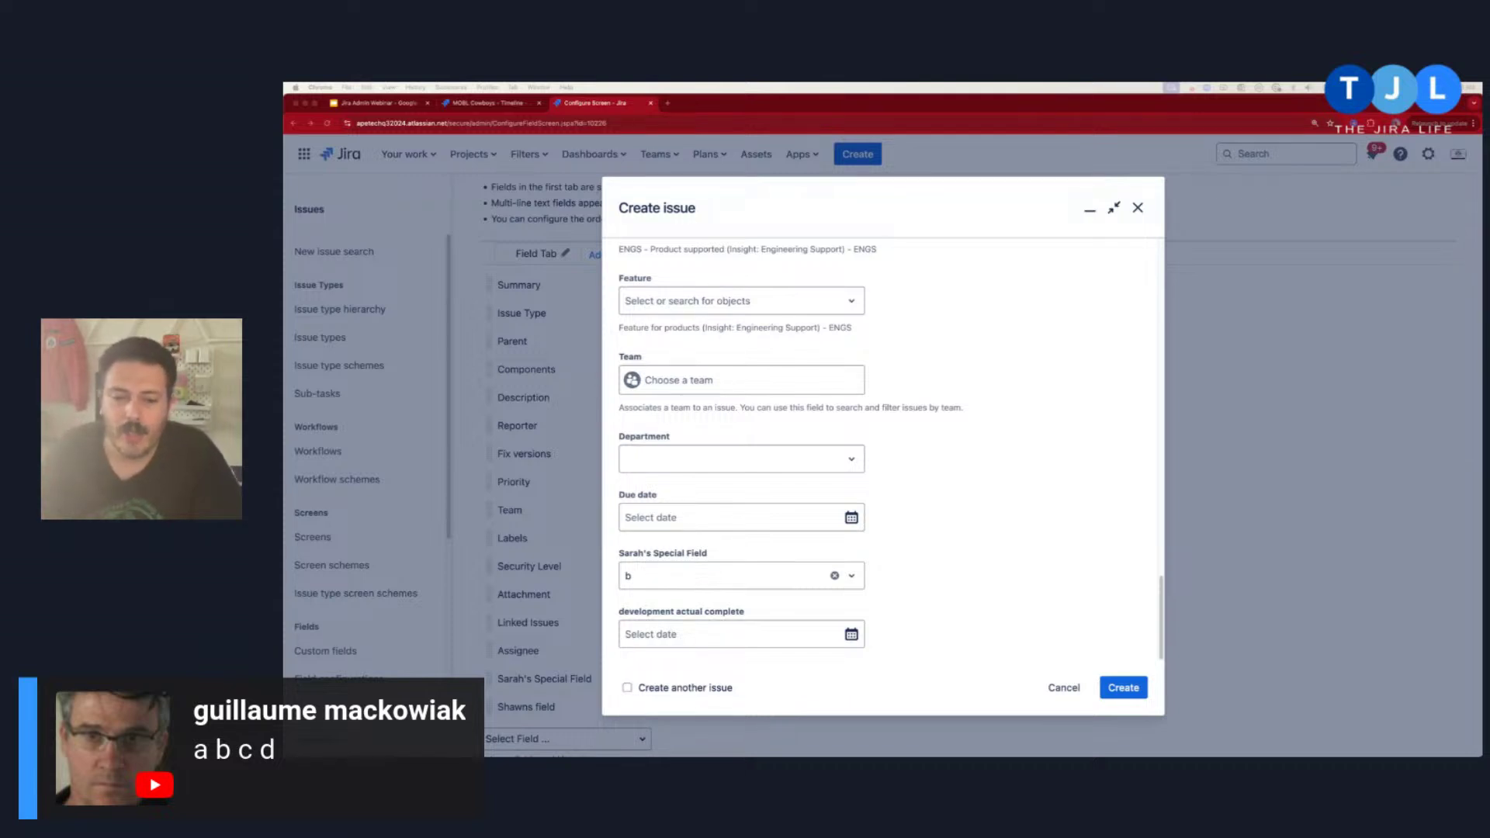
# Switch the new issue back to Kanban Demo Completed Issues (KDCI), view the choices of Shawns field, and cancel the form.
pyautogui.scroll(15, 1013, 517)
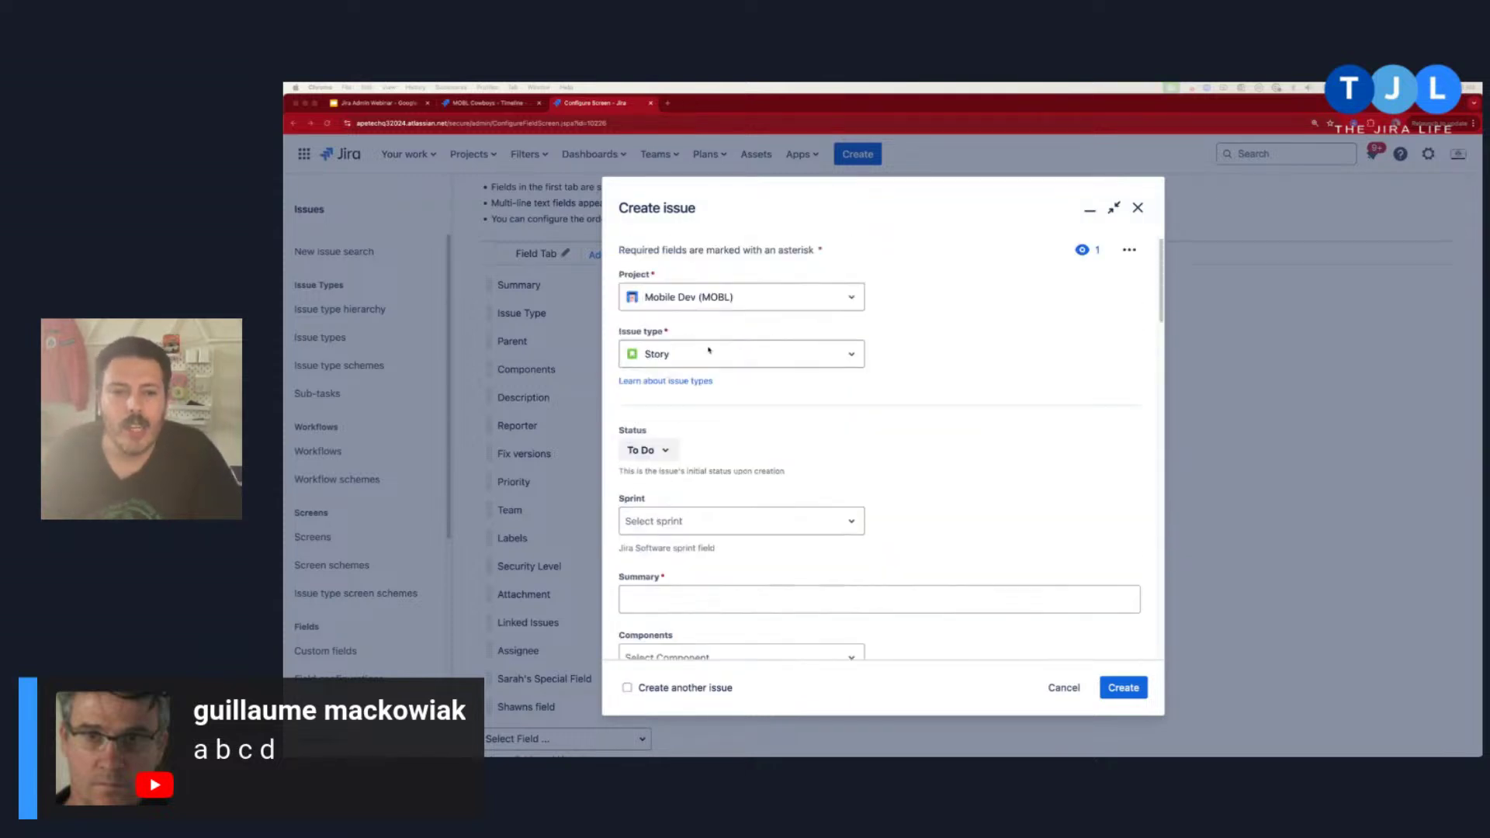
pyautogui.click(704, 360)
pyautogui.click(708, 359)
pyautogui.click(737, 307)
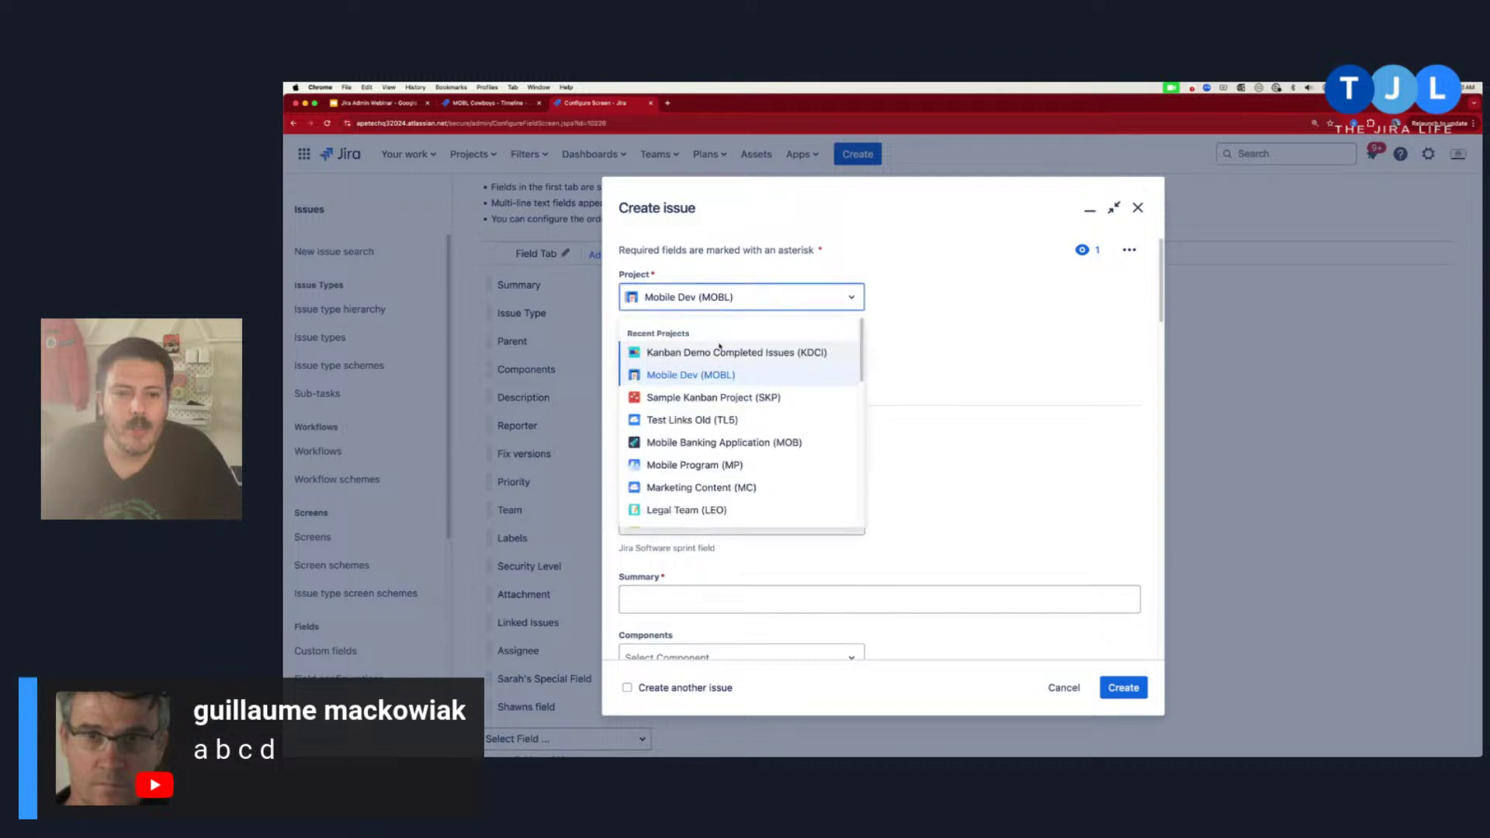
pyautogui.click(714, 353)
pyautogui.scroll(-10, 892, 376)
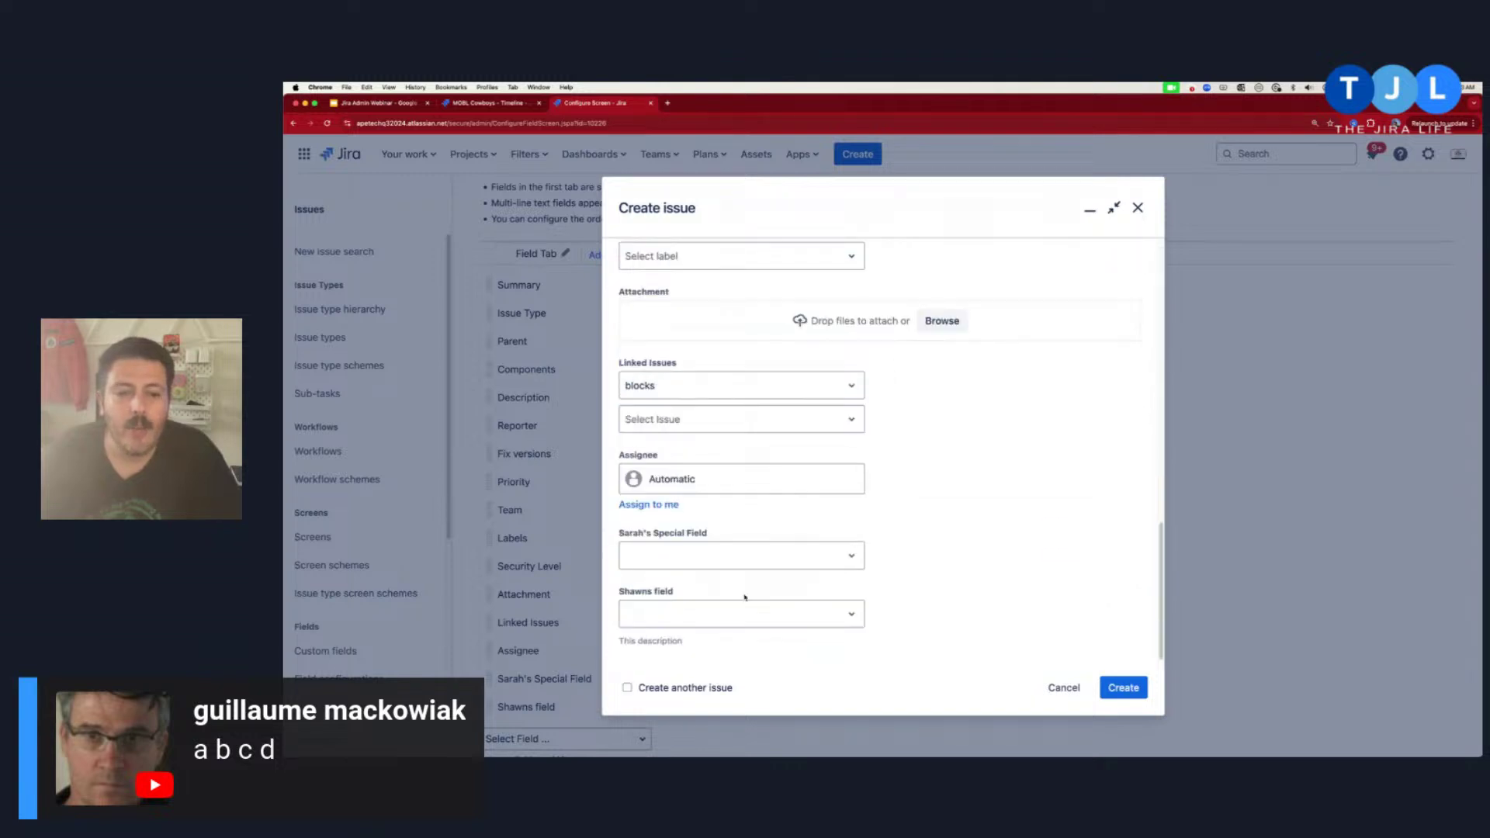
pyautogui.click(664, 606)
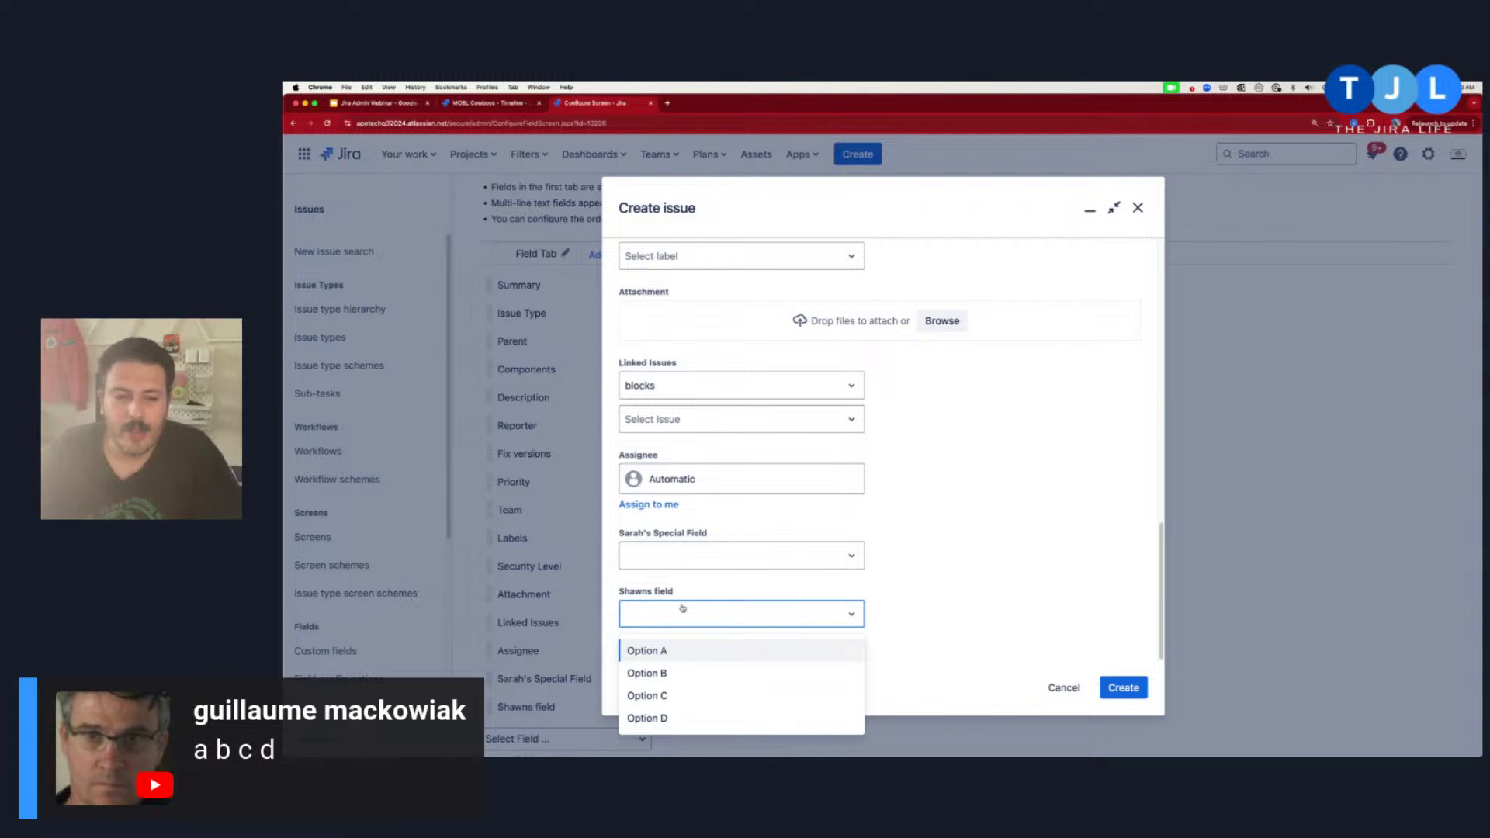
pyautogui.click(1064, 688)
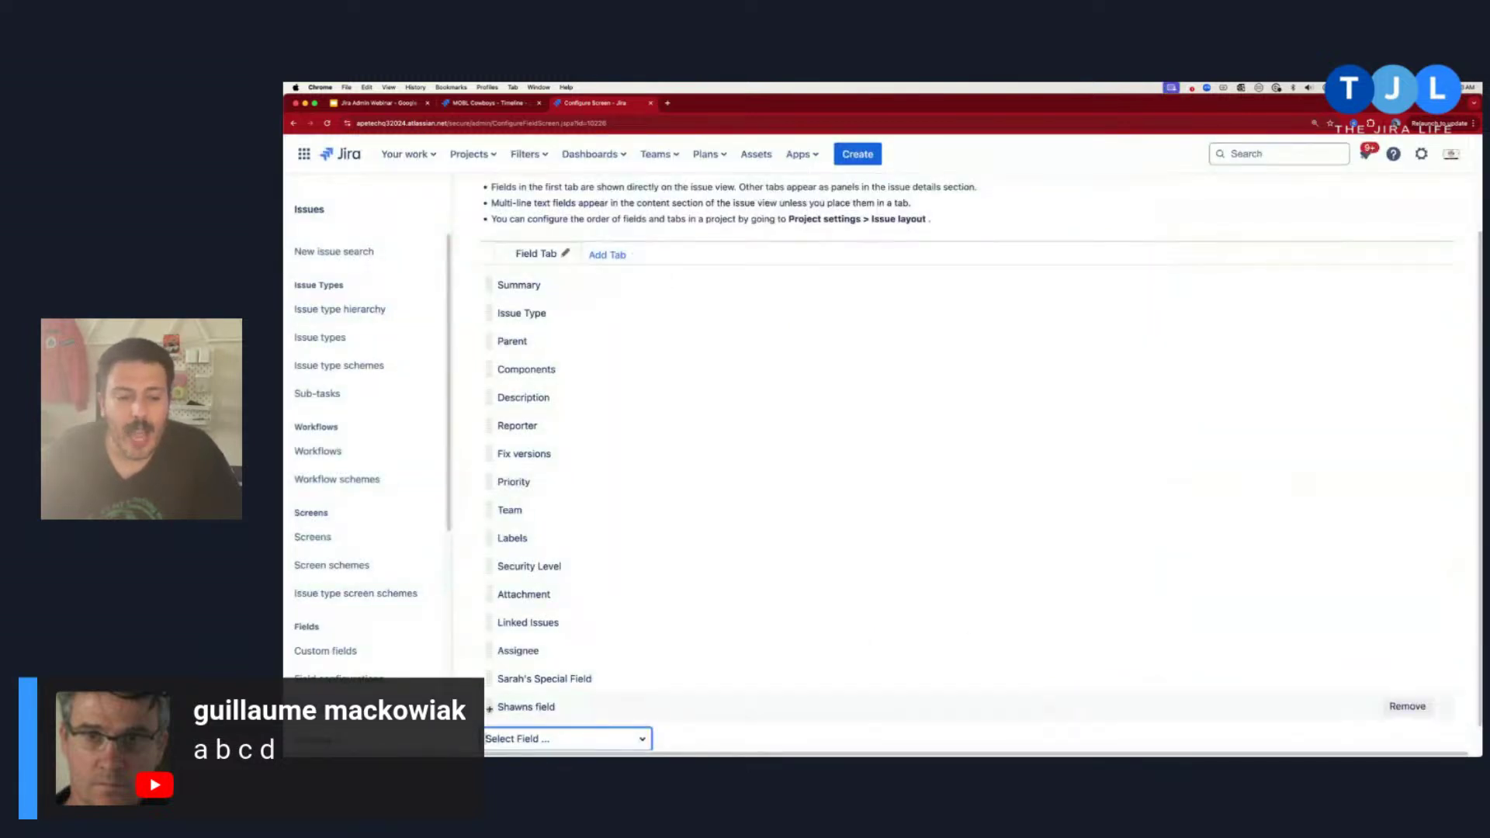
# Reorder the issue screen so Sarah's Special Field and Shawns field follow directly after Issue Type, with Sarah's Special Field first.
pyautogui.moveTo(489, 708); pyautogui.dragTo(487, 346)
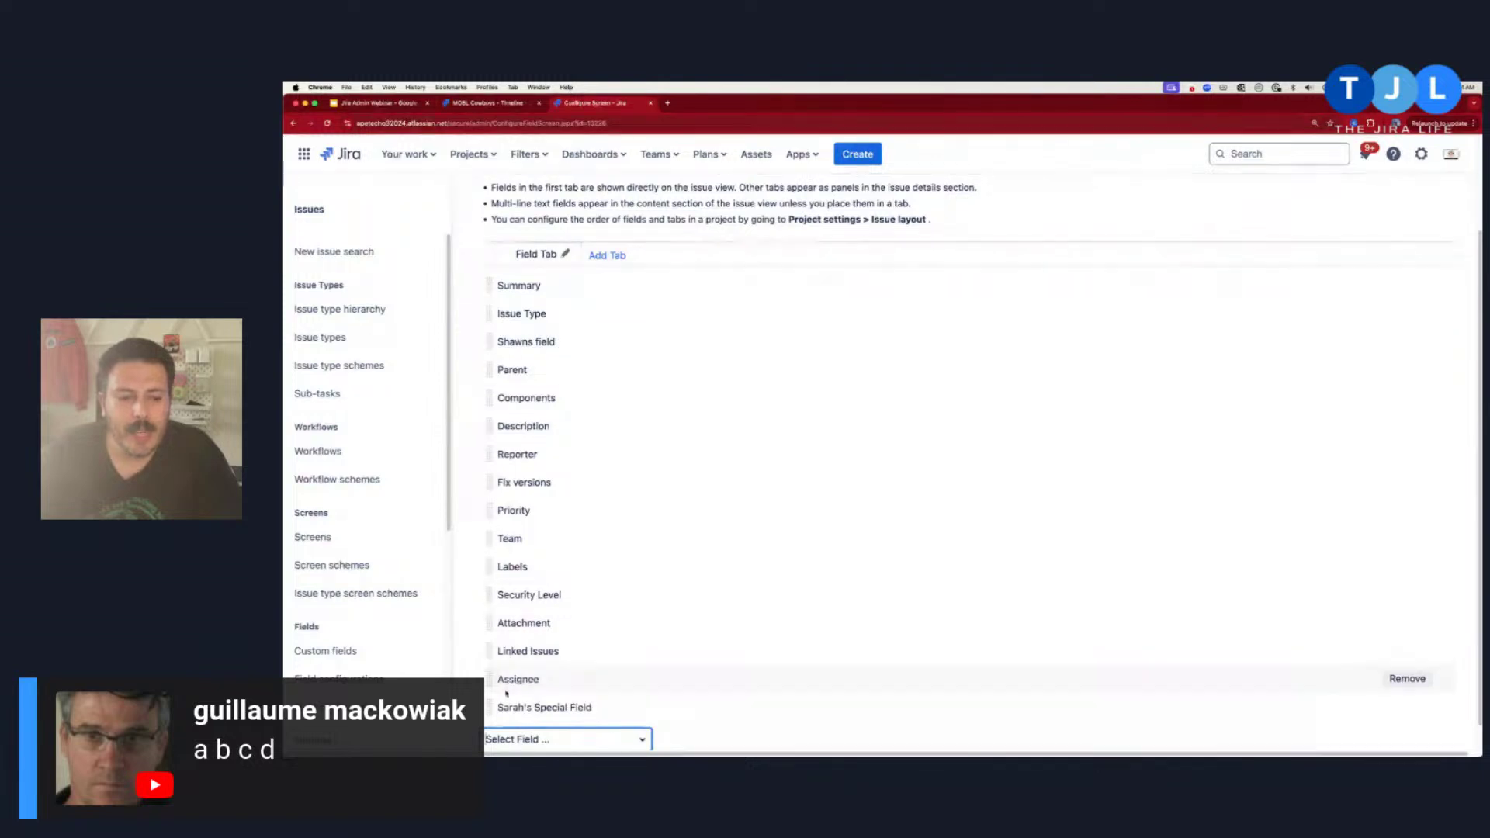
pyautogui.moveTo(489, 708); pyautogui.dragTo(508, 391)
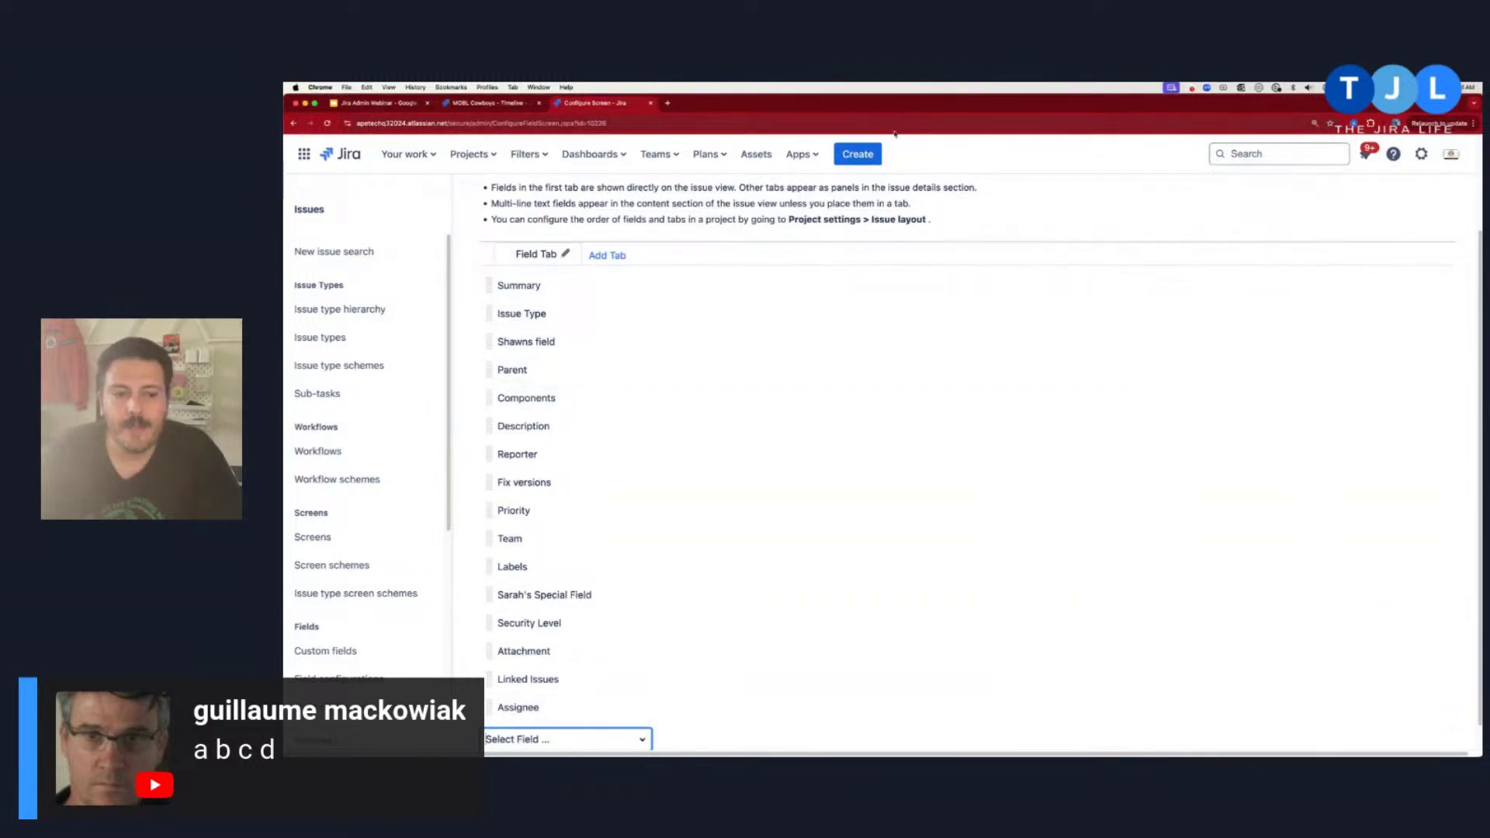
pyautogui.moveTo(488, 594); pyautogui.dragTo(512, 338)
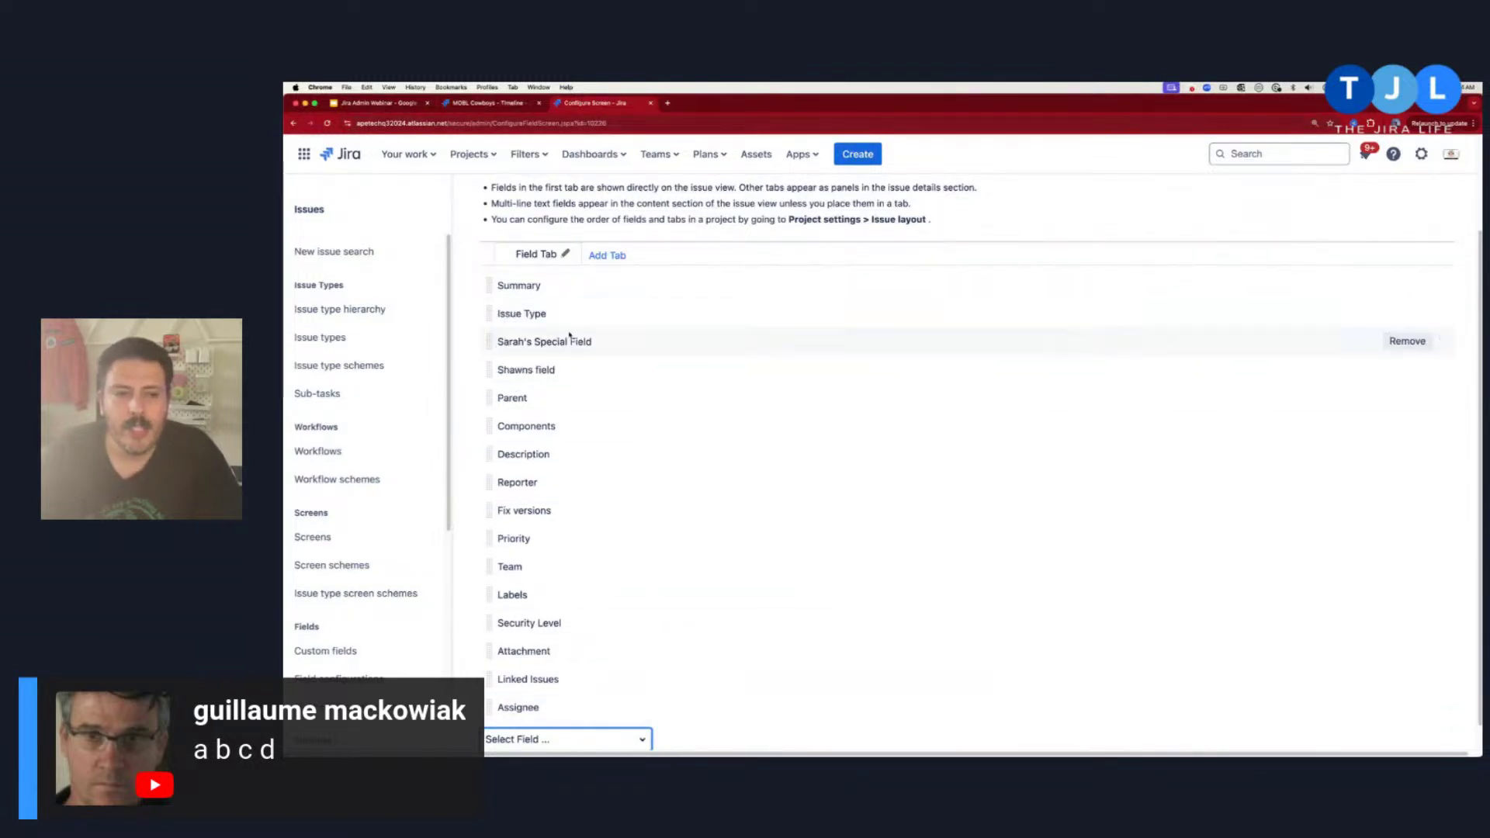
# Check the new field order and the choices of Shawns field in a new issue form, and cancel the form.
pyautogui.press('c')
pyautogui.scroll(-5, 633, 485)
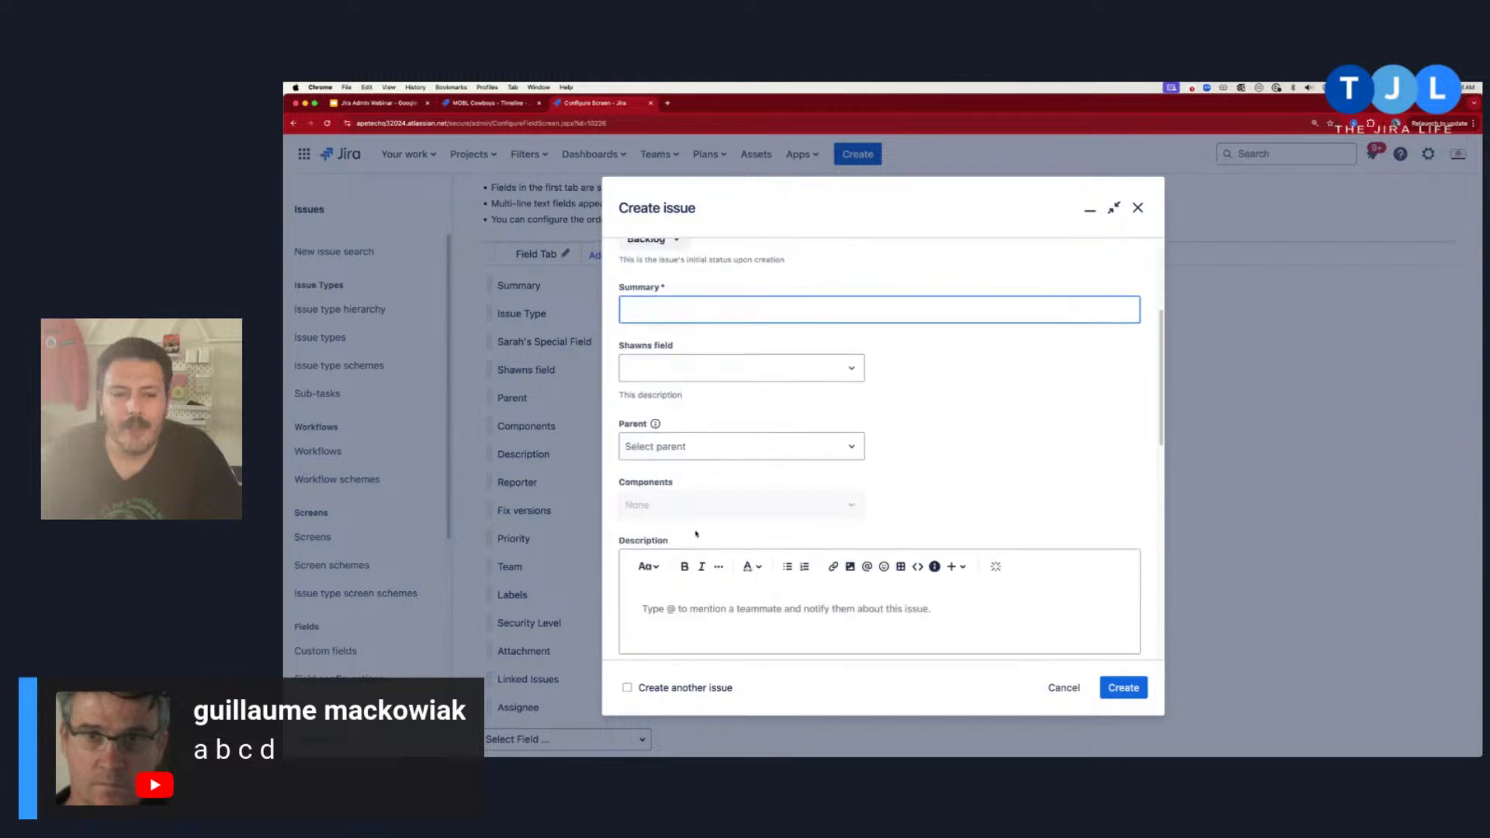
pyautogui.scroll(3, 643, 452)
pyautogui.click(644, 450)
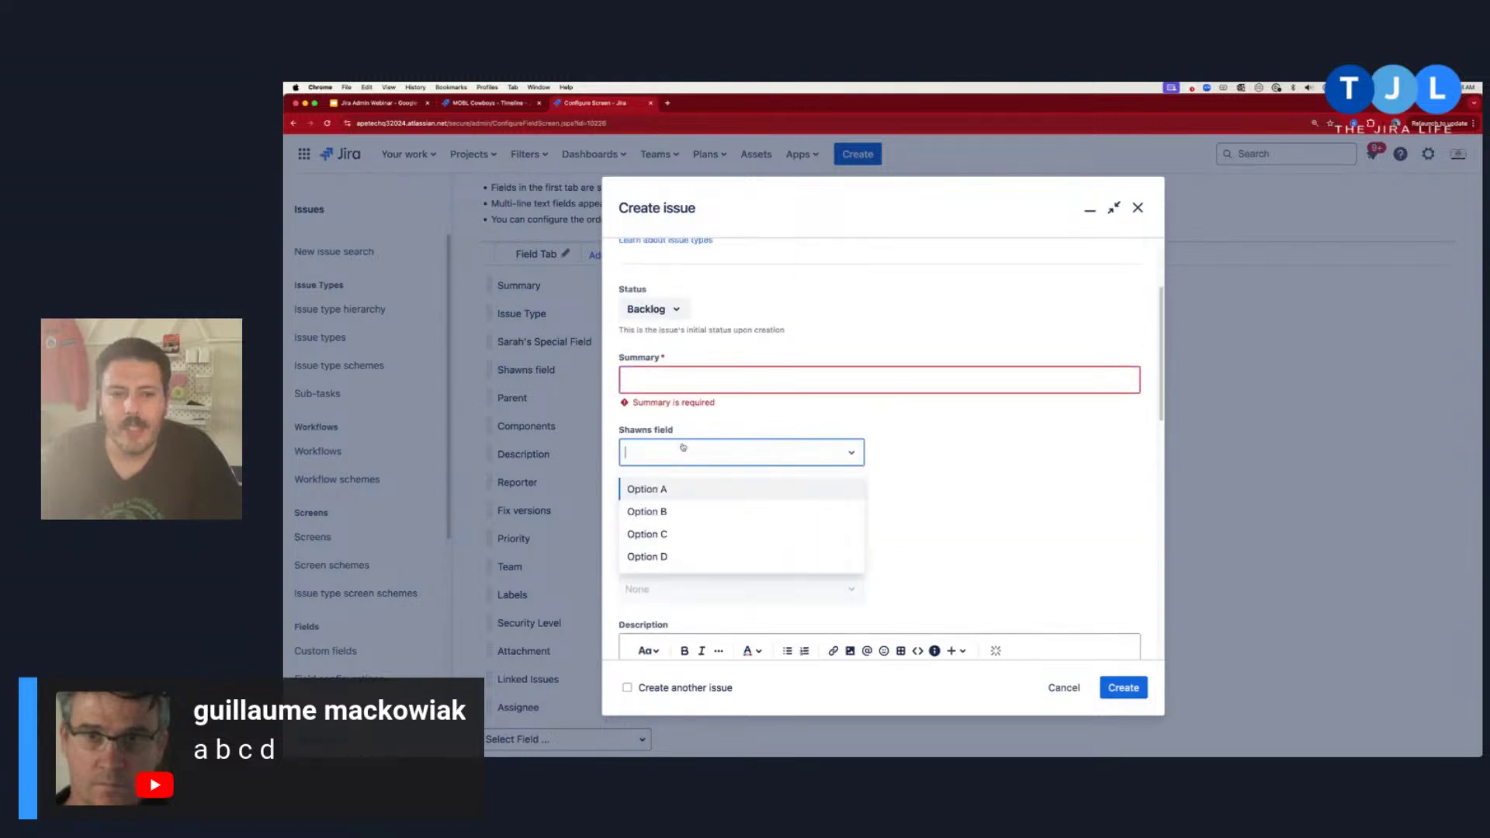
pyautogui.click(975, 464)
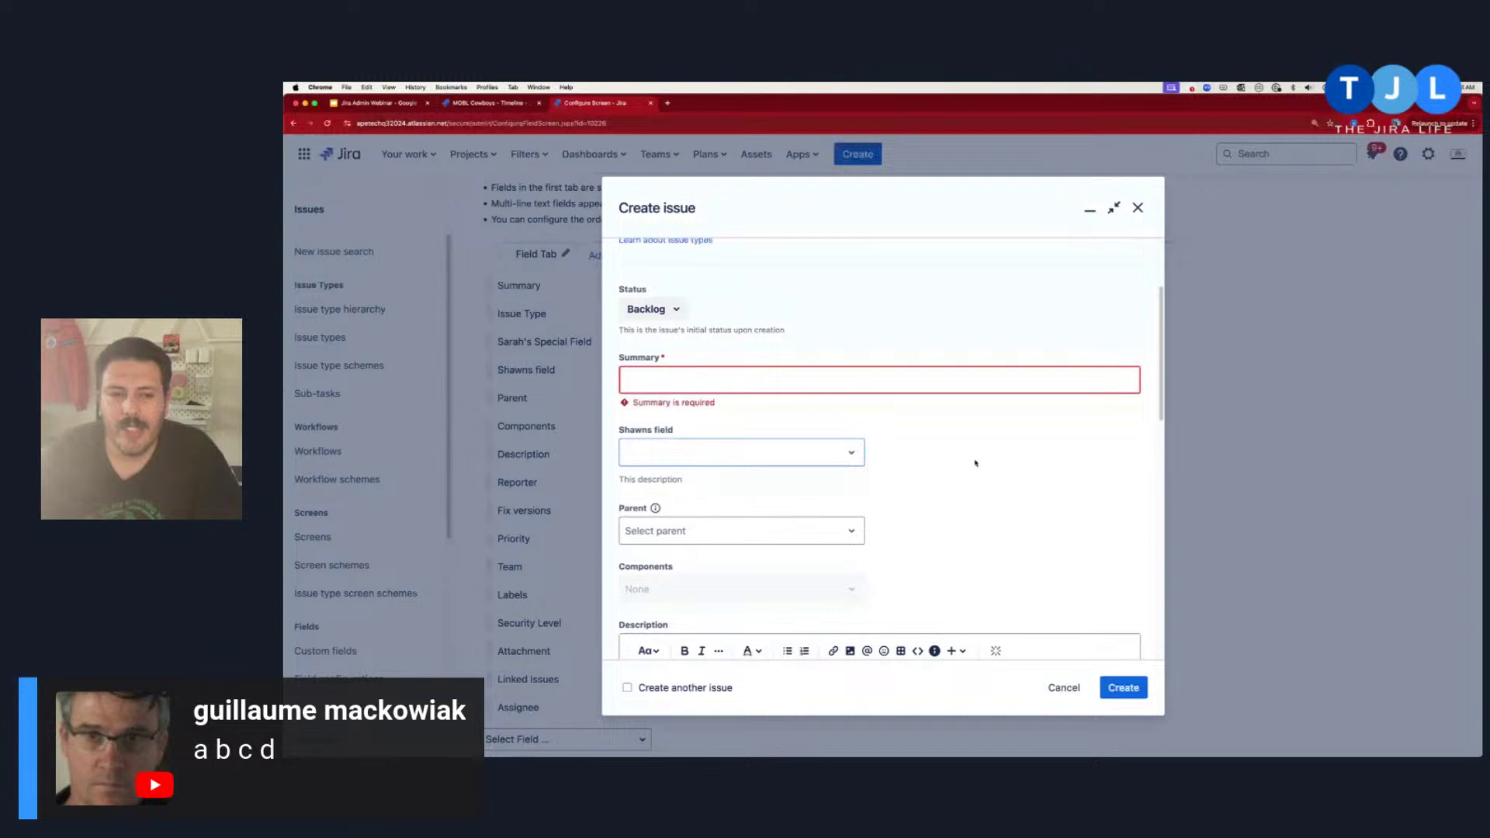
pyautogui.click(1064, 688)
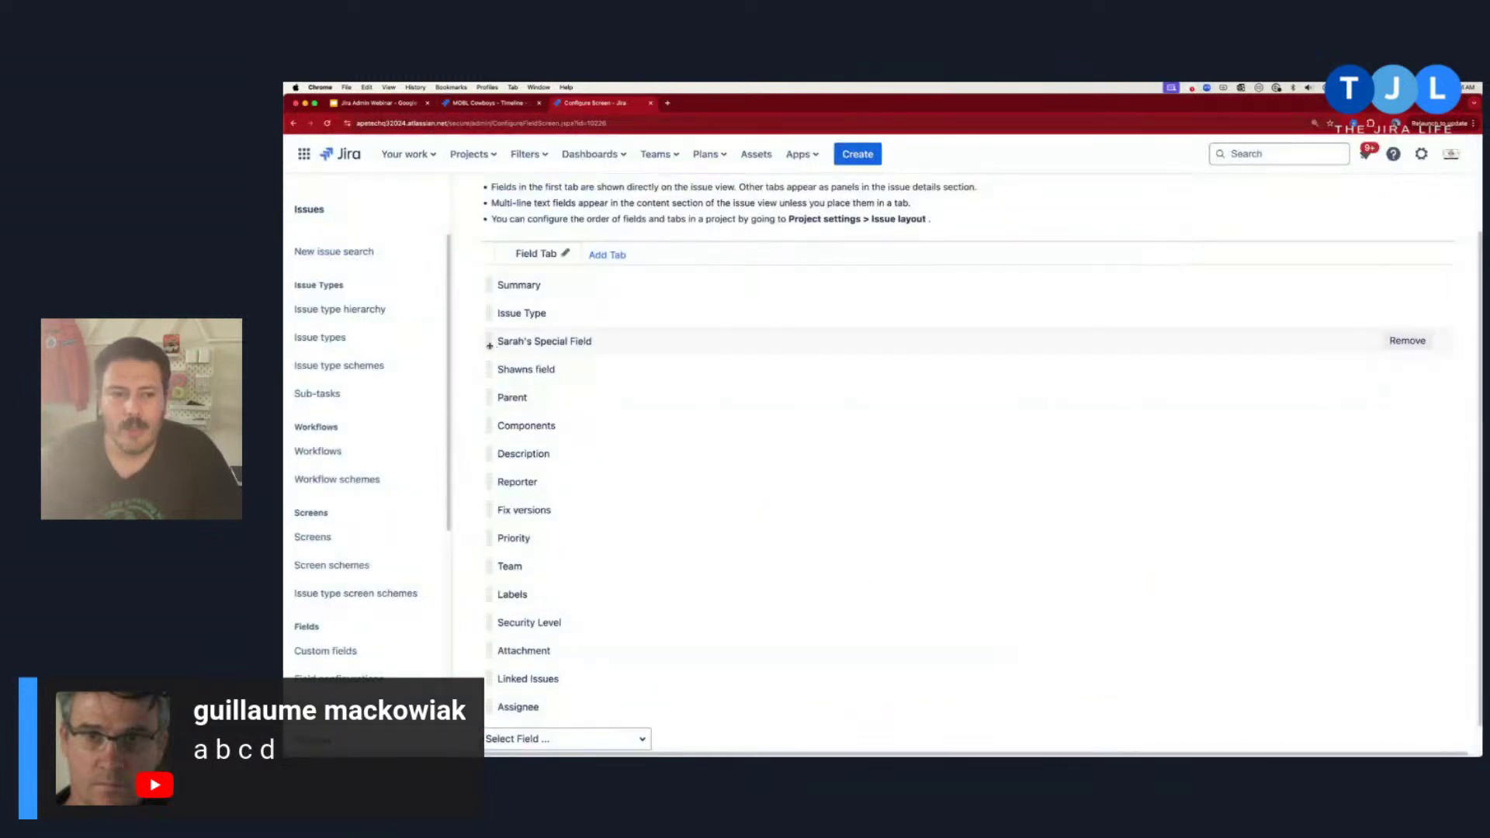
# Move Sarah's Special Field directly below Shawns field on the issue screen.
pyautogui.moveTo(489, 345); pyautogui.dragTo(516, 369)
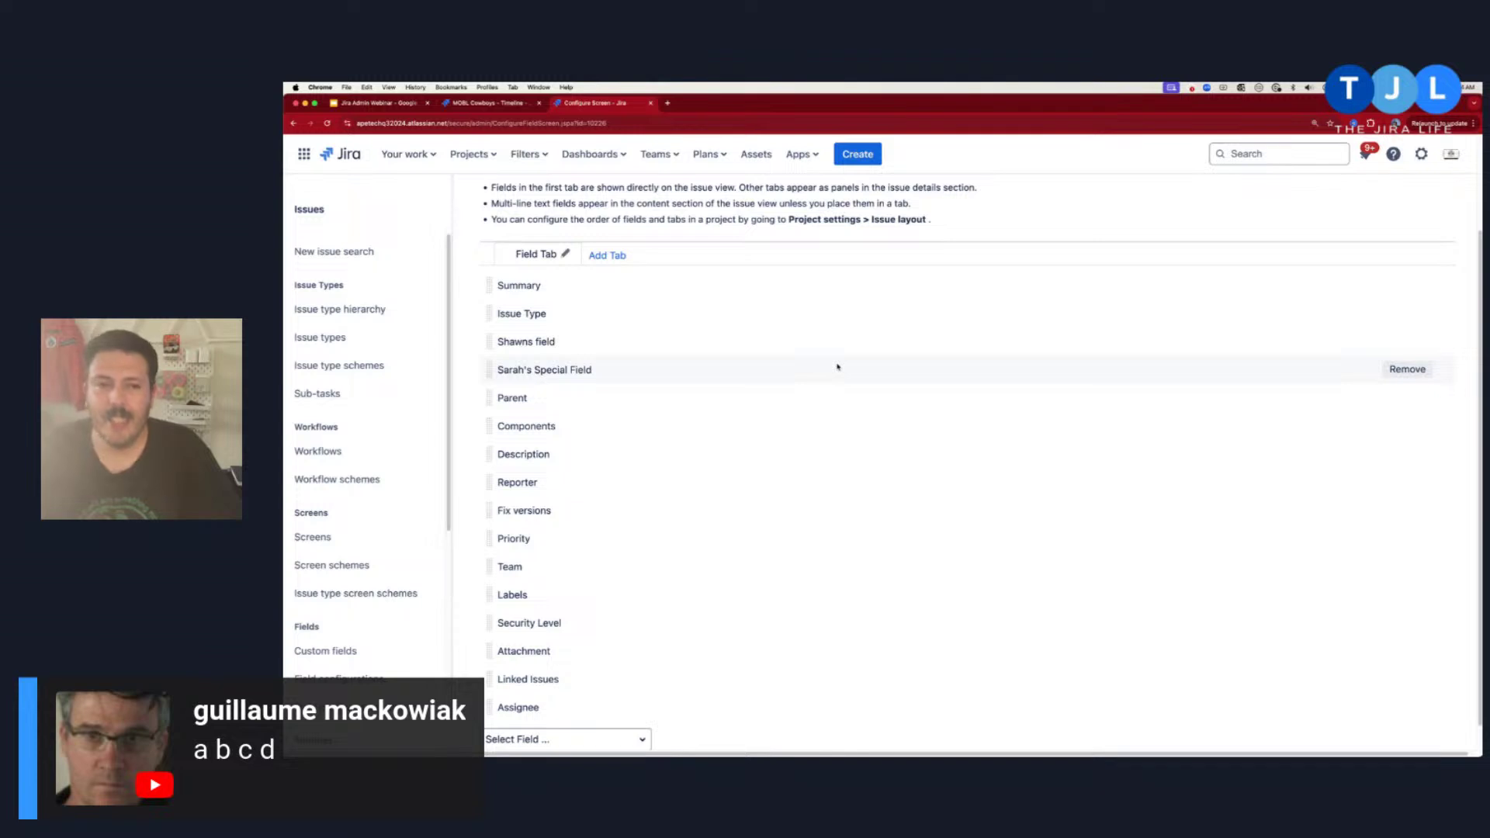
# Open the project settings of Bob Loves Team Managed Projects from the full project list.
pyautogui.click(470, 153)
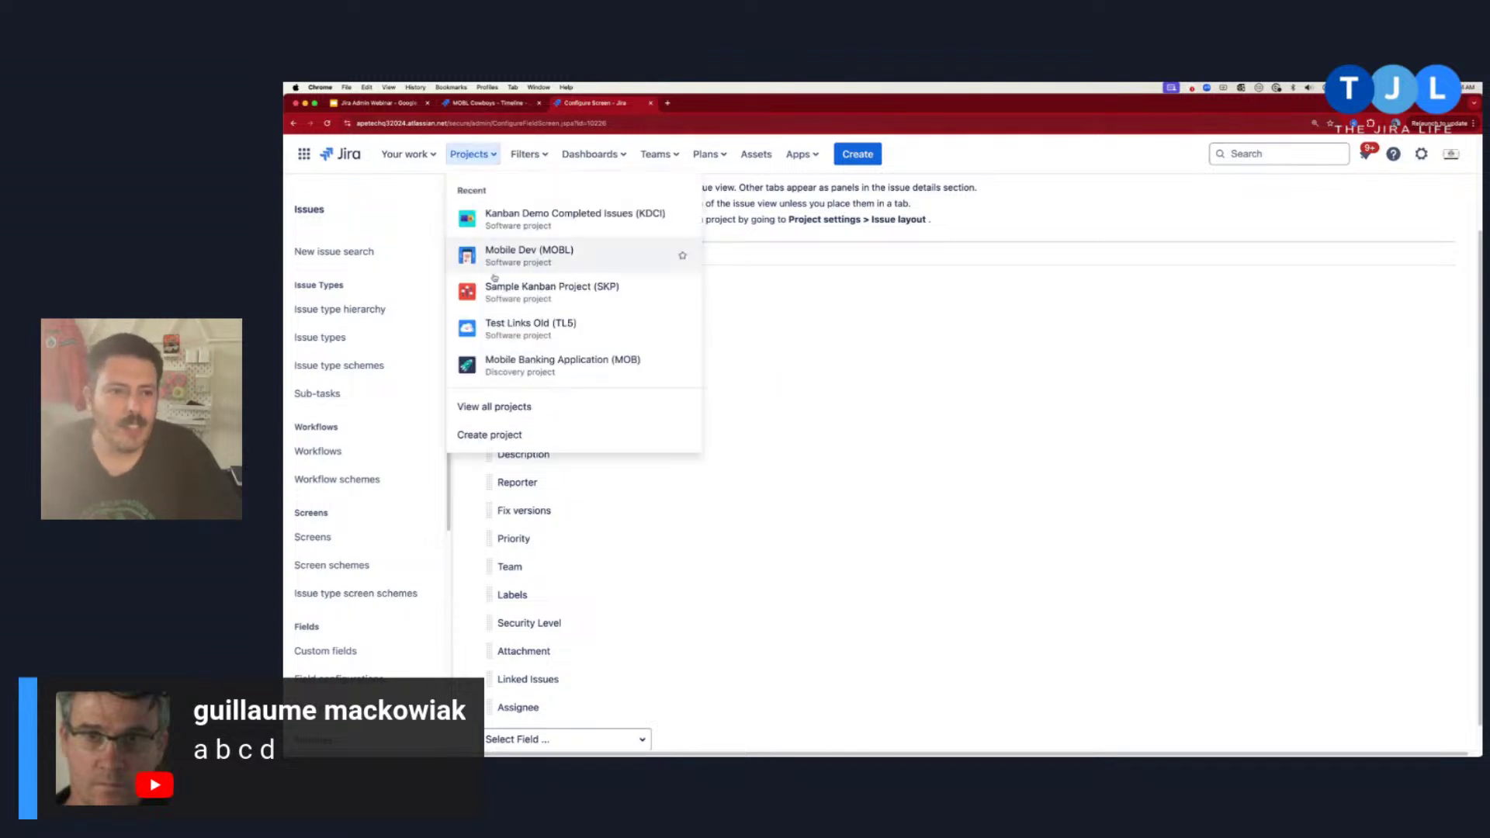
pyautogui.click(529, 406)
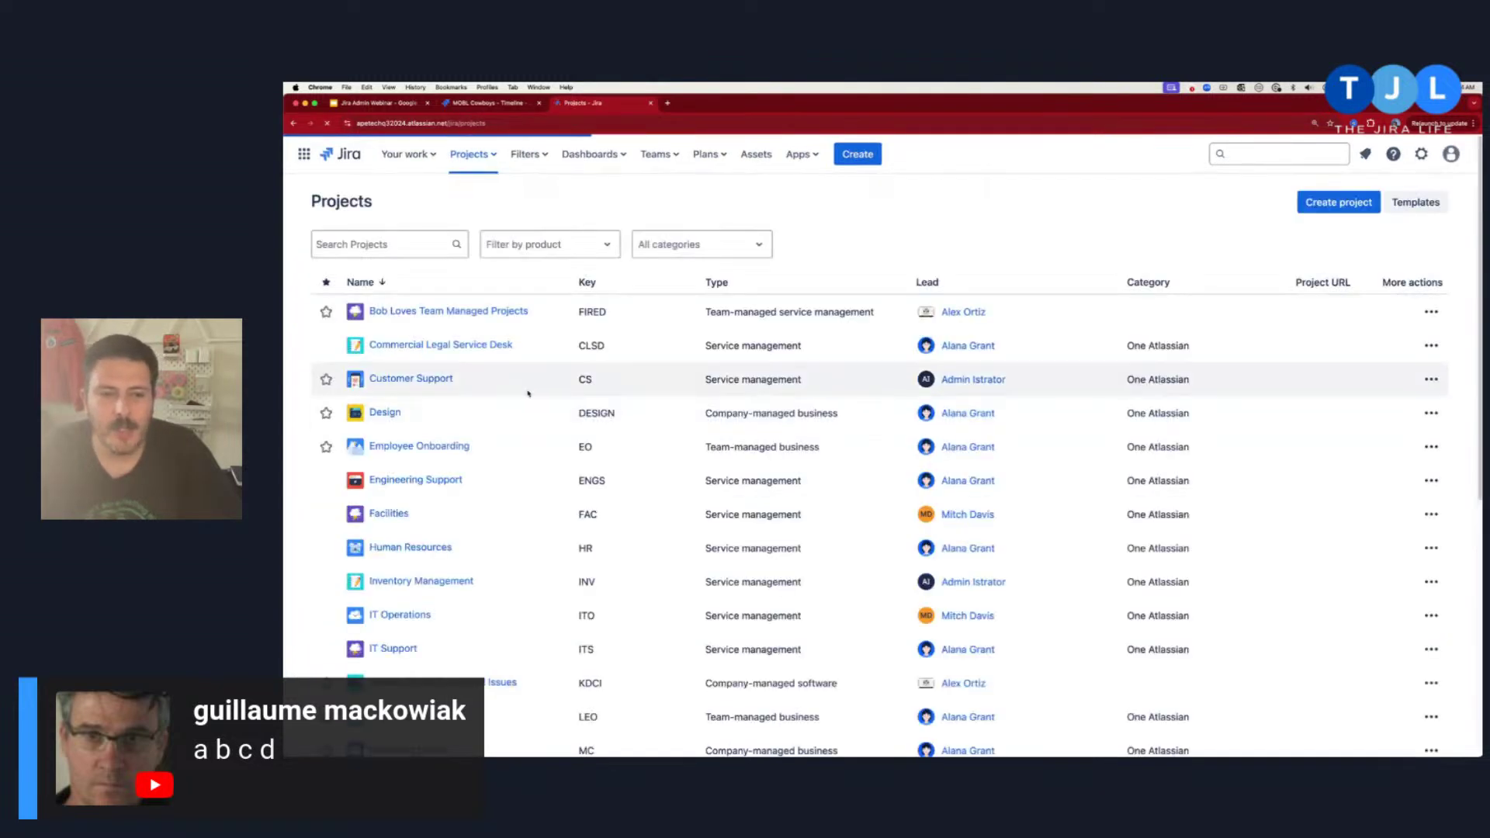
pyautogui.click(378, 310)
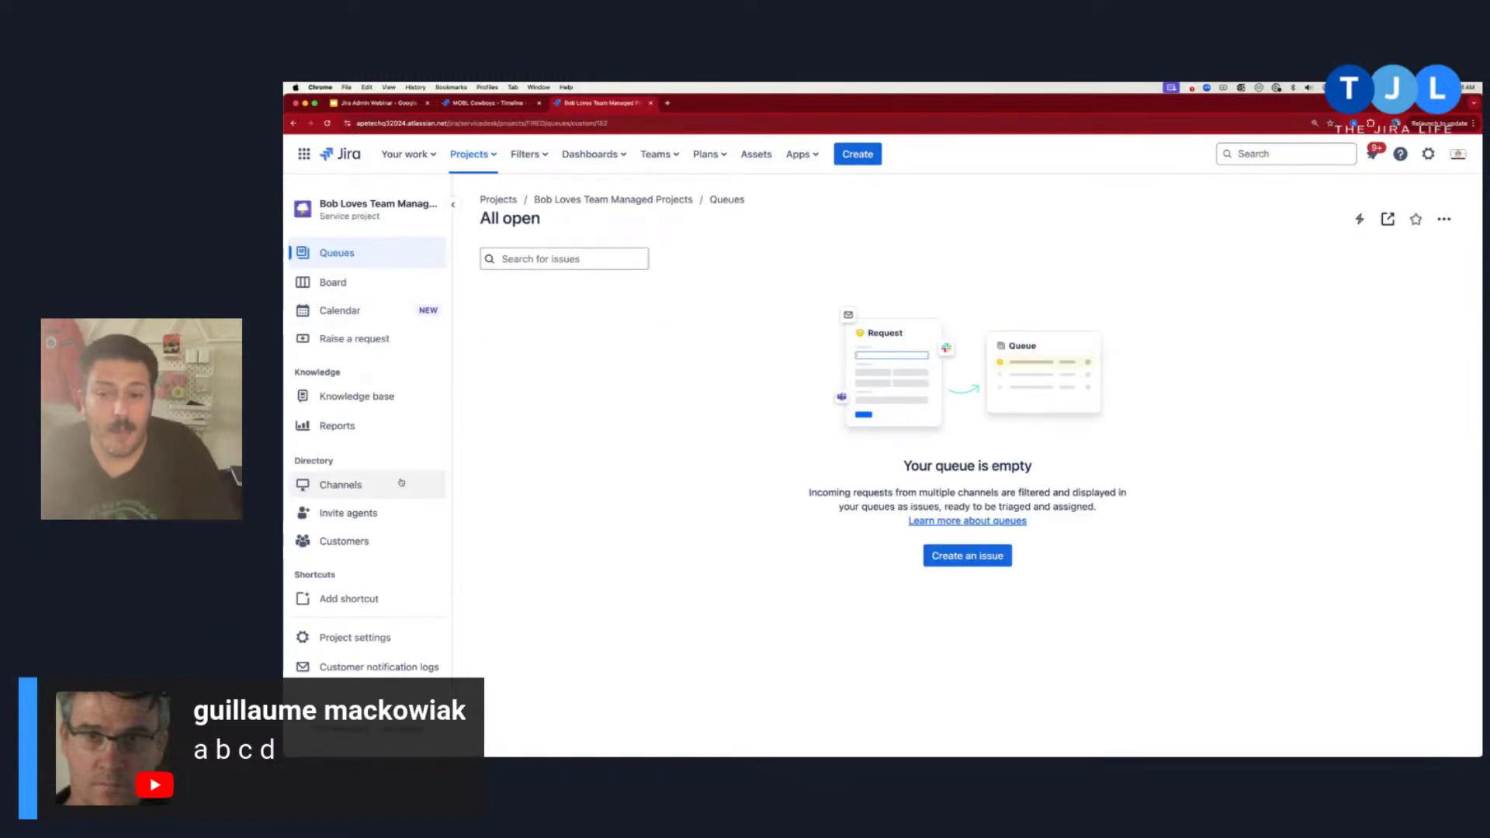
pyautogui.click(364, 637)
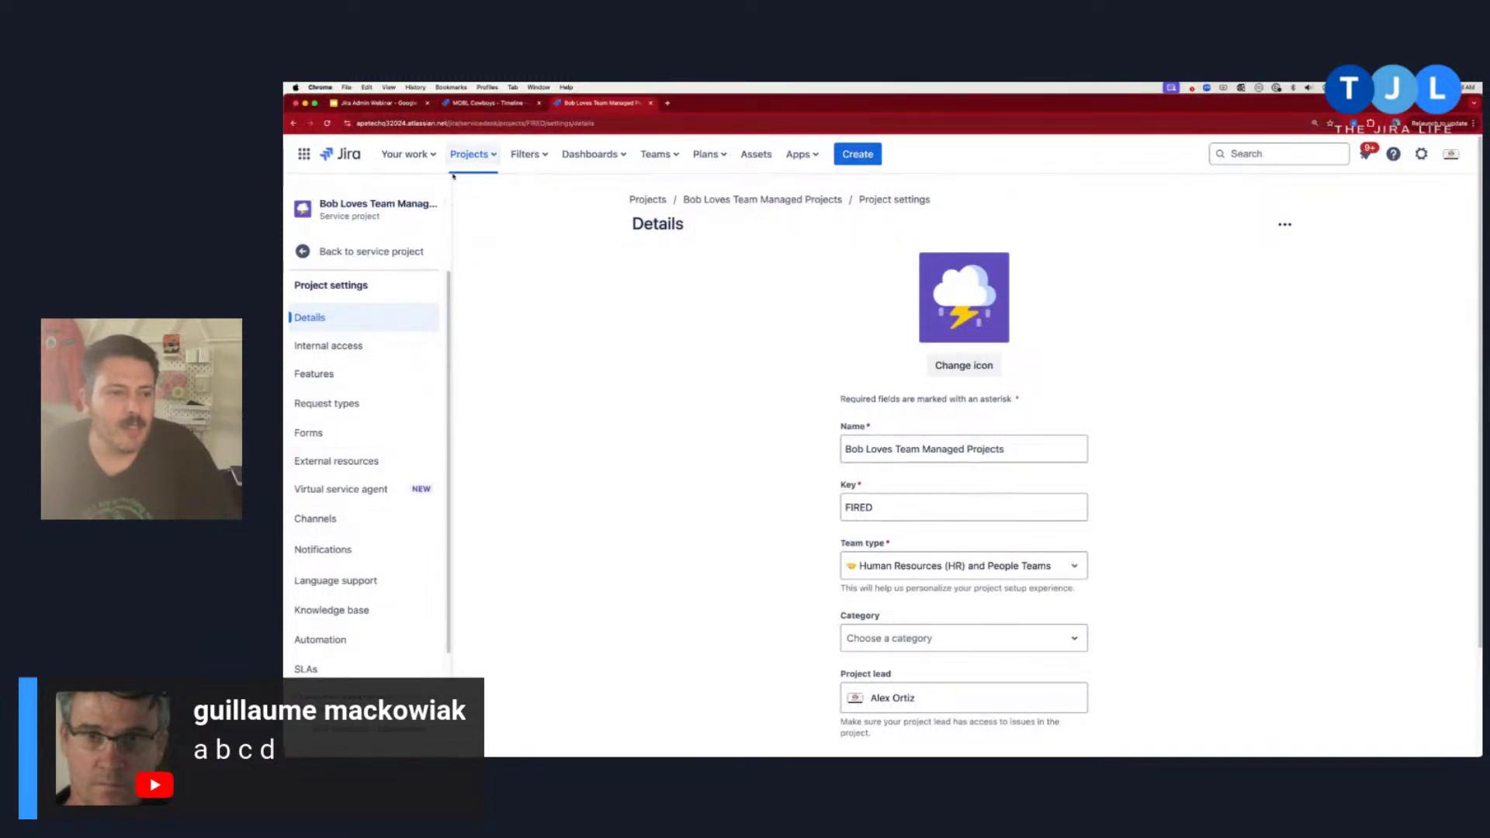
pyautogui.scroll(-1, 347, 445)
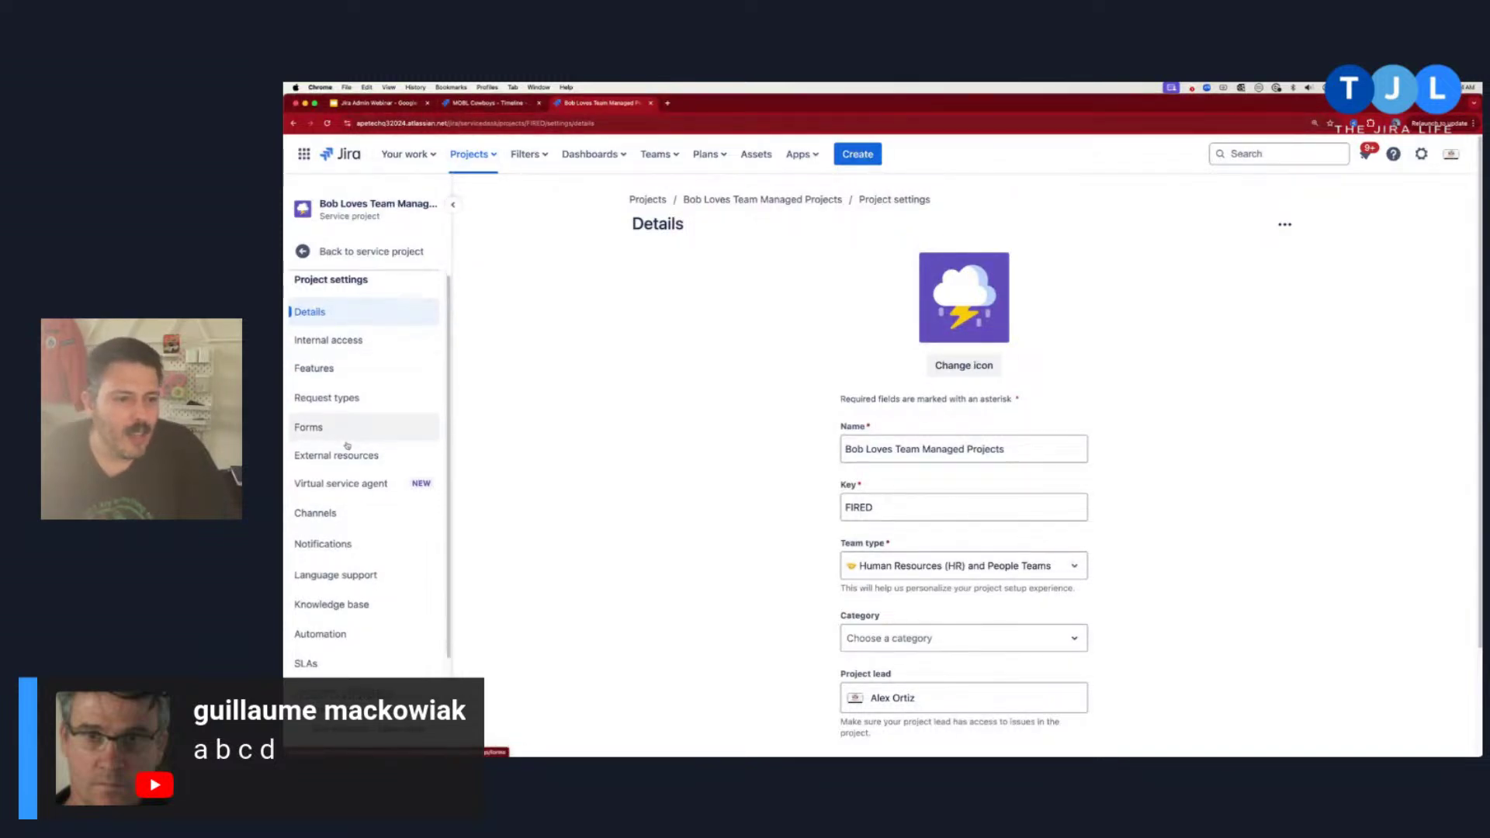
# Open the issue type settings of the Legal Team project from the full project list, showing the Document issue type's fields.
pyautogui.scroll(-2, 347, 445)
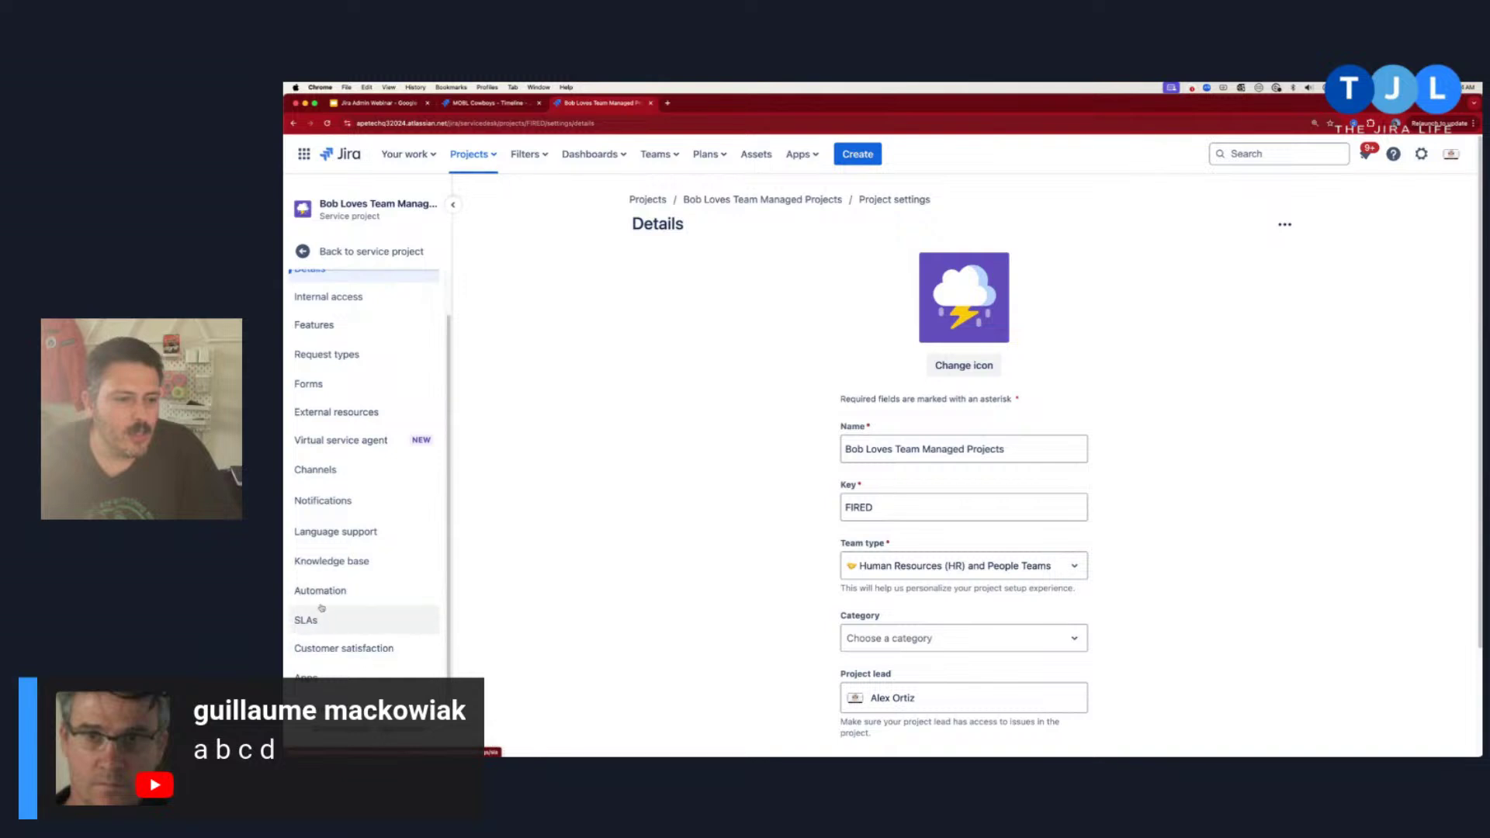
pyautogui.scroll(2, 319, 574)
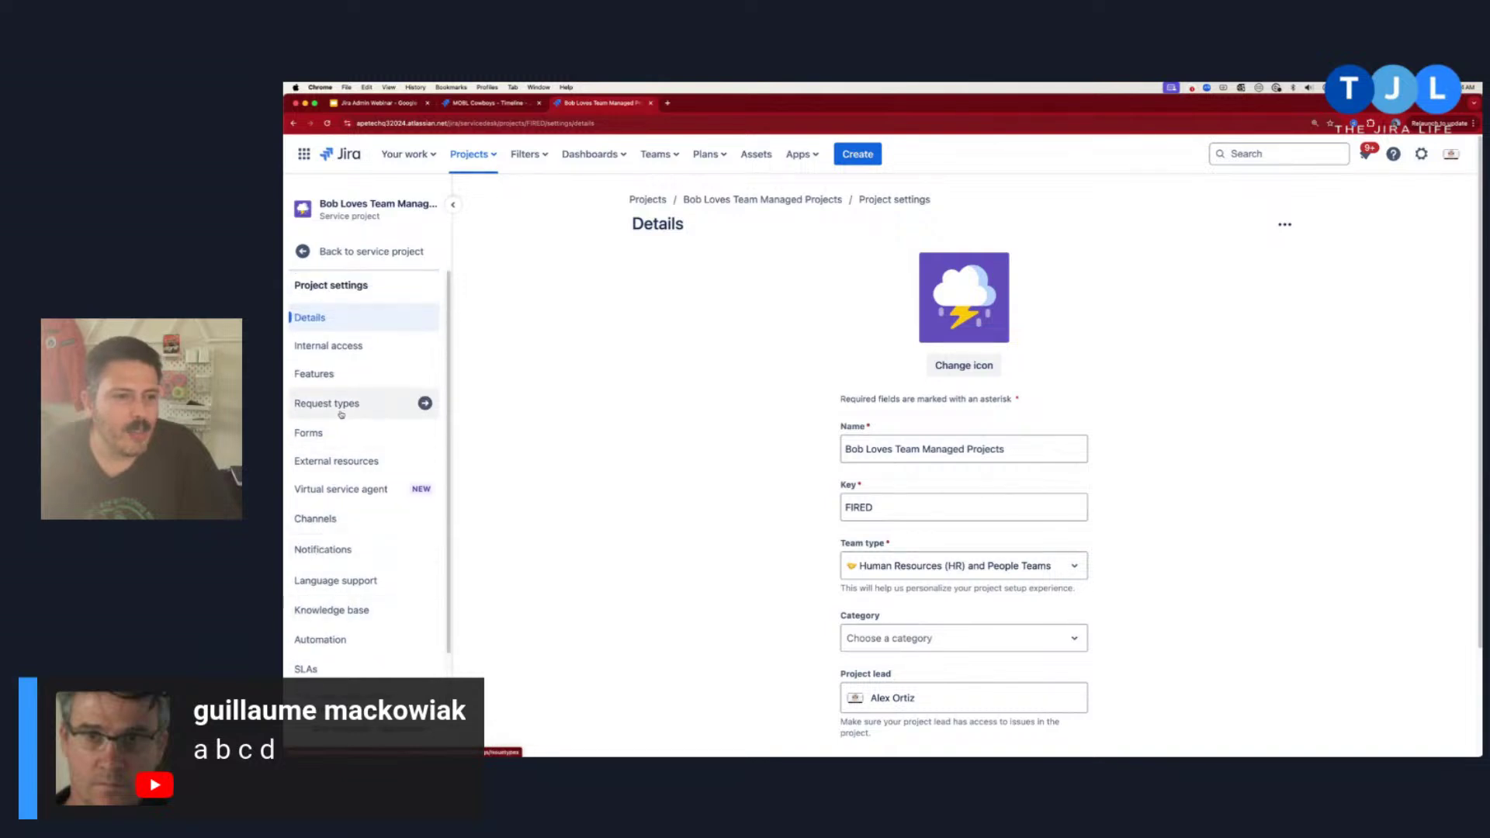
pyautogui.click(471, 154)
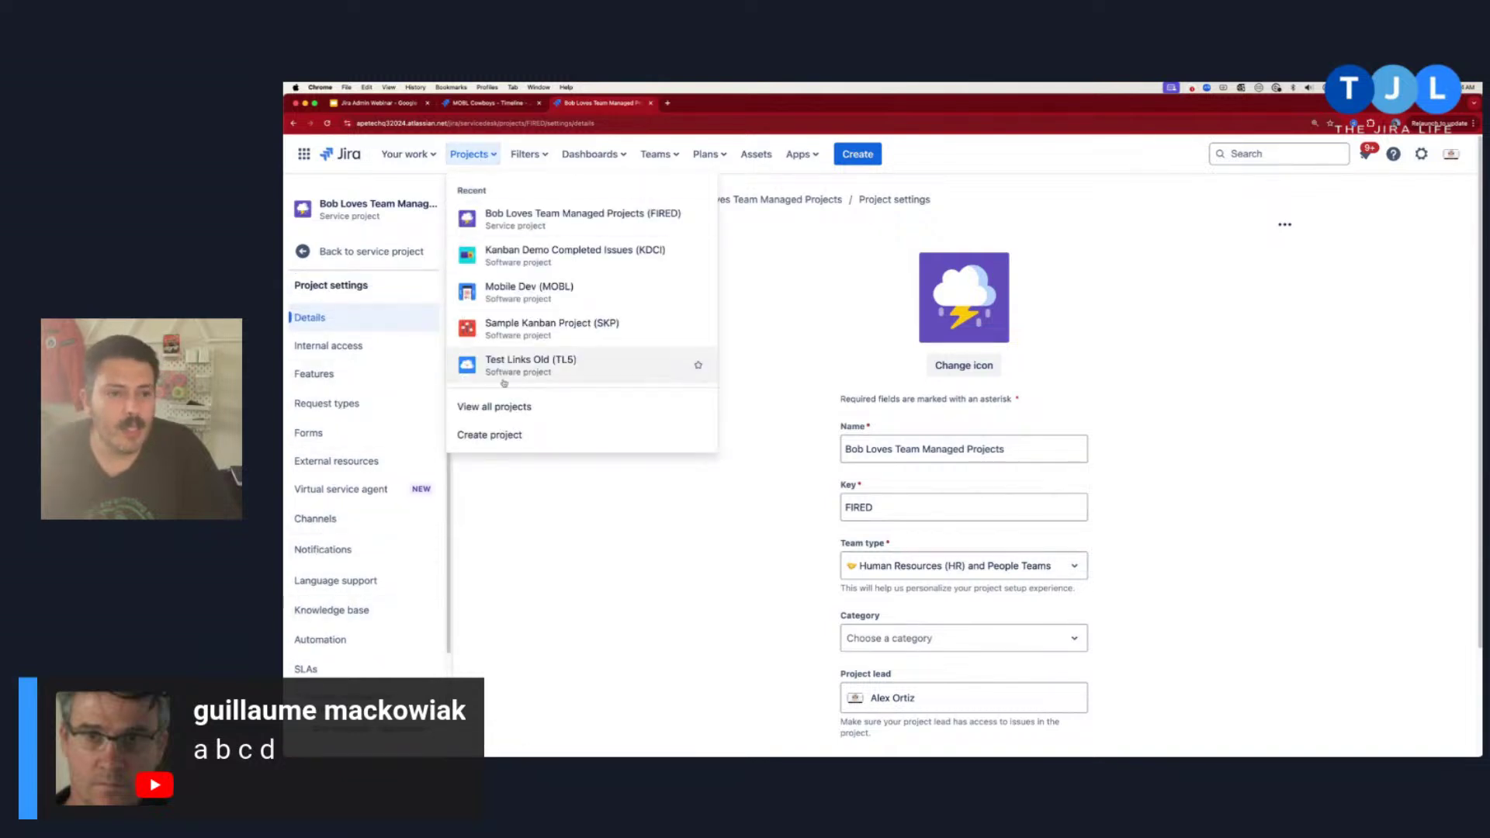
pyautogui.click(501, 407)
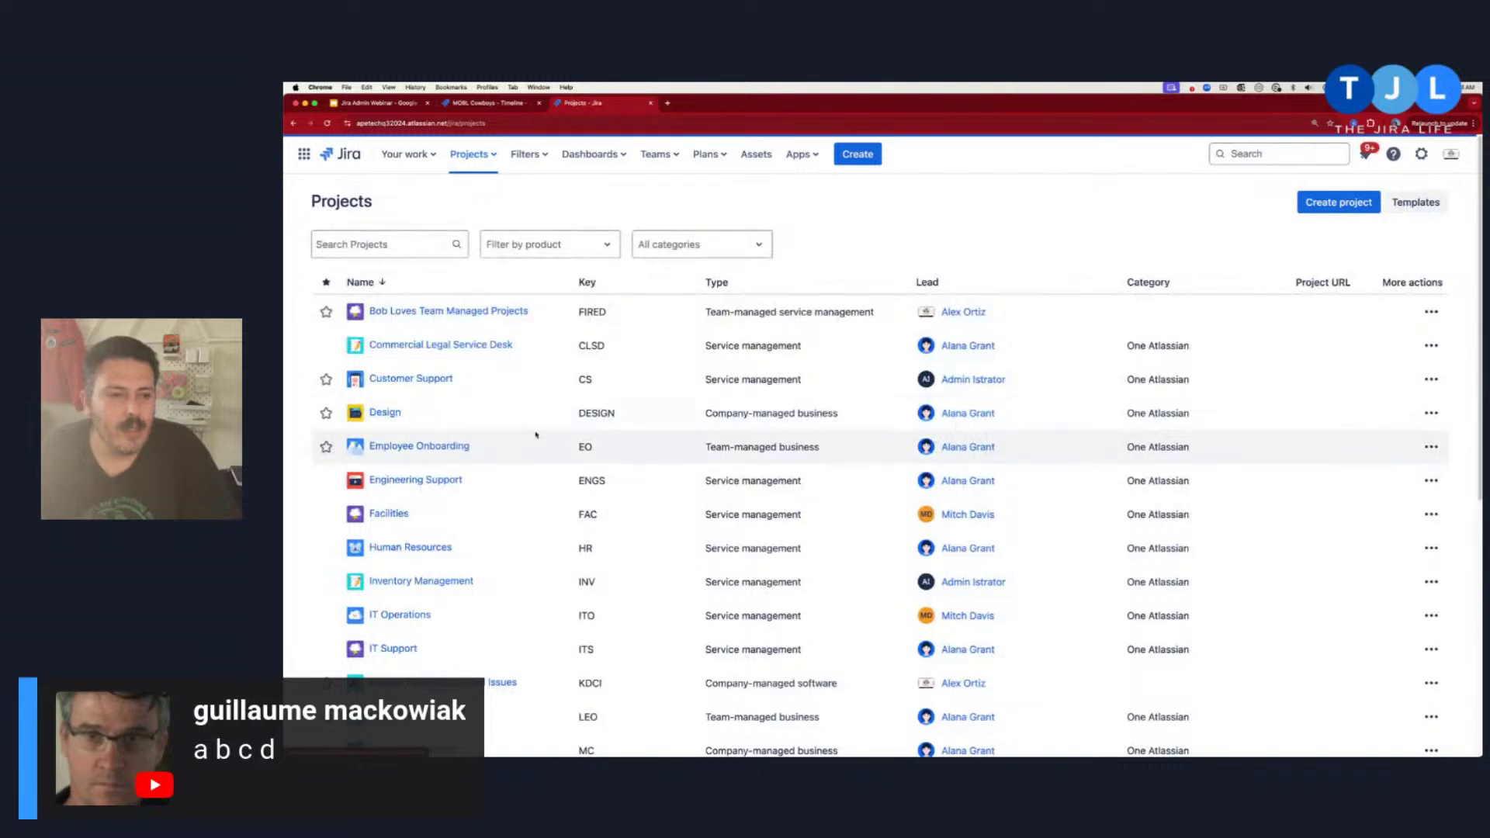
pyautogui.scroll(-3, 489, 590)
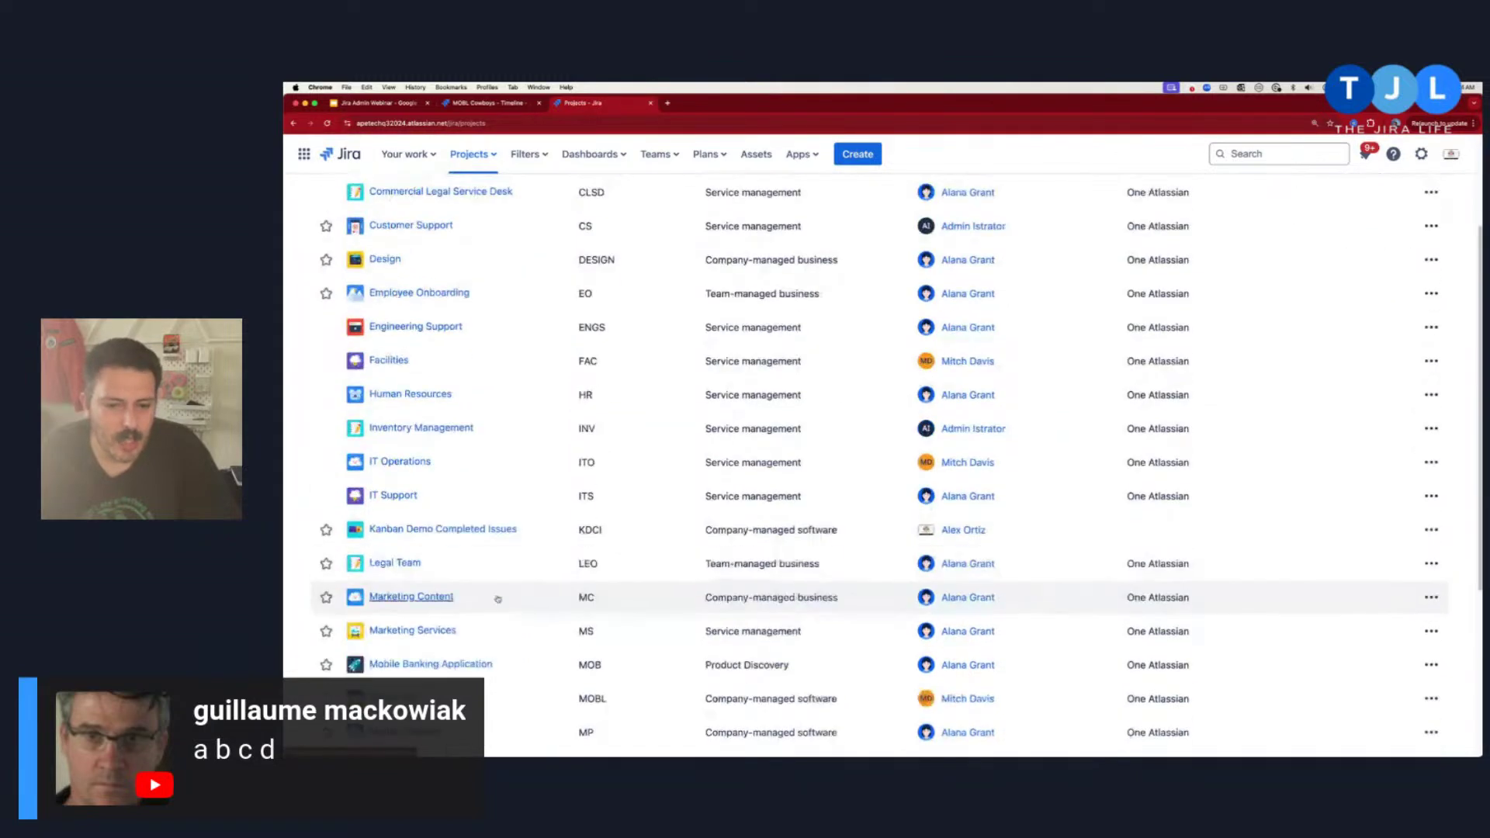
pyautogui.click(393, 564)
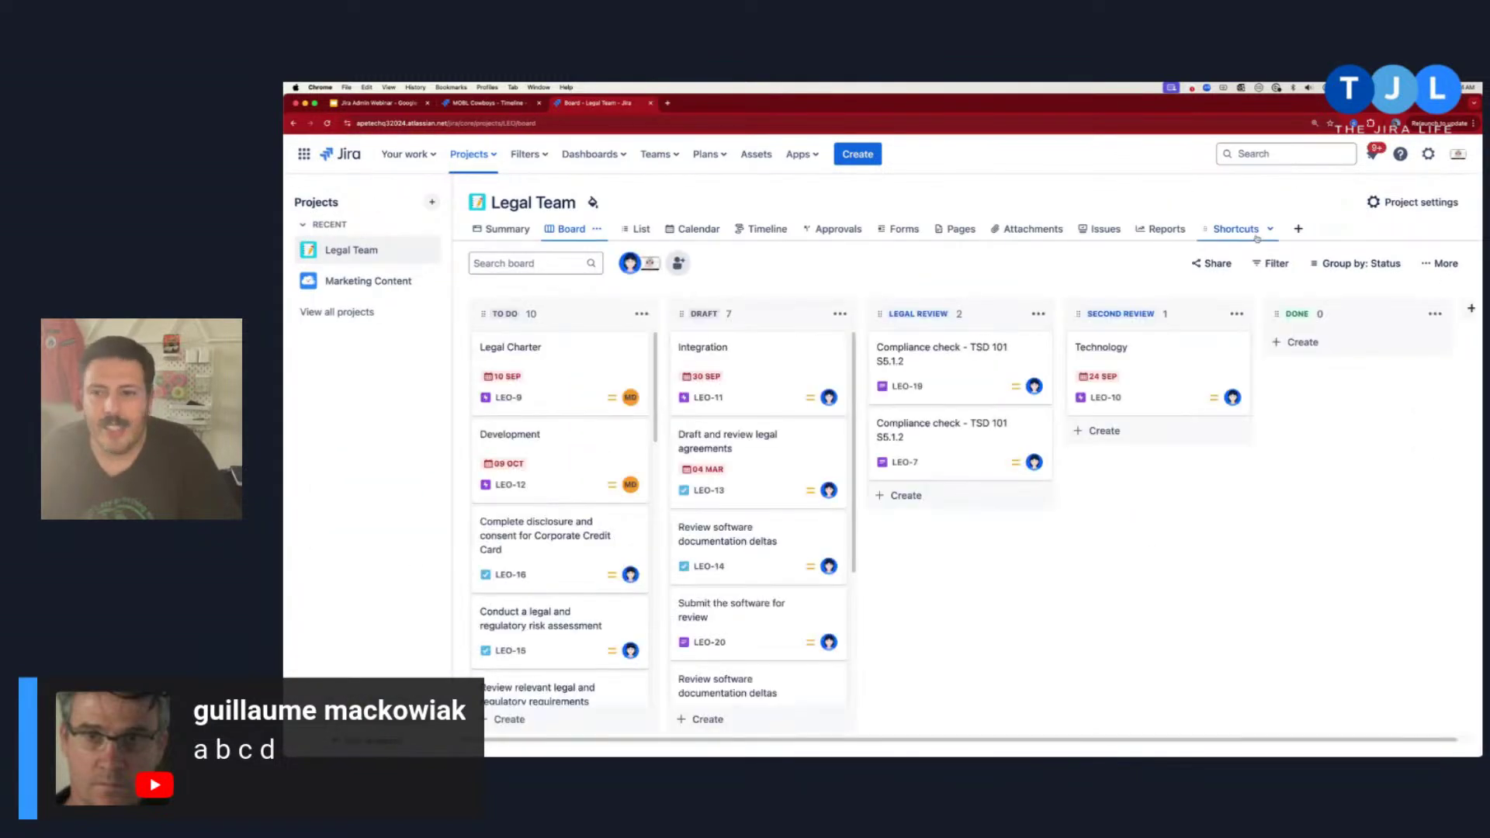
pyautogui.click(1420, 202)
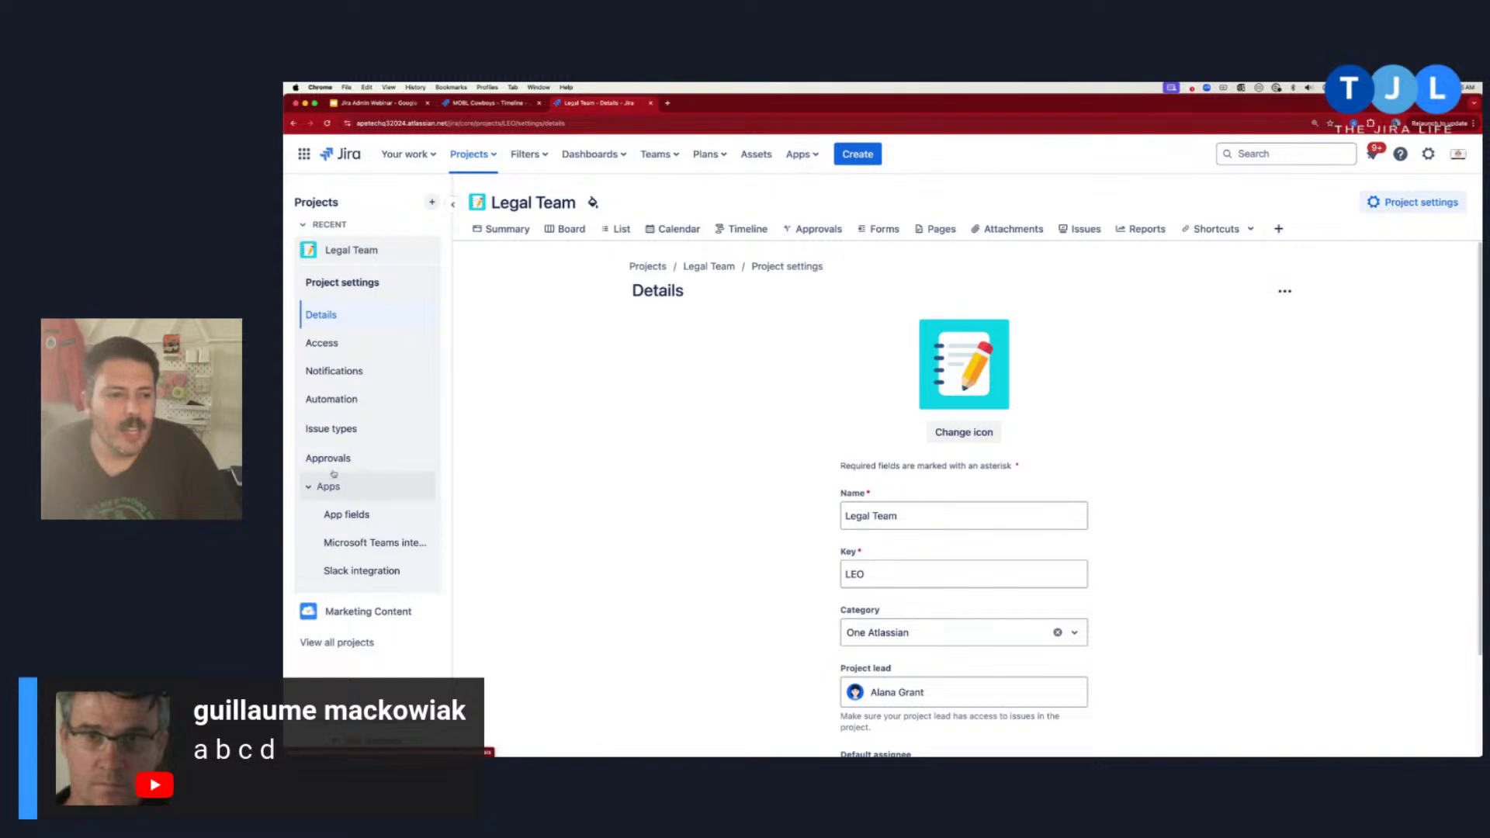
pyautogui.click(331, 428)
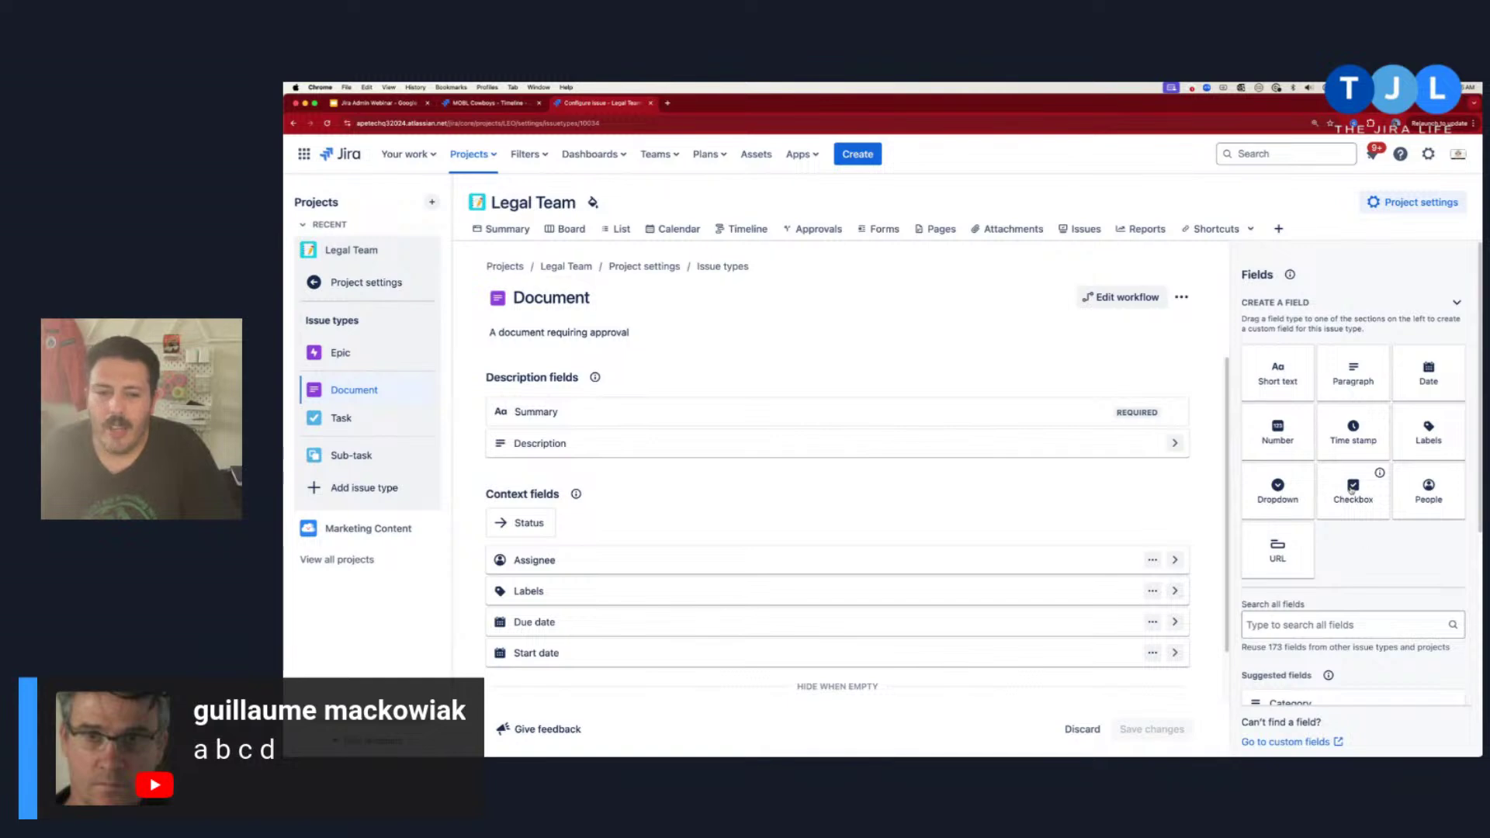
# Add a new Checkbox field above Assignee in the context fields of the Document issue type.
pyautogui.moveTo(1320, 476); pyautogui.dragTo(633, 575)
pyautogui.scroll(-3, 605, 543)
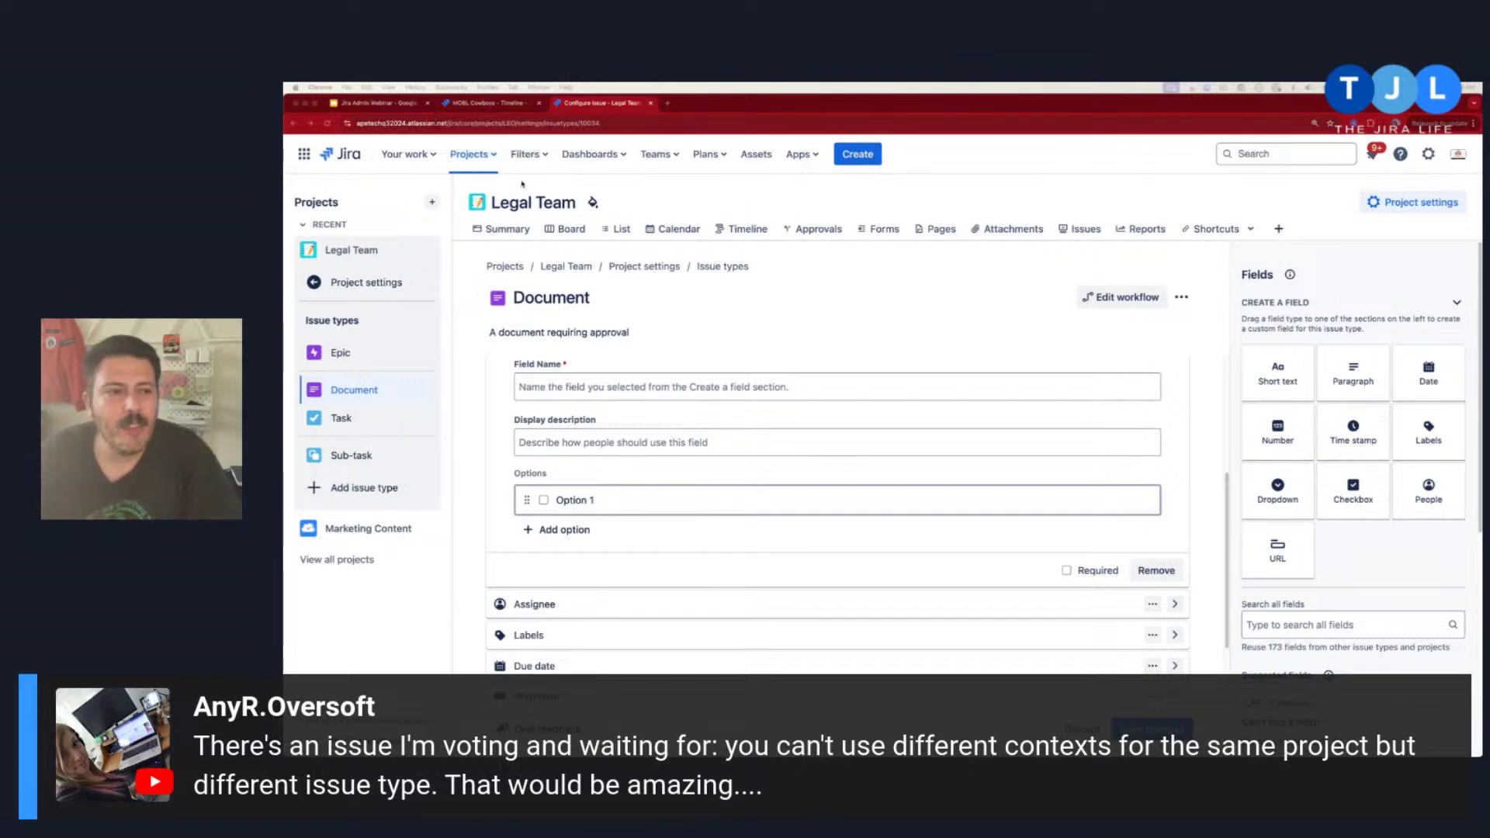
# Switch to the Jira Admin Webinar presentation in Google Slides and show the "Take Skills to Next Level!" slide.
pyautogui.click(397, 105)
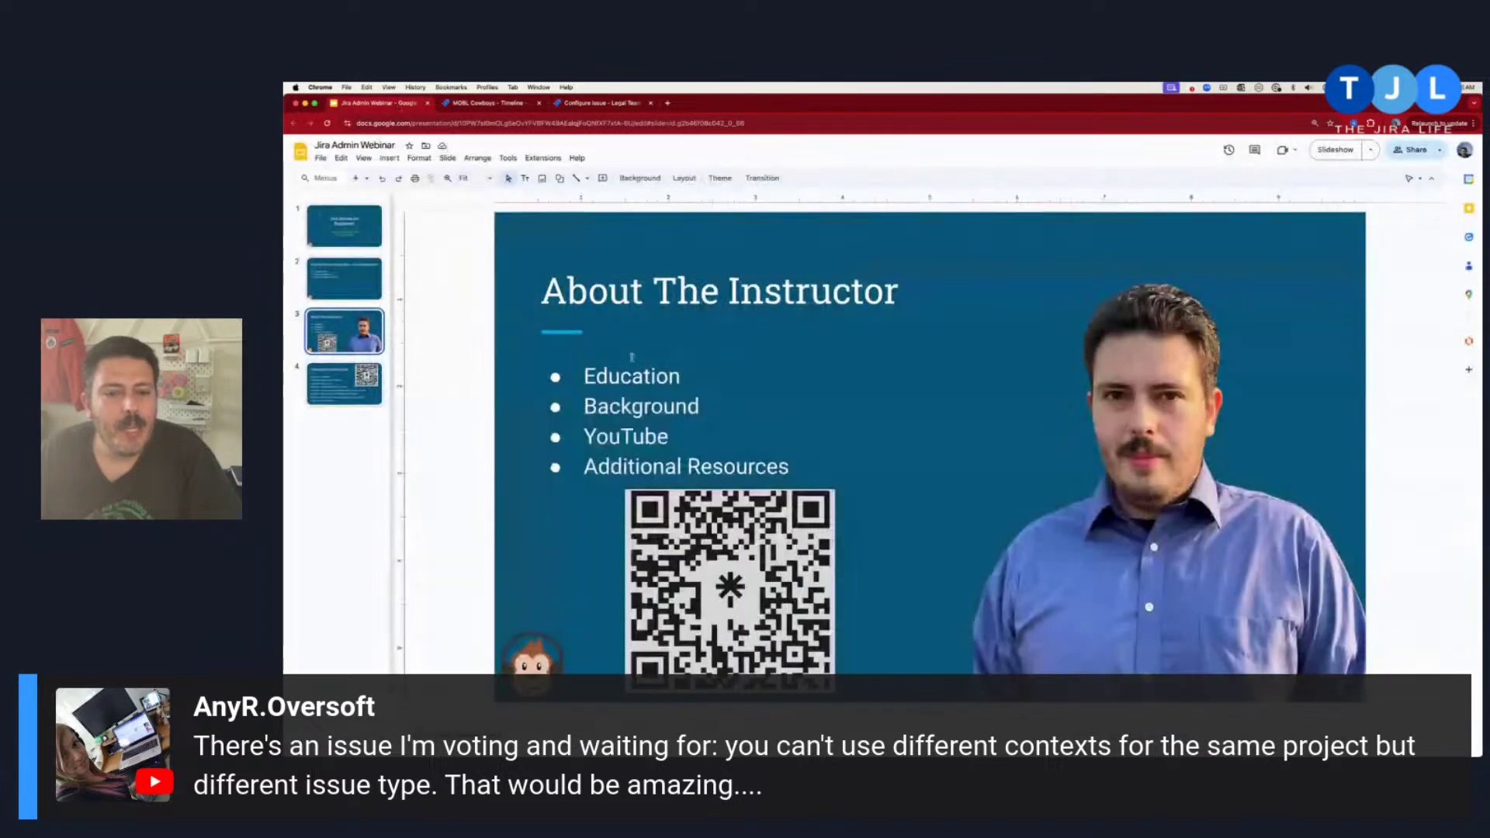
pyautogui.click(342, 379)
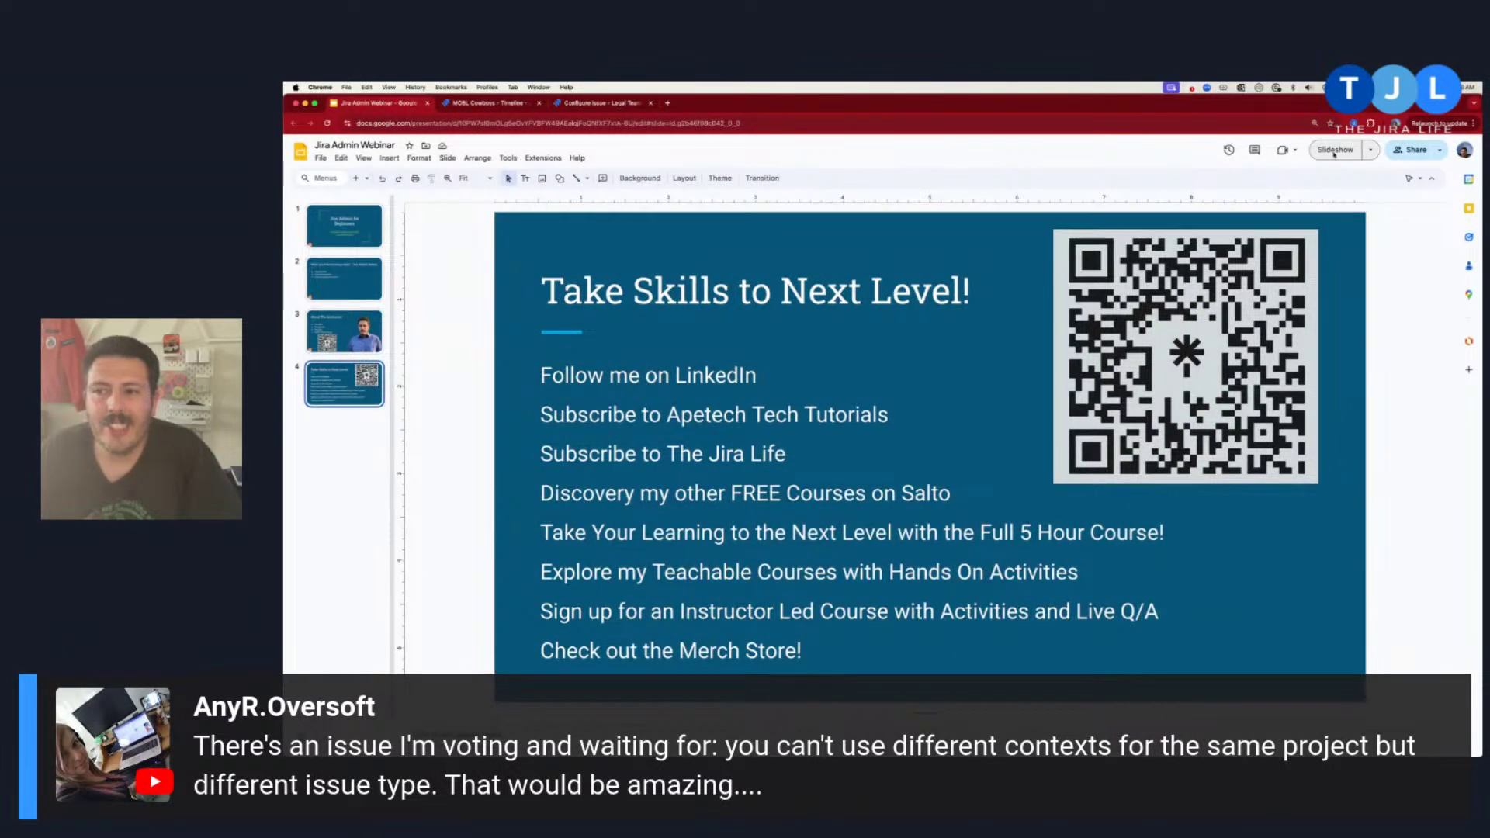